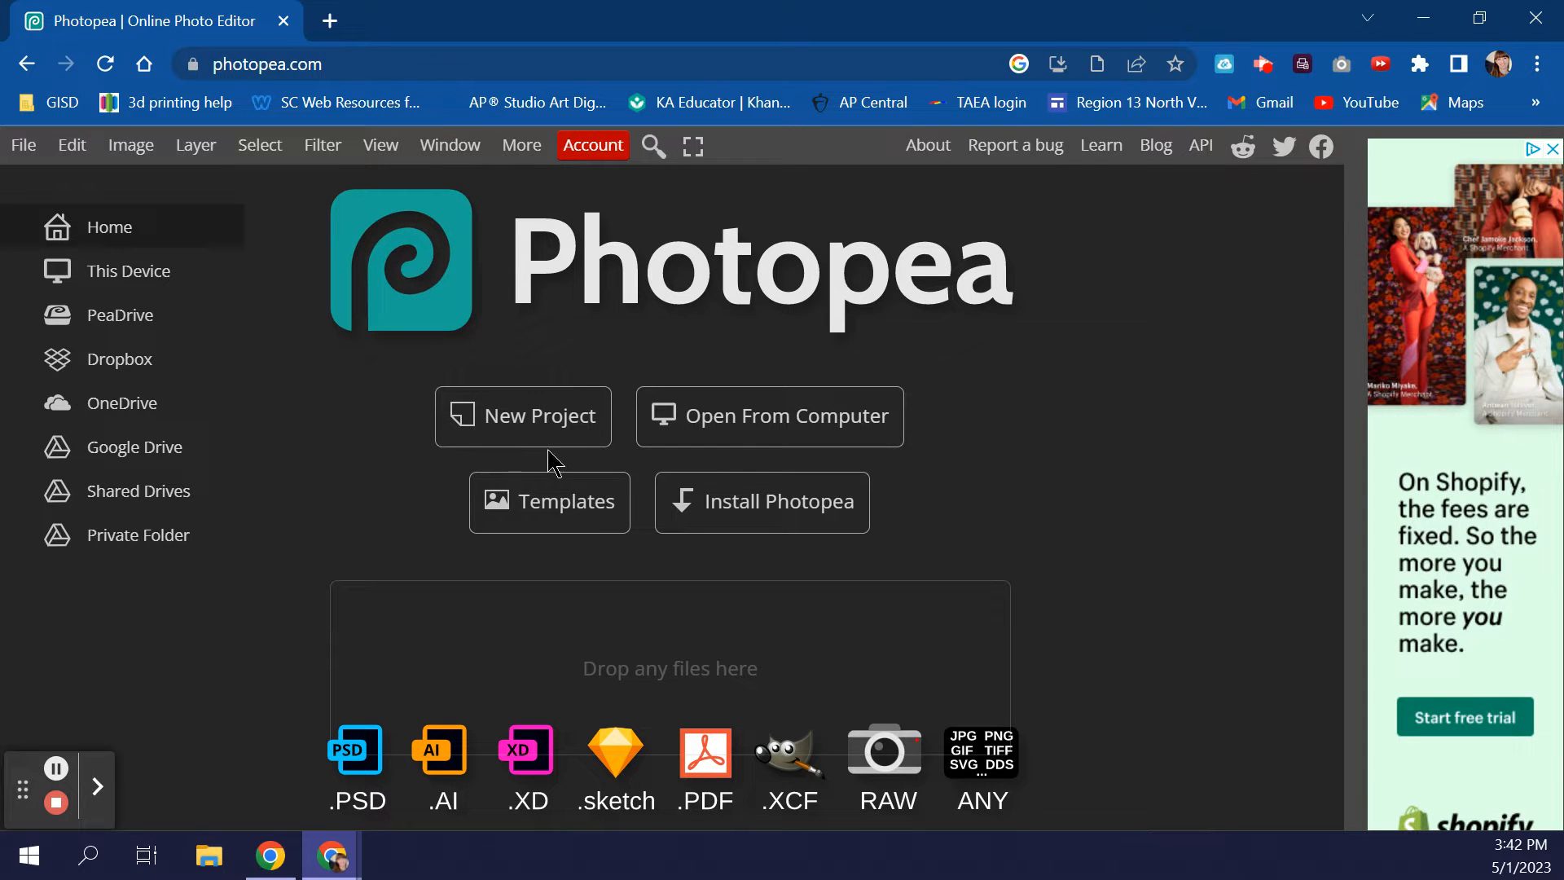
- Open the 23_portrait_morina PSD from the Pictures folder on the computer
{"action": "left_click", "coordinate": [765, 433]}
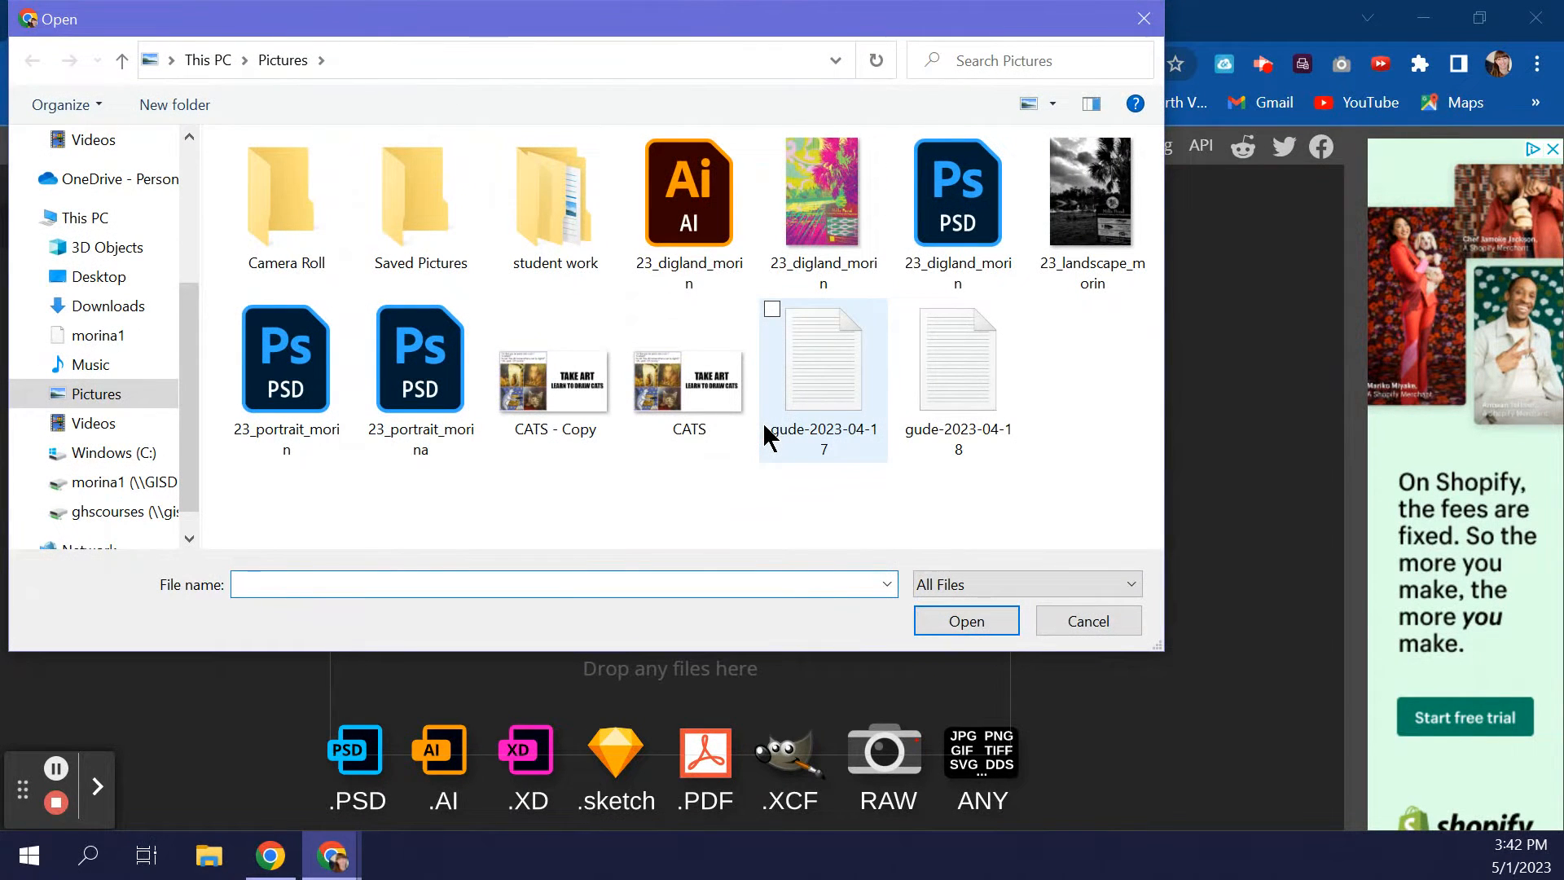
{"action": "left_click", "coordinate": [434, 392]}
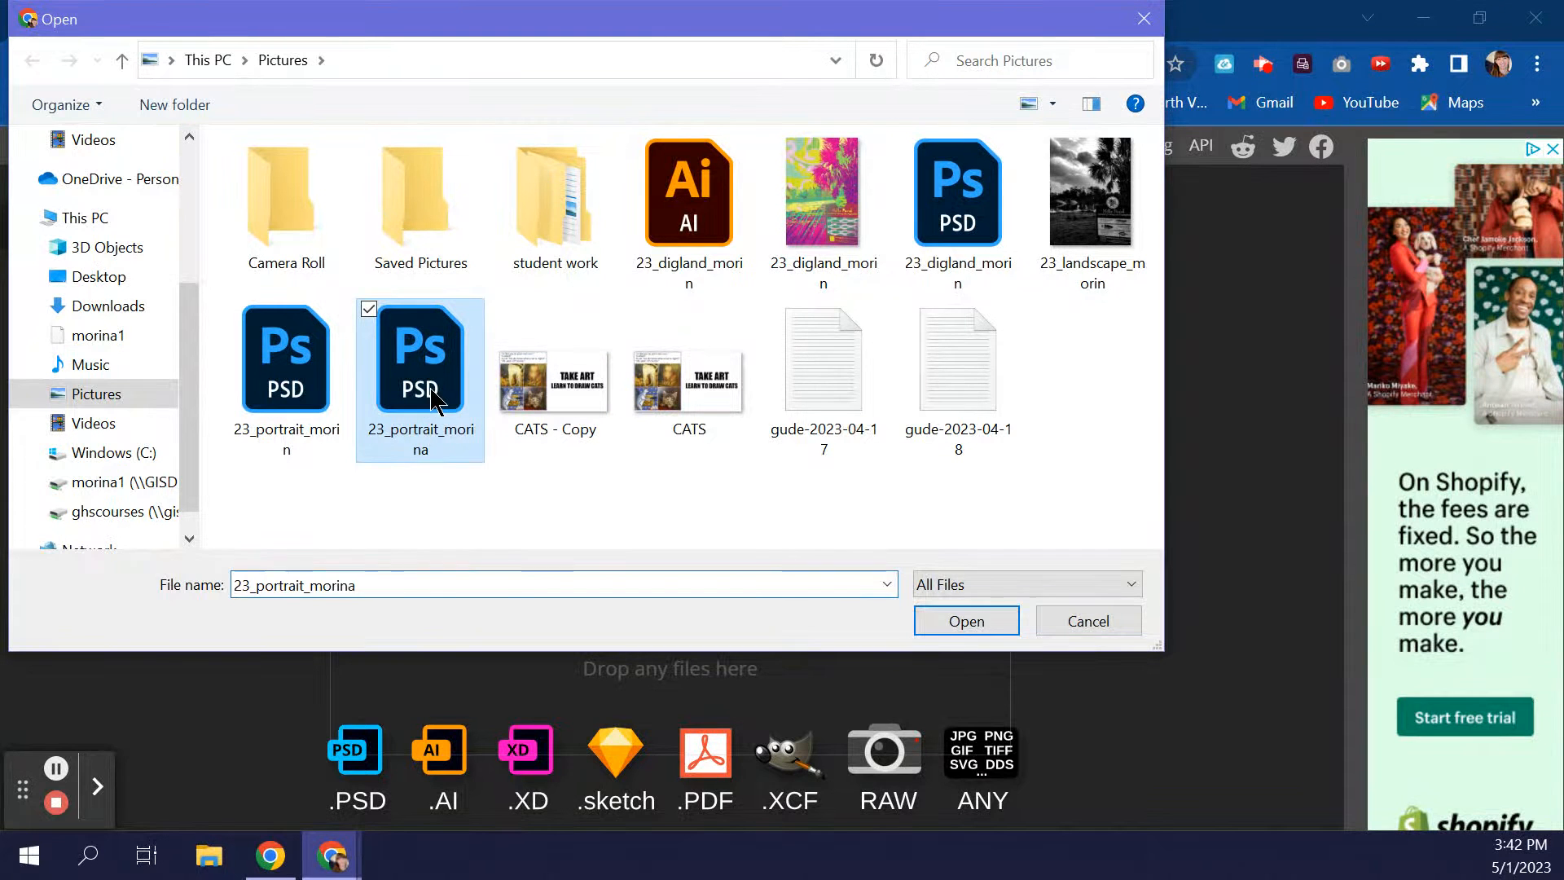
{"action": "left_click", "coordinate": [968, 624]}
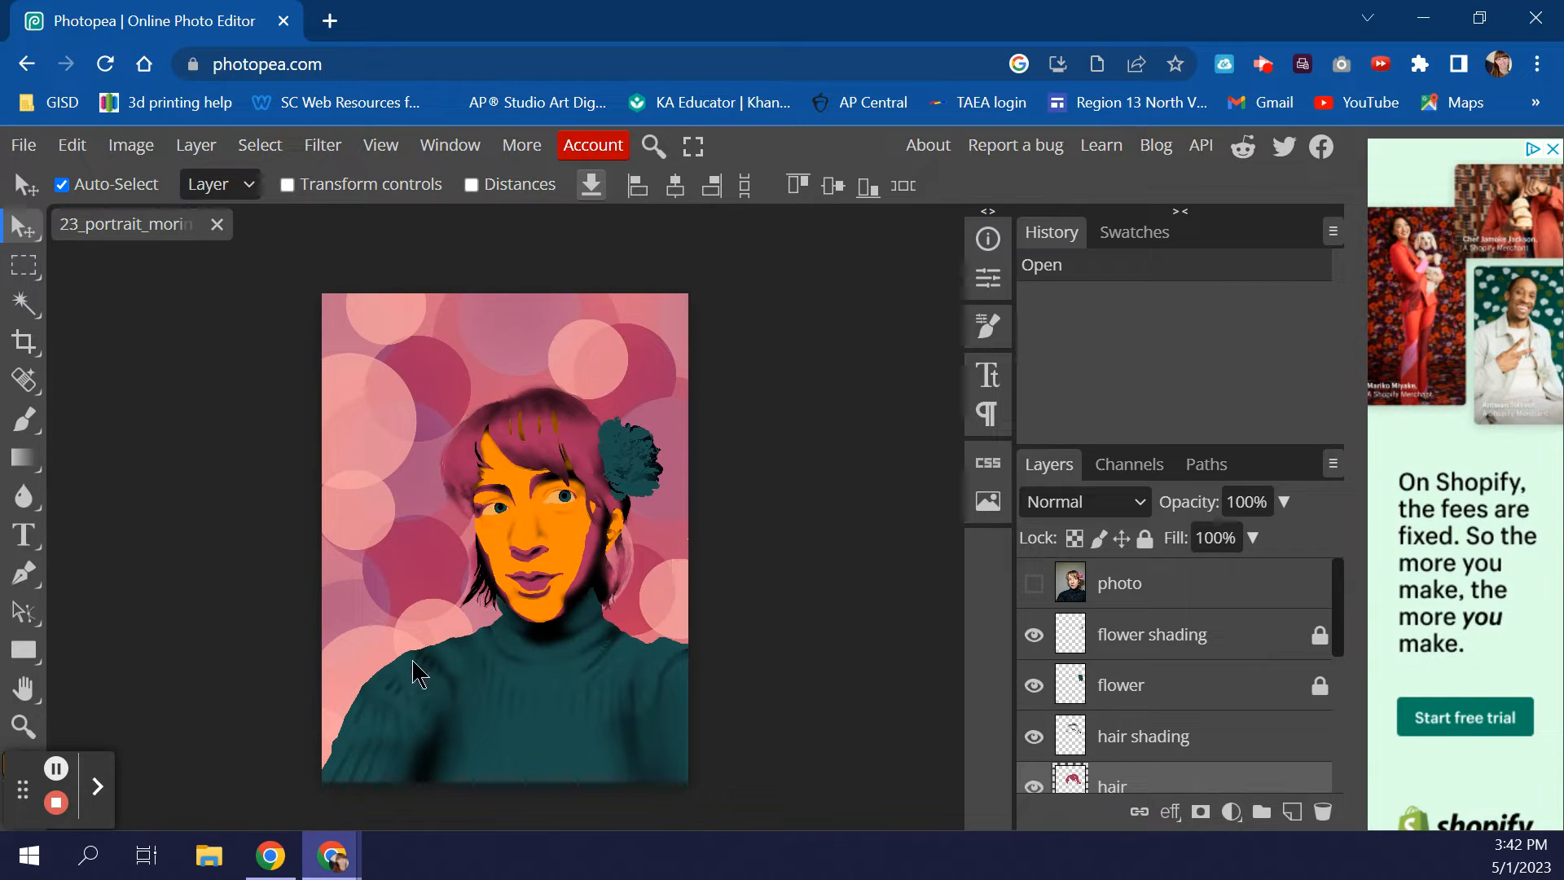
{"action": "left_click", "coordinate": [24, 725]}
{"action": "left_click", "coordinate": [541, 594]}
{"action": "left_click", "coordinate": [541, 596]}
{"action": "left_click", "coordinate": [552, 623]}
{"action": "left_click", "coordinate": [556, 628], "text": "alt"}
{"action": "left_click", "coordinate": [556, 628]}
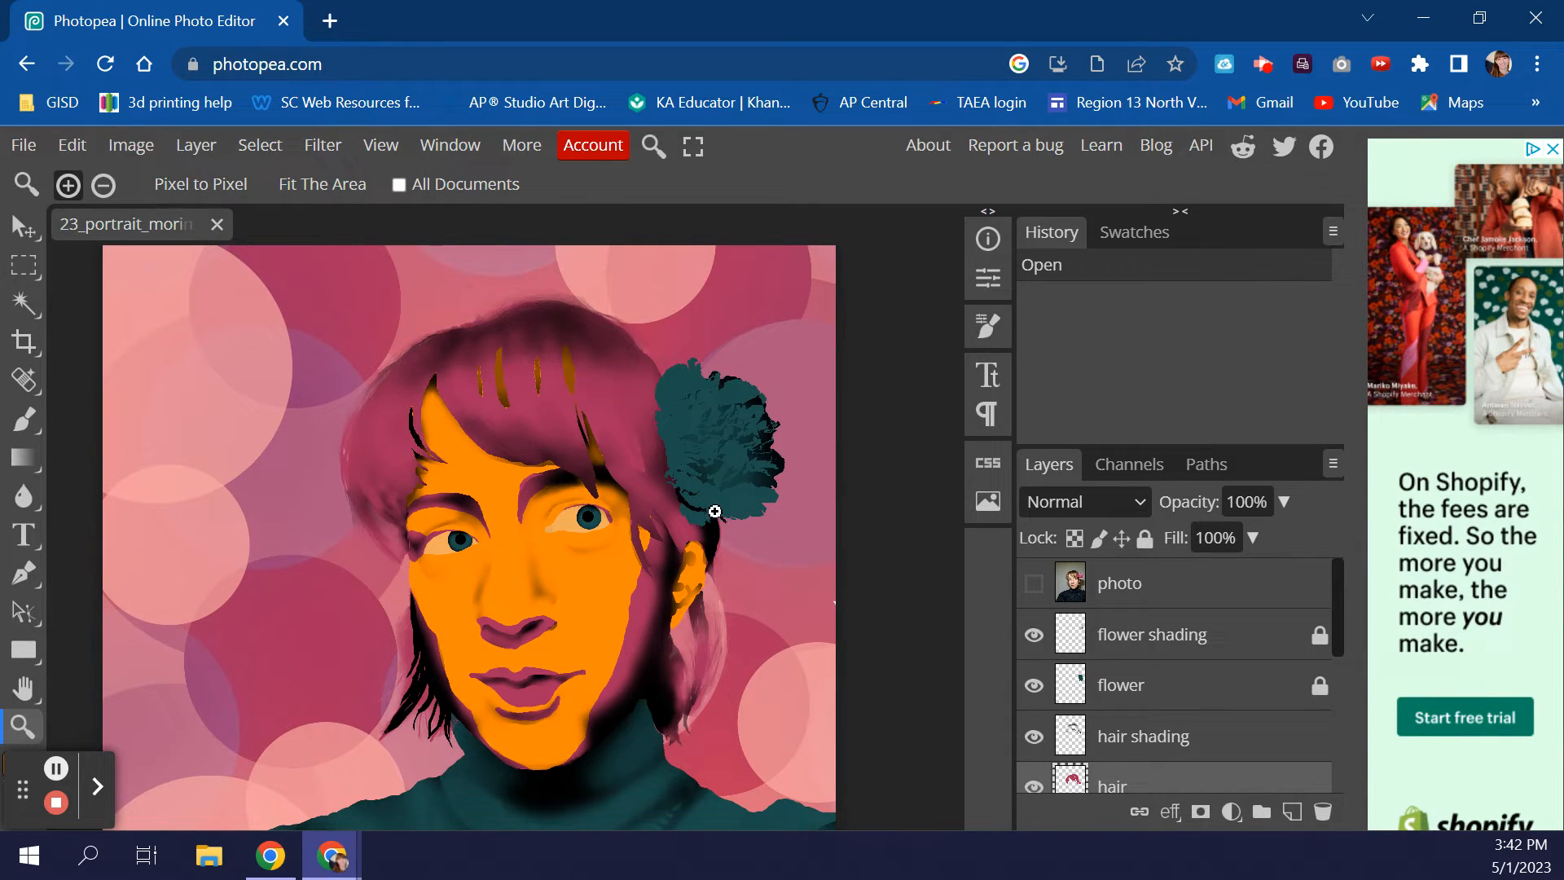
{"action": "left_click", "coordinate": [728, 530], "text": "alt"}
{"action": "left_click", "coordinate": [727, 531]}
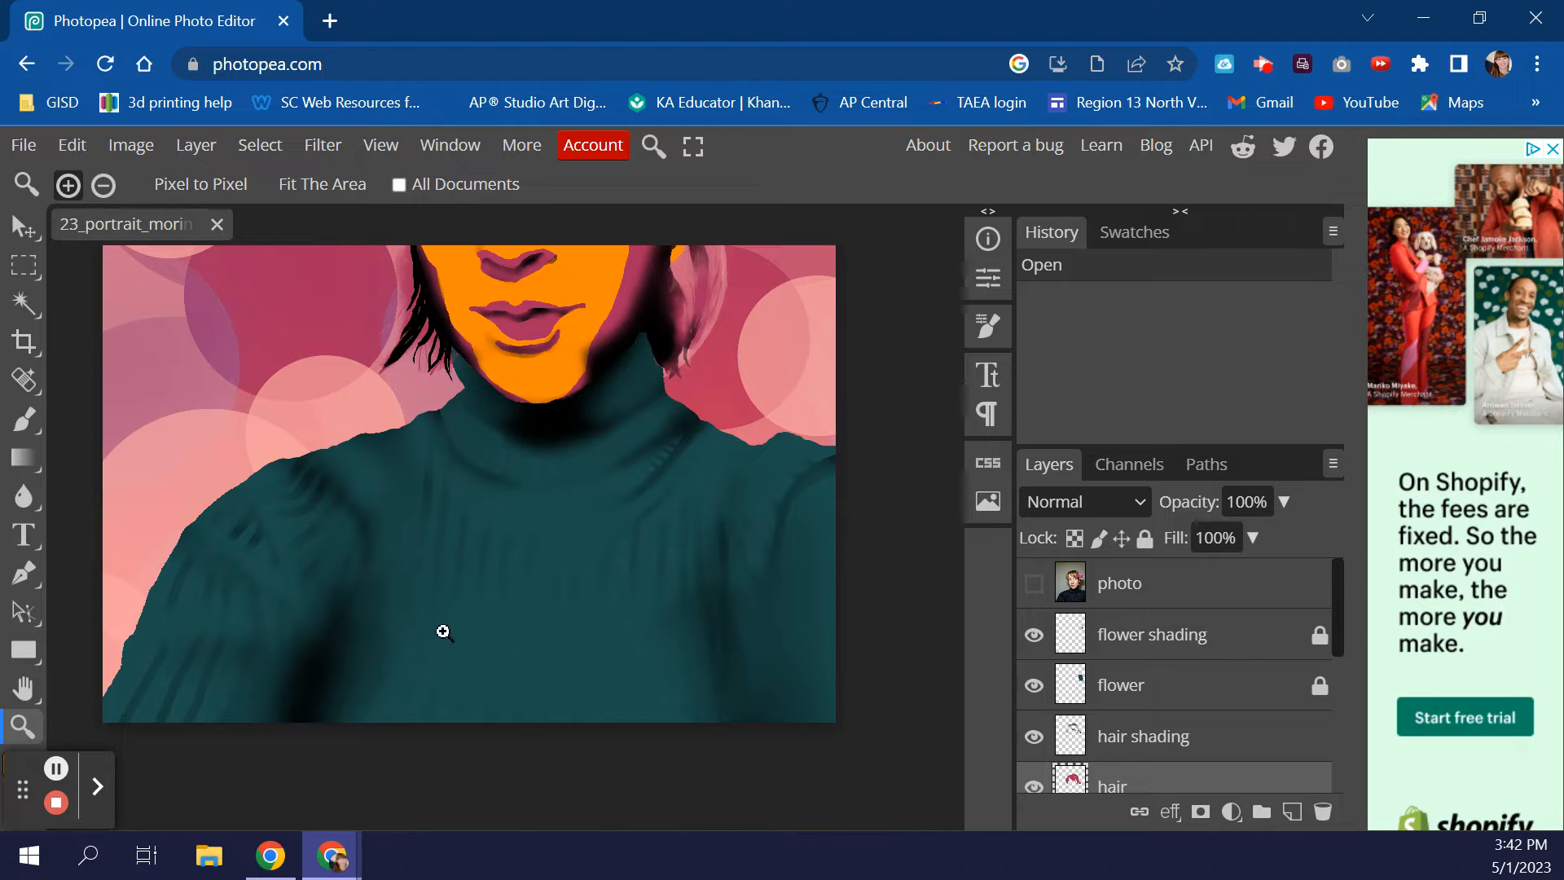
{"action": "left_click", "coordinate": [695, 587], "text": "alt"}
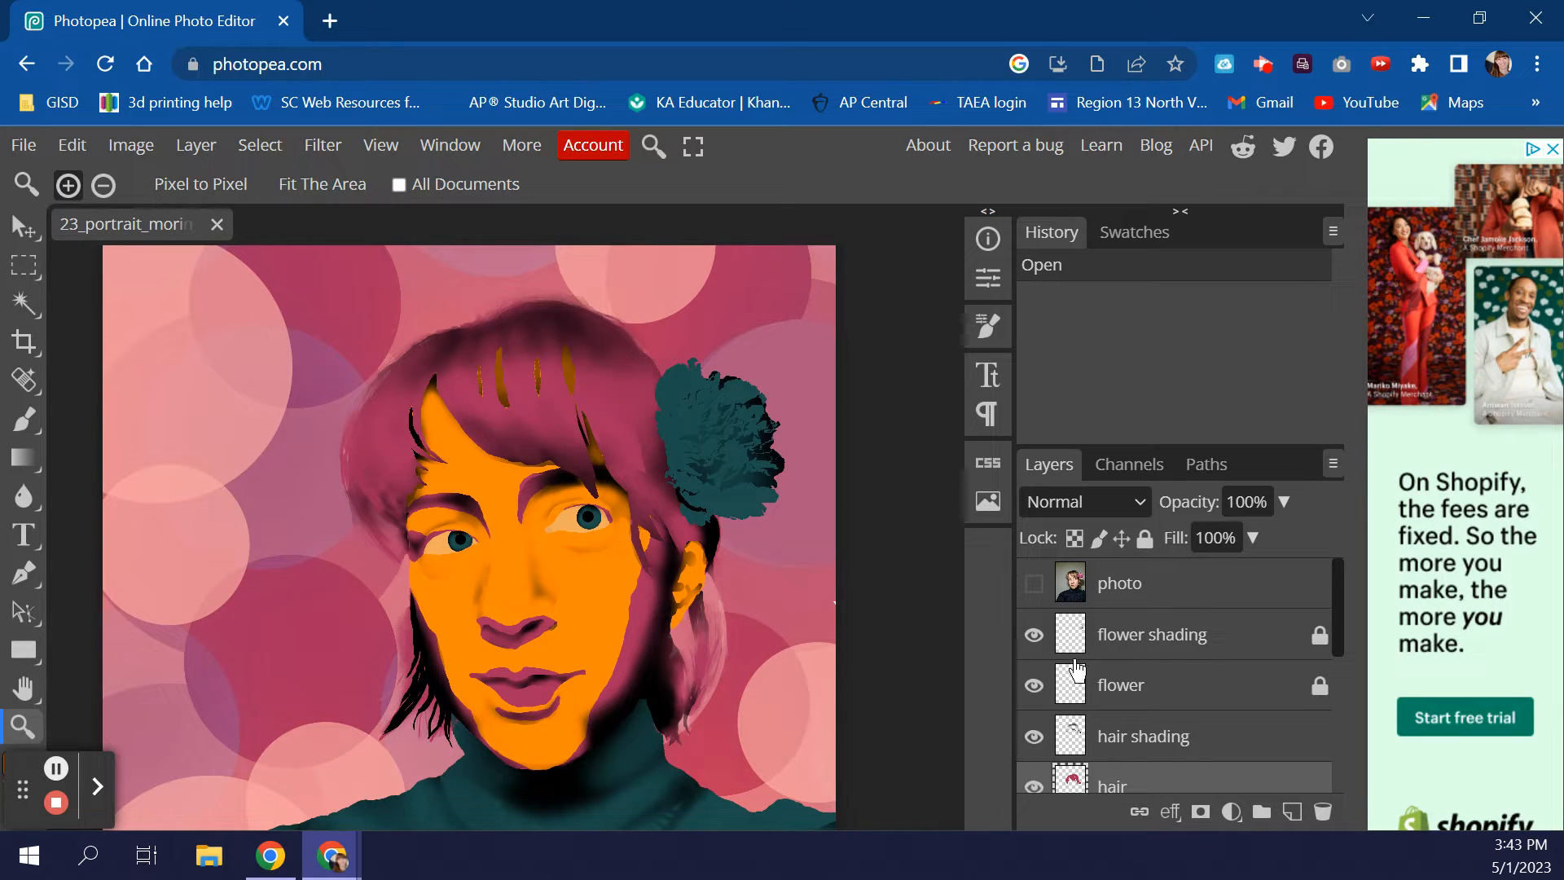
{"action": "scroll", "coordinate": [1051, 660], "scroll_direction": "down", "scroll_amount": 3}
{"action": "left_click", "coordinate": [1033, 616]}
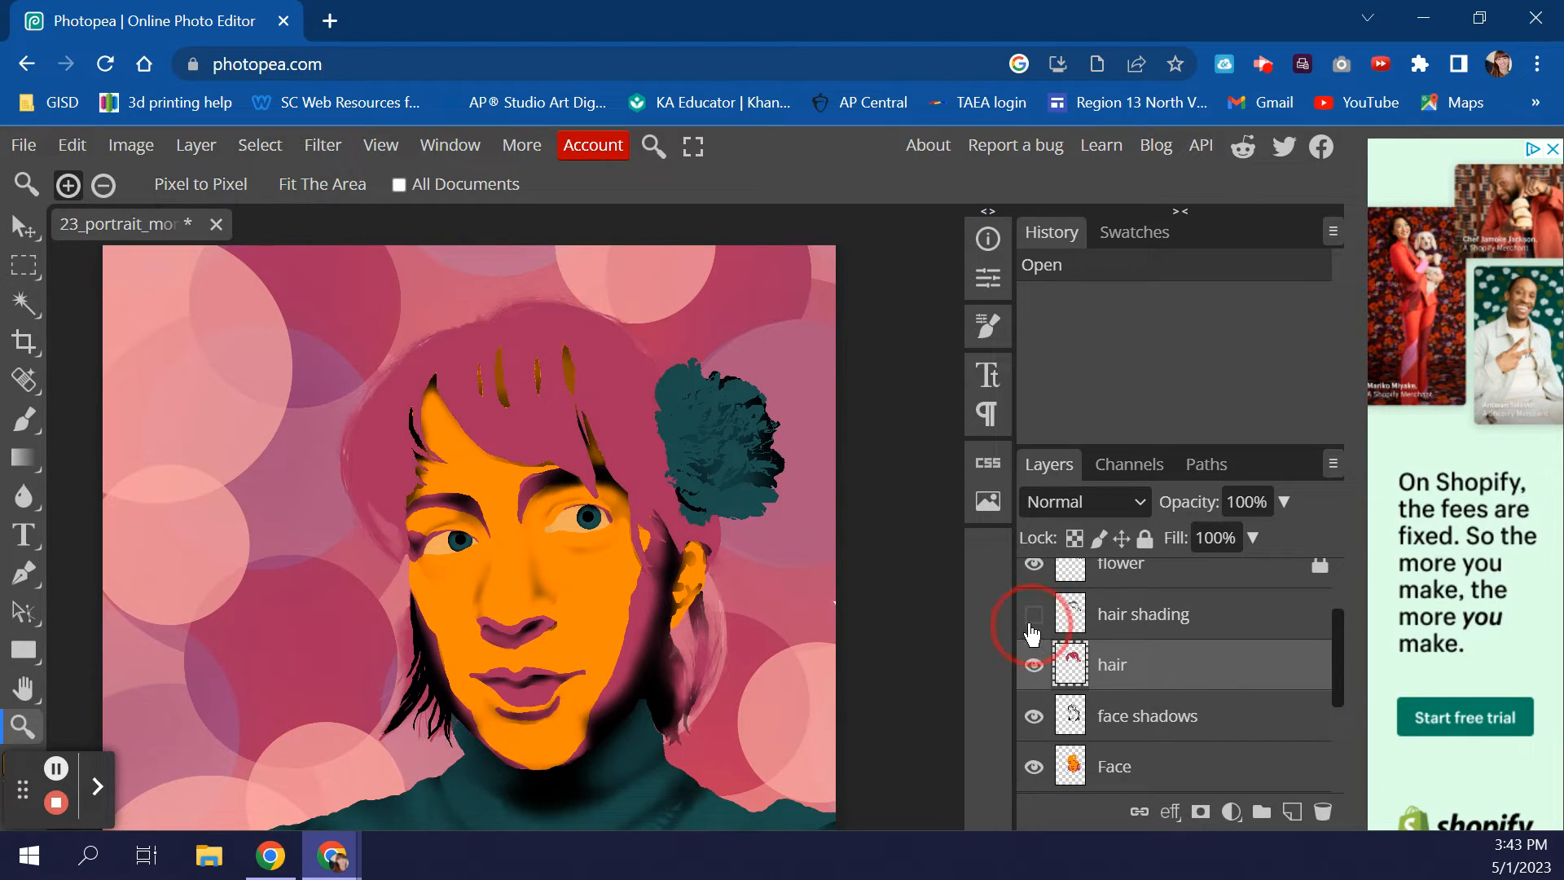
{"action": "left_click", "coordinate": [1033, 666]}
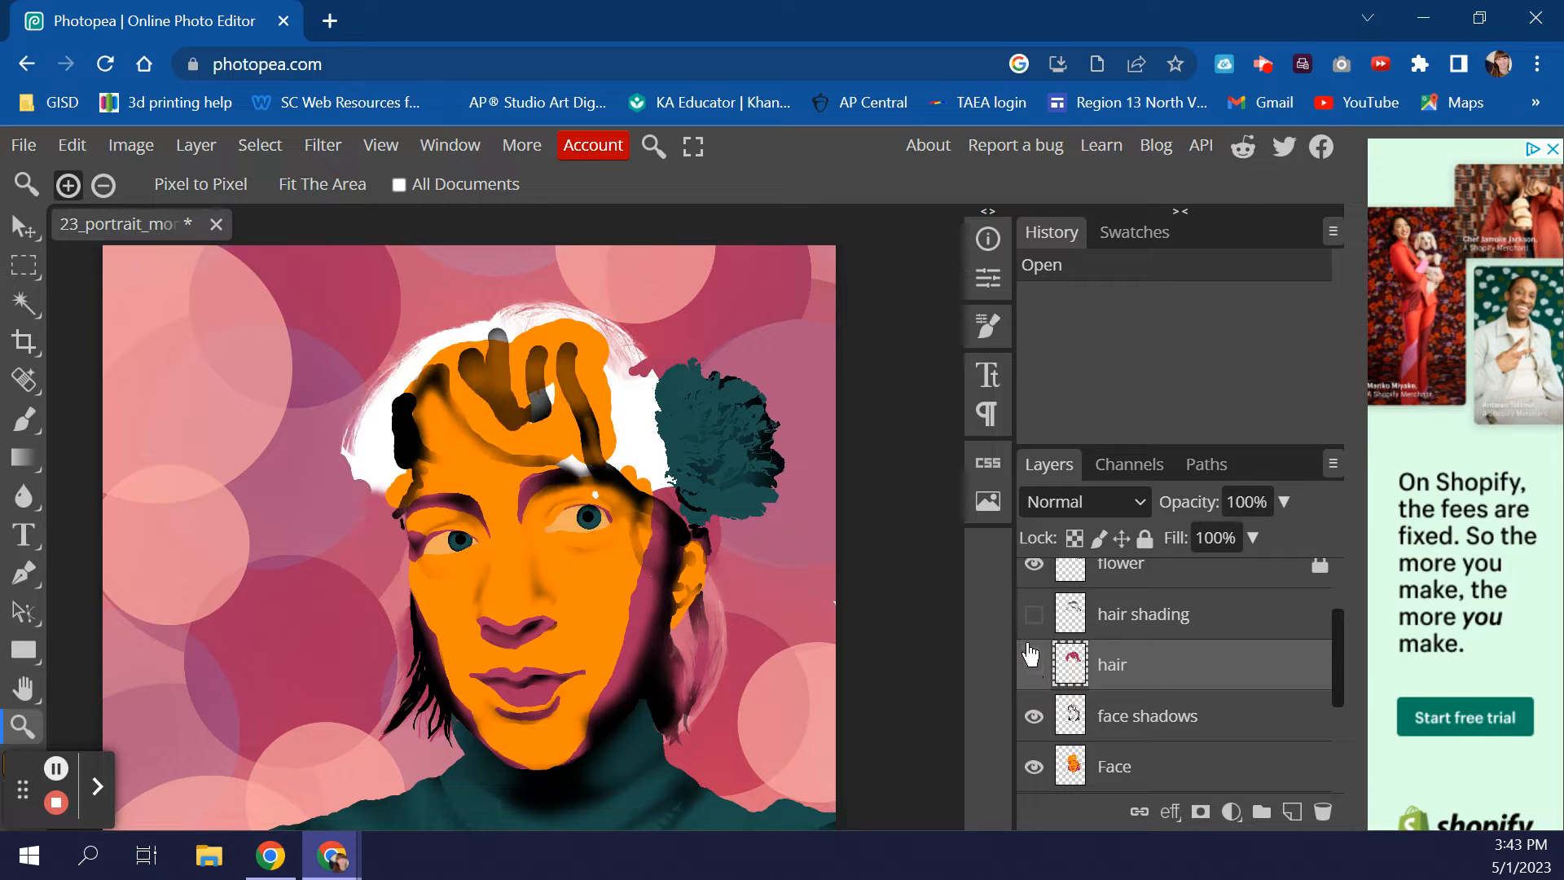
{"action": "left_click", "coordinate": [1033, 666]}
{"action": "left_click", "coordinate": [1033, 615]}
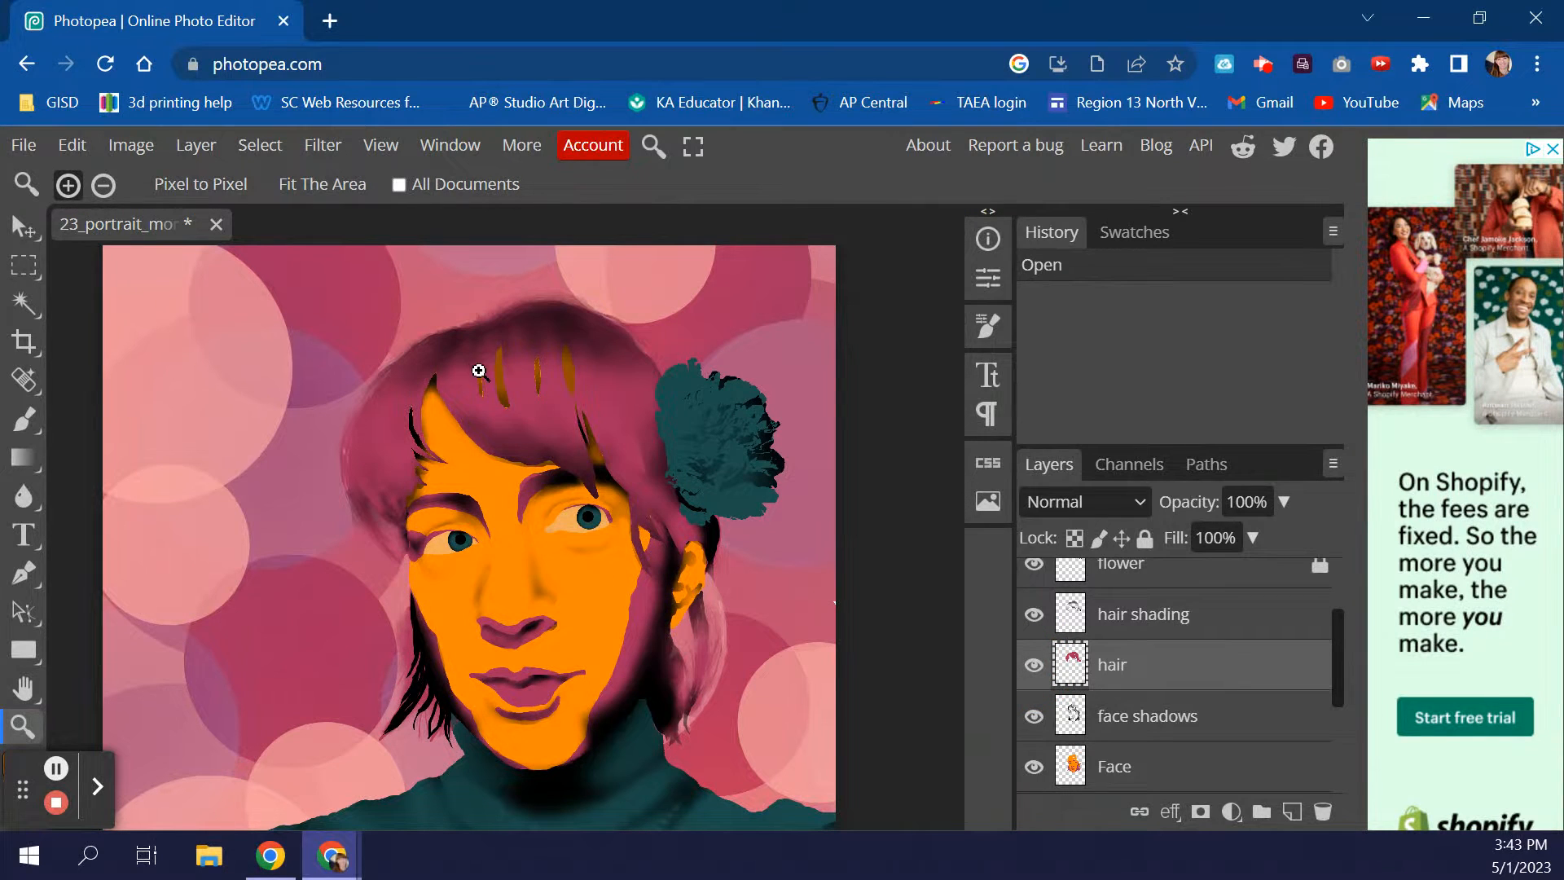
{"action": "left_click", "coordinate": [1034, 616]}
{"action": "left_click", "coordinate": [1034, 618]}
{"action": "left_click", "coordinate": [1033, 666]}
{"action": "left_click", "coordinate": [1034, 717]}
{"action": "left_click", "coordinate": [1035, 717]}
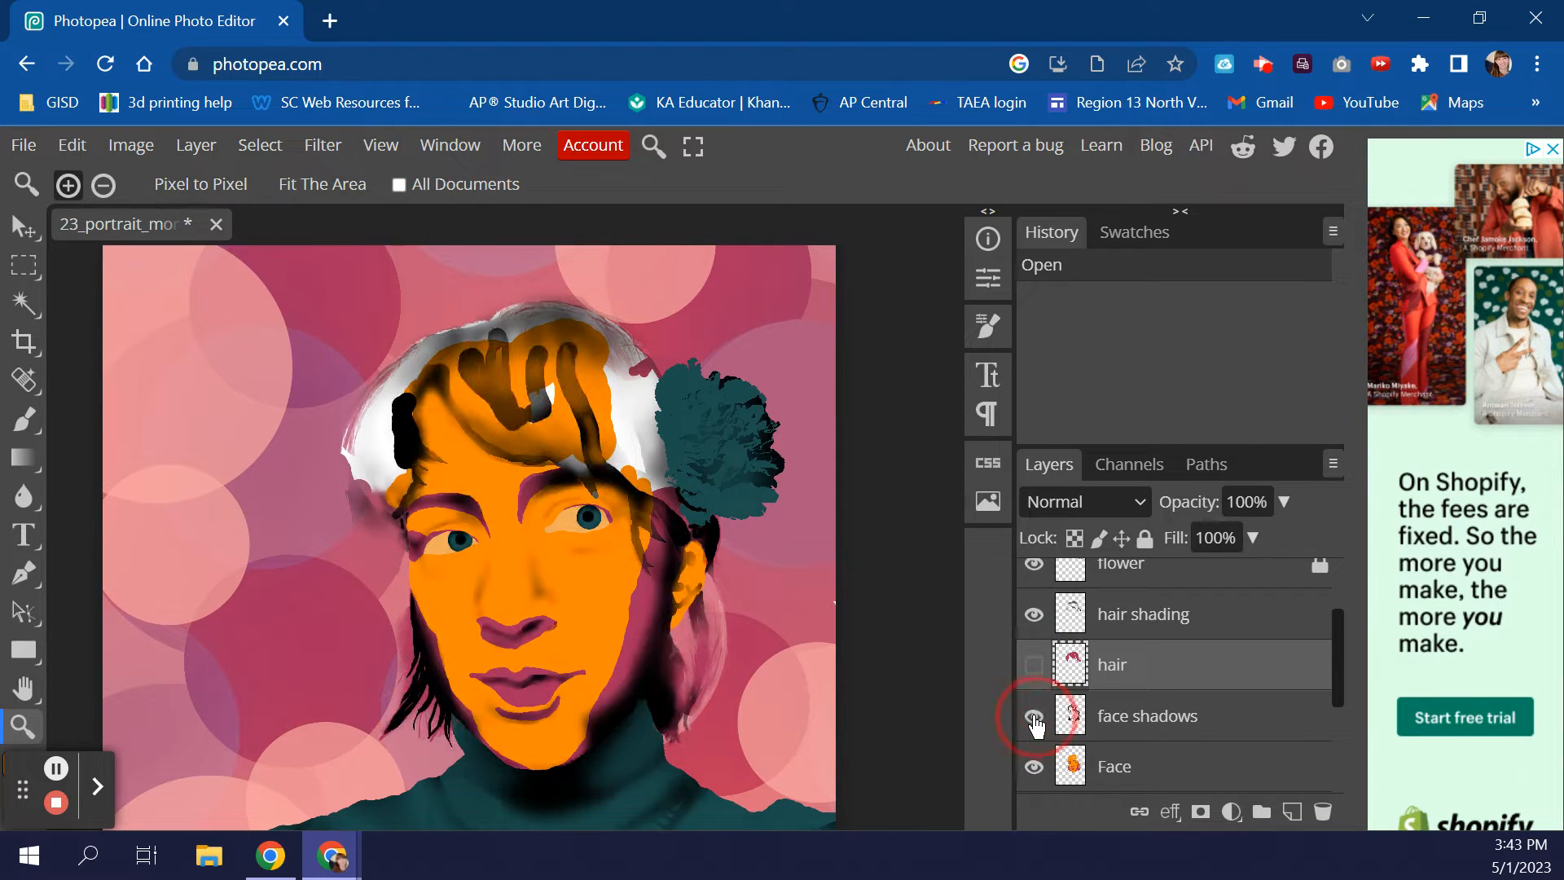
{"action": "left_click", "coordinate": [1033, 717]}
{"action": "left_click", "coordinate": [1034, 717]}
{"action": "left_click", "coordinate": [1034, 717]}
{"action": "left_click", "coordinate": [1034, 717]}
{"action": "left_click", "coordinate": [1035, 665]}
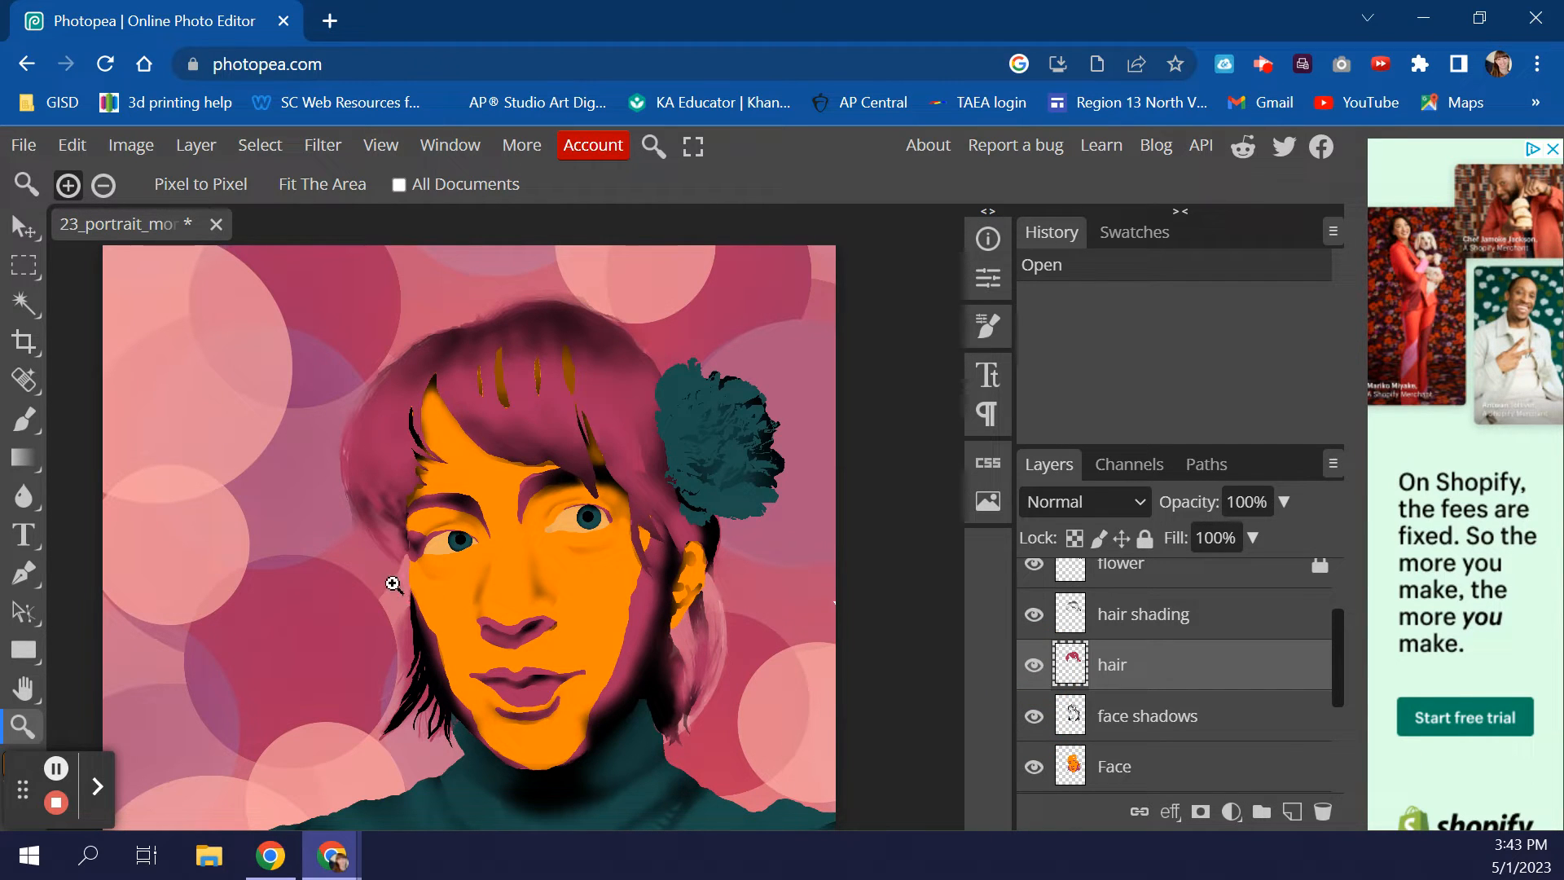
{"action": "left_click", "coordinate": [542, 561]}
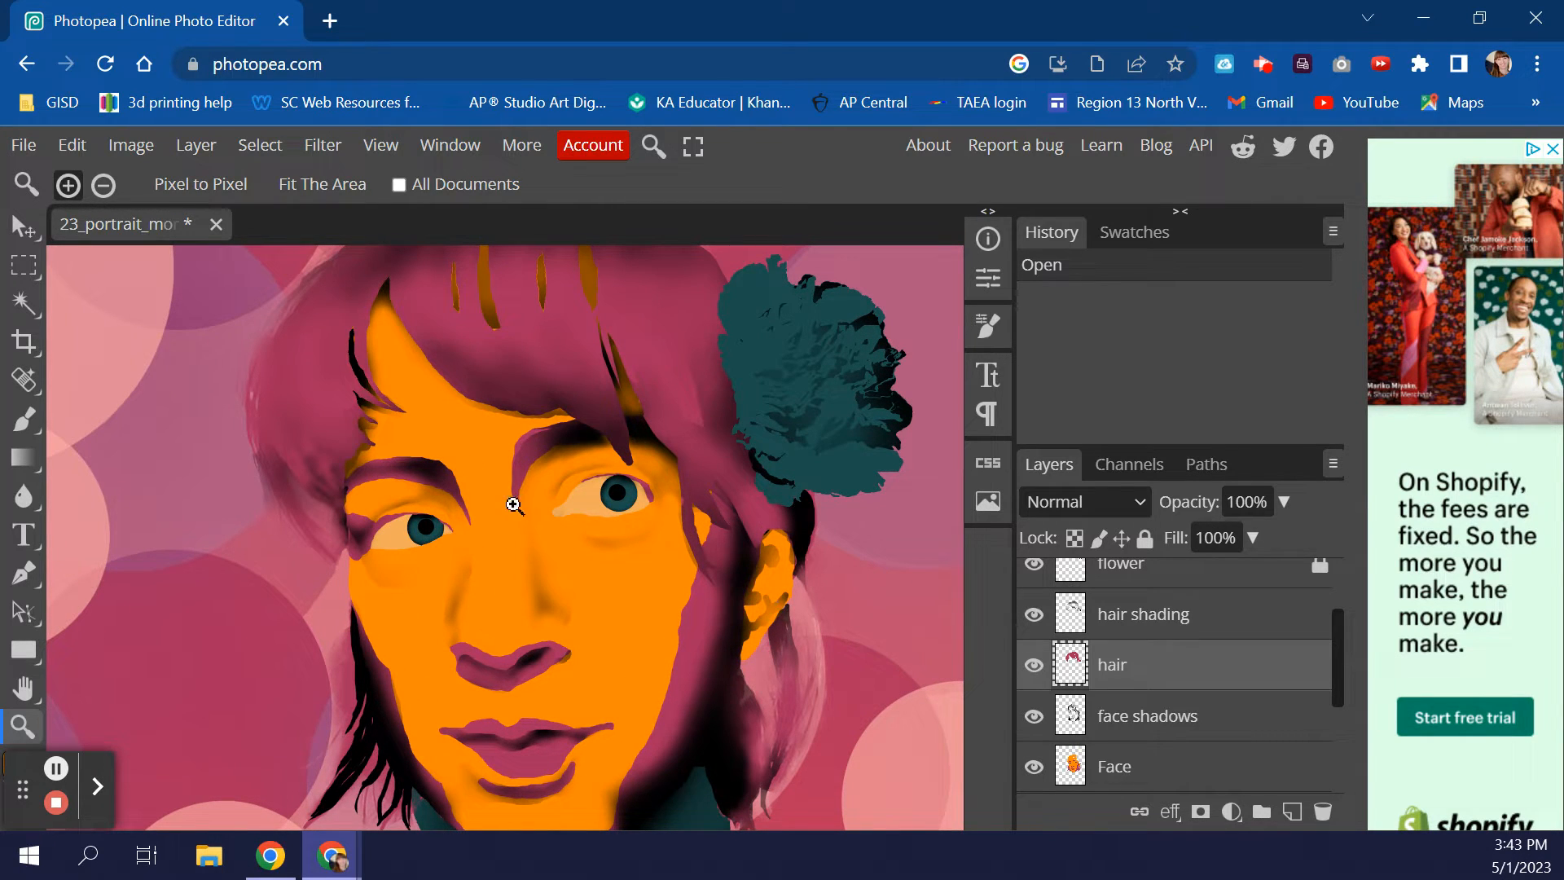
{"action": "left_click", "coordinate": [415, 535]}
{"action": "left_click", "coordinate": [440, 538]}
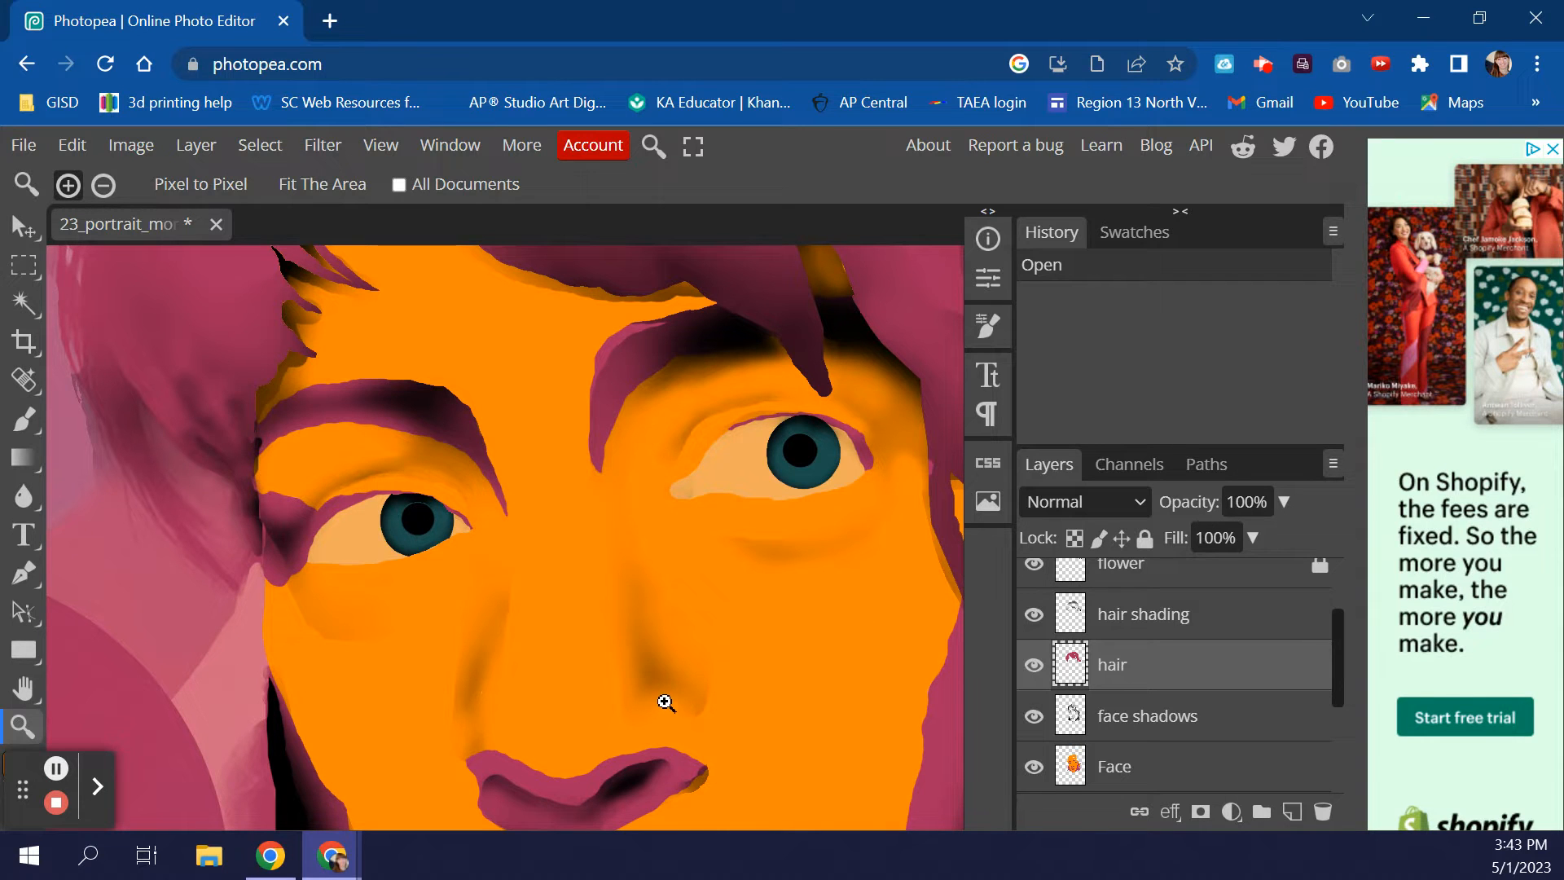
{"action": "left_click", "coordinate": [652, 671], "text": "alt"}
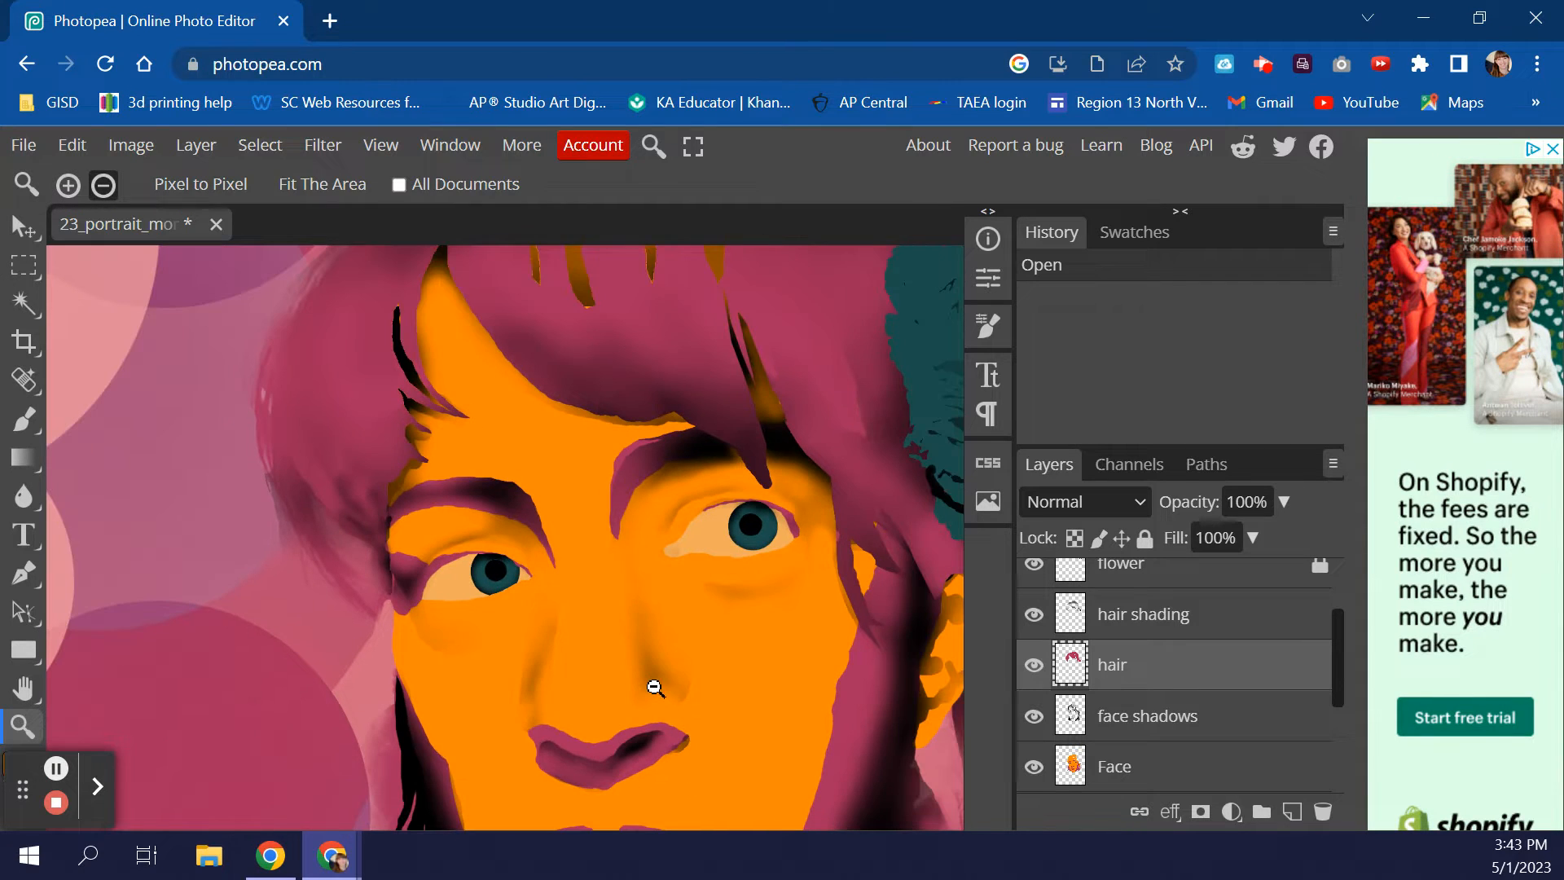
{"action": "left_click", "coordinate": [652, 679], "text": "alt"}
{"action": "left_click", "coordinate": [651, 659], "text": "alt"}
{"action": "left_click", "coordinate": [658, 654]}
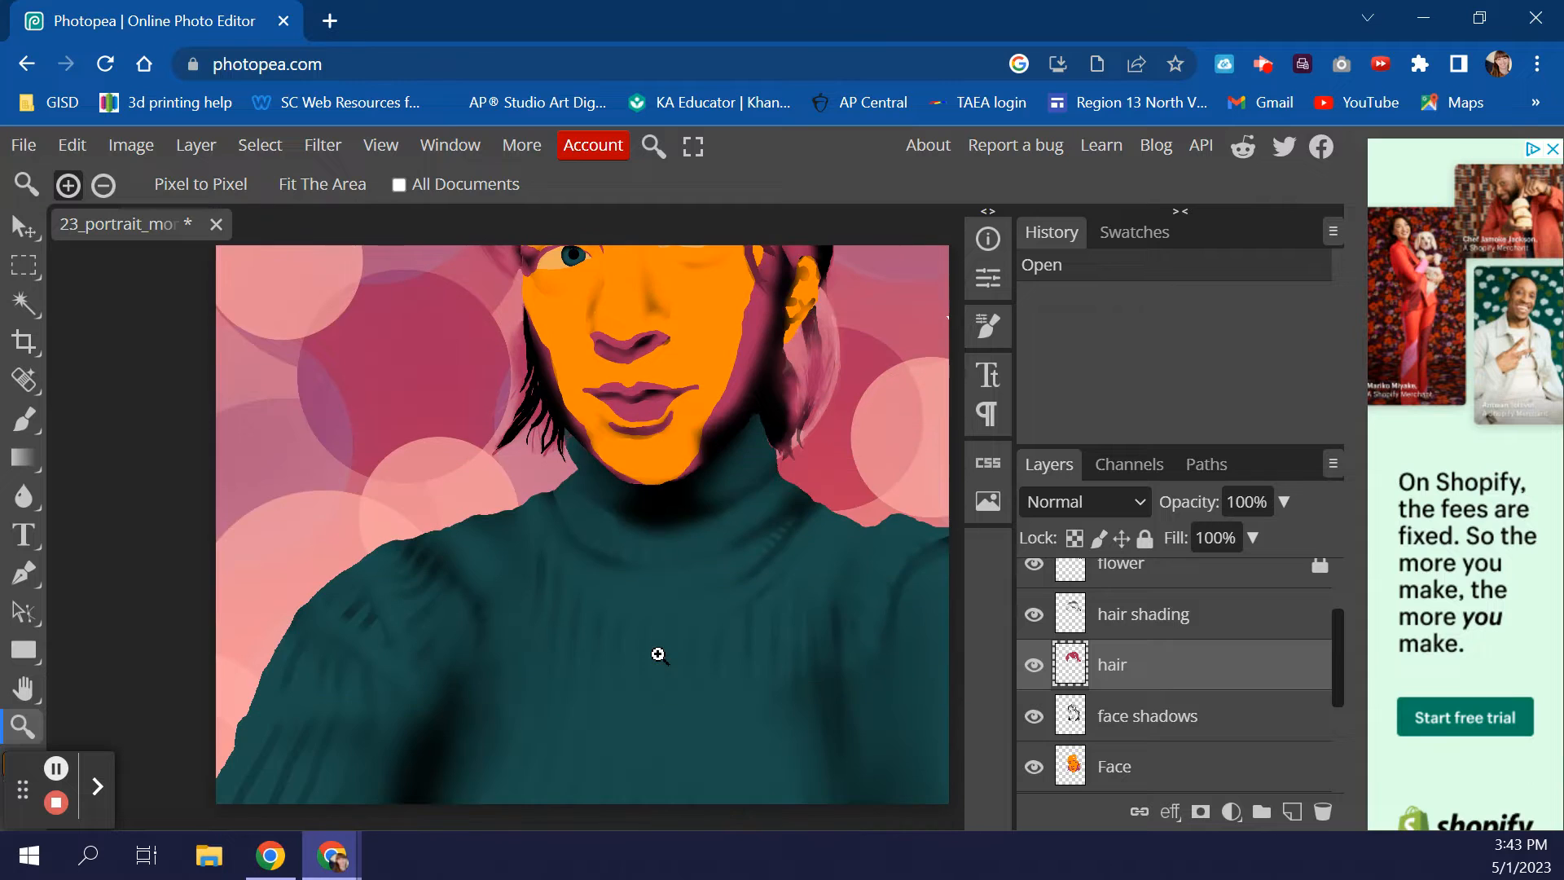
{"action": "left_click", "coordinate": [658, 651], "text": "alt"}
{"action": "left_click", "coordinate": [685, 639], "text": "alt"}
{"action": "left_click", "coordinate": [691, 625]}
{"action": "left_click", "coordinate": [694, 628], "text": "alt"}
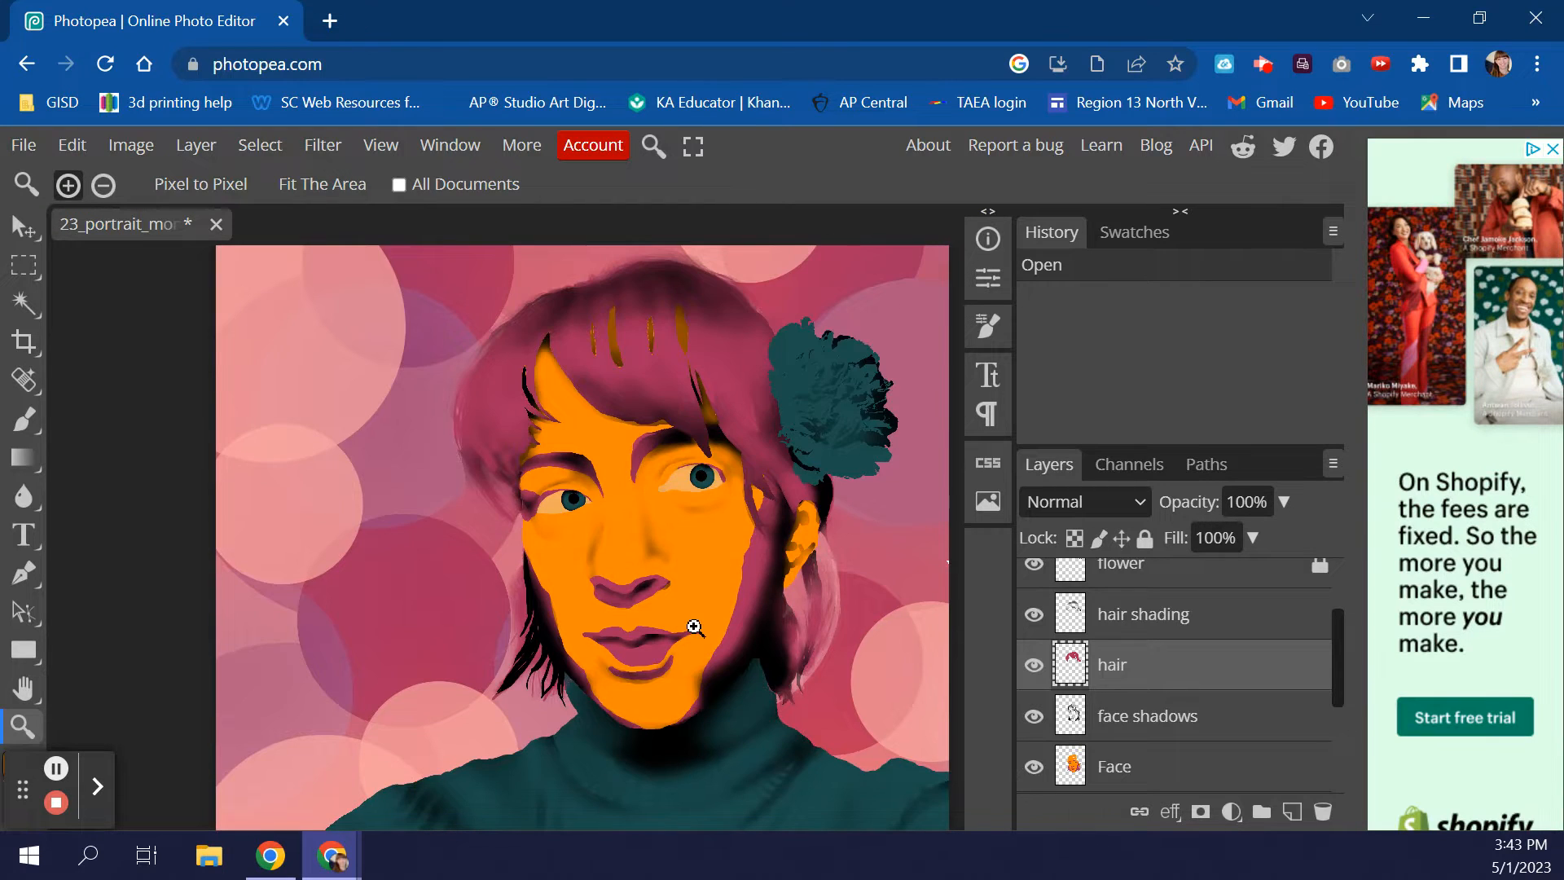
{"action": "scroll", "coordinate": [1170, 680], "scroll_direction": "up", "scroll_amount": 3}
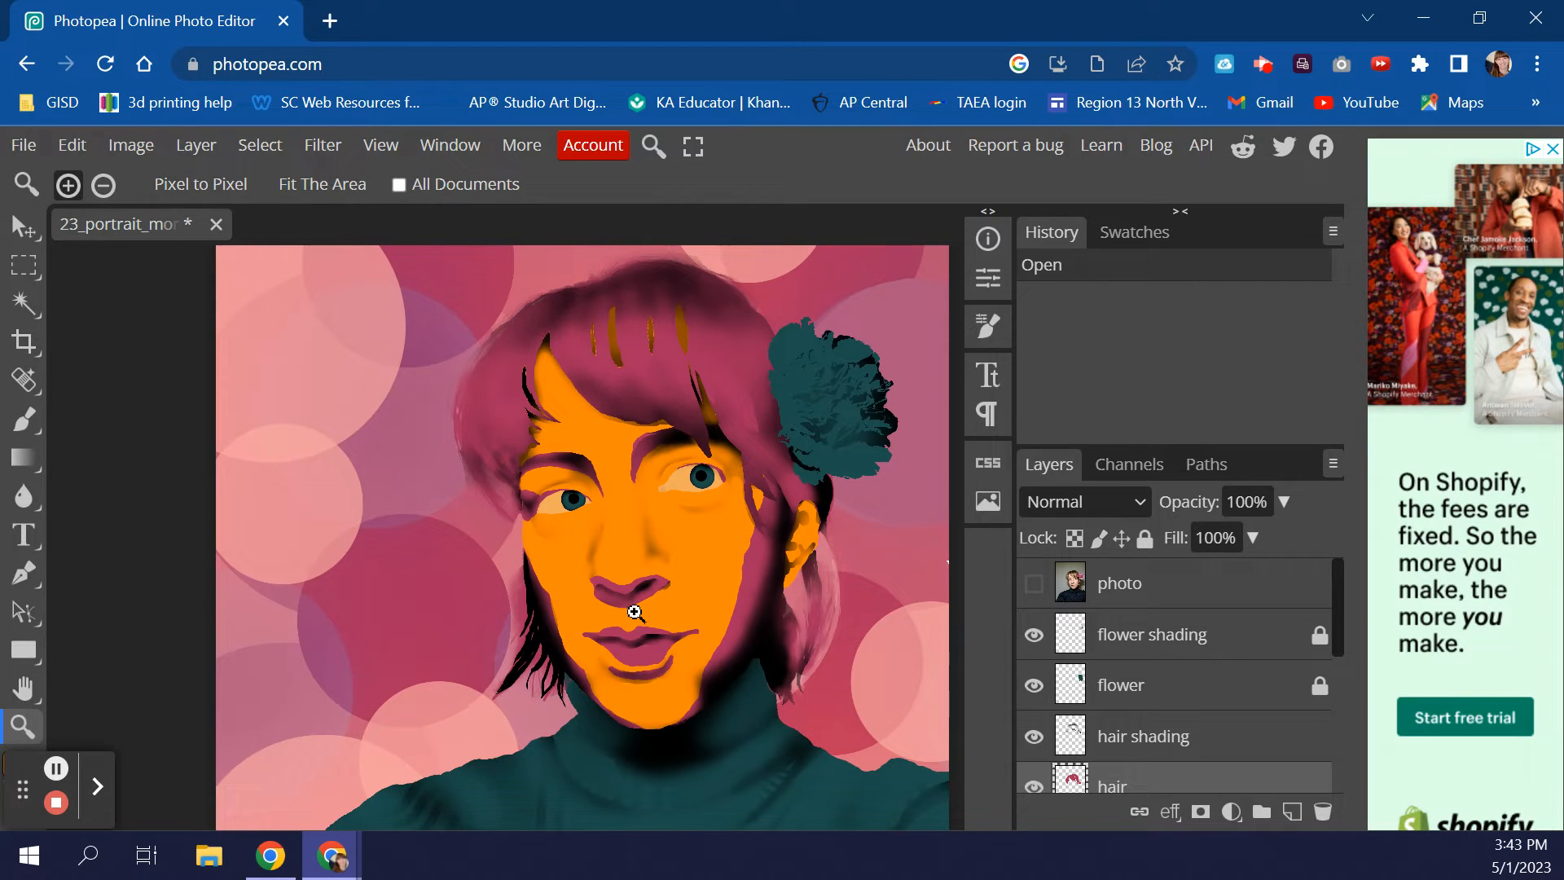
- Turn on the photo layer and select it after clicking through the hair and flower layers
{"action": "left_click", "coordinate": [1034, 583]}
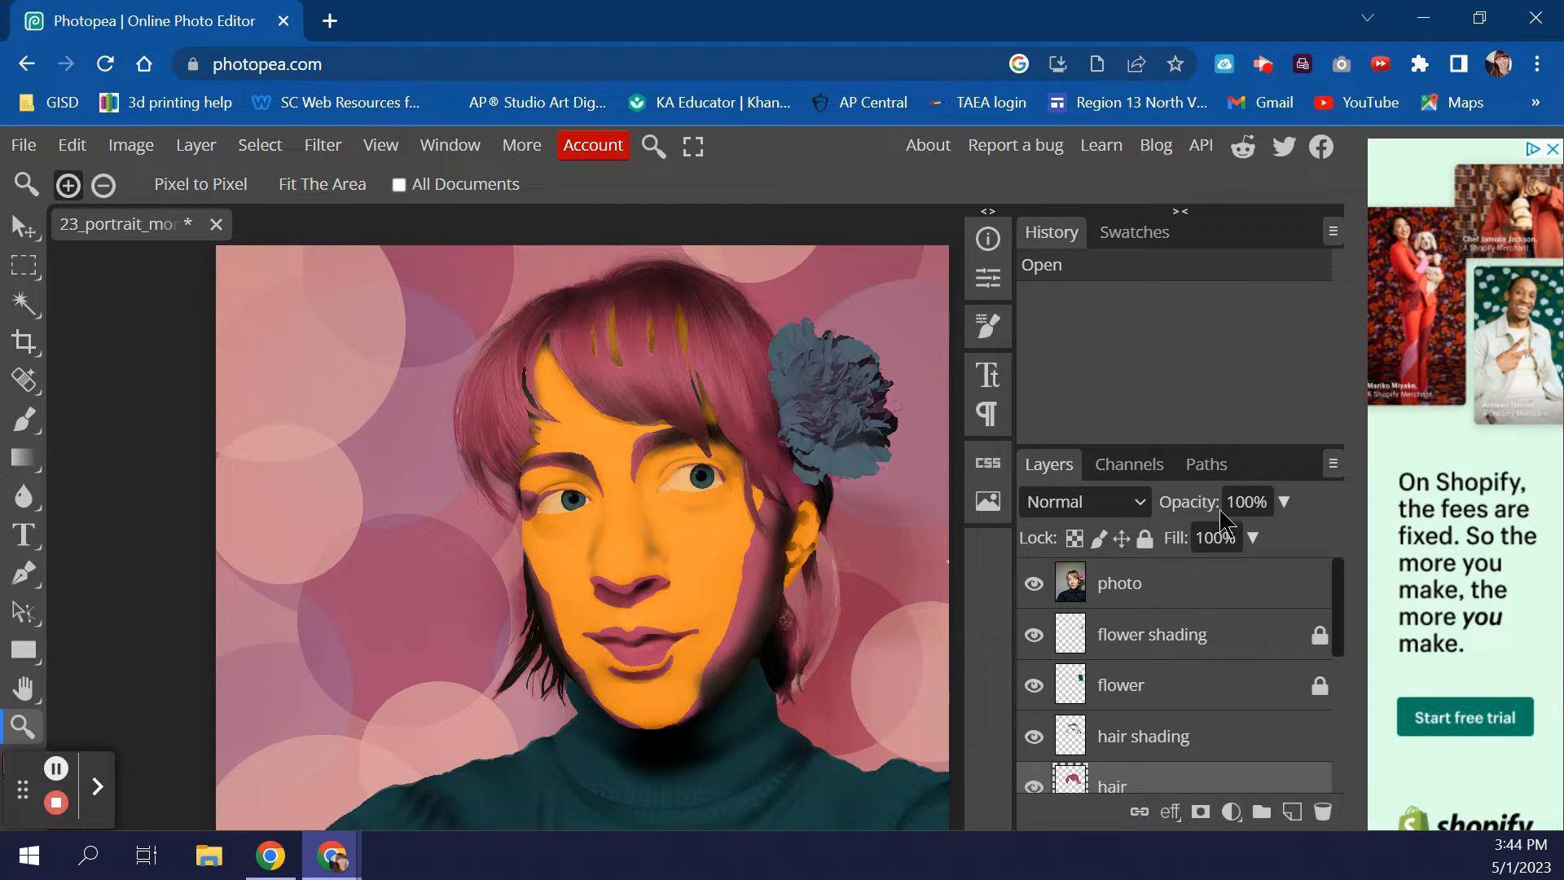
{"action": "left_click", "coordinate": [1132, 738]}
{"action": "left_click", "coordinate": [1158, 645]}
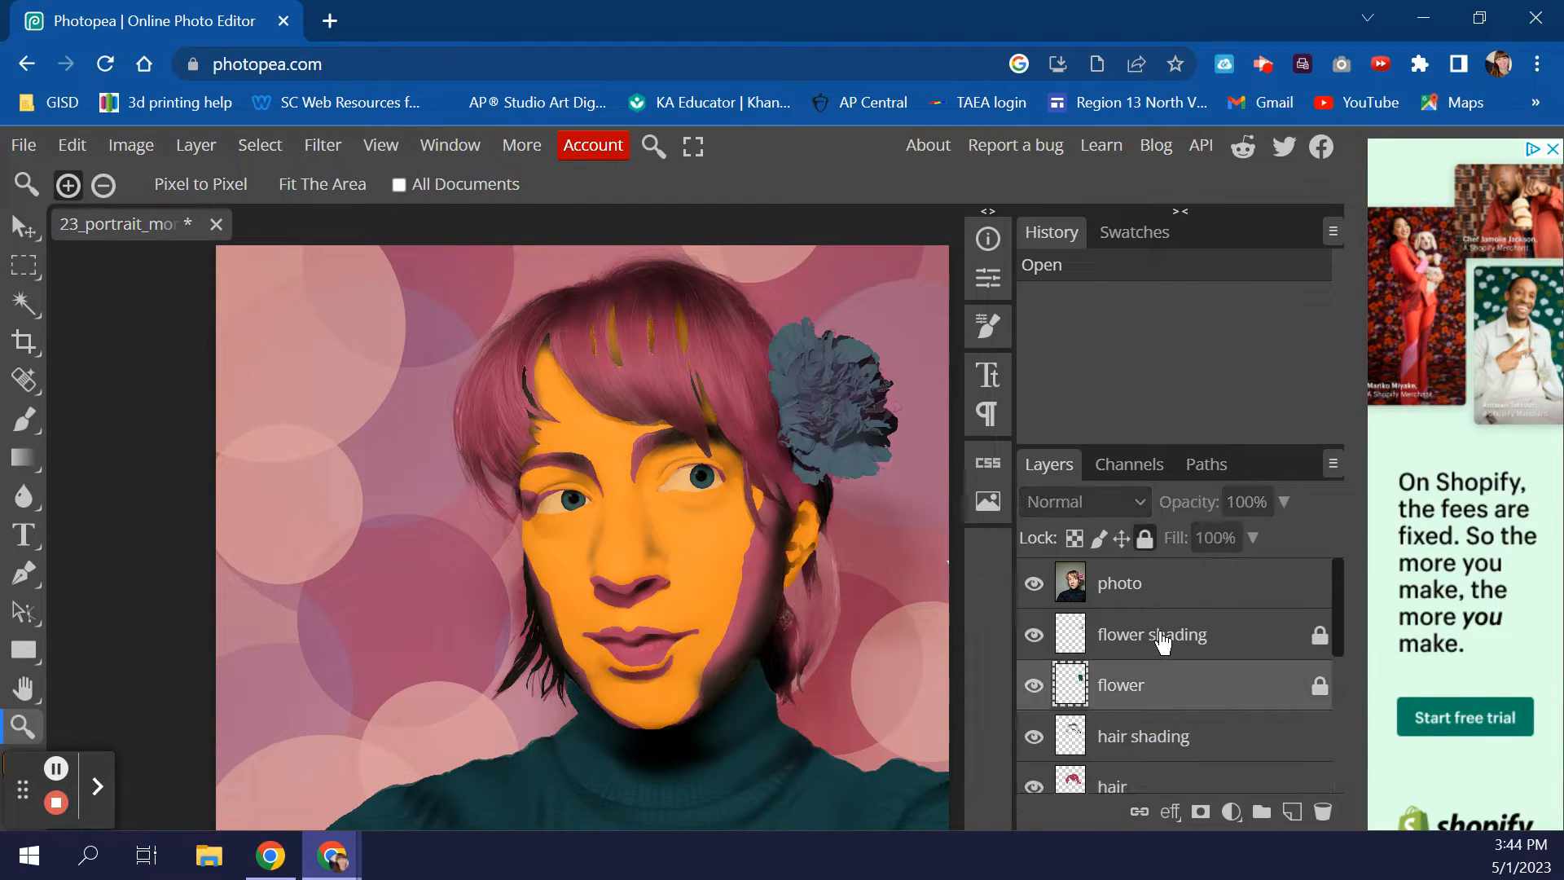
{"action": "left_click", "coordinate": [1170, 683]}
{"action": "left_click", "coordinate": [1172, 765]}
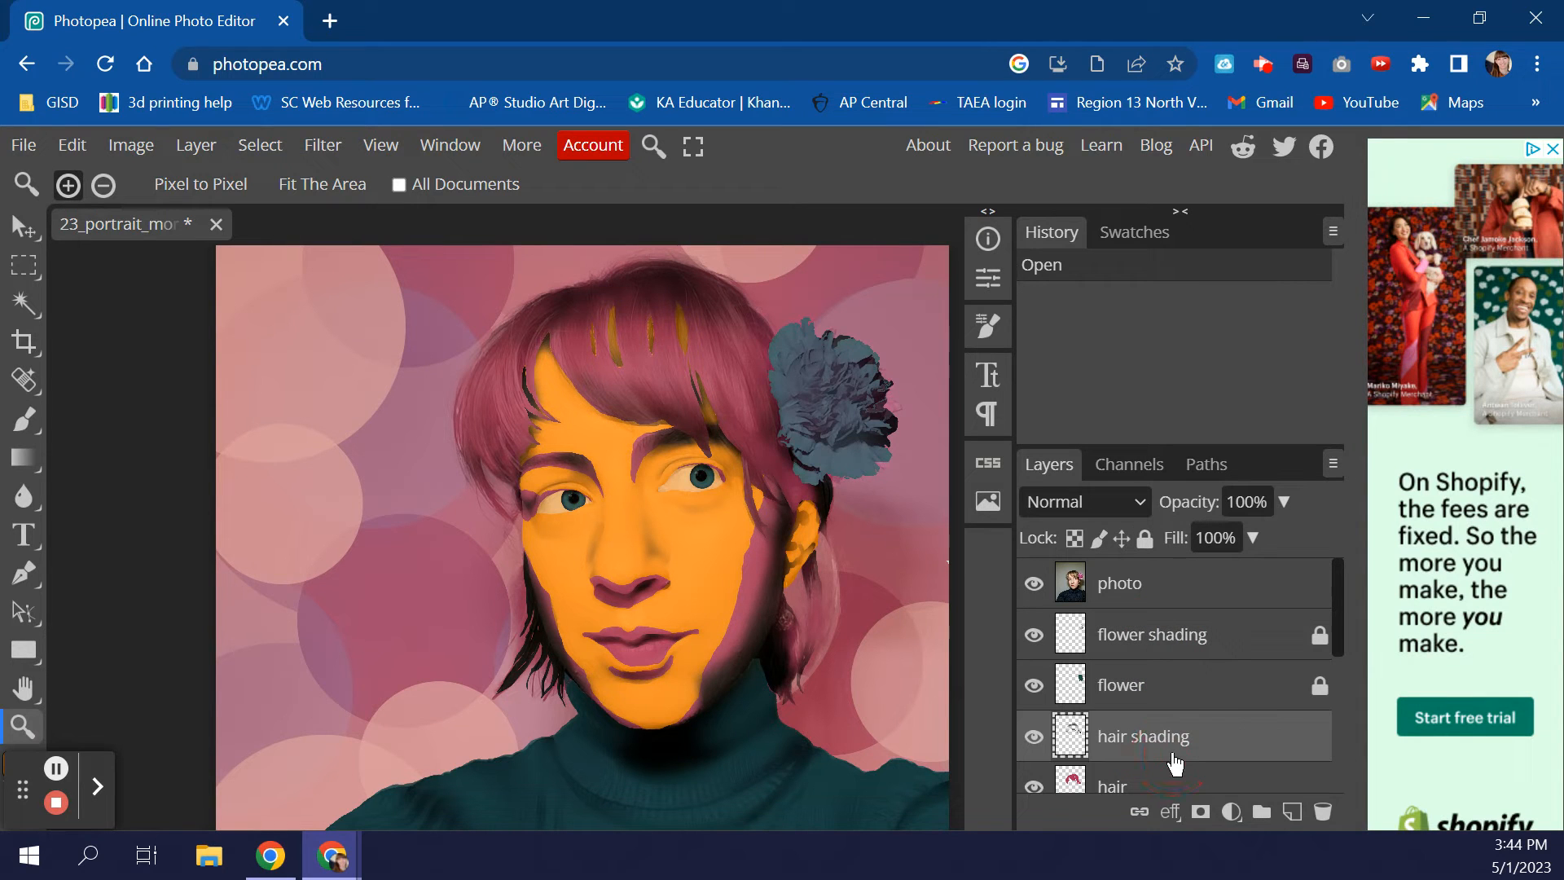
{"action": "left_click", "coordinate": [1161, 591]}
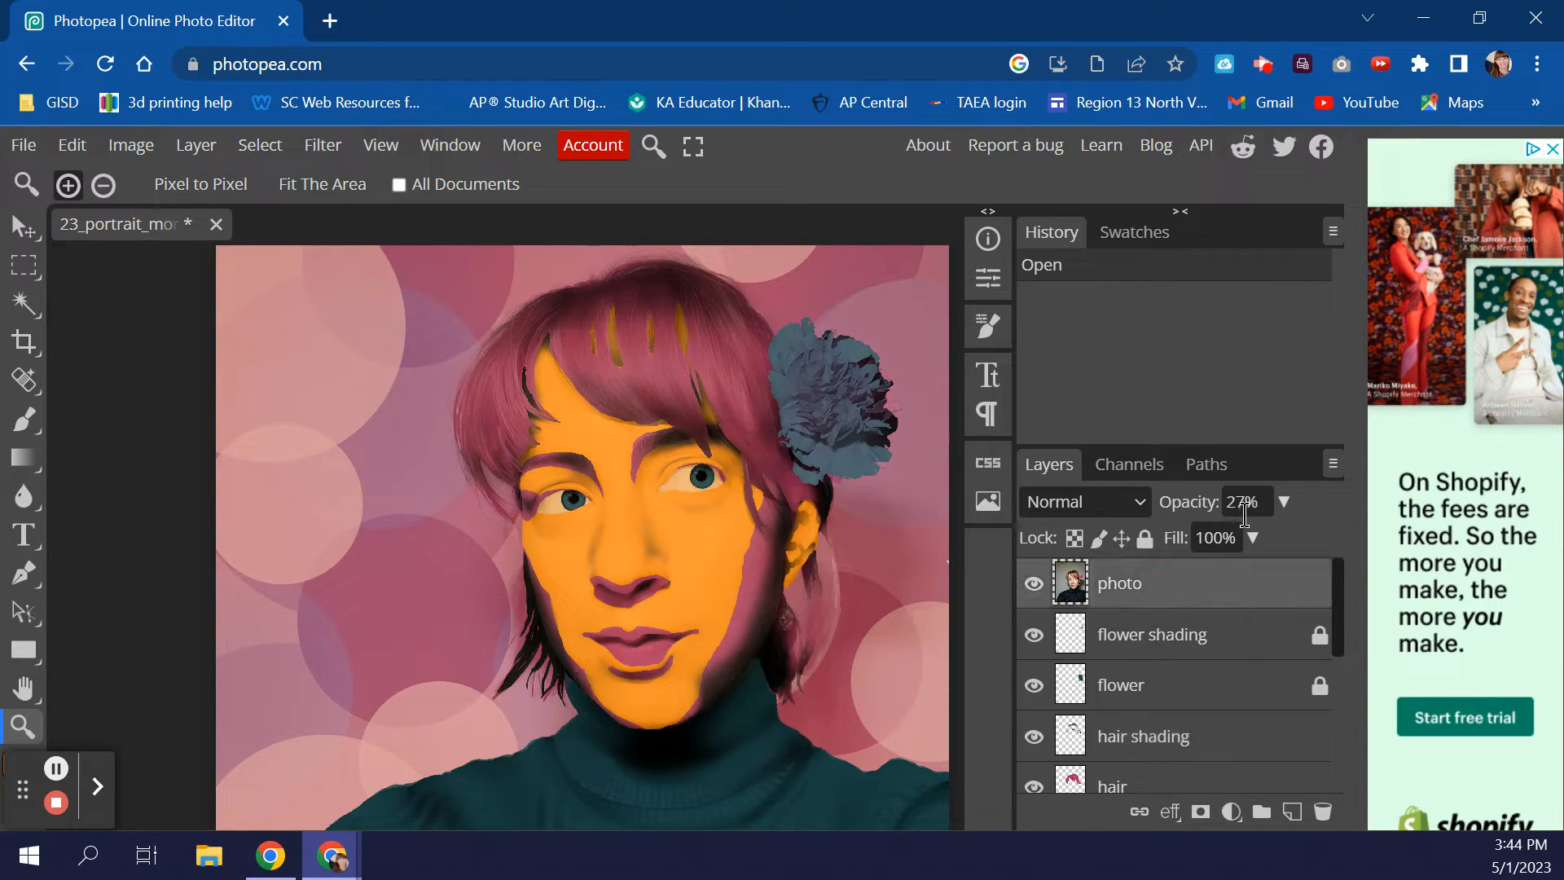
- Set the photo layer's opacity to 0%, briefly raising it to 96% first
{"action": "left_click", "coordinate": [1284, 503]}
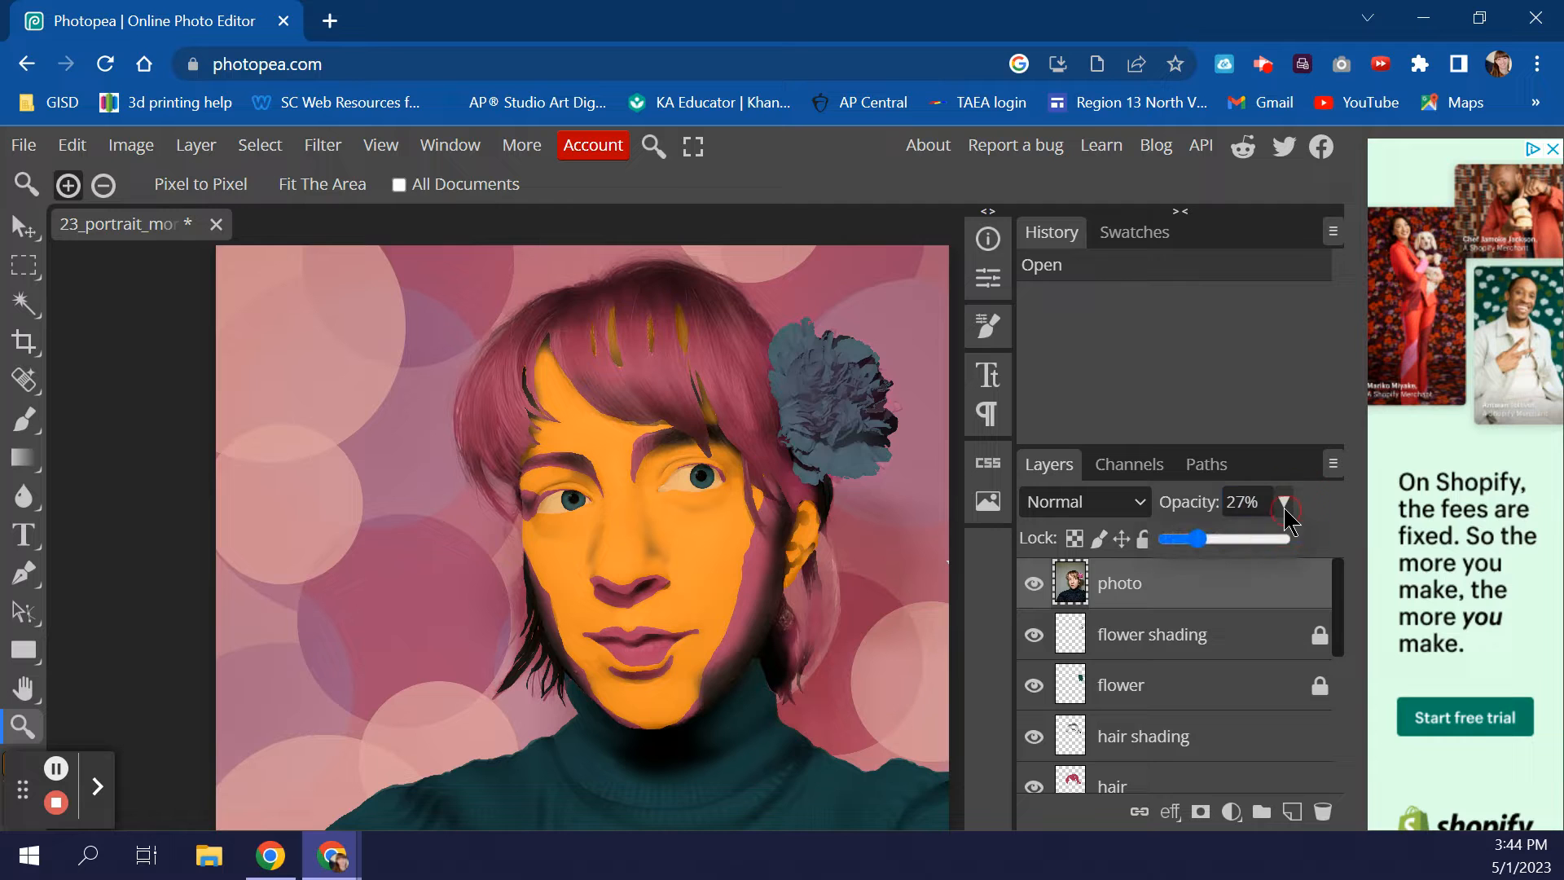
{"action": "mouse_move", "coordinate": [1196, 541]}
{"action": "left_mouse_down"}
{"action": "mouse_move", "coordinate": [1280, 554]}
{"action": "mouse_move", "coordinate": [1171, 555]}
{"action": "mouse_move", "coordinate": [1205, 577]}
{"action": "left_mouse_up"}
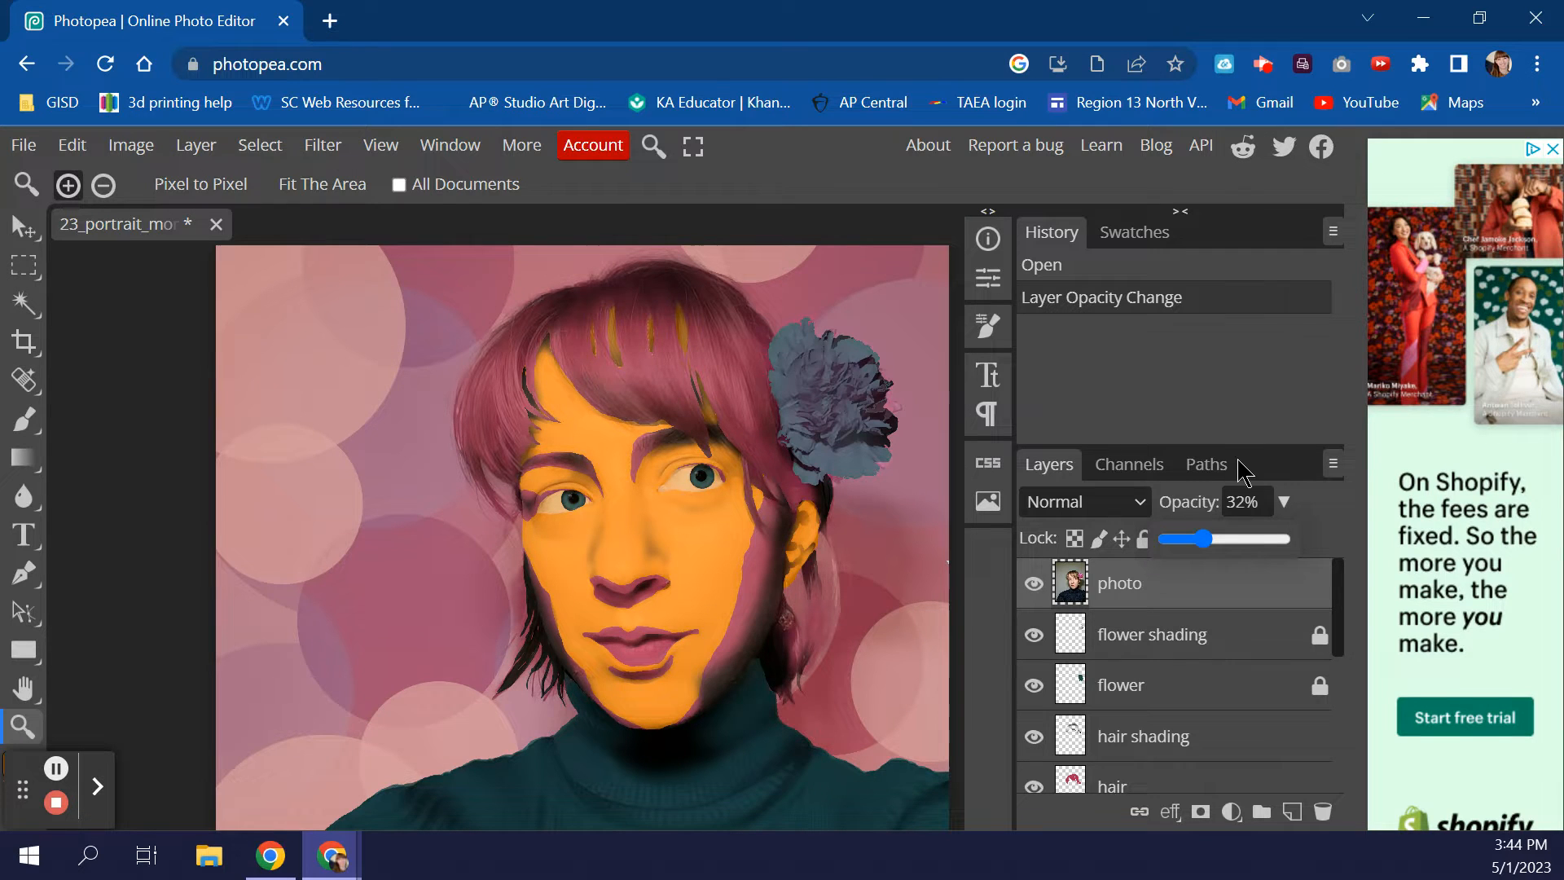
{"action": "mouse_move", "coordinate": [1236, 558]}
{"action": "left_mouse_down"}
{"action": "mouse_move", "coordinate": [1298, 552]}
{"action": "mouse_move", "coordinate": [1124, 562]}
{"action": "left_mouse_up"}
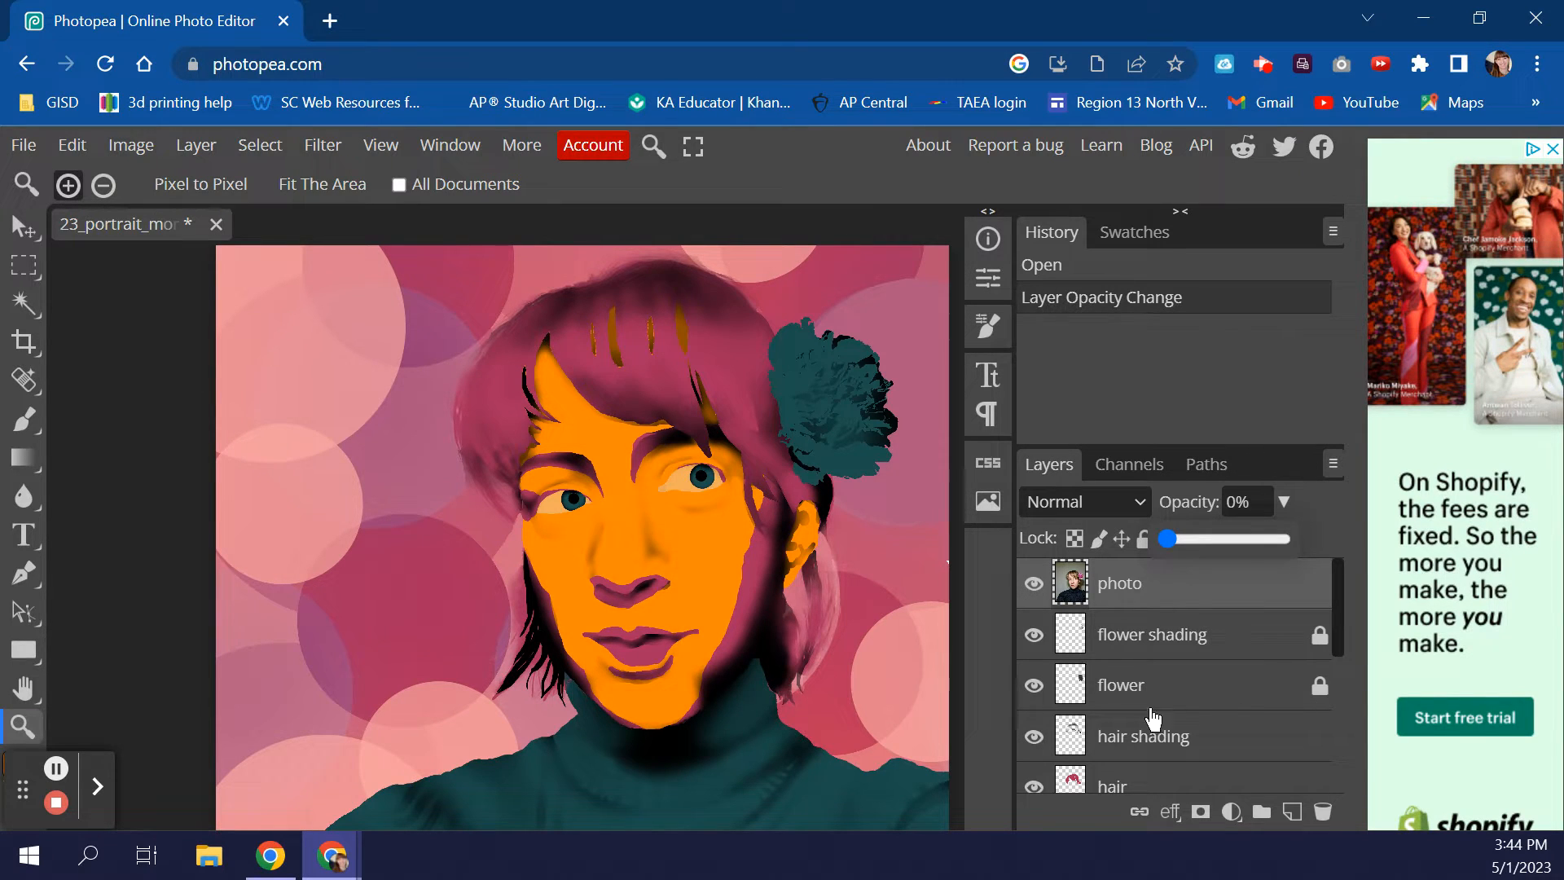
{"action": "scroll", "coordinate": [1194, 713], "scroll_direction": "down", "scroll_amount": 4}
{"action": "scroll", "coordinate": [1196, 714], "scroll_direction": "up", "scroll_amount": 2}
{"action": "scroll", "coordinate": [1196, 713], "scroll_direction": "up", "scroll_amount": 2}
{"action": "scroll", "coordinate": [1135, 664], "scroll_direction": "down", "scroll_amount": 2}
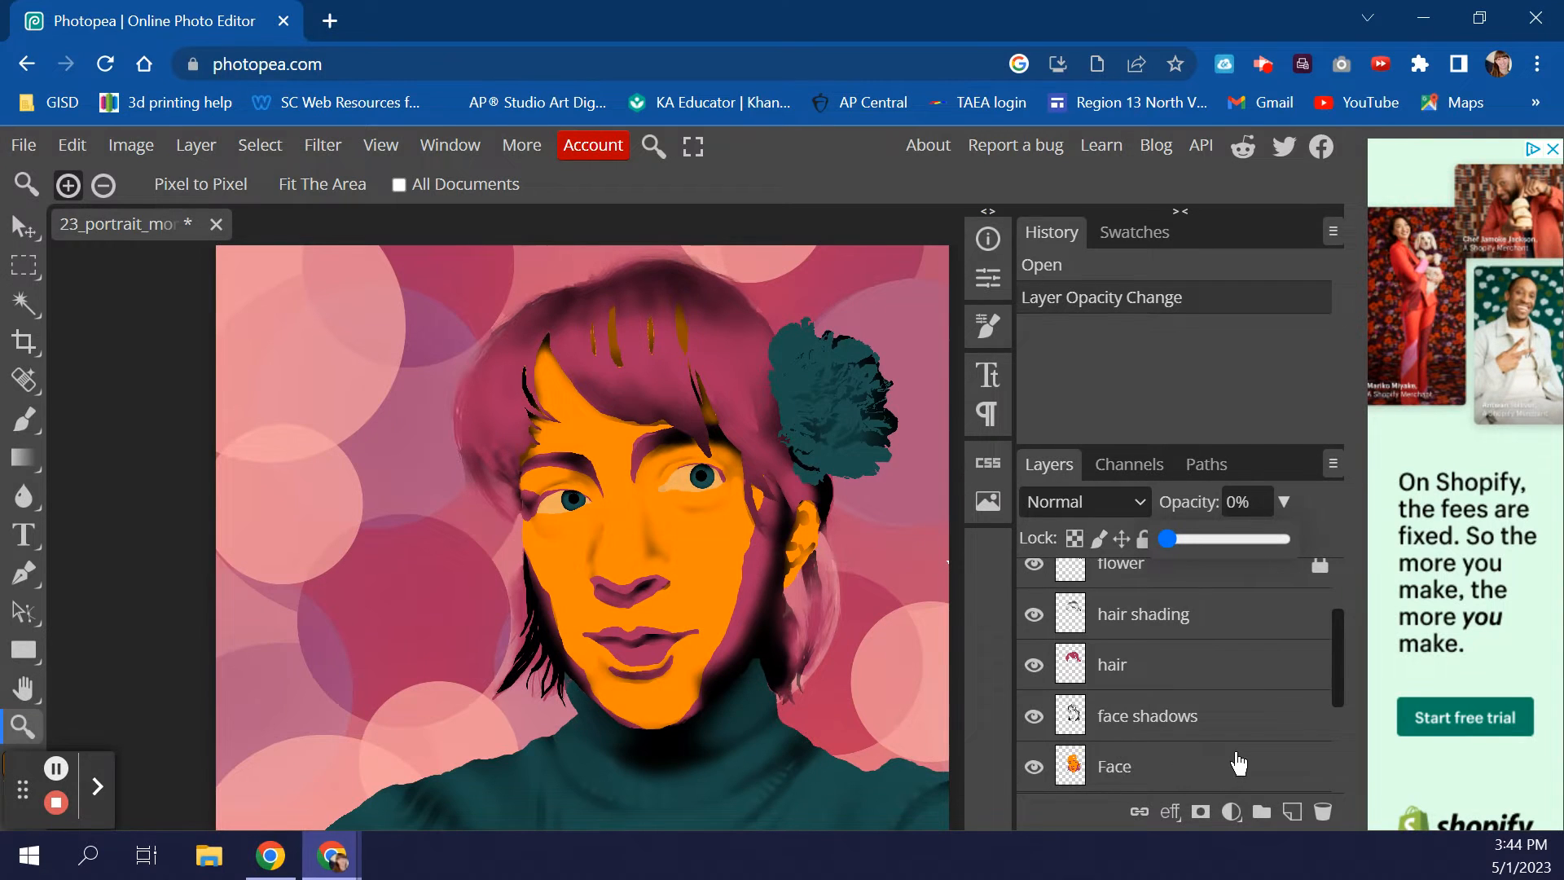
- Select the Face layer and hide the face shadows layer
{"action": "left_click", "coordinate": [1185, 781]}
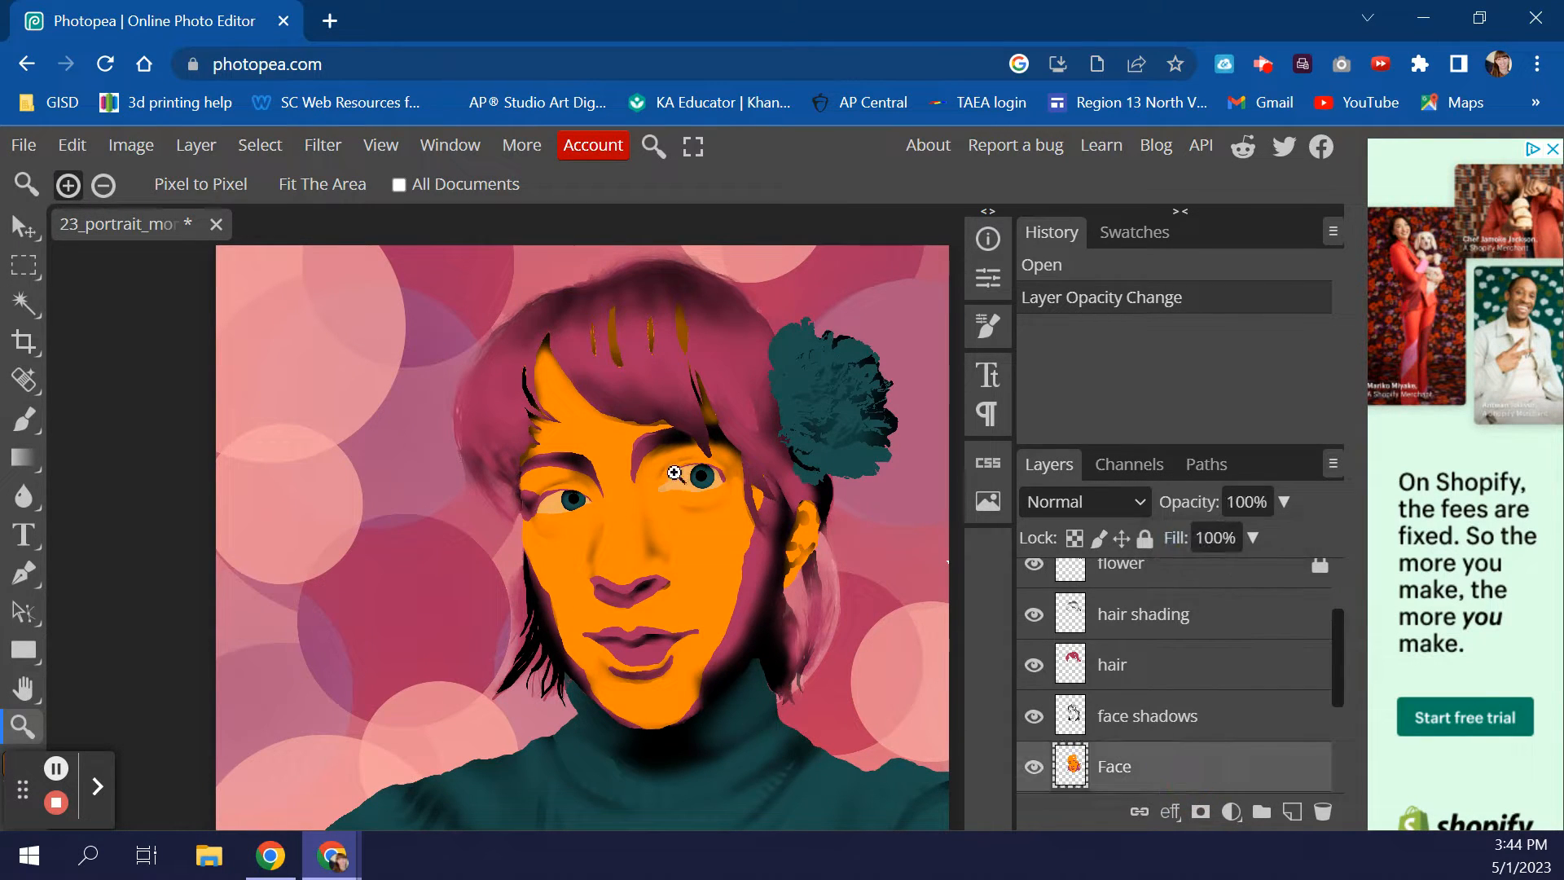
{"action": "left_click", "coordinate": [1033, 717]}
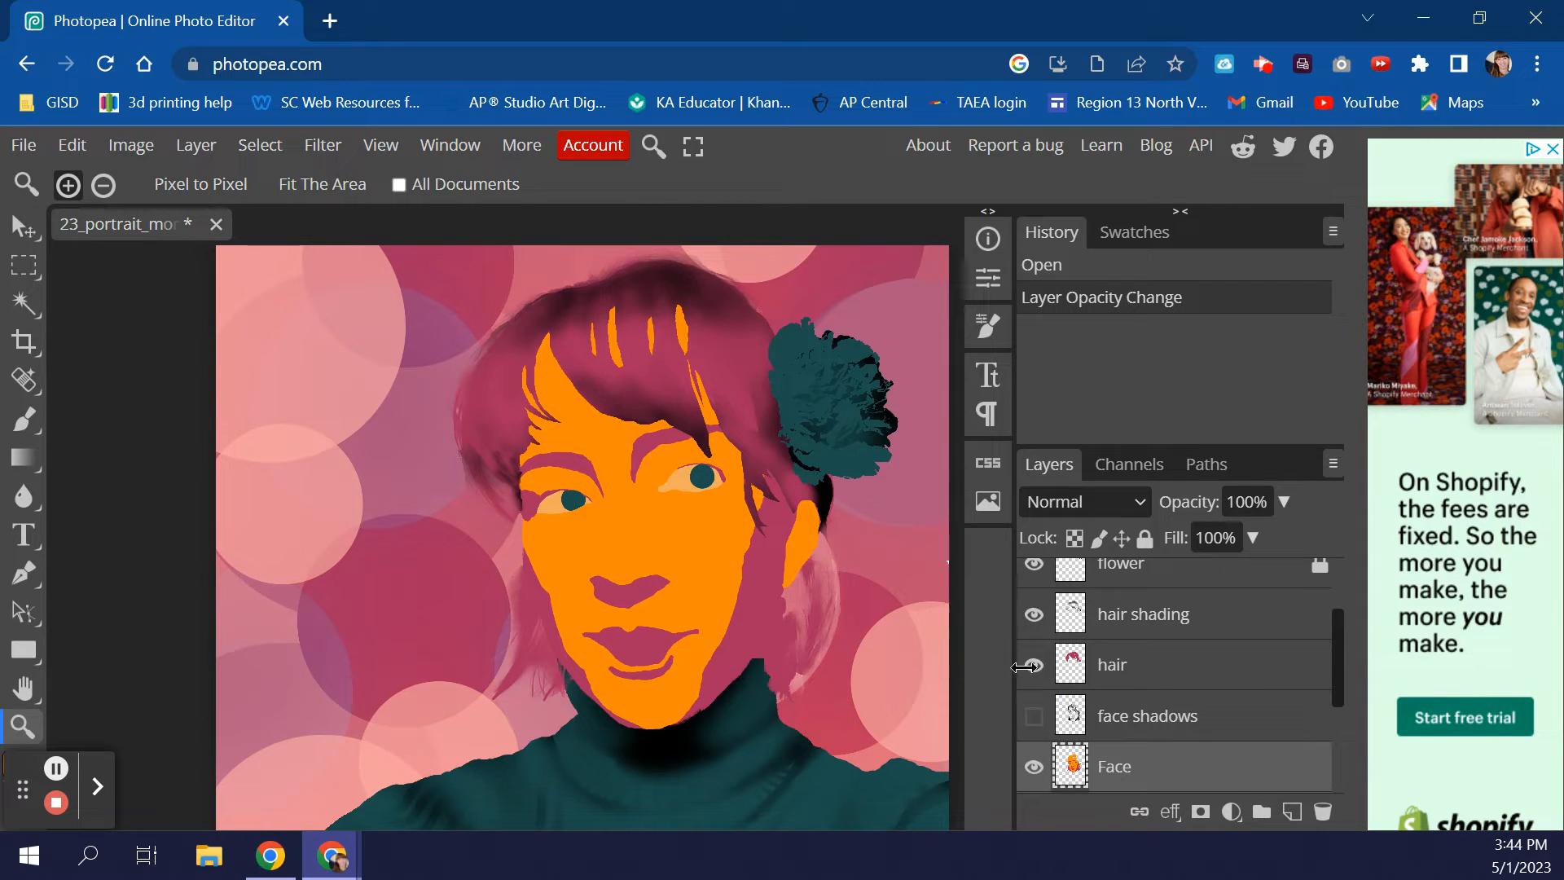
{"action": "left_click", "coordinate": [1034, 717]}
{"action": "left_click", "coordinate": [1033, 719]}
{"action": "left_click", "coordinate": [1034, 666]}
{"action": "left_click", "coordinate": [1034, 666]}
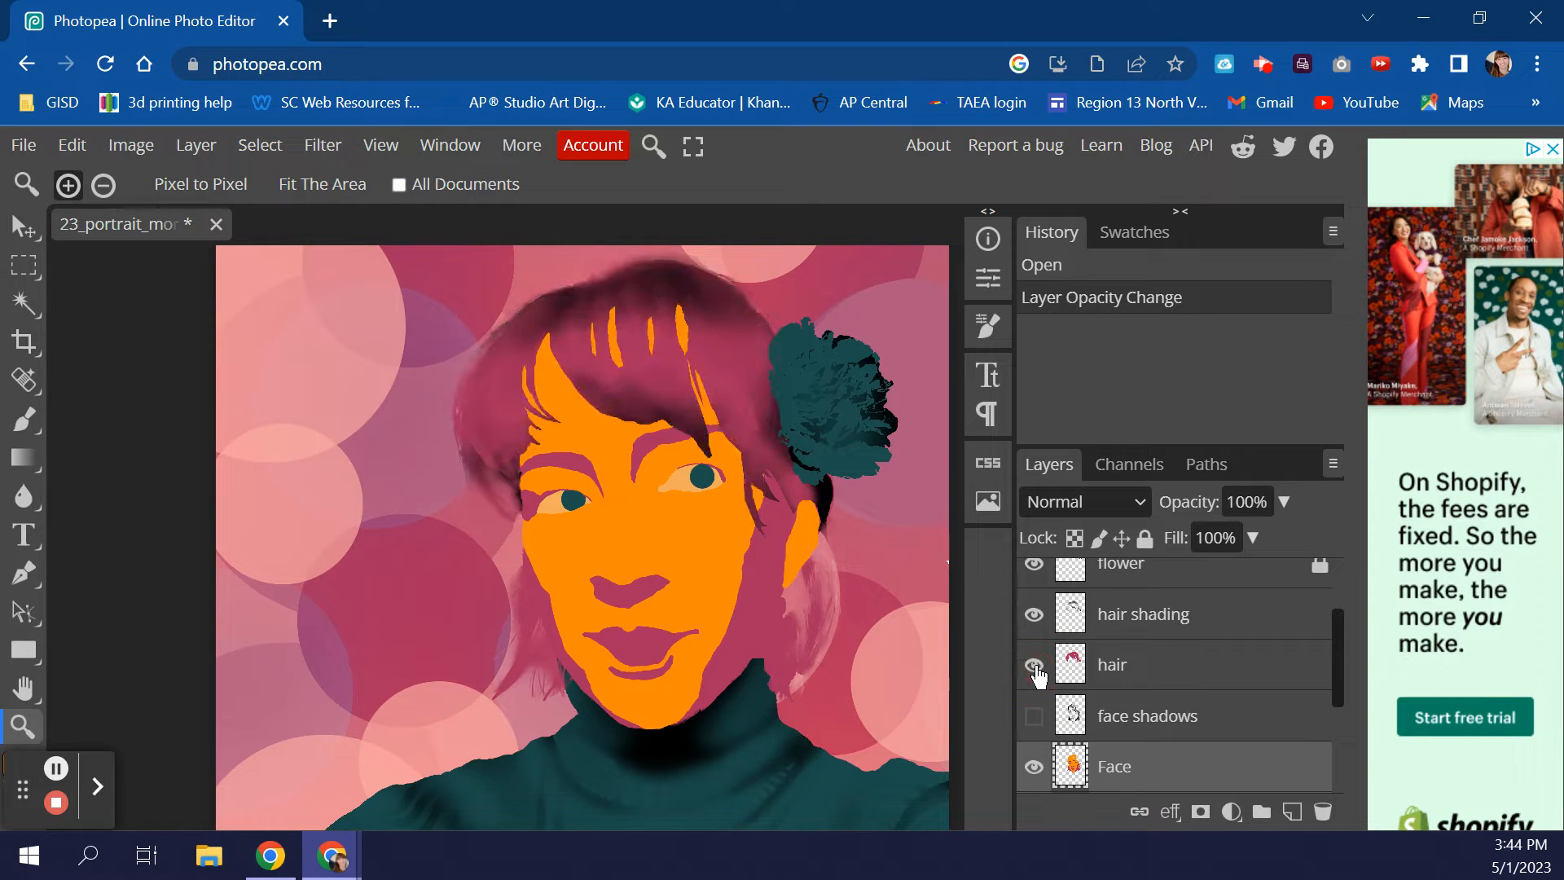
{"action": "left_click", "coordinate": [1034, 616]}
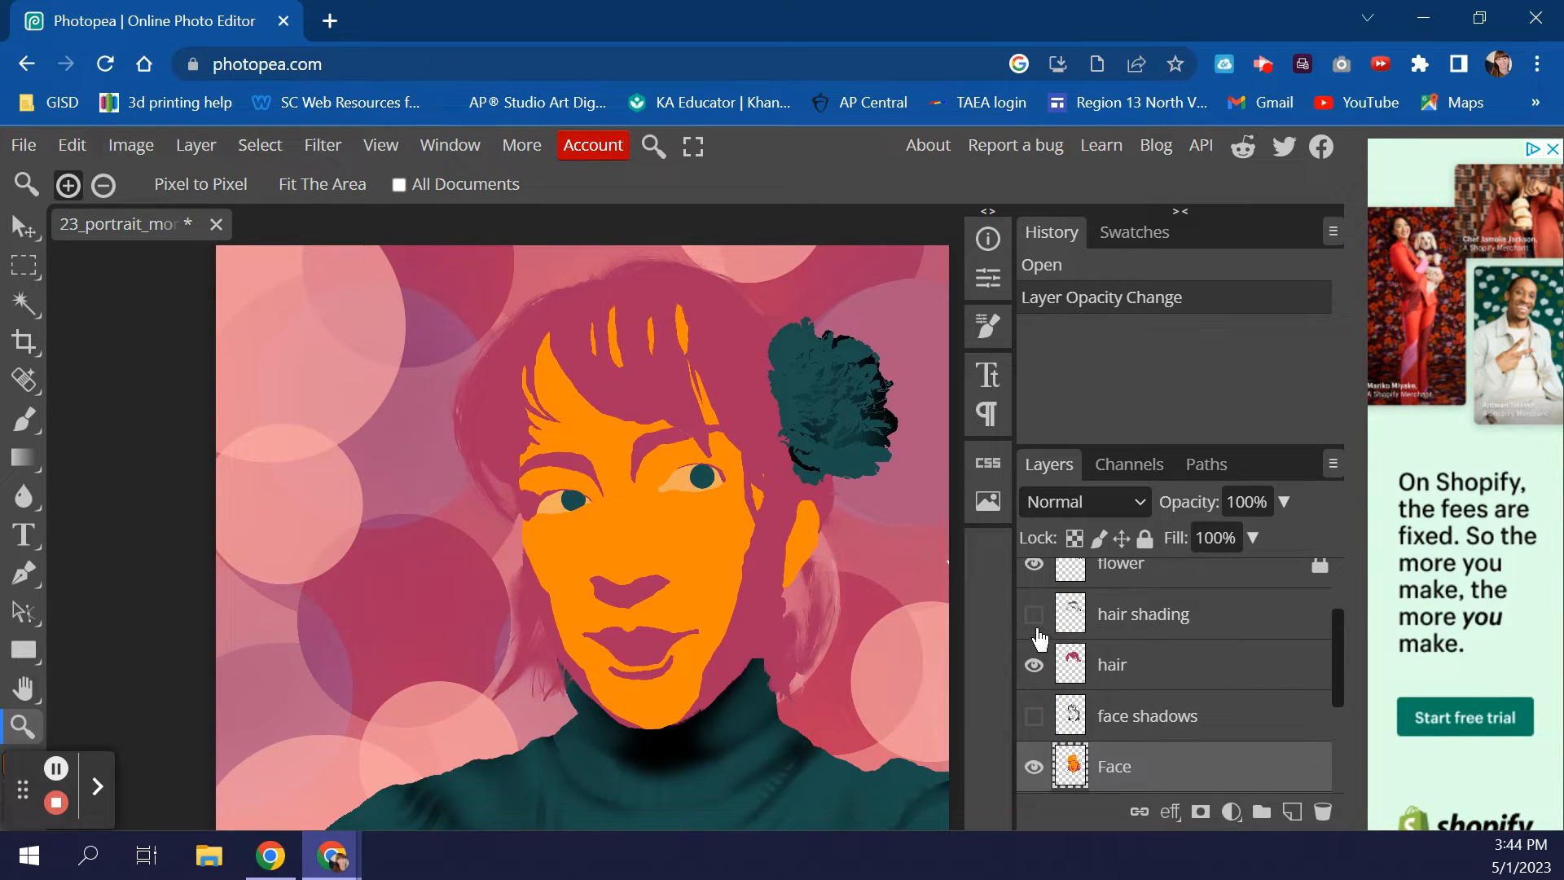
{"action": "left_click", "coordinate": [1034, 615]}
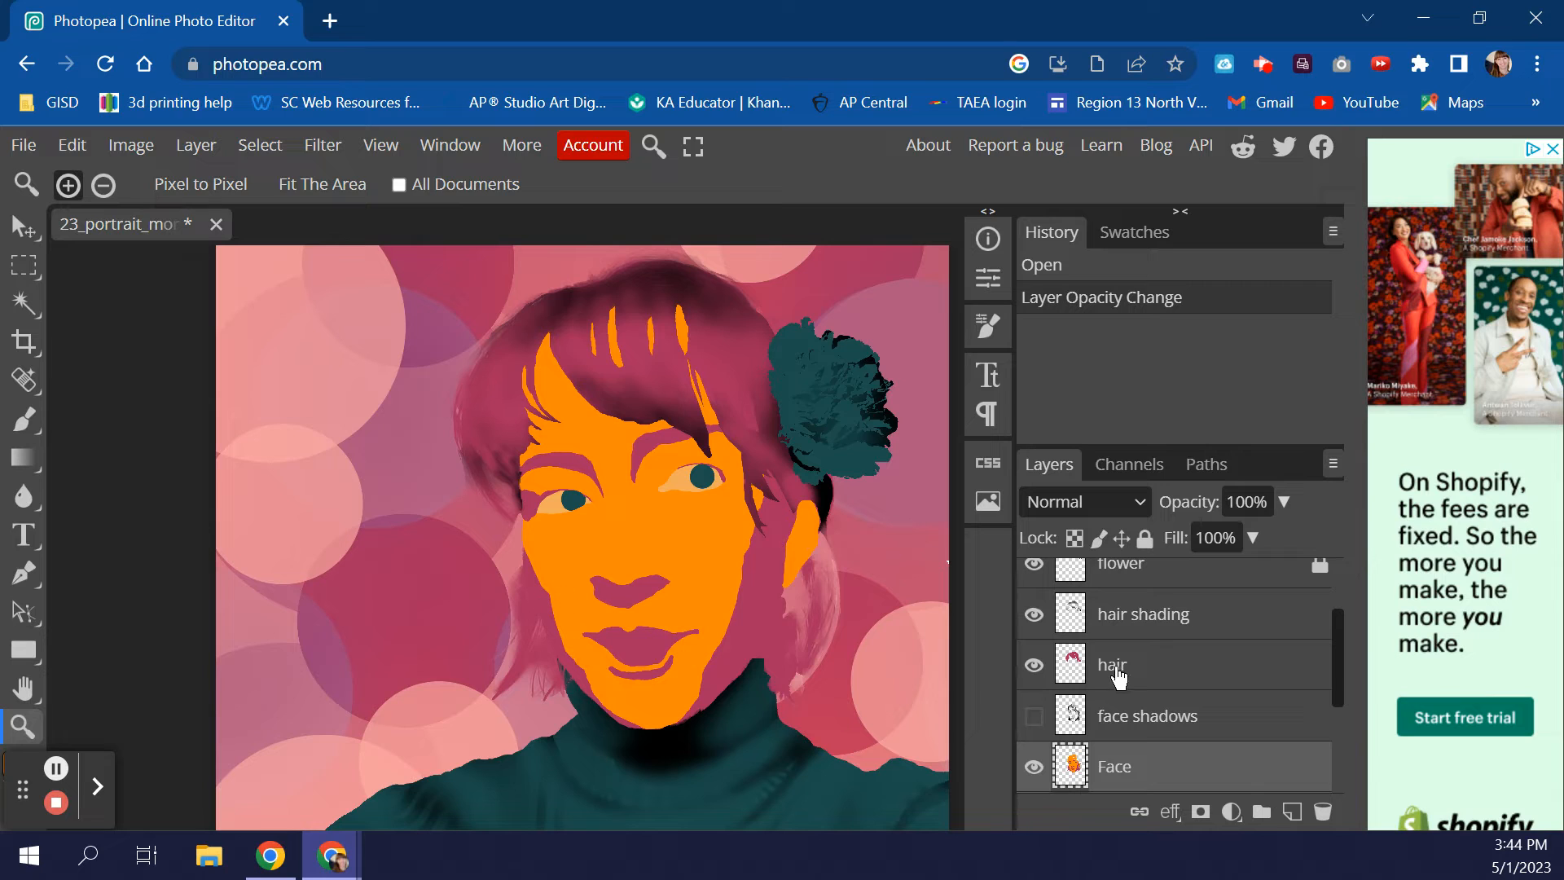
- Hide the flower, flower shading and hair shading layers
{"action": "scroll", "coordinate": [1117, 676], "scroll_direction": "up", "scroll_amount": 3}
{"action": "scroll", "coordinate": [1116, 676], "scroll_direction": "down", "scroll_amount": 5}
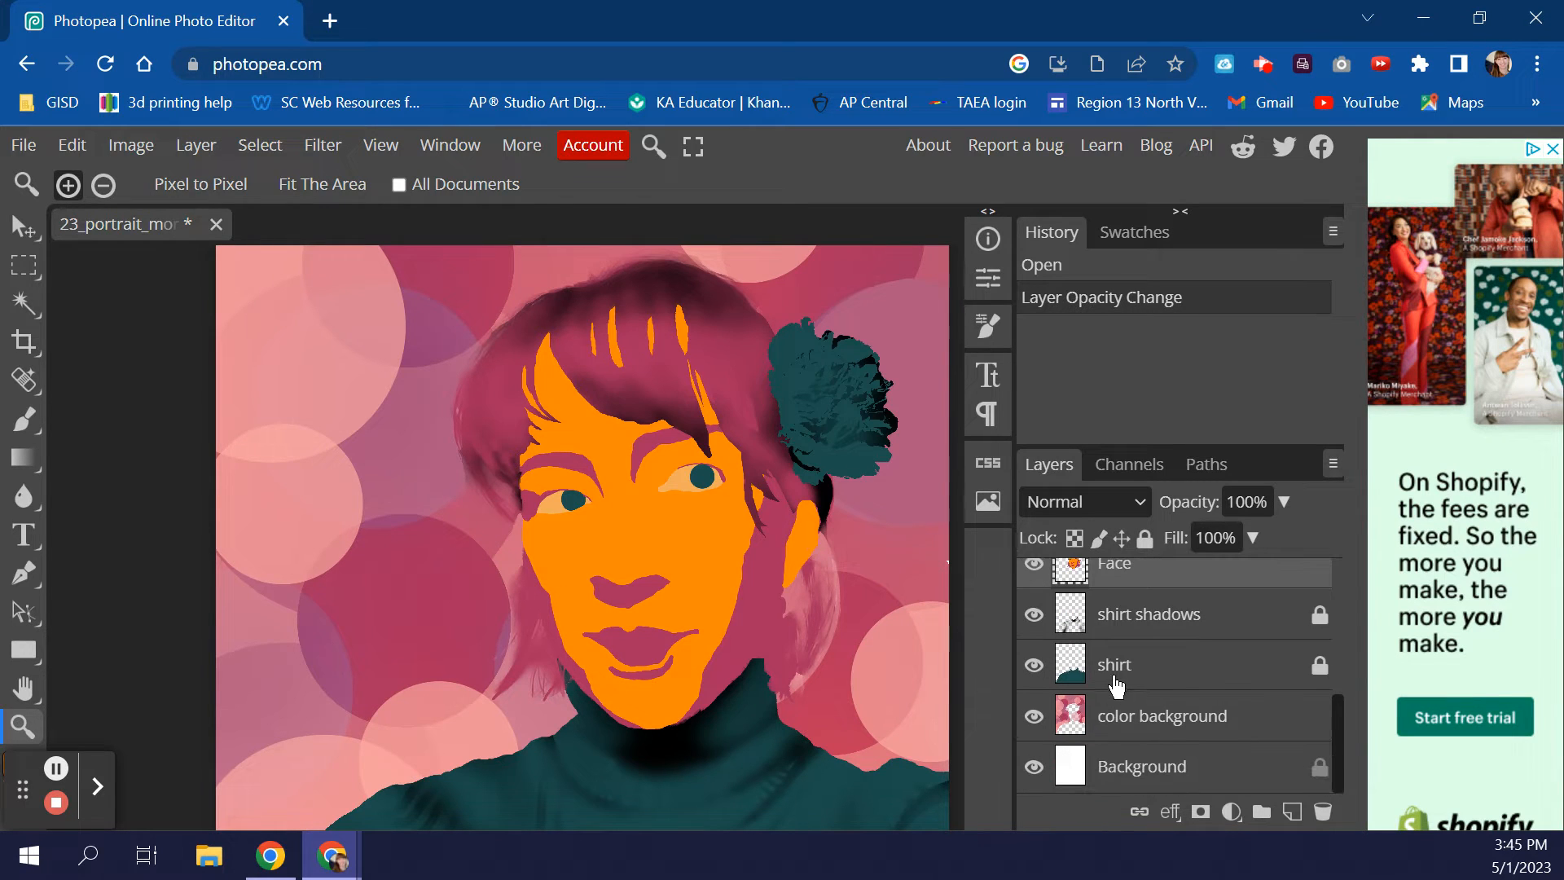
{"action": "scroll", "coordinate": [1112, 689], "scroll_direction": "up", "scroll_amount": 2}
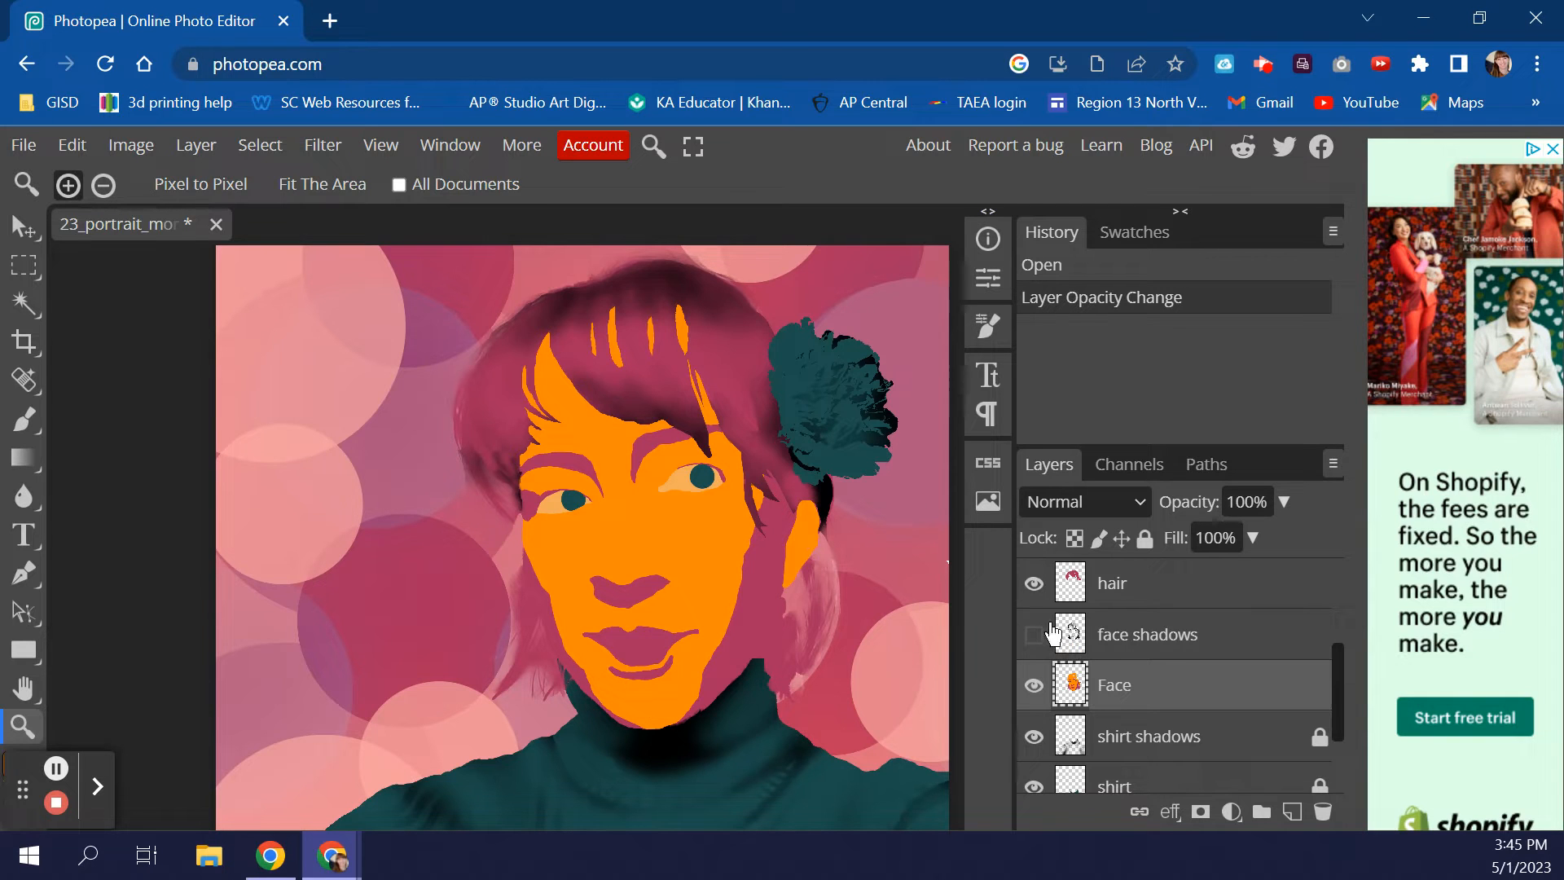
{"action": "left_click", "coordinate": [1034, 583]}
{"action": "scroll", "coordinate": [1164, 648], "scroll_direction": "up", "scroll_amount": 2}
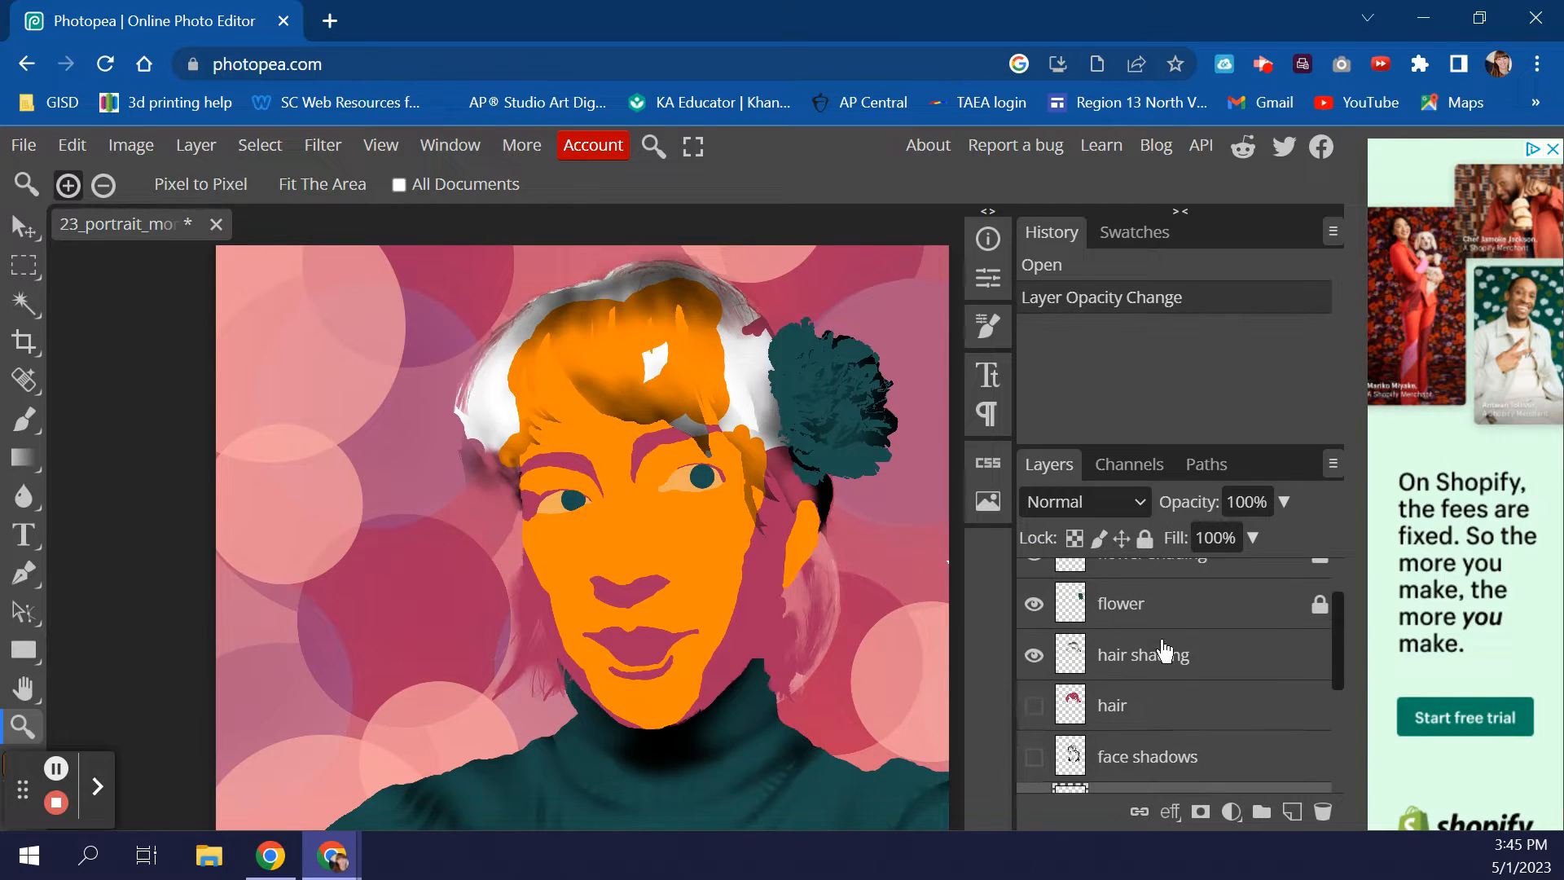
{"action": "left_click", "coordinate": [1033, 606]}
{"action": "scroll", "coordinate": [1034, 611], "scroll_direction": "up", "scroll_amount": 2}
{"action": "left_click", "coordinate": [1037, 634]}
{"action": "scroll", "coordinate": [1045, 627], "scroll_direction": "down", "scroll_amount": 3}
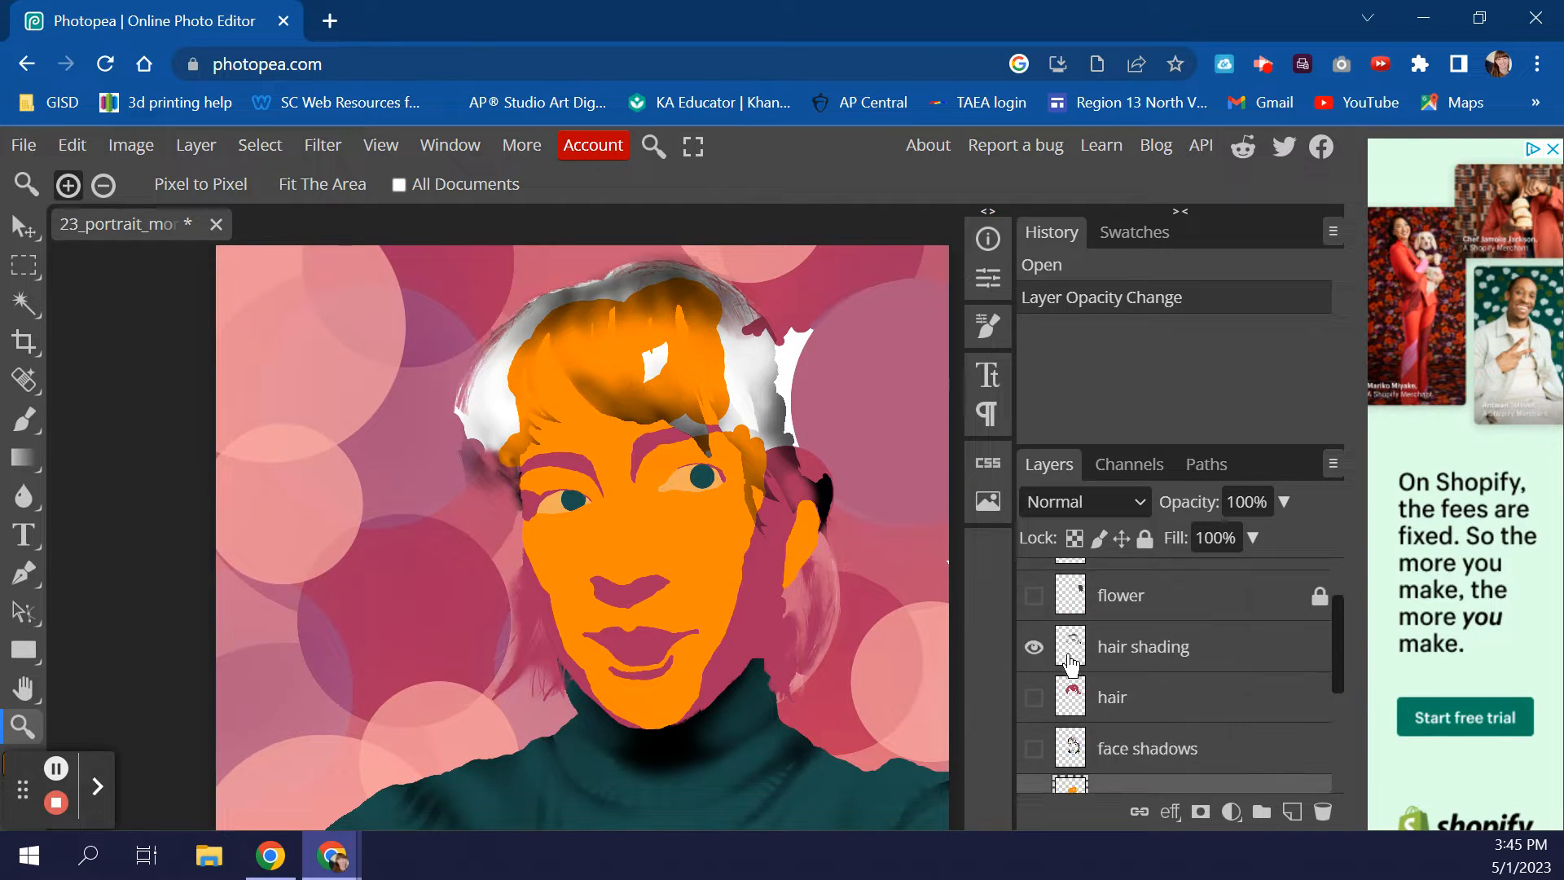
{"action": "left_click", "coordinate": [1033, 618]}
{"action": "scroll", "coordinate": [1035, 623], "scroll_direction": "down", "scroll_amount": 1}
{"action": "scroll", "coordinate": [1039, 638], "scroll_direction": "down", "scroll_amount": 2}
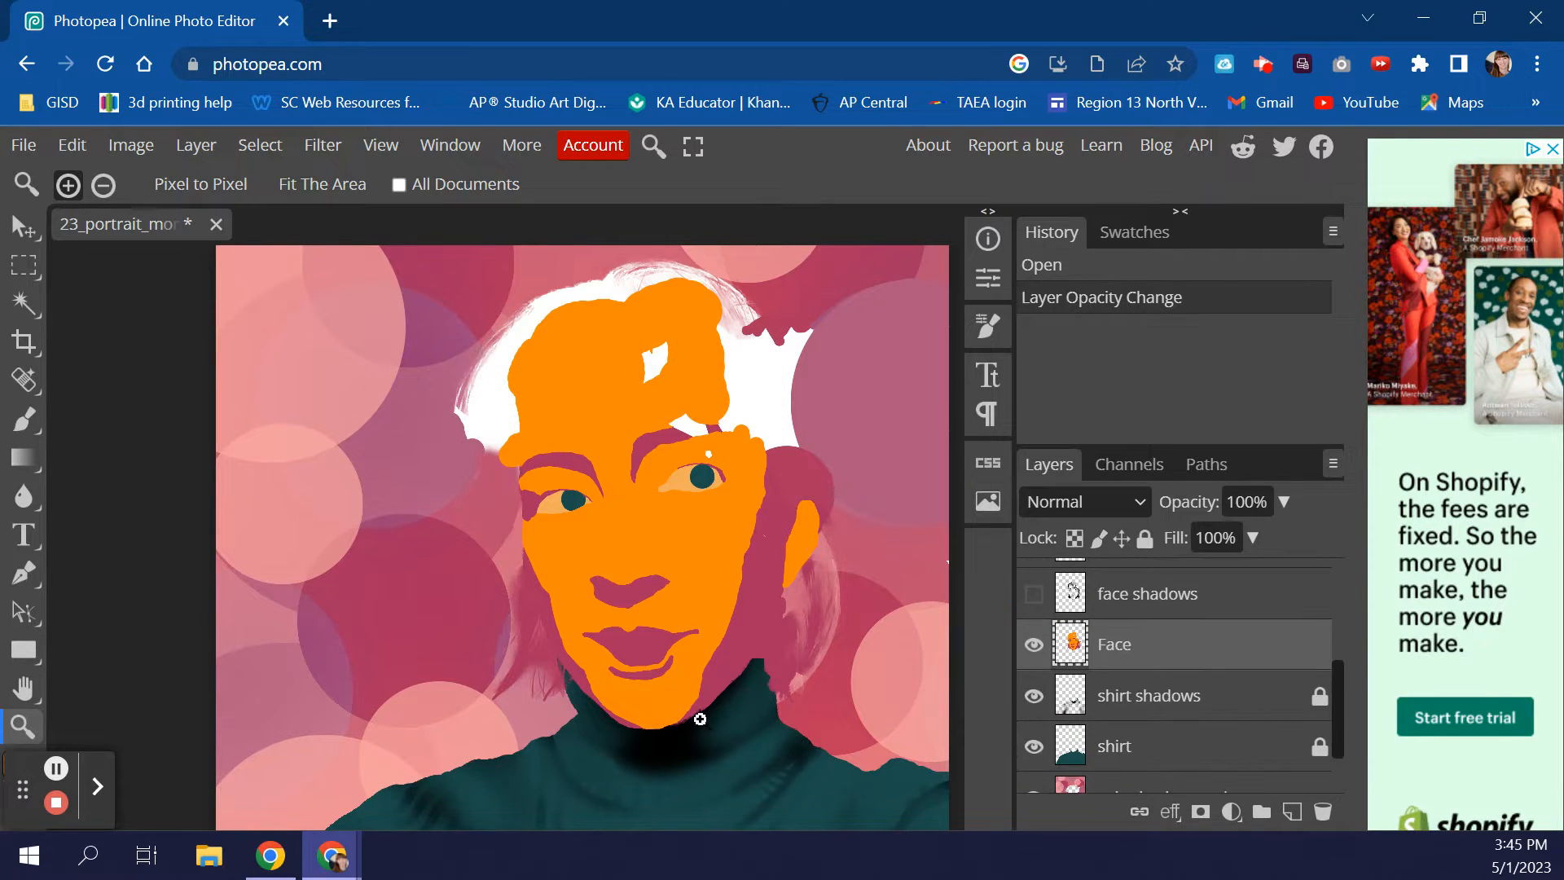
{"action": "scroll", "coordinate": [1080, 696], "scroll_direction": "down", "scroll_amount": 2}
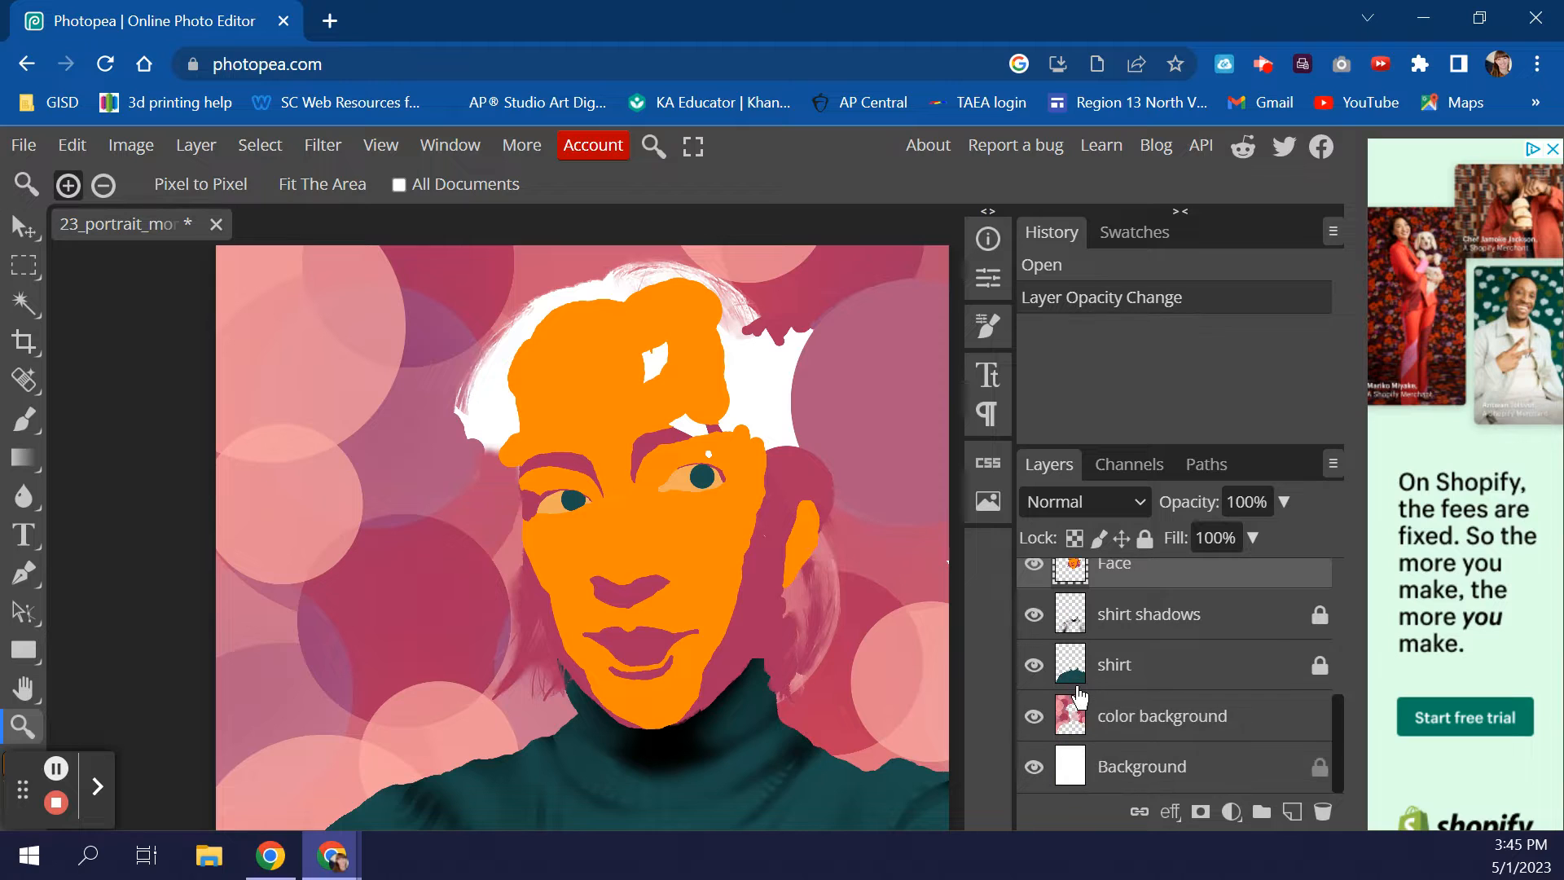
{"action": "scroll", "coordinate": [1059, 697], "scroll_direction": "up", "scroll_amount": 2}
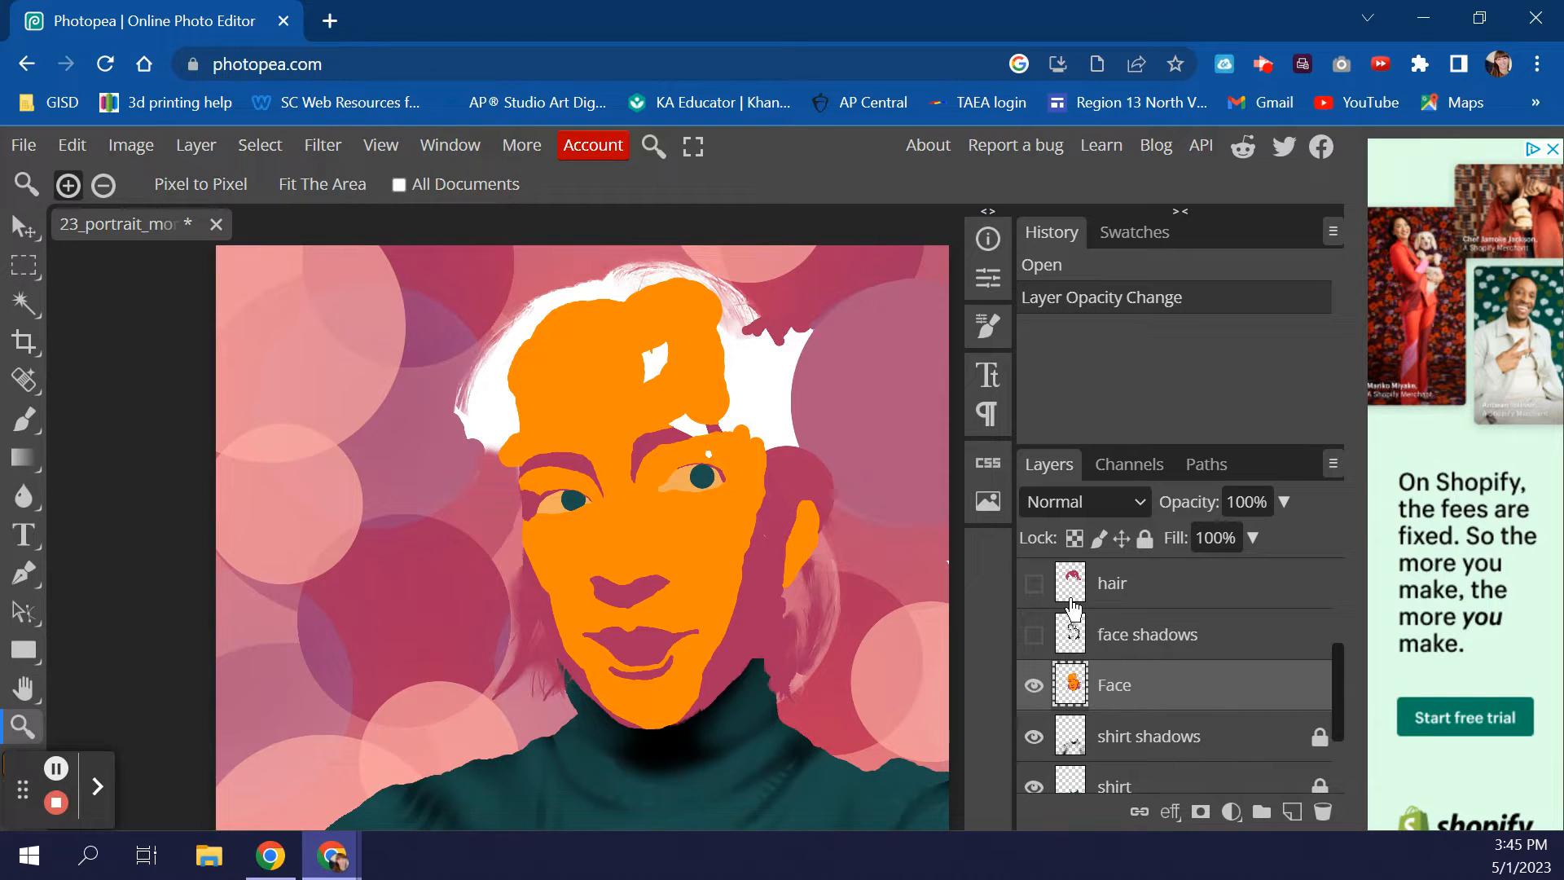
- Compare the hair layer on and off, leave it visible, and add a new Layer 1 above Face
{"action": "left_click", "coordinate": [1034, 584]}
{"action": "left_click", "coordinate": [1034, 584]}
{"action": "left_click", "coordinate": [1034, 584]}
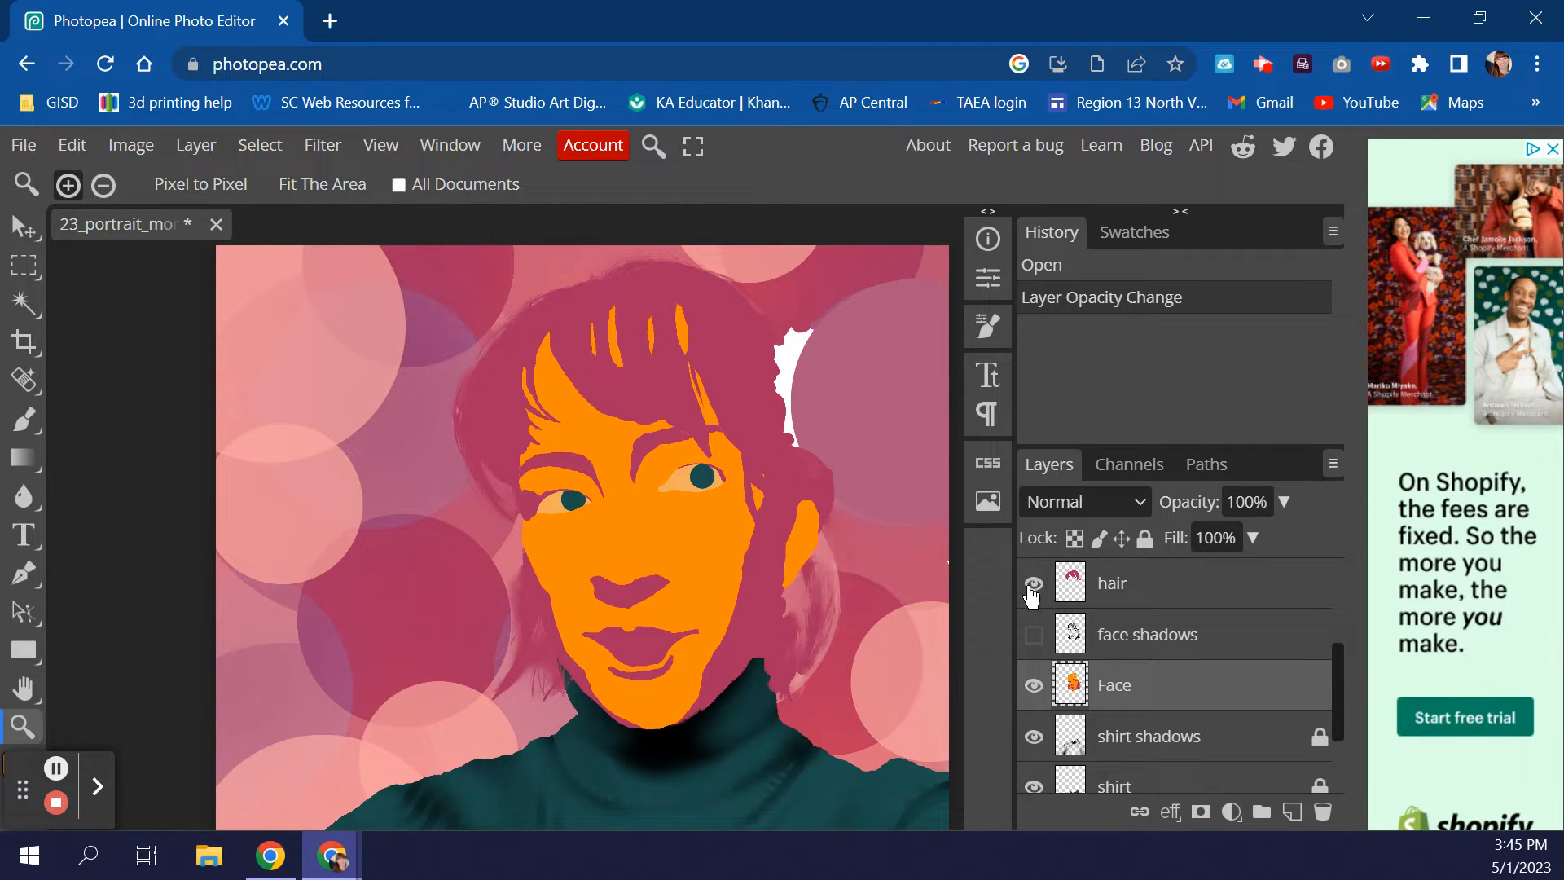
{"action": "left_click", "coordinate": [1033, 583]}
{"action": "left_click", "coordinate": [1033, 583]}
{"action": "scroll", "coordinate": [1067, 635], "scroll_direction": "up", "scroll_amount": 1}
{"action": "scroll", "coordinate": [1067, 635], "scroll_direction": "up", "scroll_amount": 1}
{"action": "scroll", "coordinate": [1067, 636], "scroll_direction": "down", "scroll_amount": 2}
{"action": "scroll", "coordinate": [1067, 636], "scroll_direction": "down", "scroll_amount": 2}
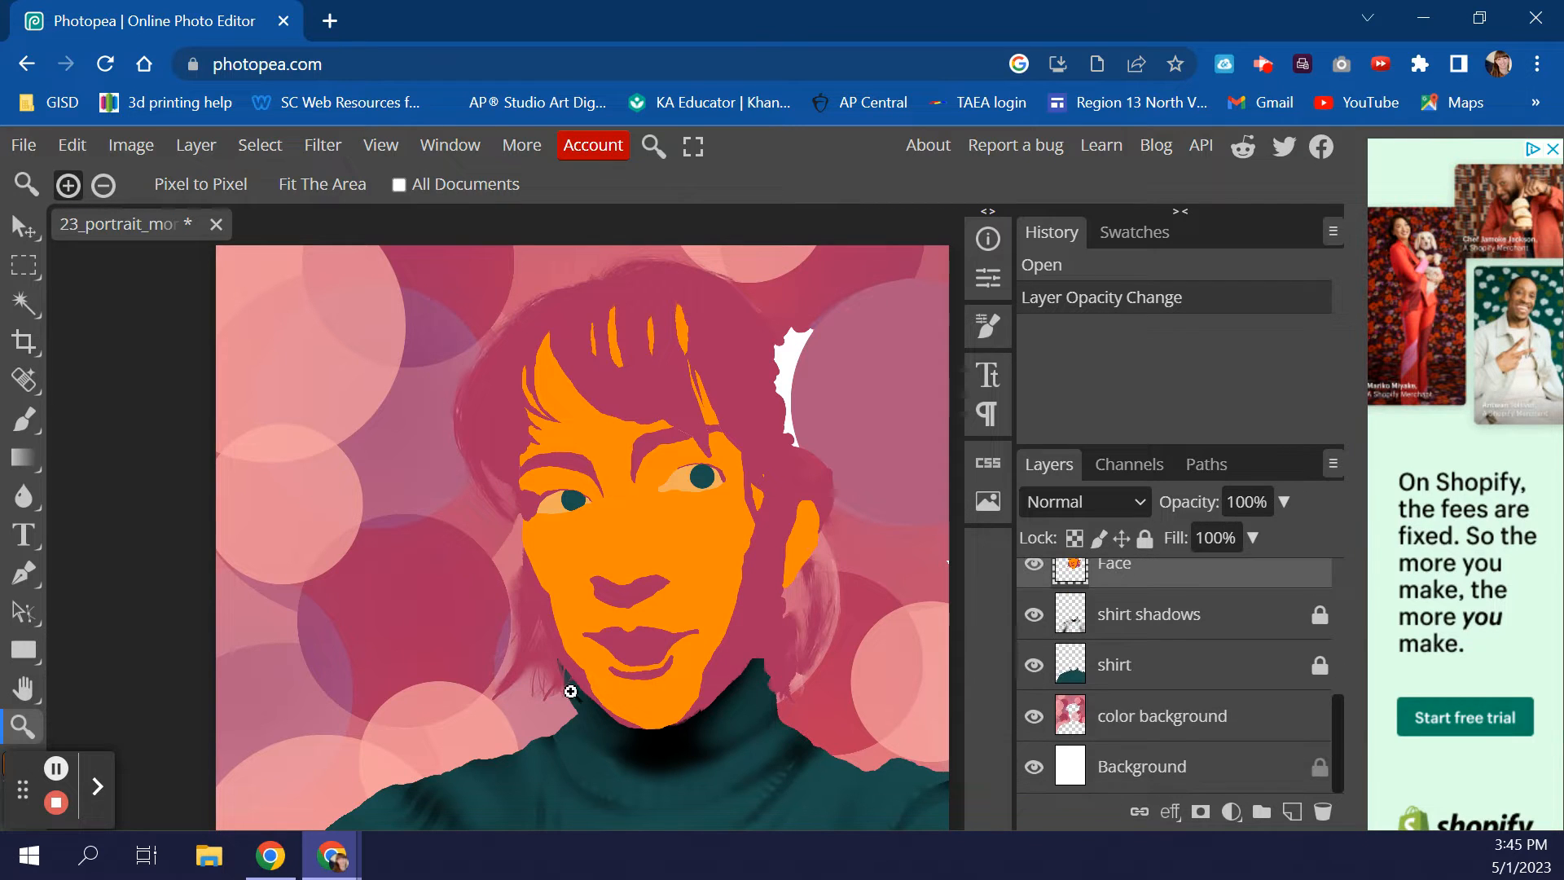
{"action": "scroll", "coordinate": [1091, 607], "scroll_direction": "up", "scroll_amount": 2}
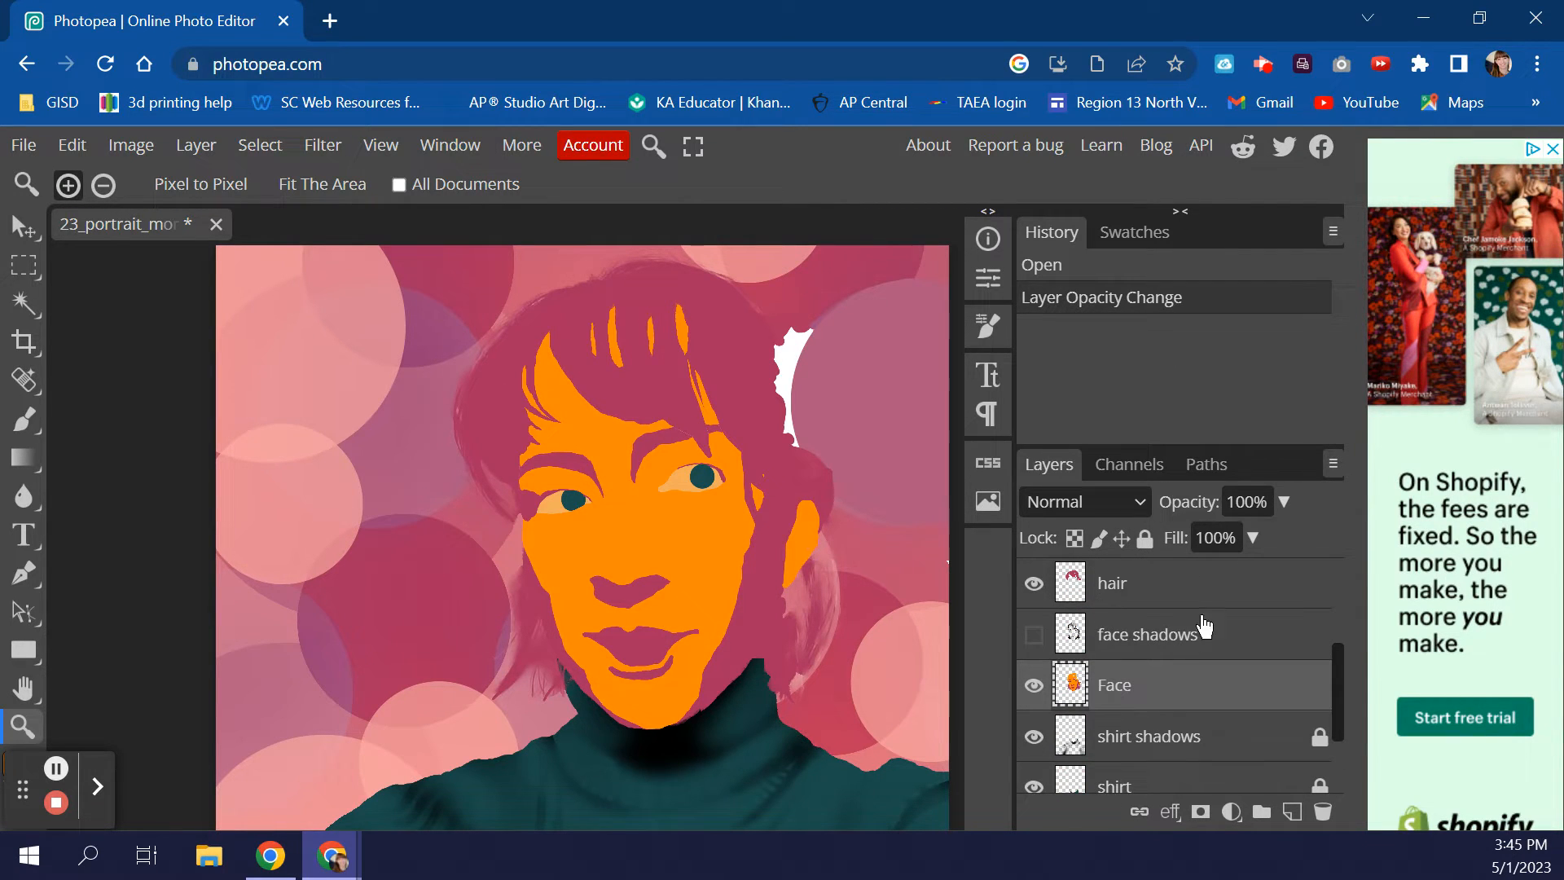
{"action": "left_click", "coordinate": [1292, 812]}
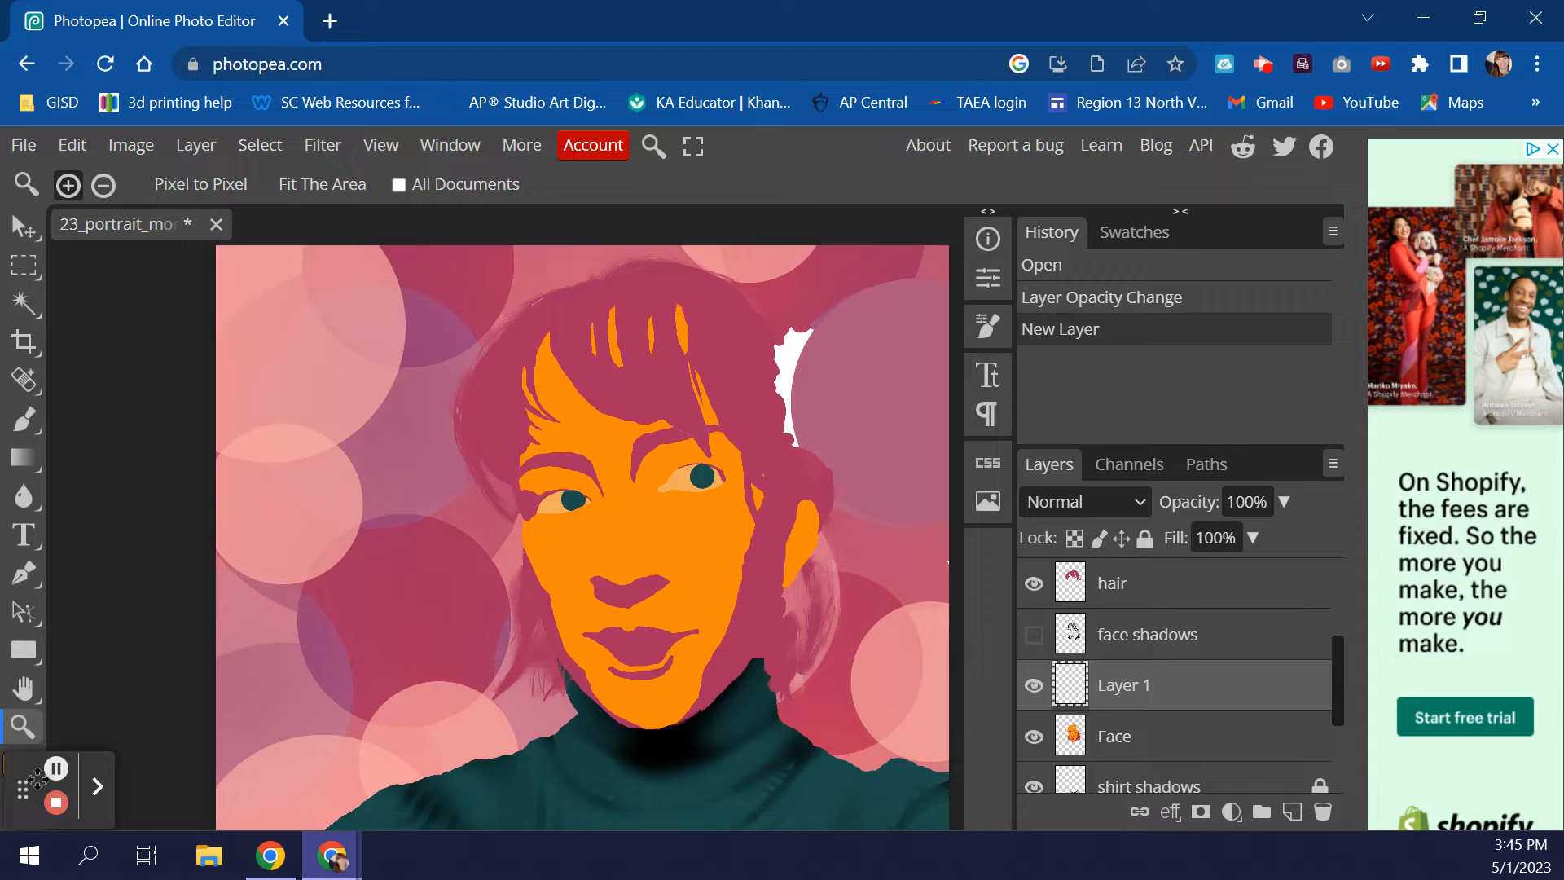
- Begin renaming Layer 1 to 'face blending' and make the face shadows layer visible again
{"action": "left_click_drag", "start_coordinate": [23, 787], "coordinate": [98, 771]}
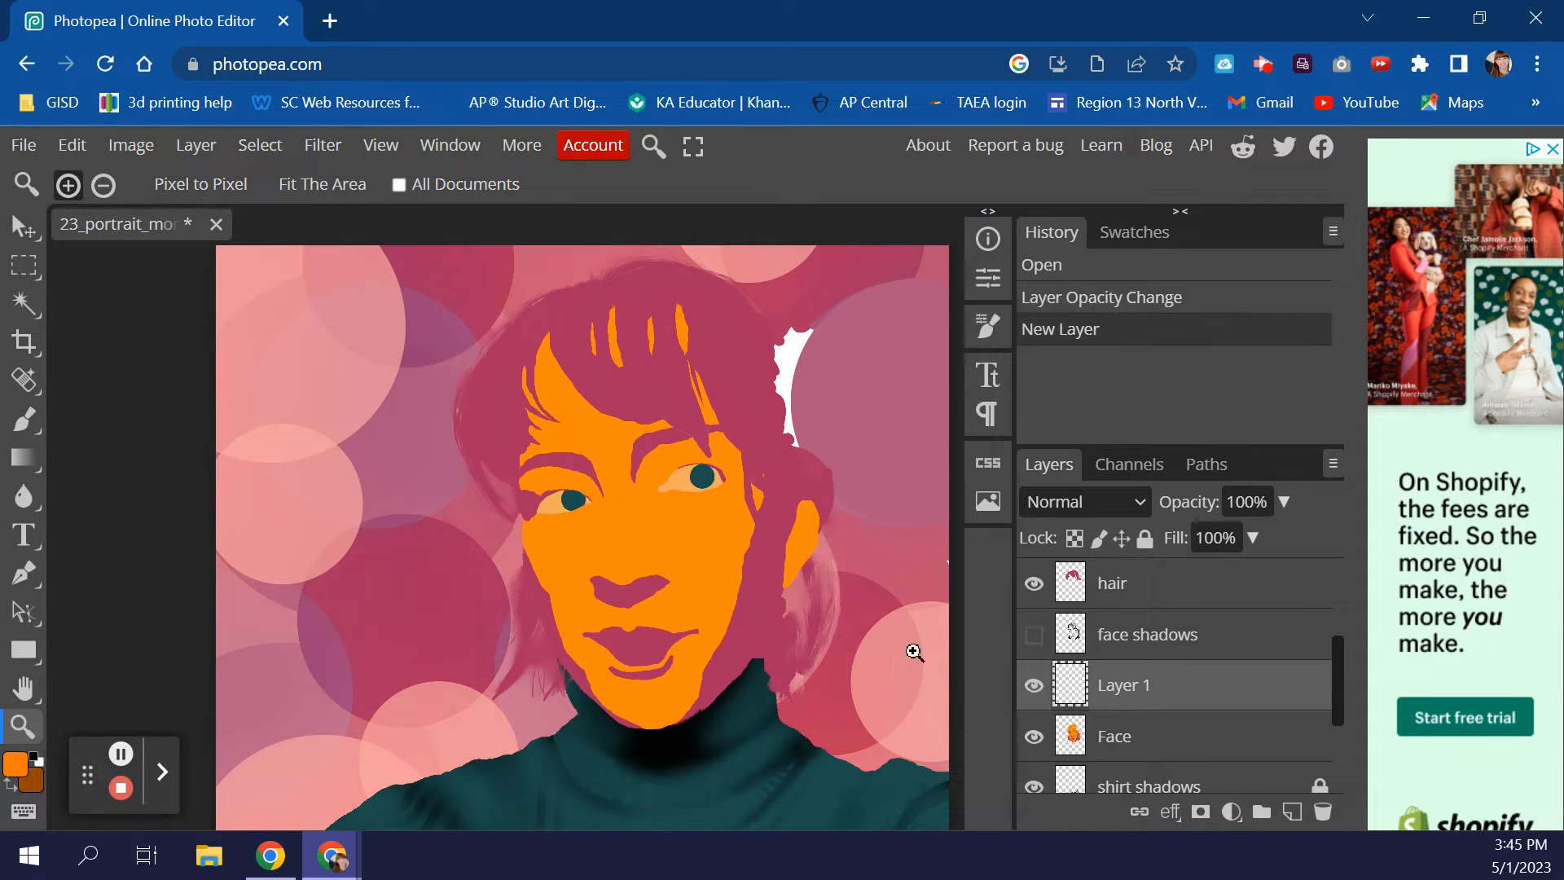
{"action": "double_click", "coordinate": [1131, 689]}
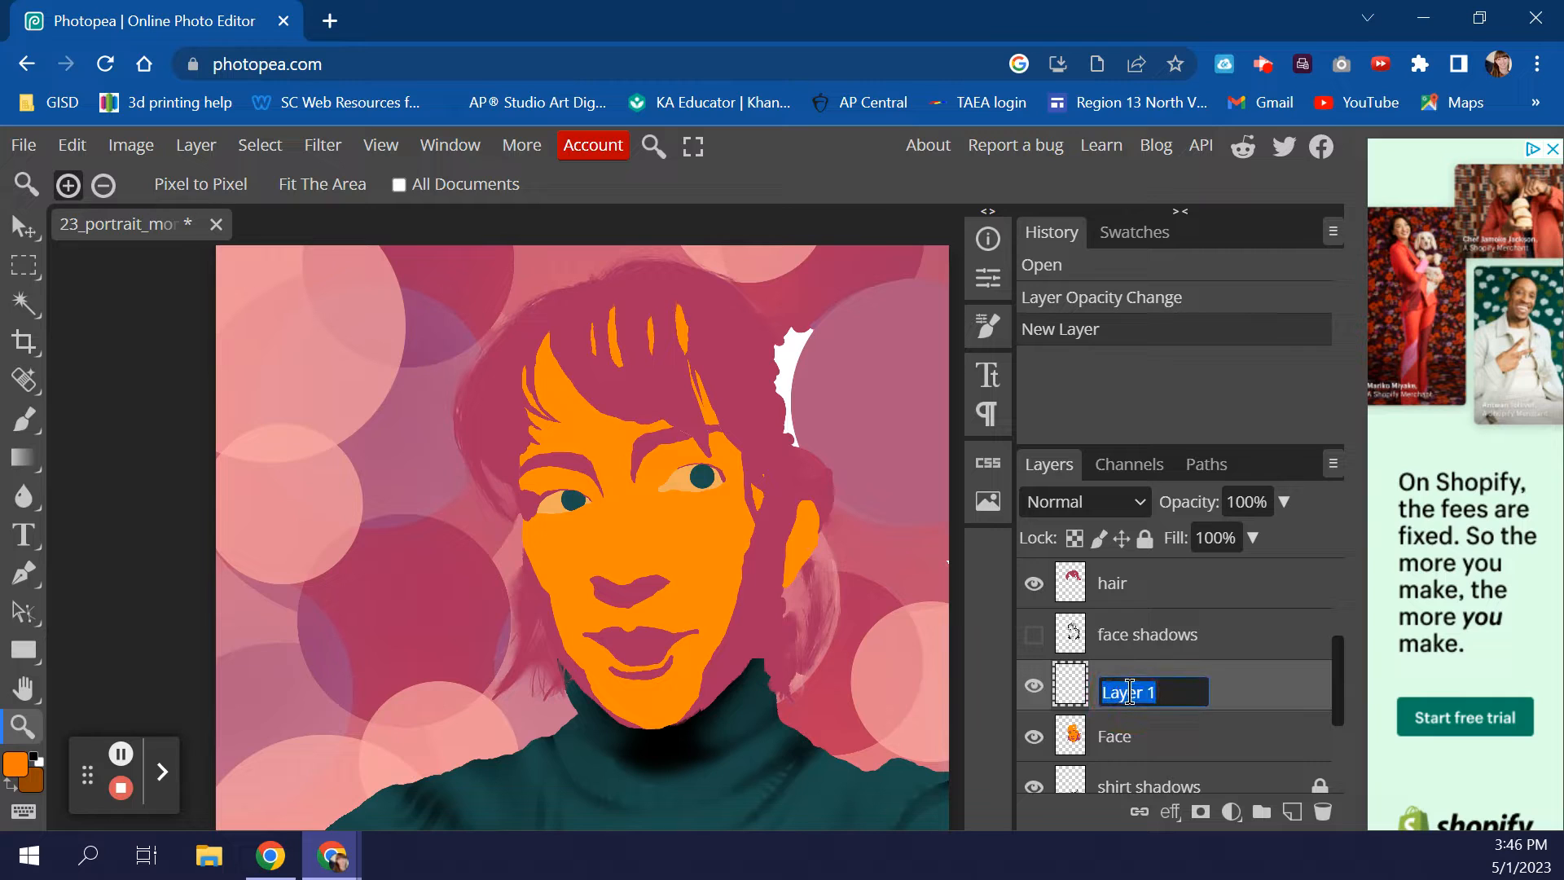
{"action": "type", "text": "face blending"}
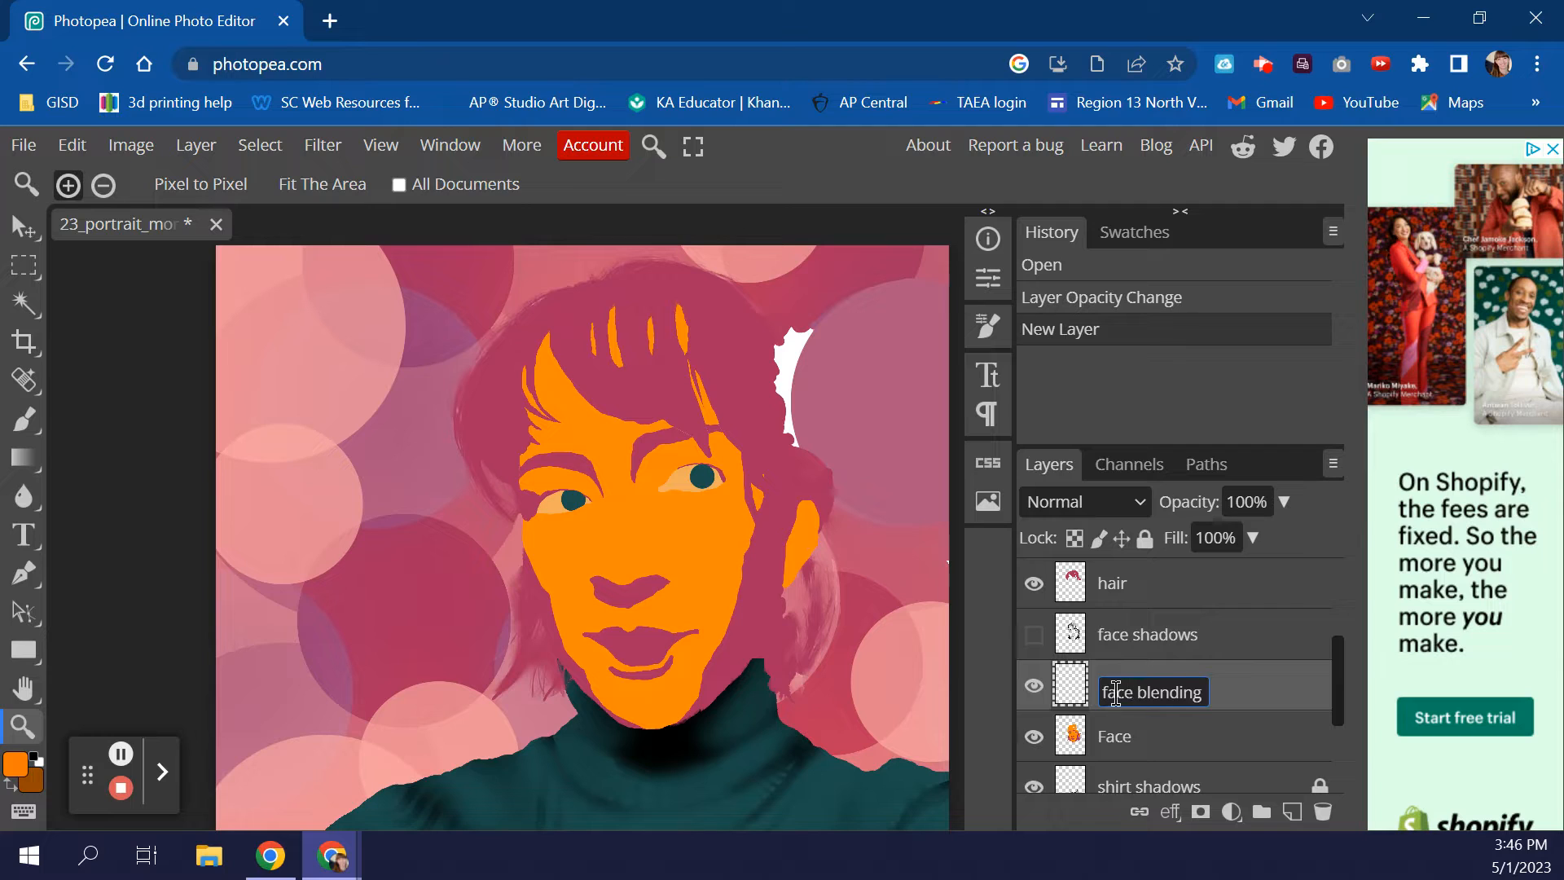
{"action": "left_click", "coordinate": [1034, 634]}
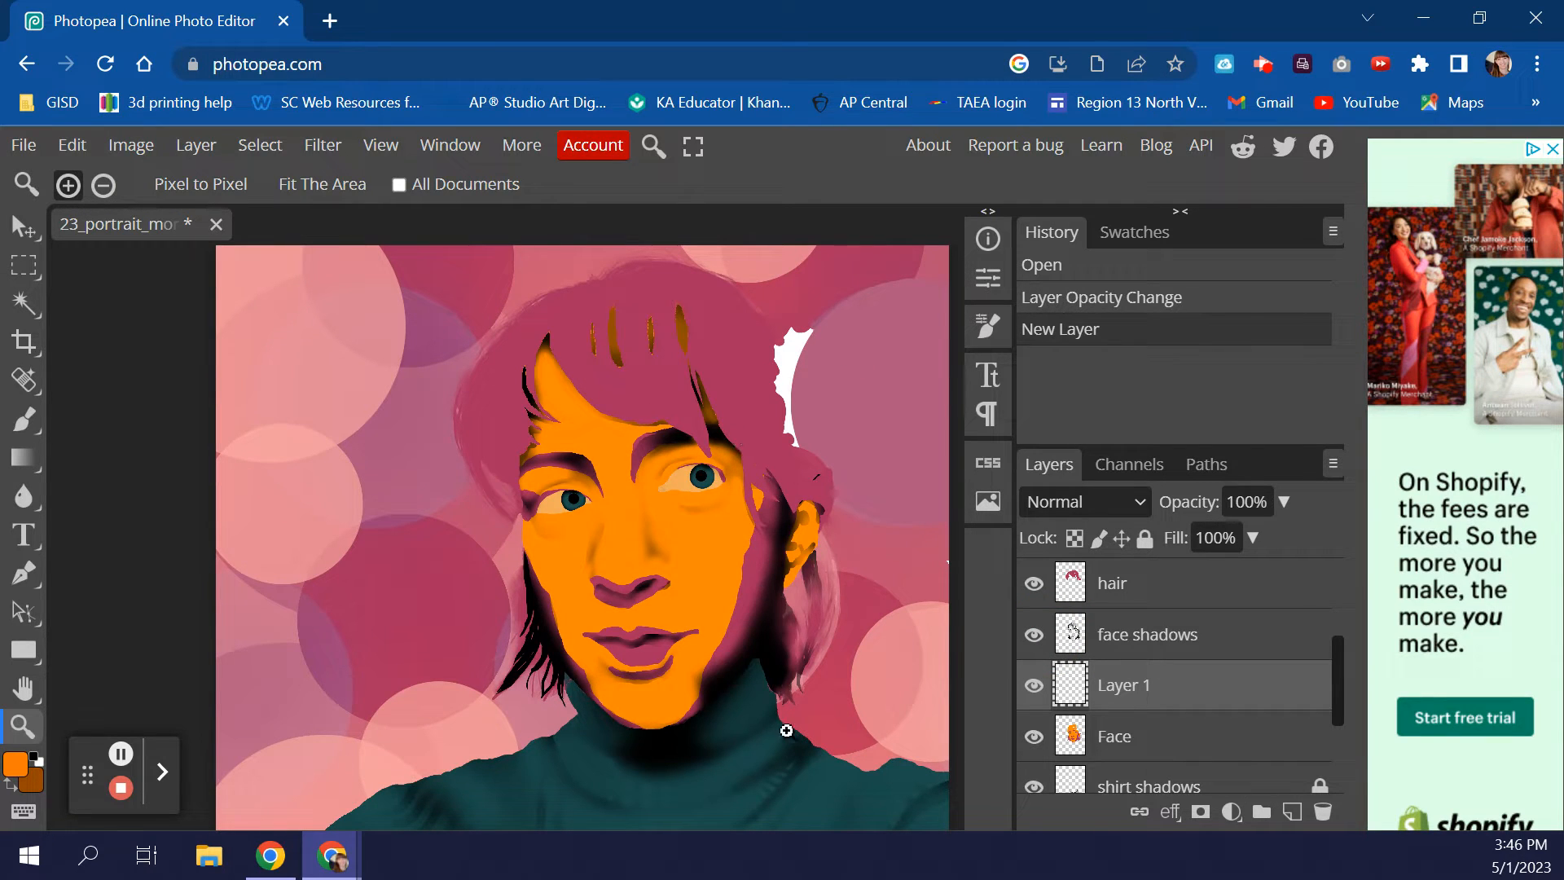
{"action": "scroll", "coordinate": [1250, 641], "scroll_direction": "up", "scroll_amount": 3}
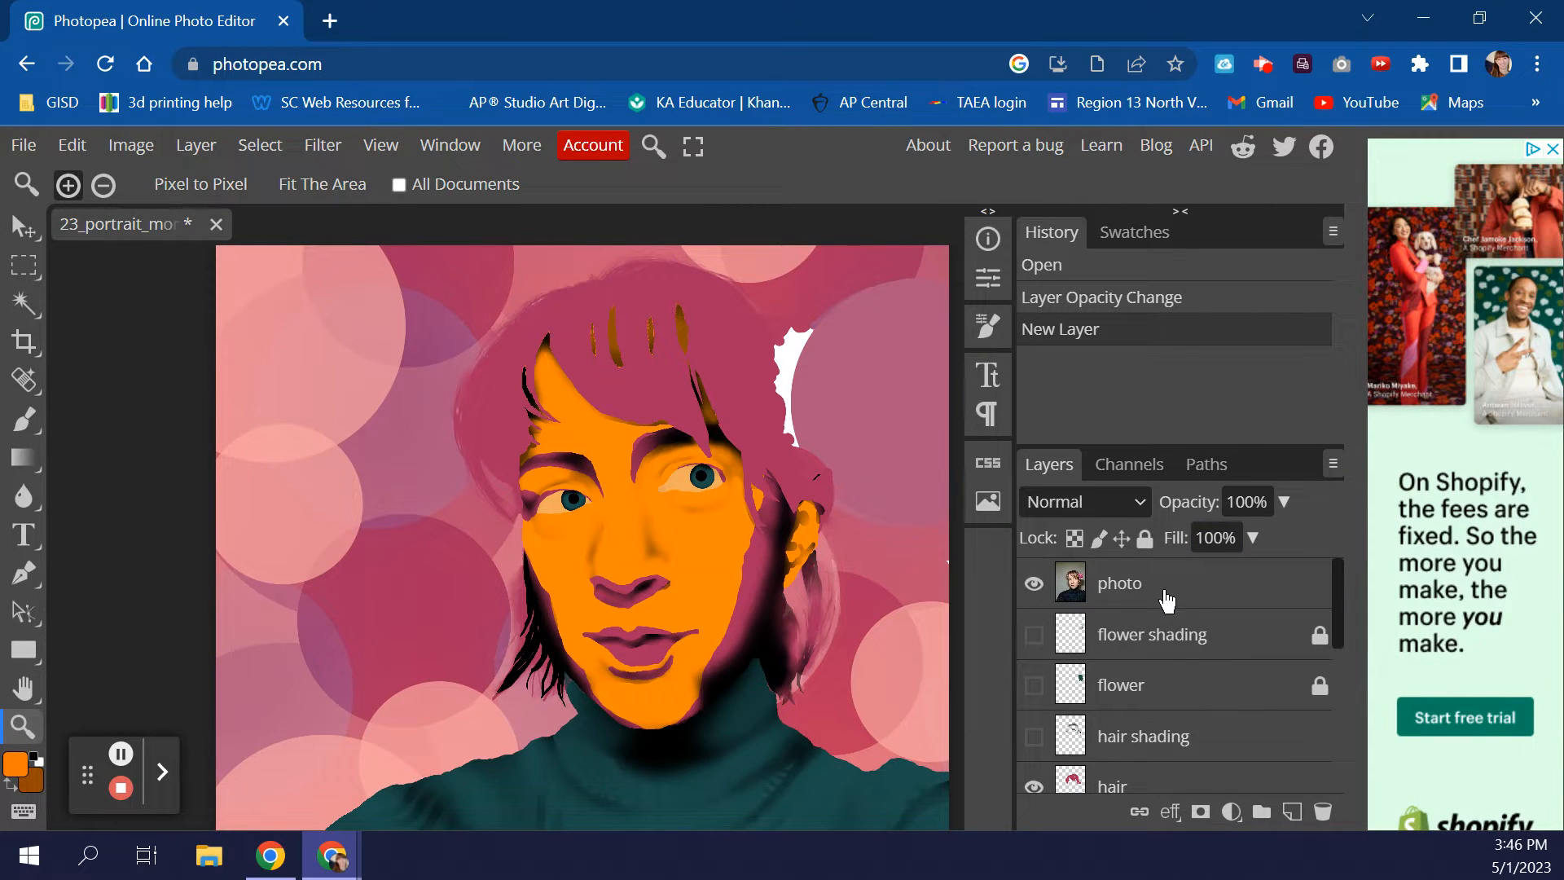
- Finish naming the layer 'face blending' and set the photo layer's opacity to 52%
{"action": "left_click", "coordinate": [1164, 590]}
{"action": "left_click", "coordinate": [1110, 603]}
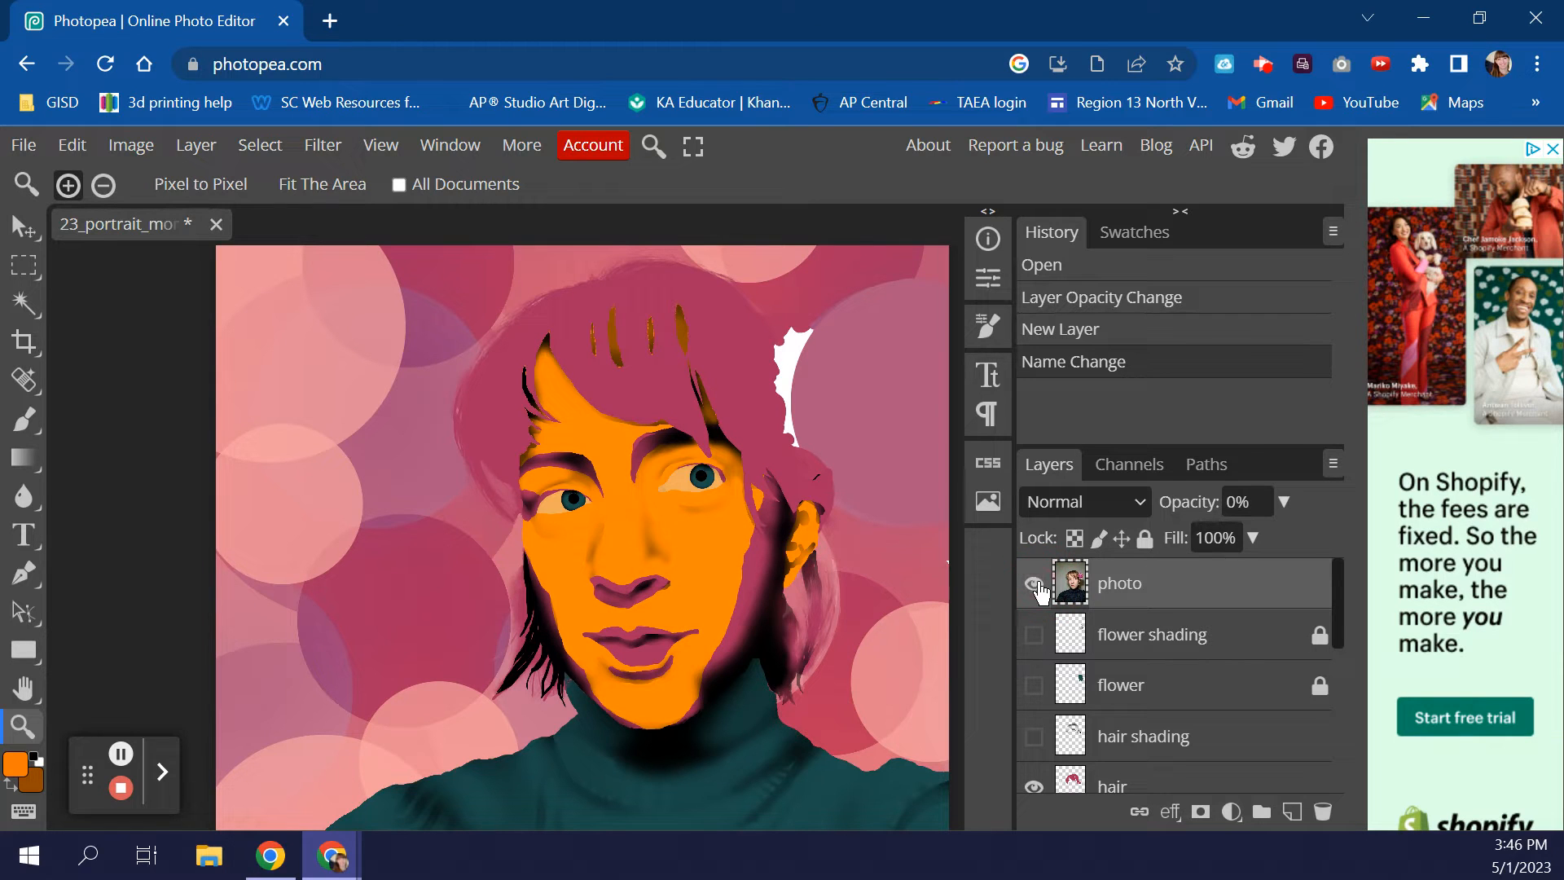
{"action": "left_click", "coordinate": [1285, 503]}
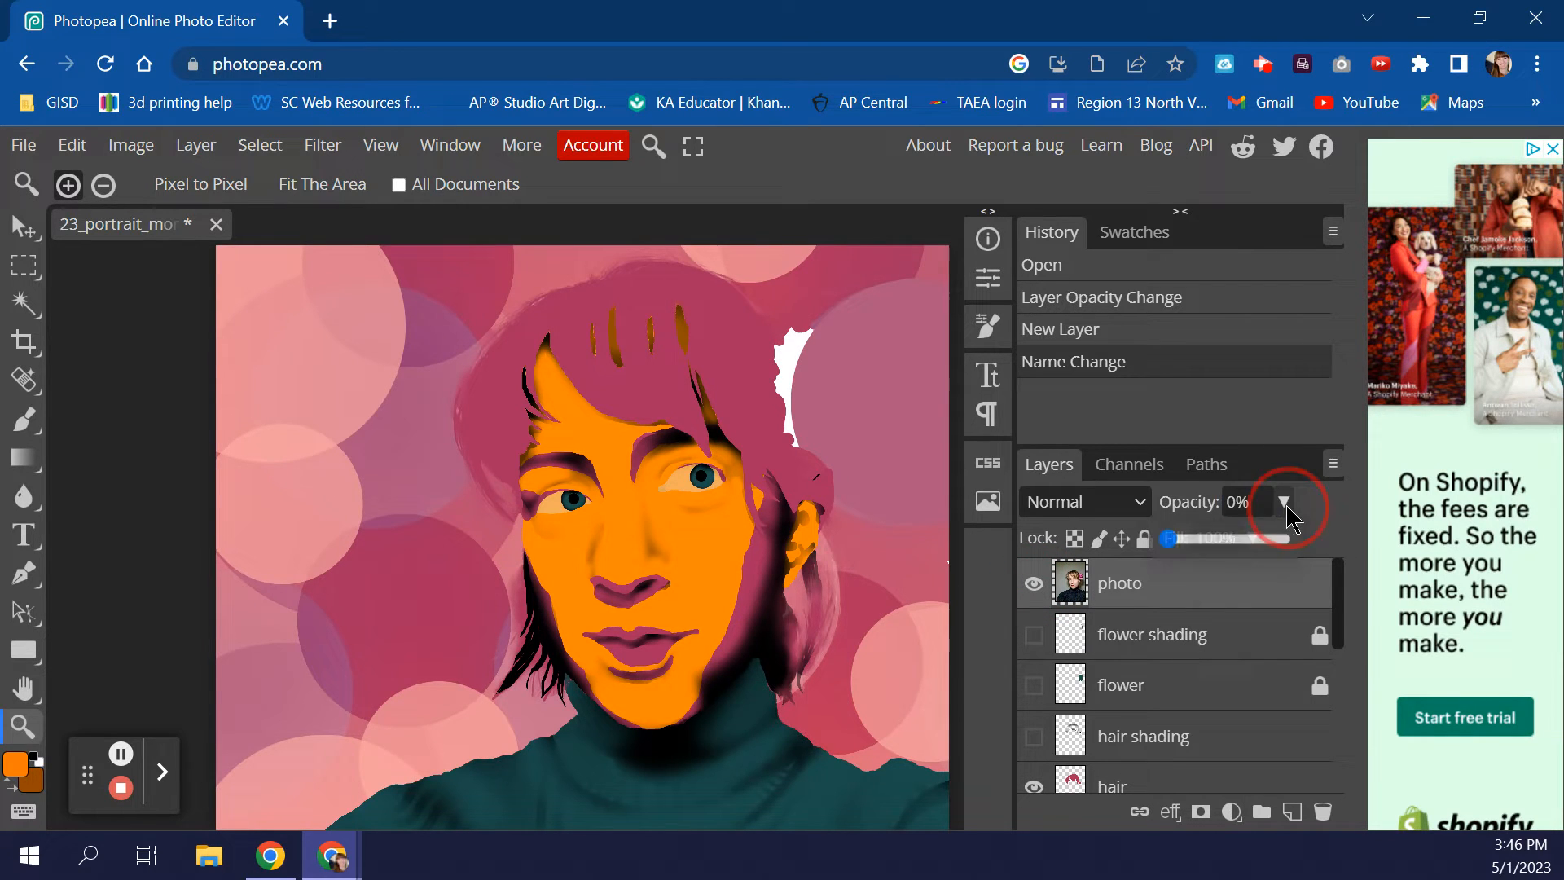
{"action": "left_click_drag", "start_coordinate": [1178, 539], "coordinate": [1226, 544]}
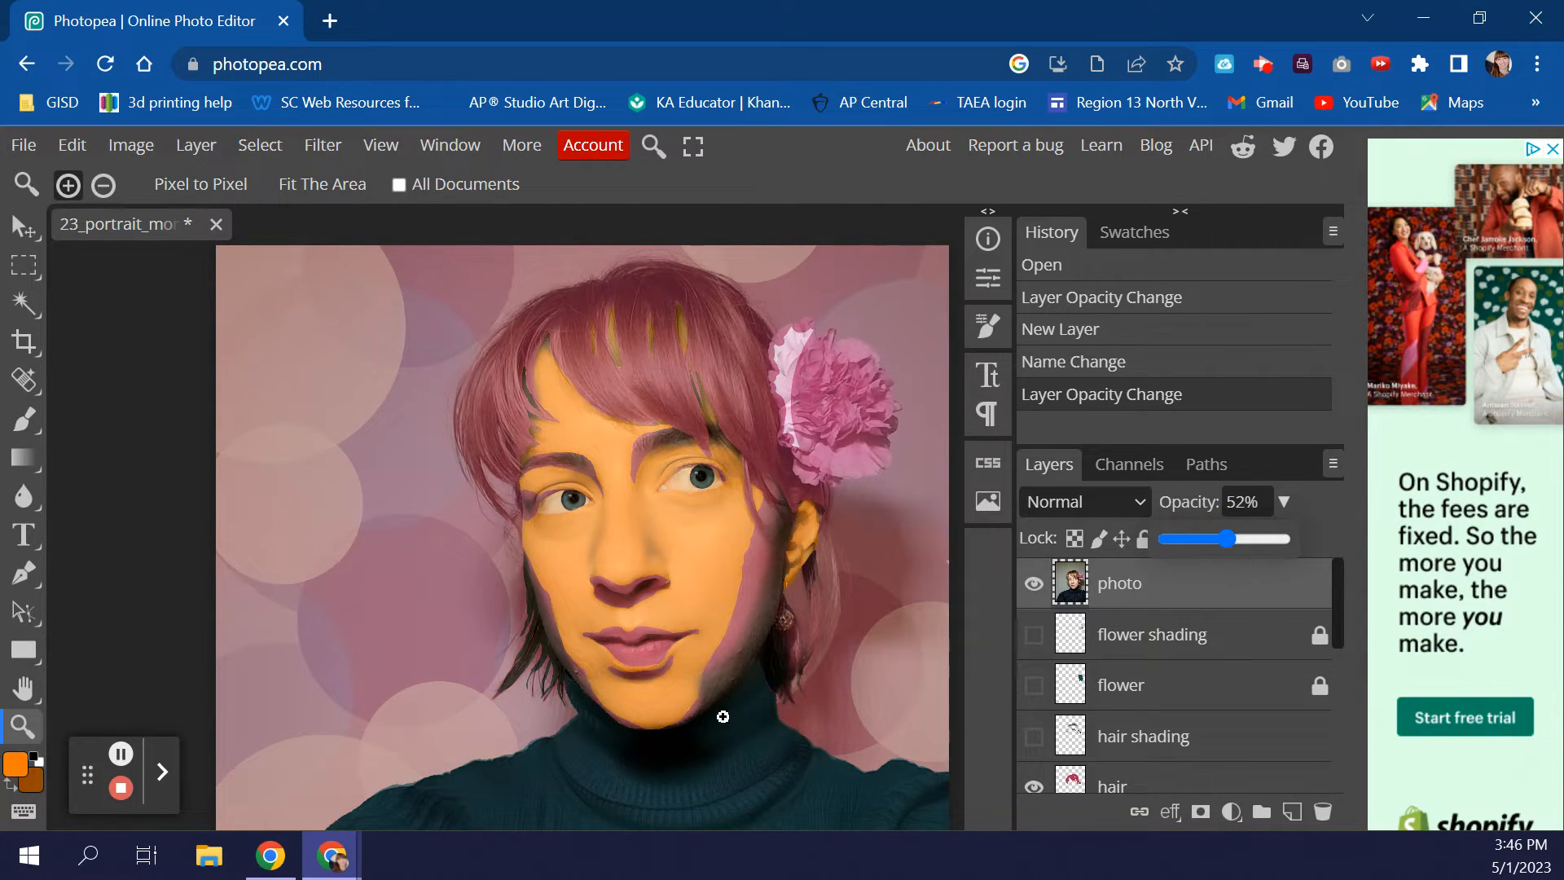
{"action": "scroll", "coordinate": [1182, 701], "scroll_direction": "down", "scroll_amount": 5}
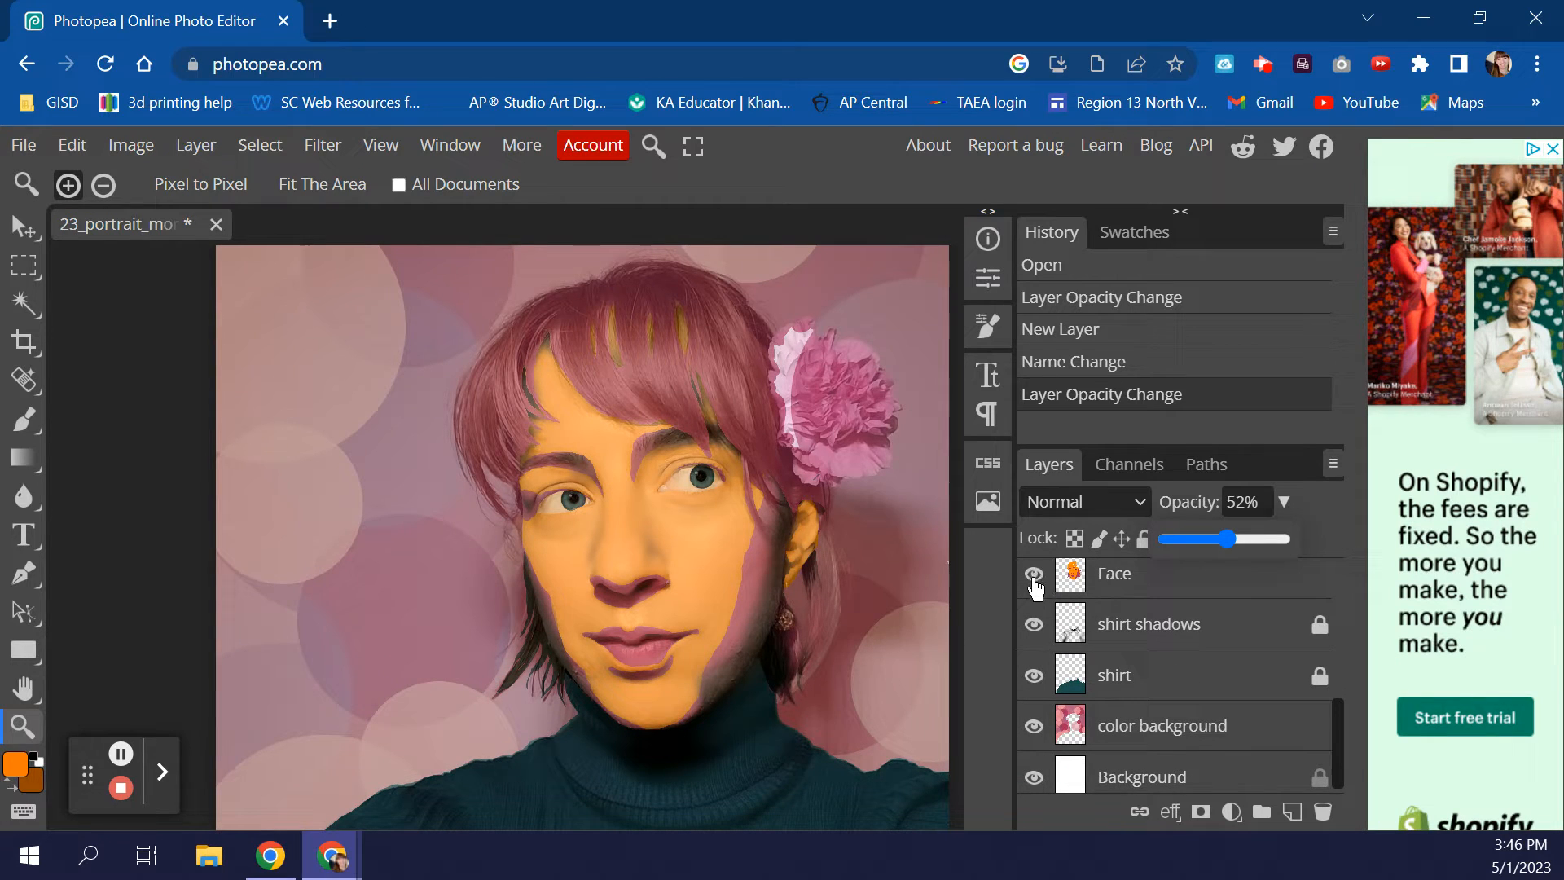
{"action": "scroll", "coordinate": [1124, 644], "scroll_direction": "up", "scroll_amount": 3}
- Select the face blending layer and hide the photo layer
{"action": "left_click", "coordinate": [1259, 642]}
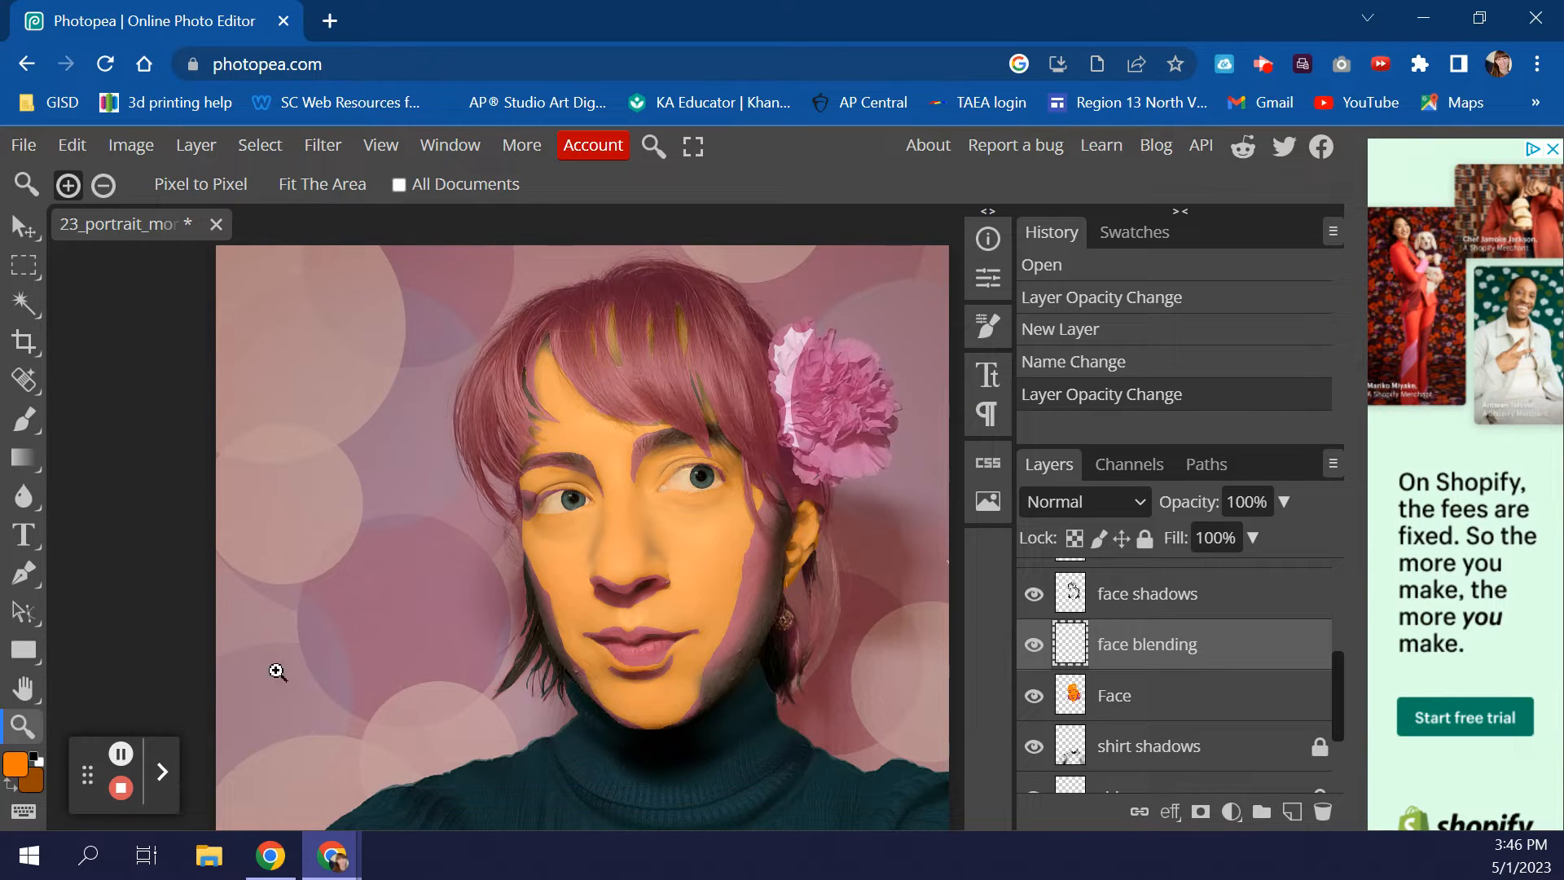
{"action": "scroll", "coordinate": [1141, 689], "scroll_direction": "up", "scroll_amount": 5}
{"action": "left_click", "coordinate": [1034, 583]}
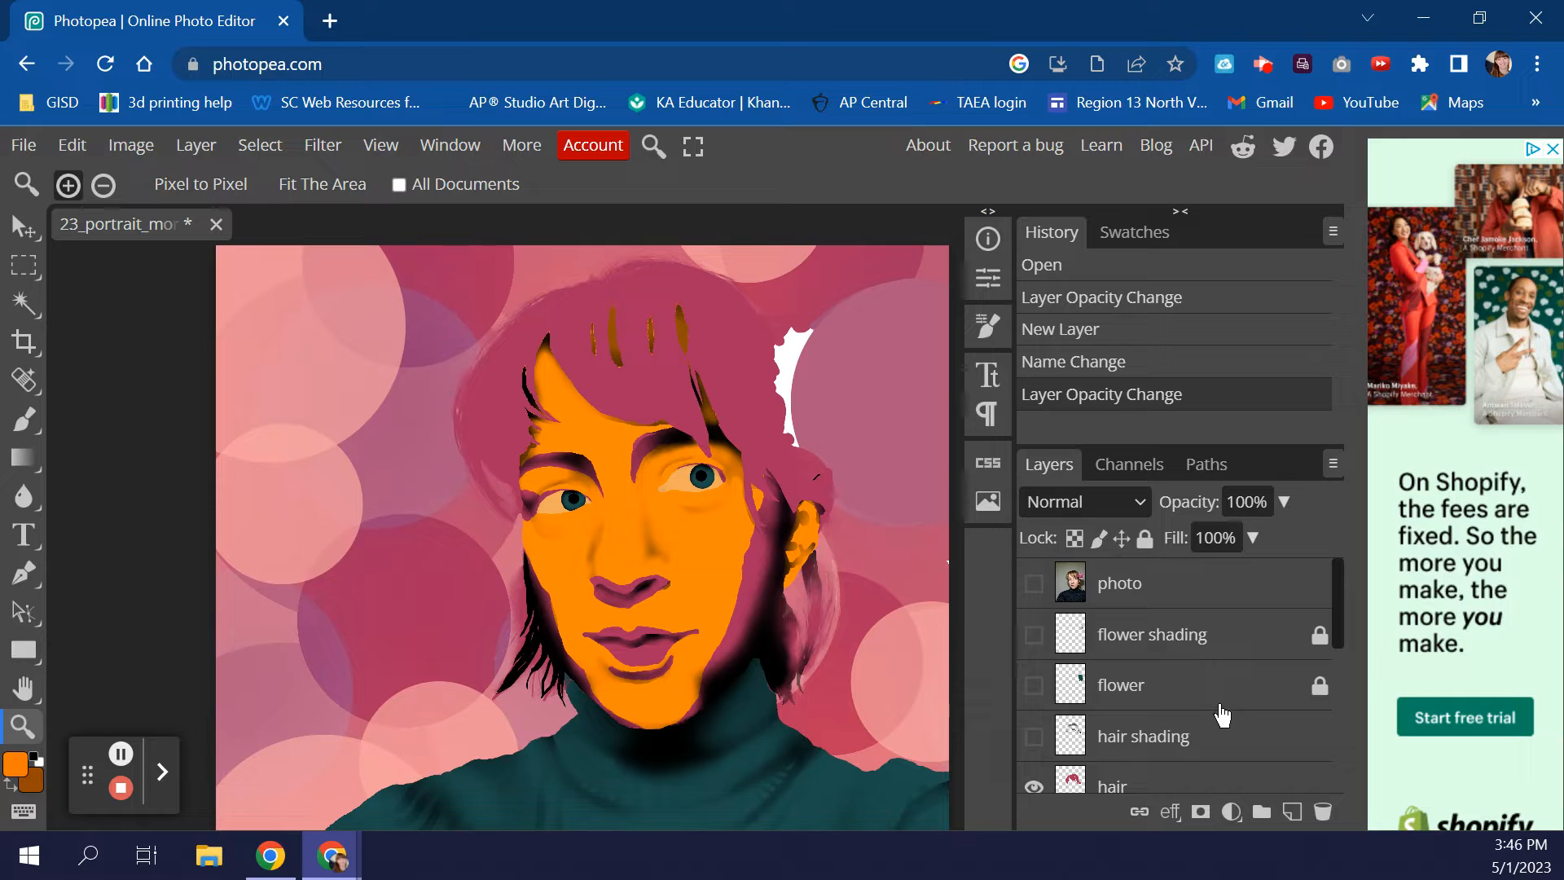
{"action": "scroll", "coordinate": [1222, 714], "scroll_direction": "down", "scroll_amount": 3}
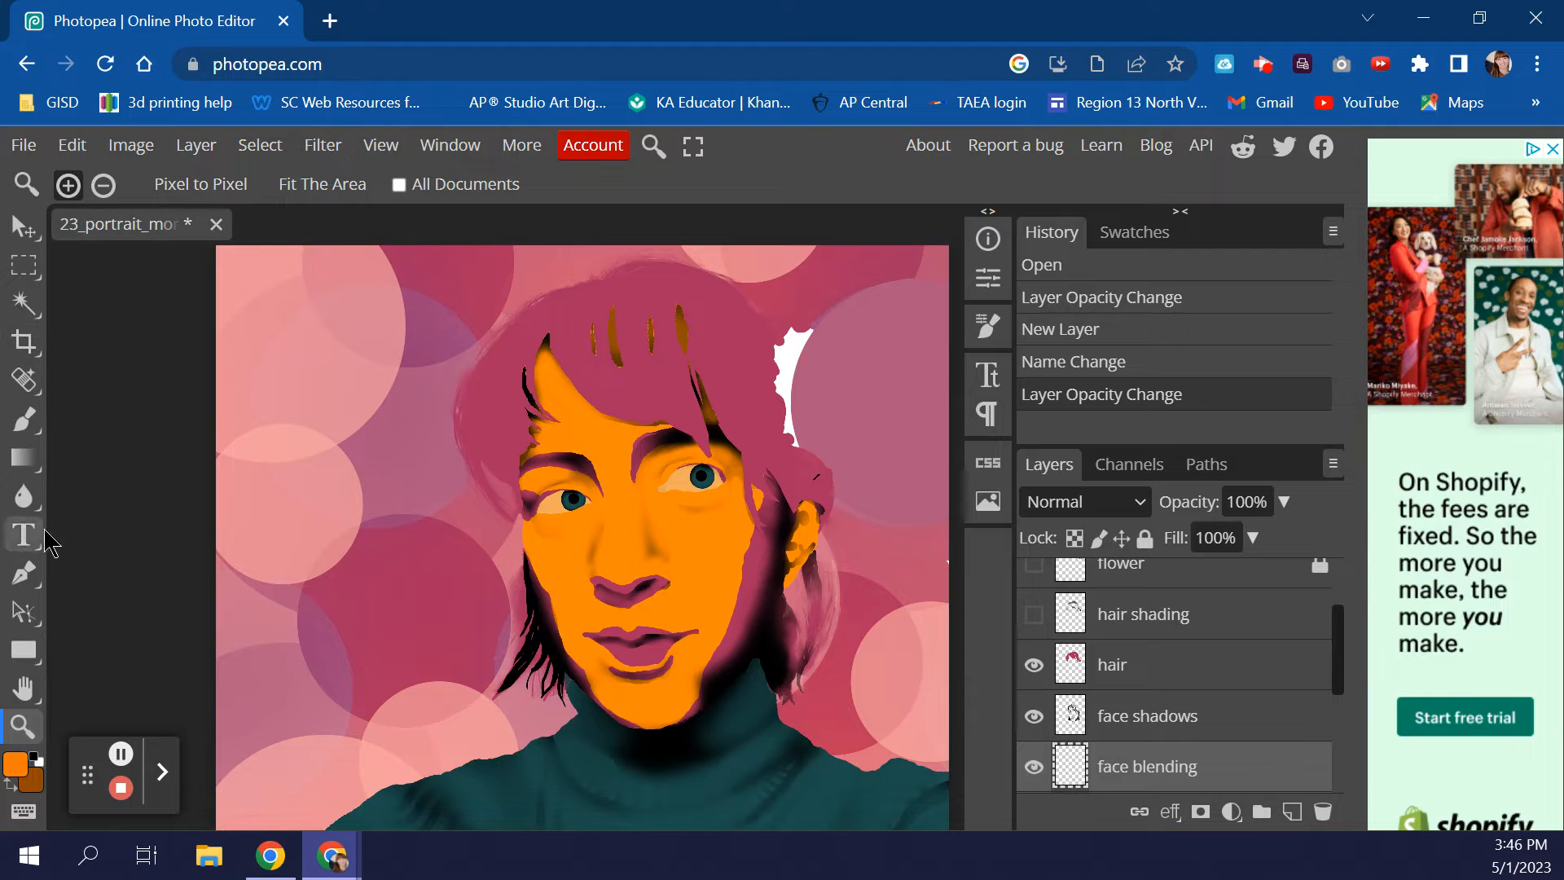
- Use the Eyedropper to sample the orange face, swap colours, and pick the deep pink hair as foreground
{"action": "left_click", "coordinate": [25, 380]}
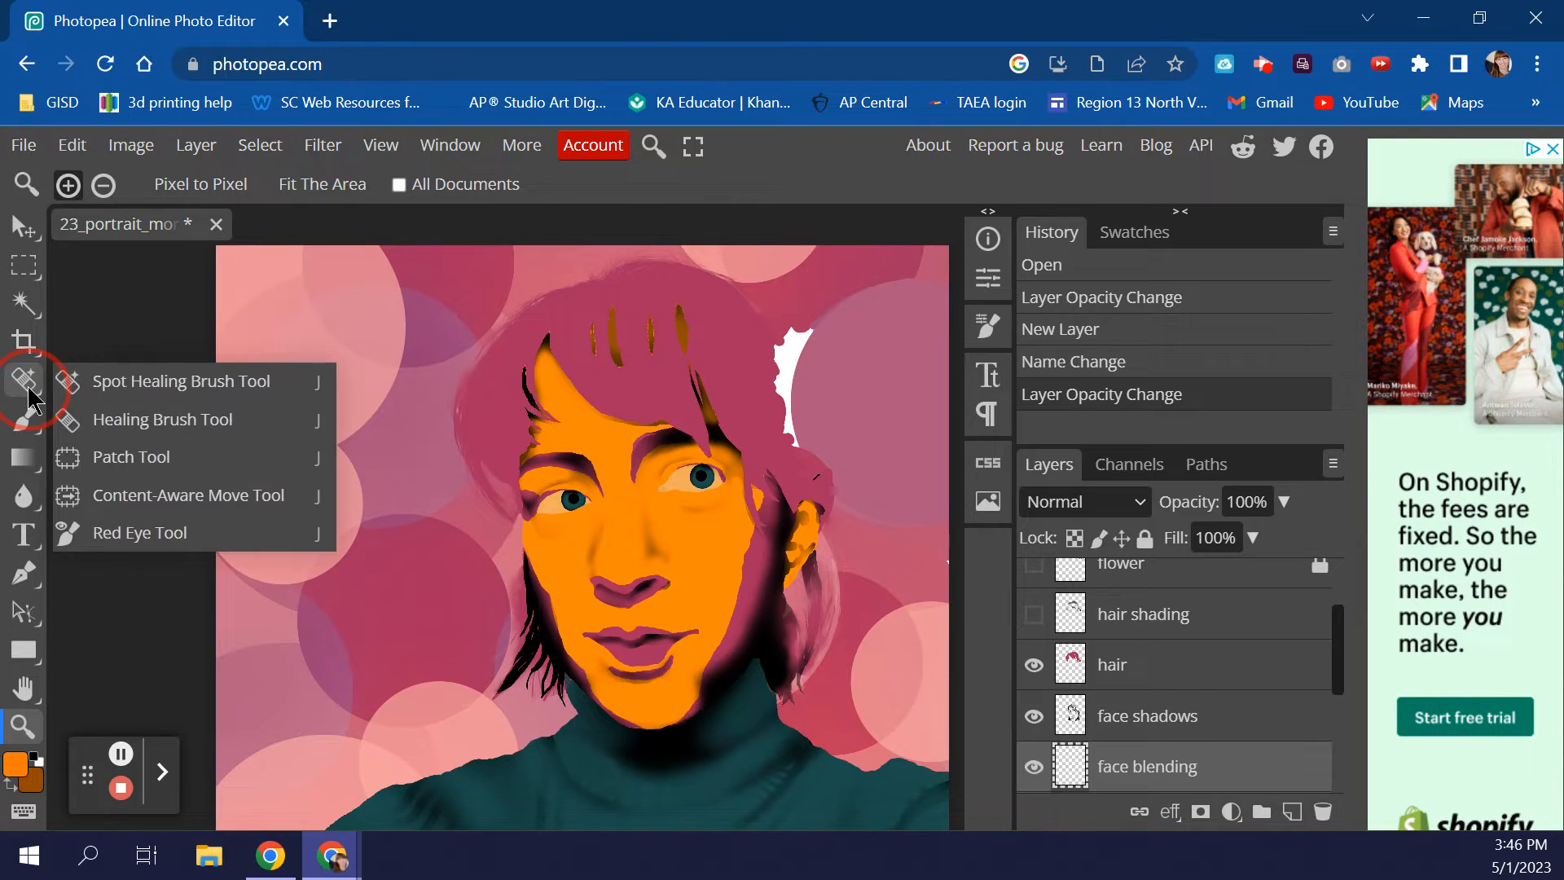
{"action": "left_click", "coordinate": [26, 356]}
{"action": "left_click", "coordinate": [25, 353]}
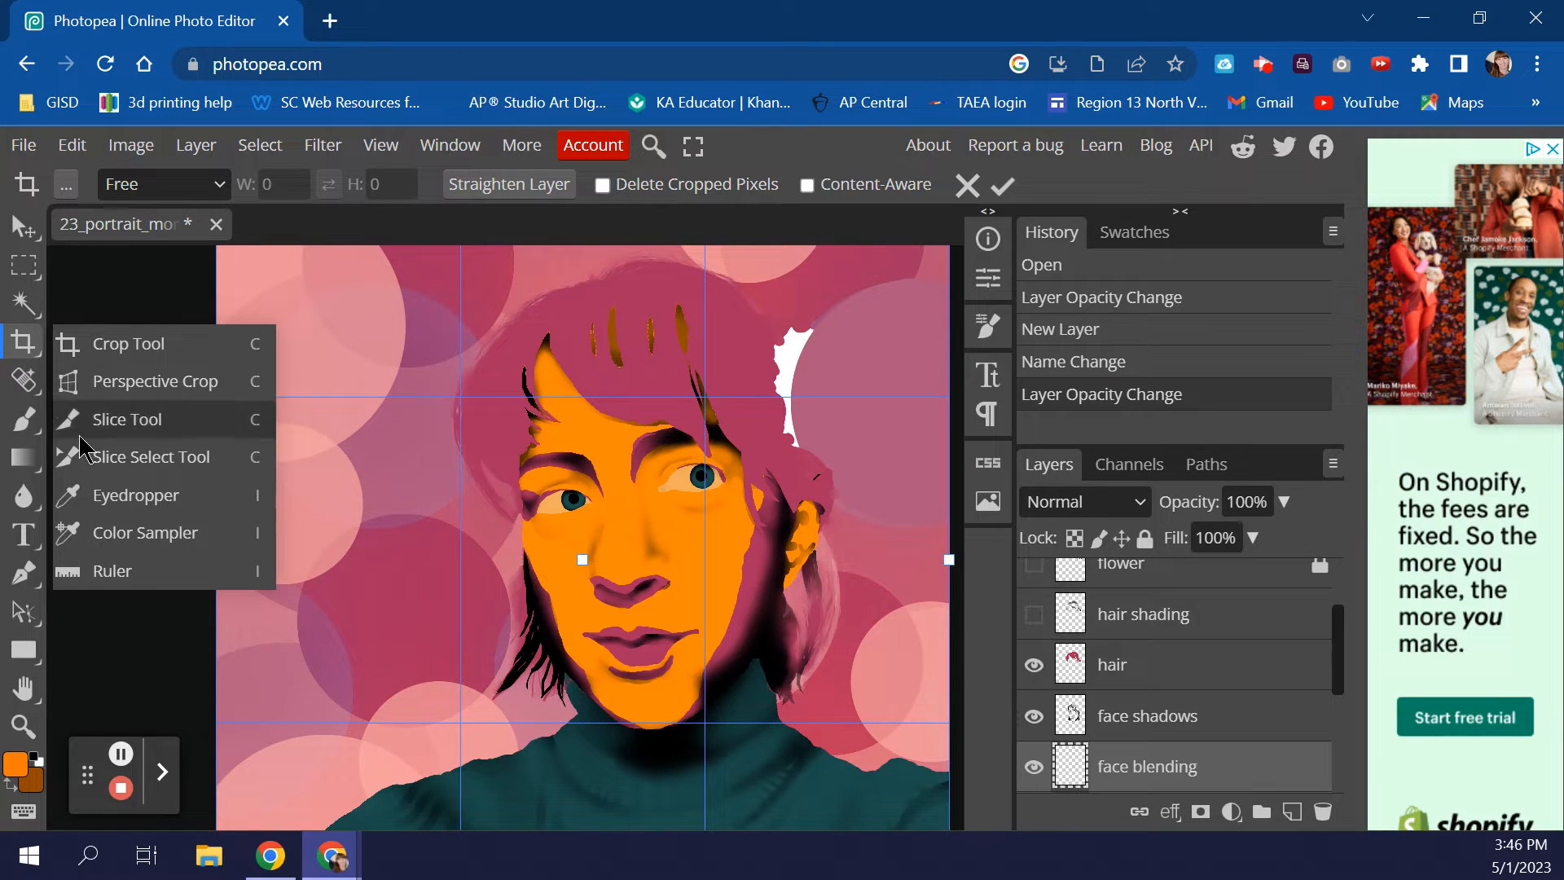
{"action": "left_click", "coordinate": [93, 496]}
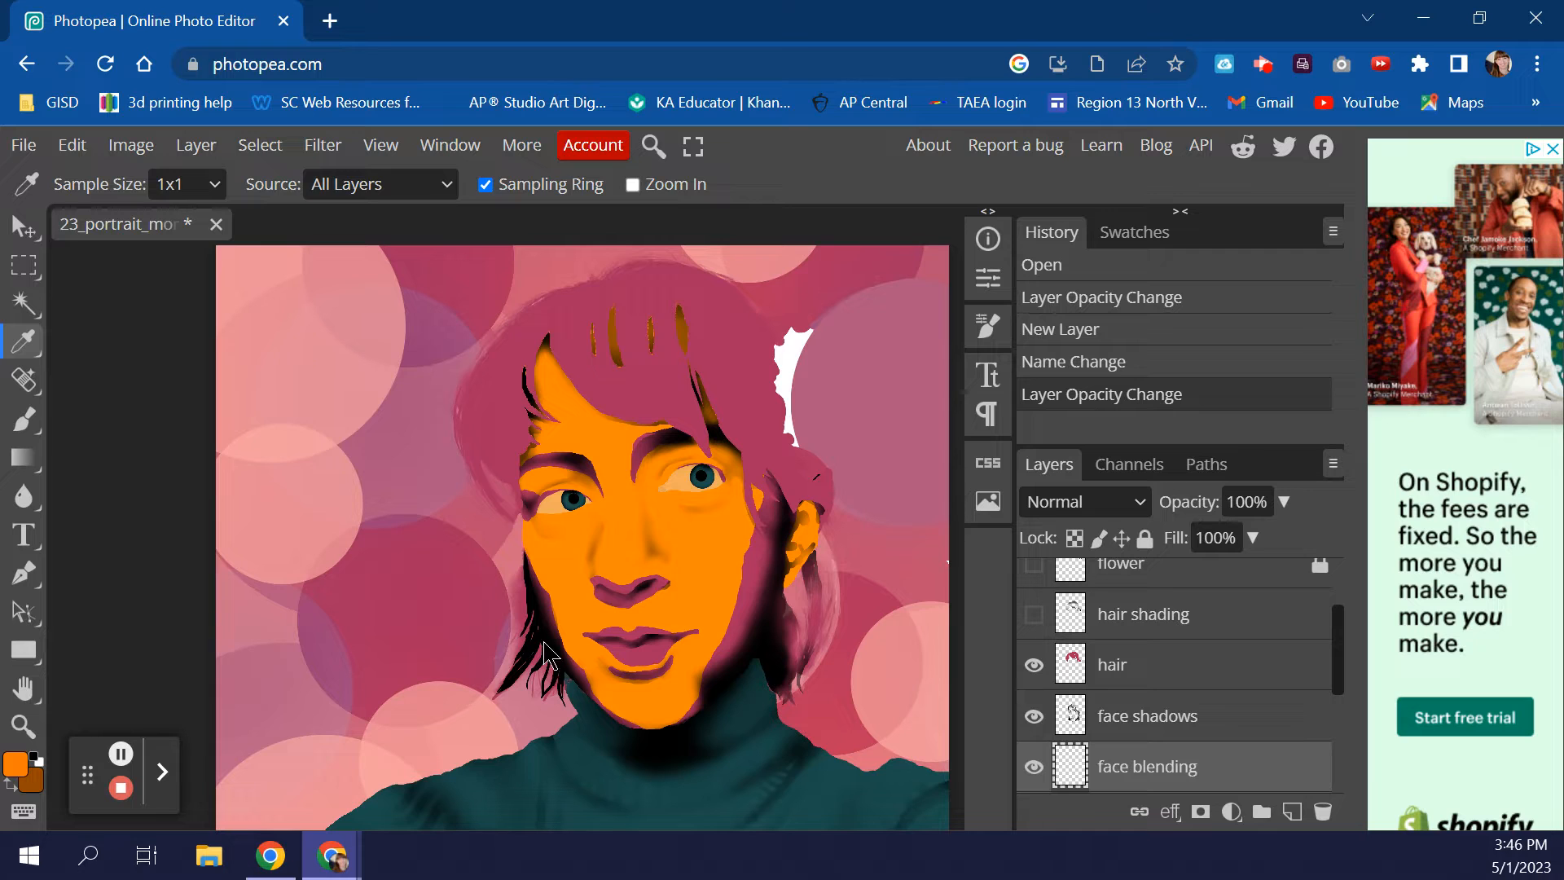
{"action": "left_click", "coordinate": [560, 576]}
{"action": "left_click", "coordinate": [9, 785]}
{"action": "left_click", "coordinate": [653, 384]}
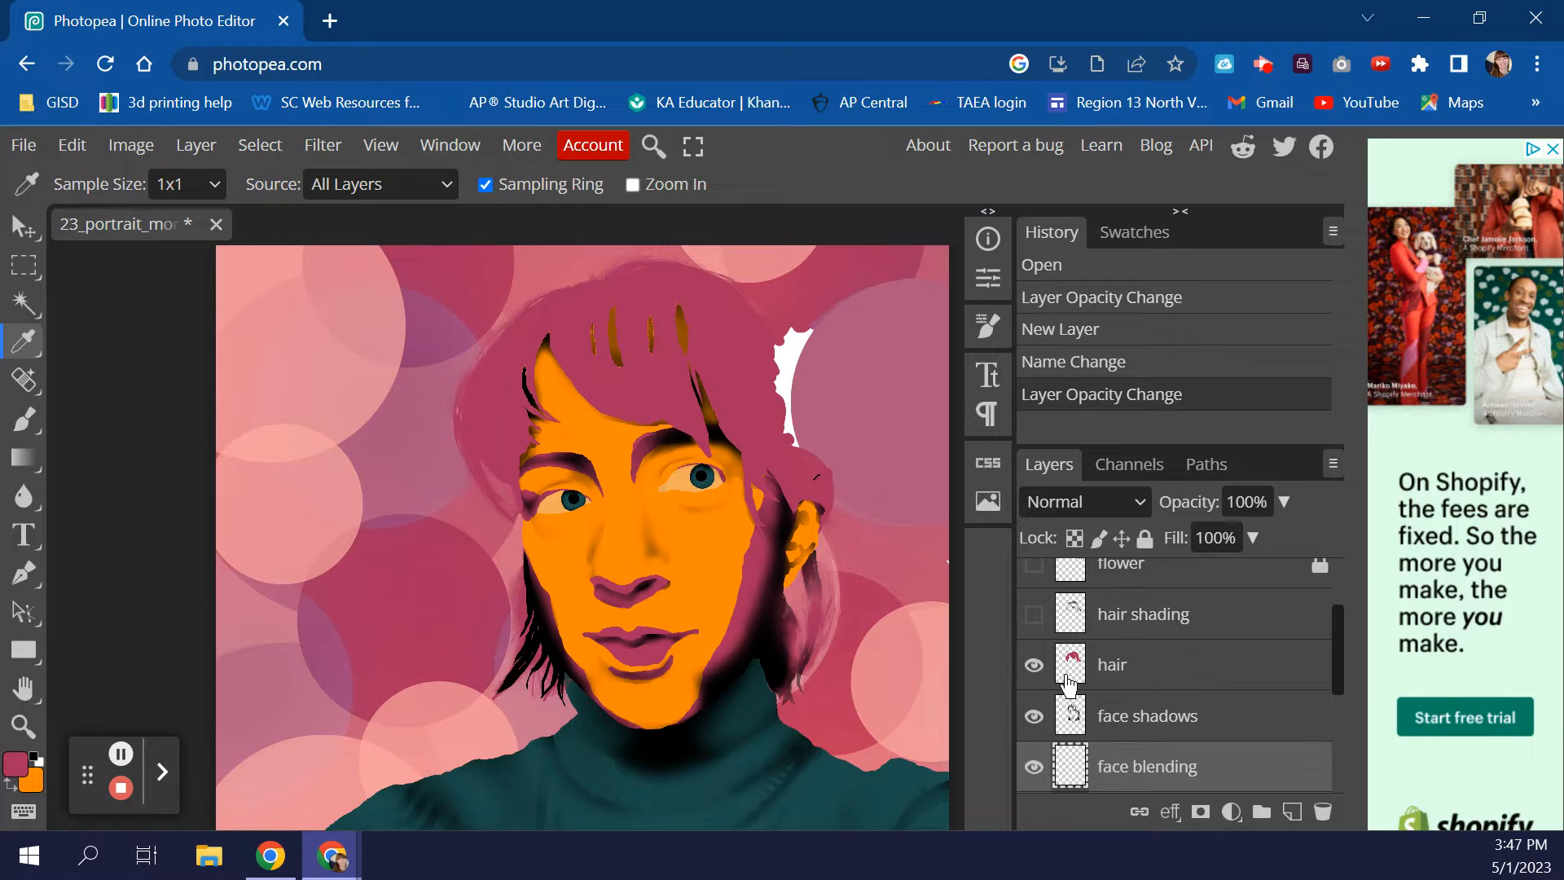
{"action": "scroll", "coordinate": [1160, 694], "scroll_direction": "up", "scroll_amount": 3}
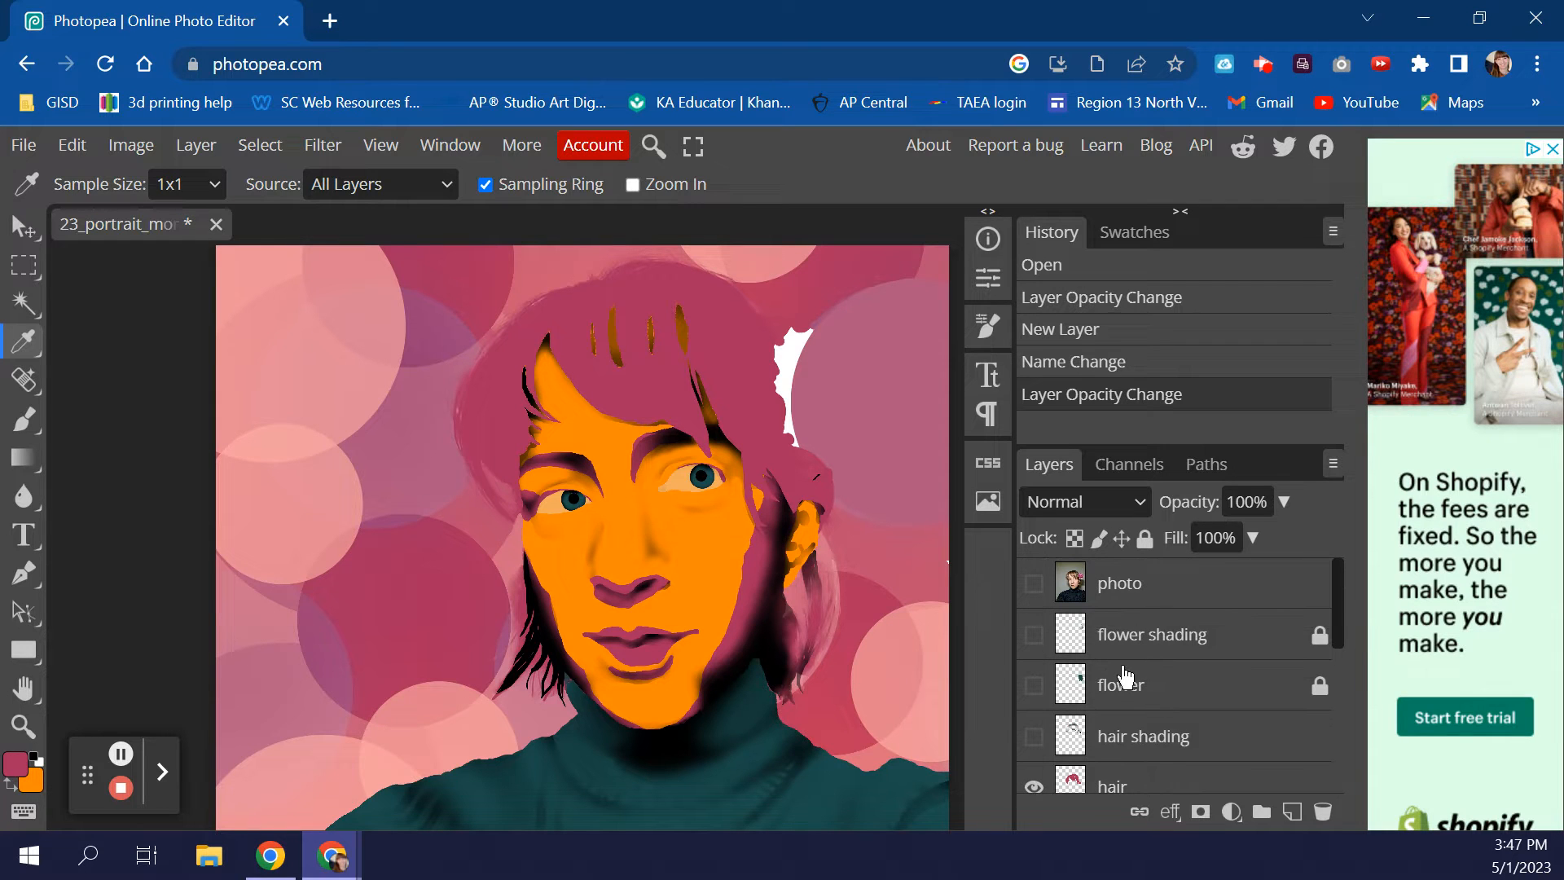
- Show the photo layer again and set up the Brush with a larger, fully soft 0% hardness tip
{"action": "left_click", "coordinate": [1034, 583]}
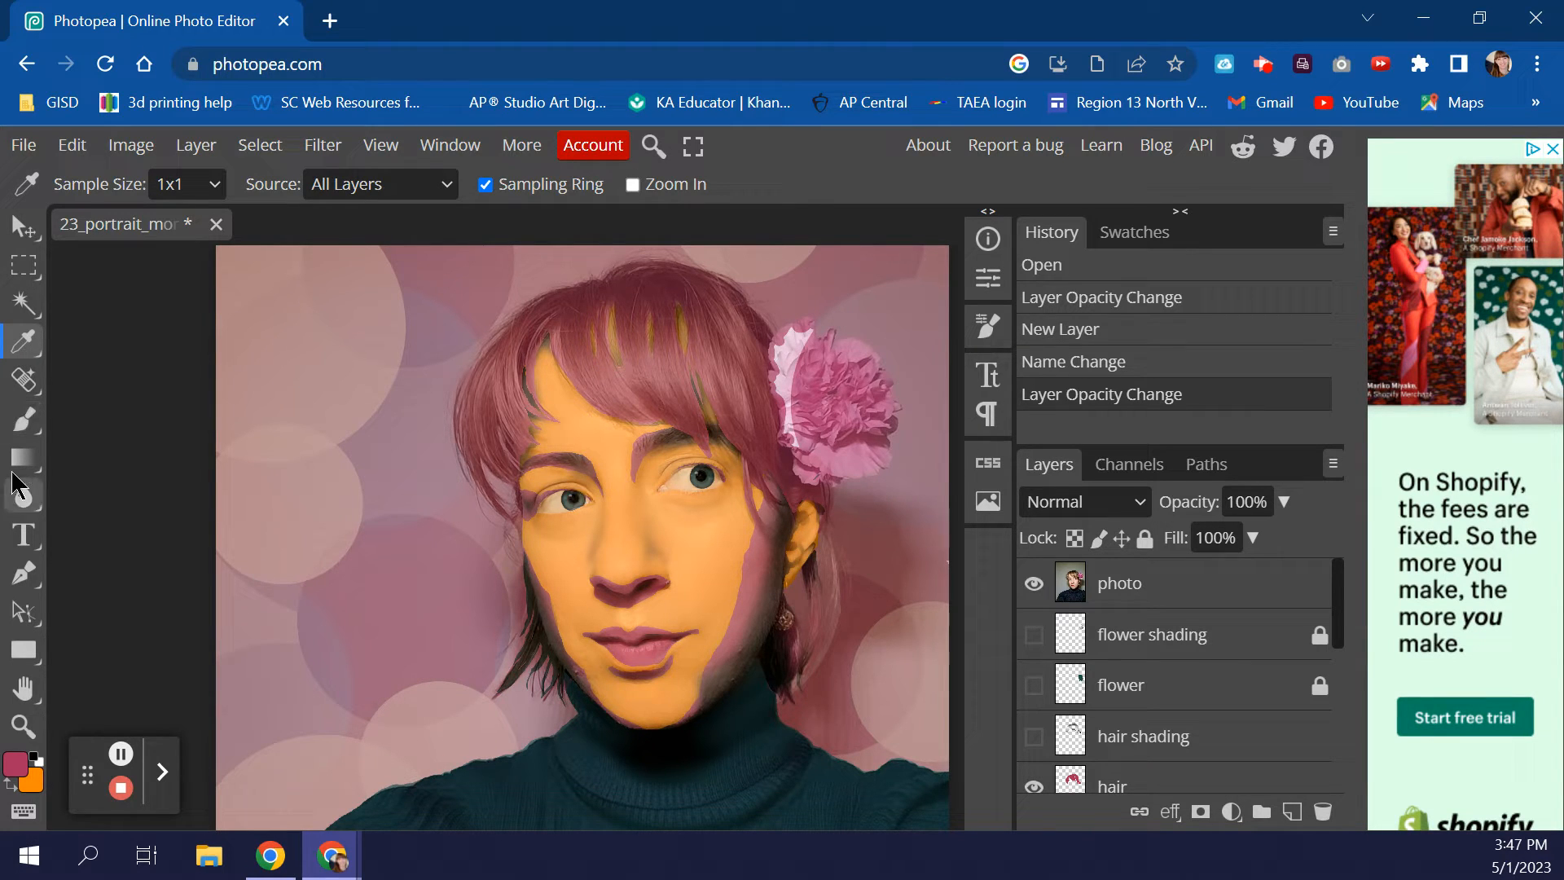
{"action": "left_click", "coordinate": [33, 419]}
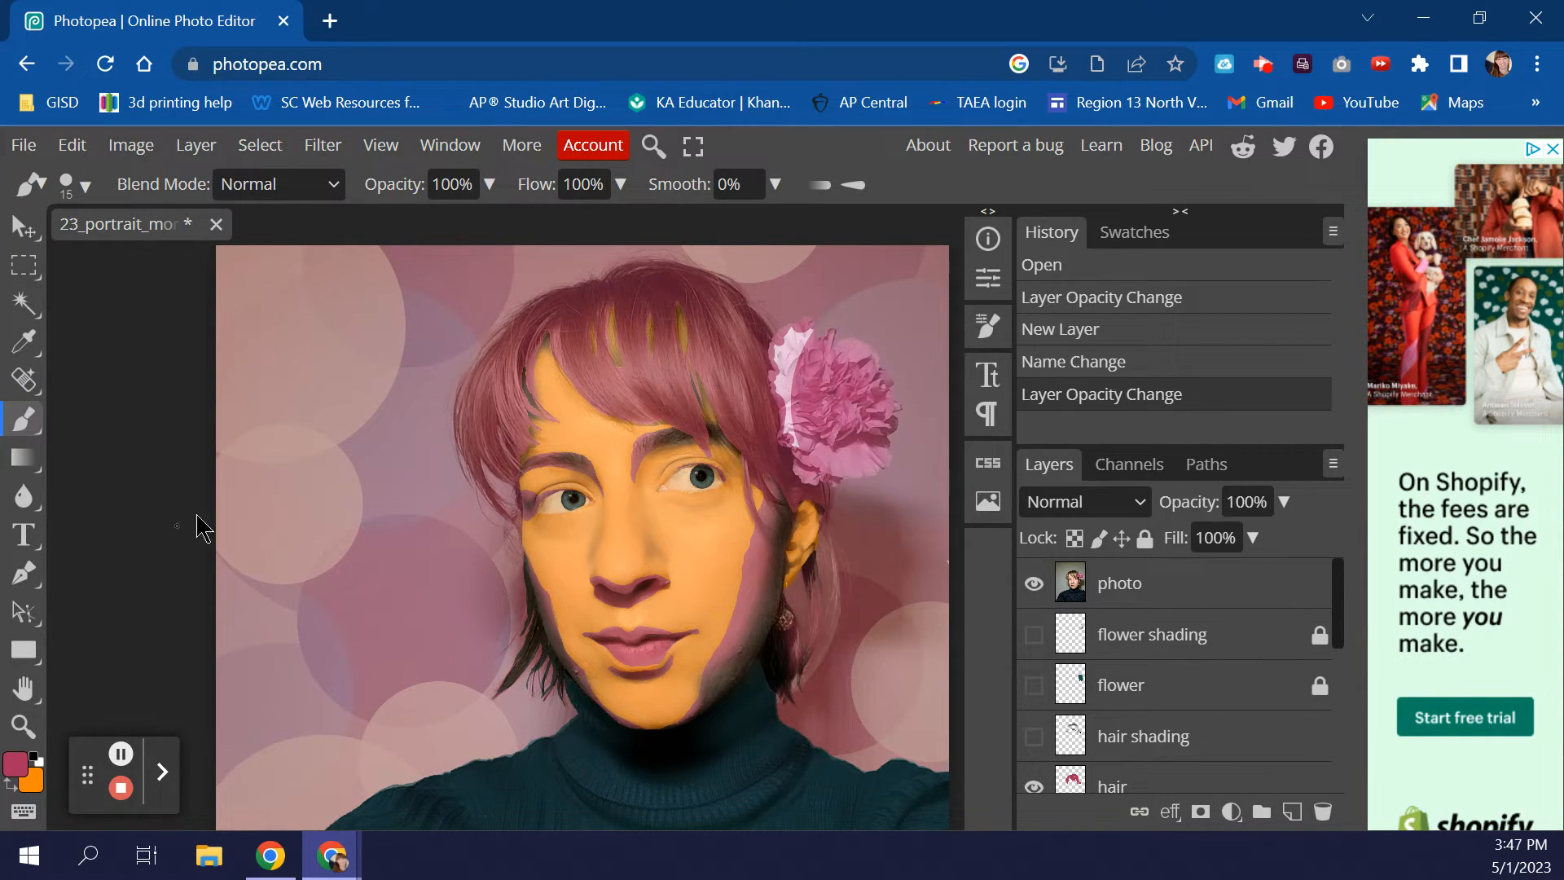
{"action": "scroll", "coordinate": [1165, 733], "scroll_direction": "down", "scroll_amount": 5}
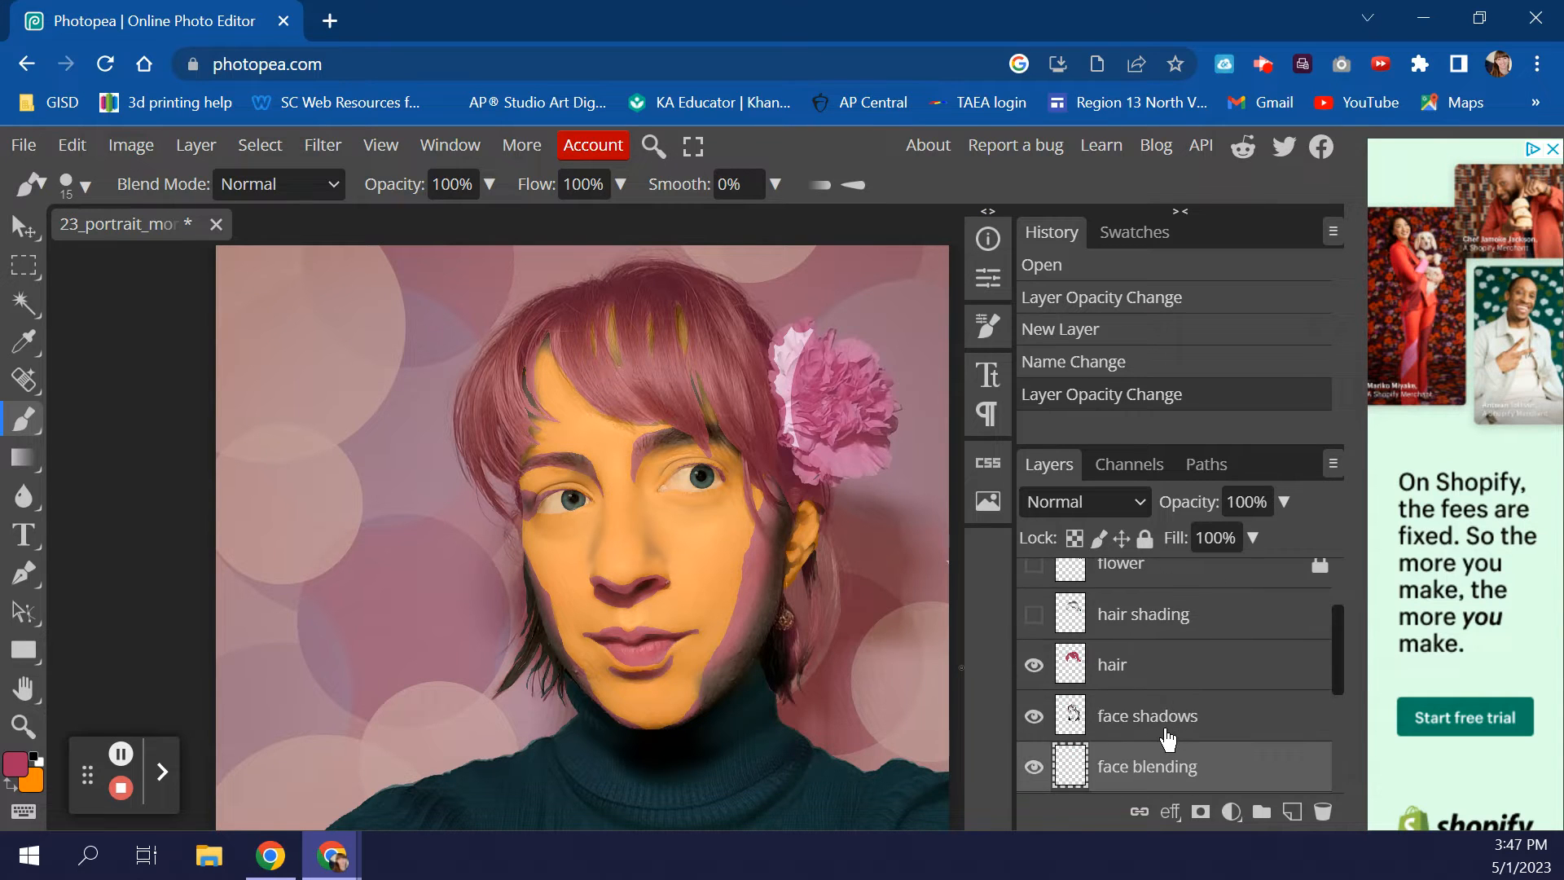
{"action": "scroll", "coordinate": [1166, 738], "scroll_direction": "up", "scroll_amount": 3}
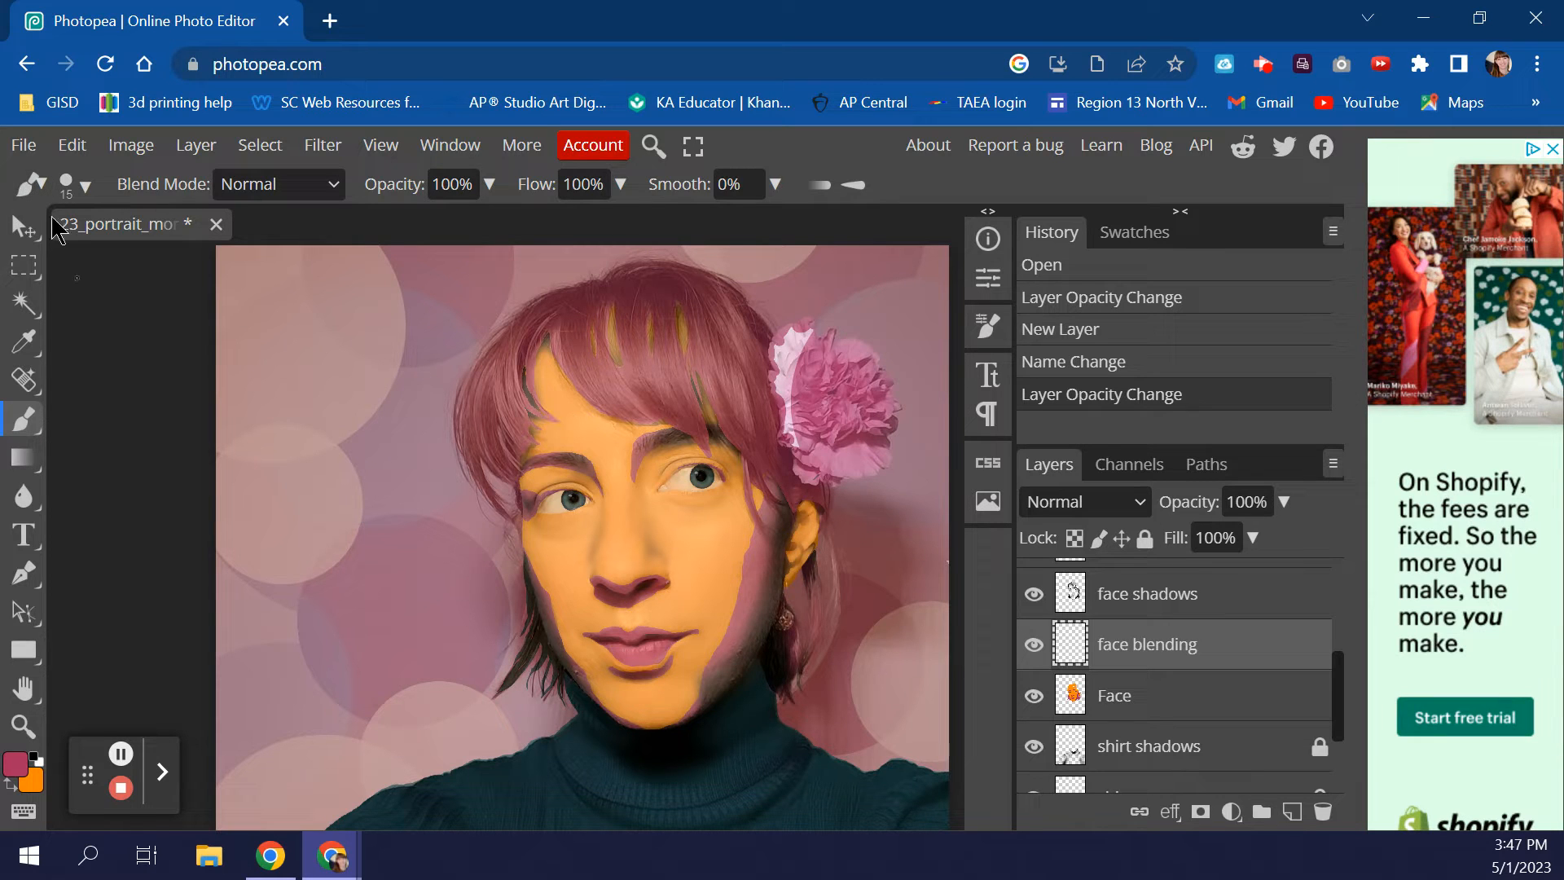
{"action": "left_click", "coordinate": [83, 188]}
{"action": "left_click", "coordinate": [85, 189]}
{"action": "left_click", "coordinate": [85, 189]}
{"action": "left_click_drag", "start_coordinate": [230, 253], "coordinate": [269, 253]}
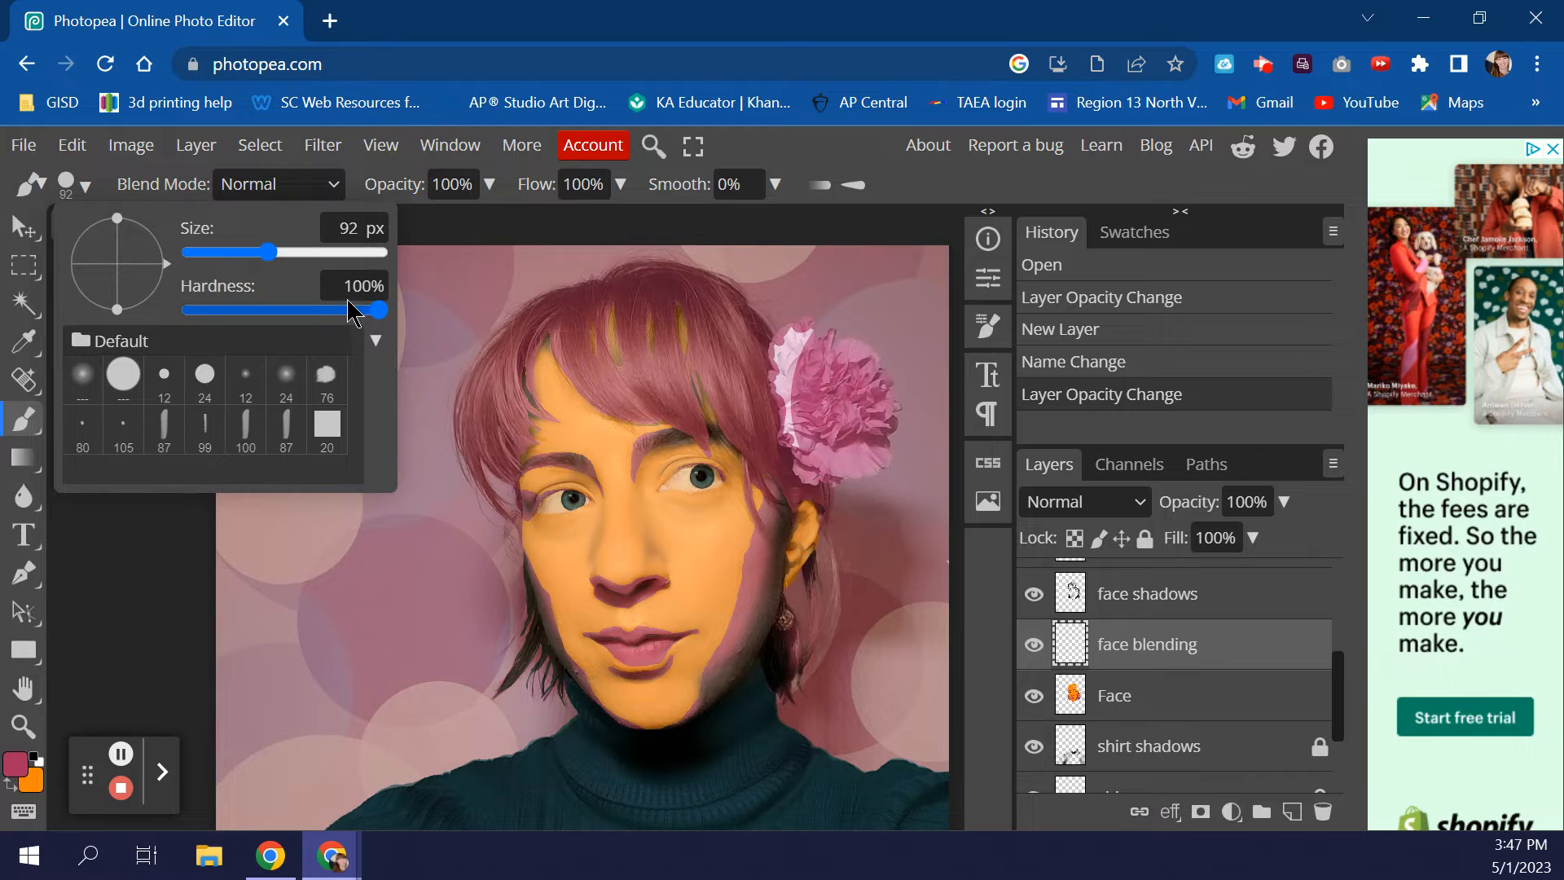
{"action": "left_click_drag", "start_coordinate": [380, 317], "coordinate": [81, 334]}
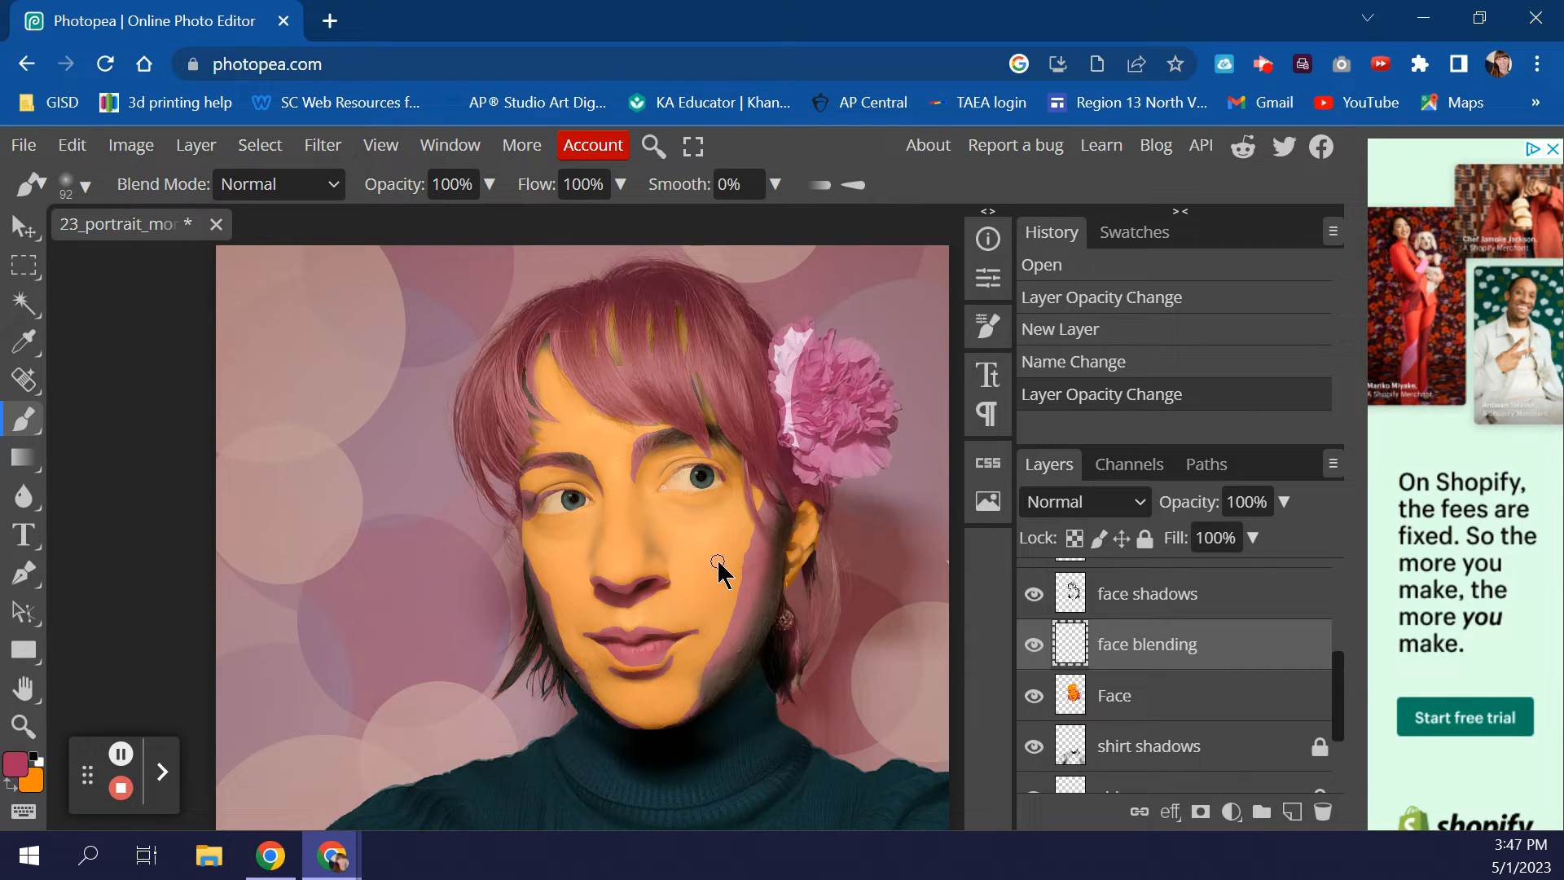
- Enlarge the brush to 175 and try pink and orange cheek strokes, undoing both
{"action": "key", "text": "bracketright"}
{"action": "key", "text": "bracketright"}
{"action": "key", "text": "bracketright"}
{"action": "key", "text": "bracketright"}
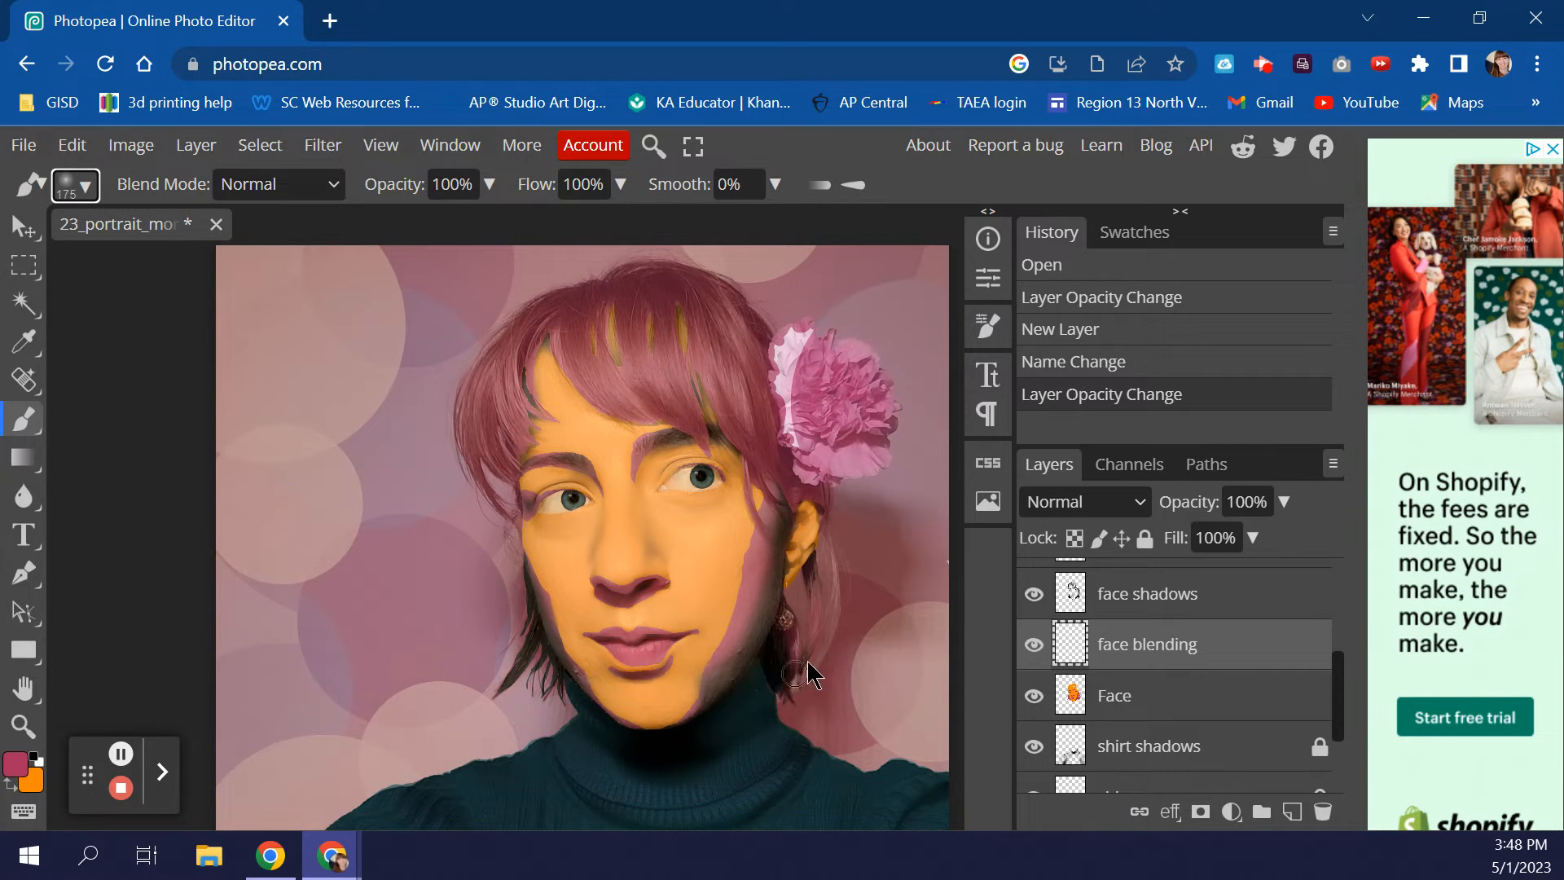
{"action": "left_click_drag", "start_coordinate": [706, 544], "coordinate": [699, 603]}
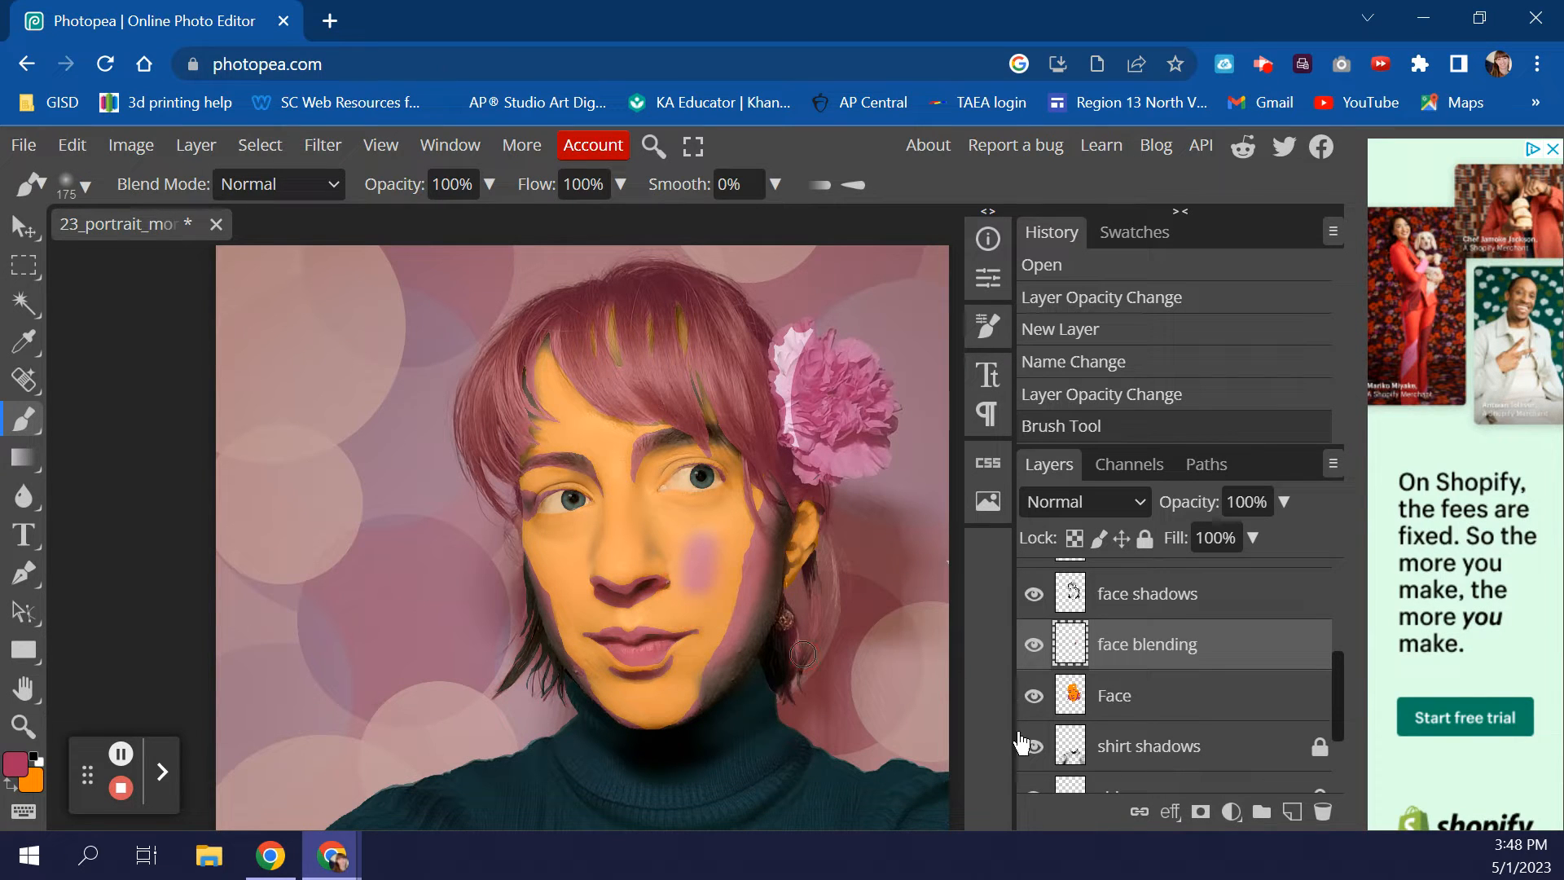
{"action": "key", "text": "ctrl+z"}
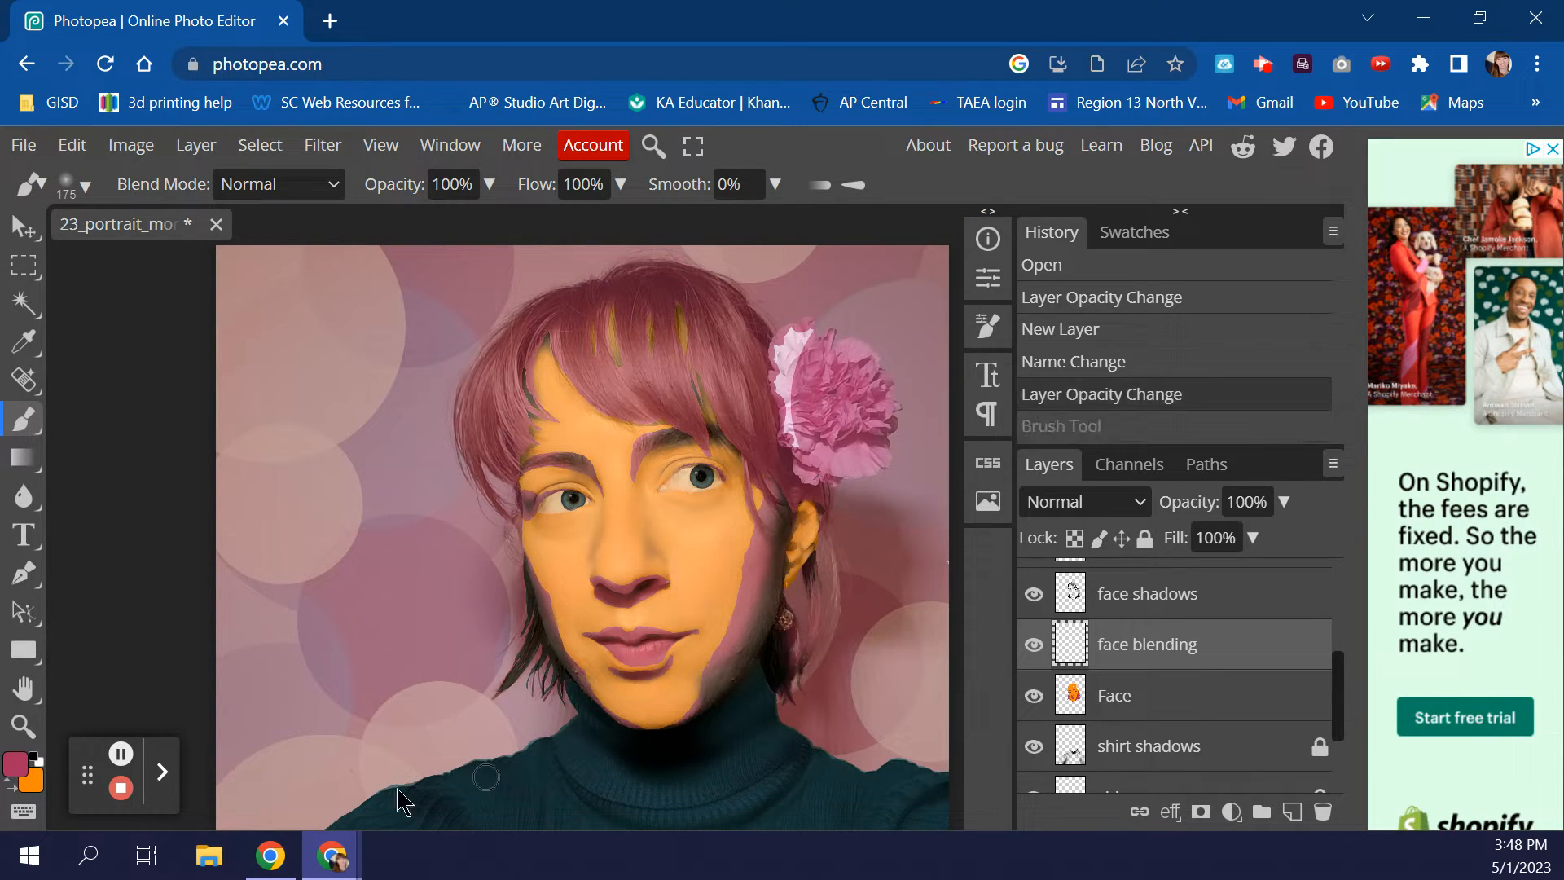
{"action": "left_click", "coordinate": [11, 789]}
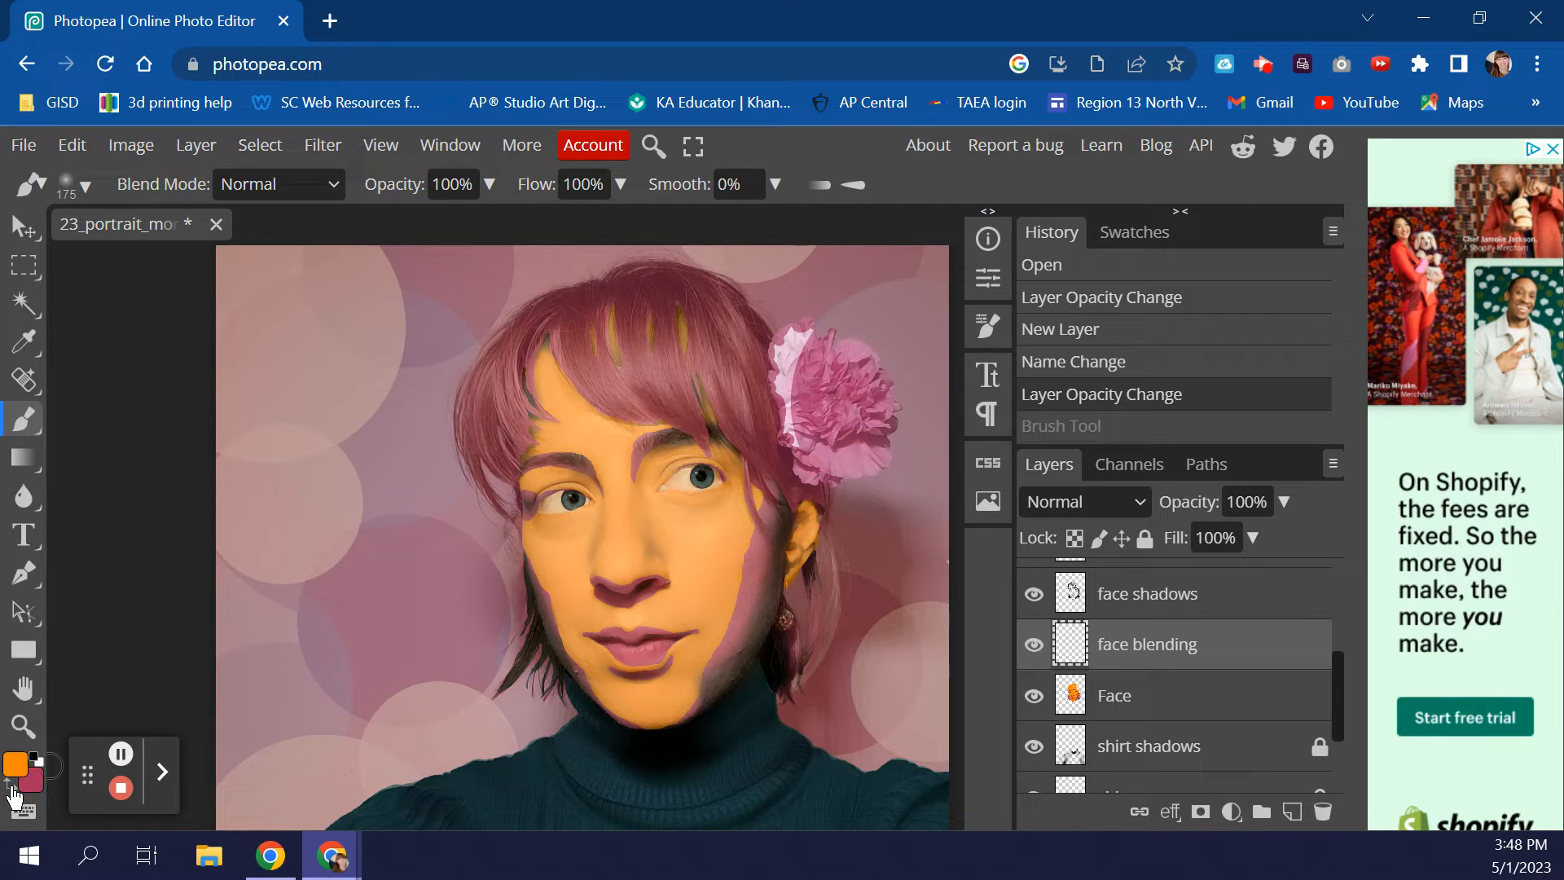
{"action": "left_click_drag", "start_coordinate": [753, 540], "coordinate": [714, 629]}
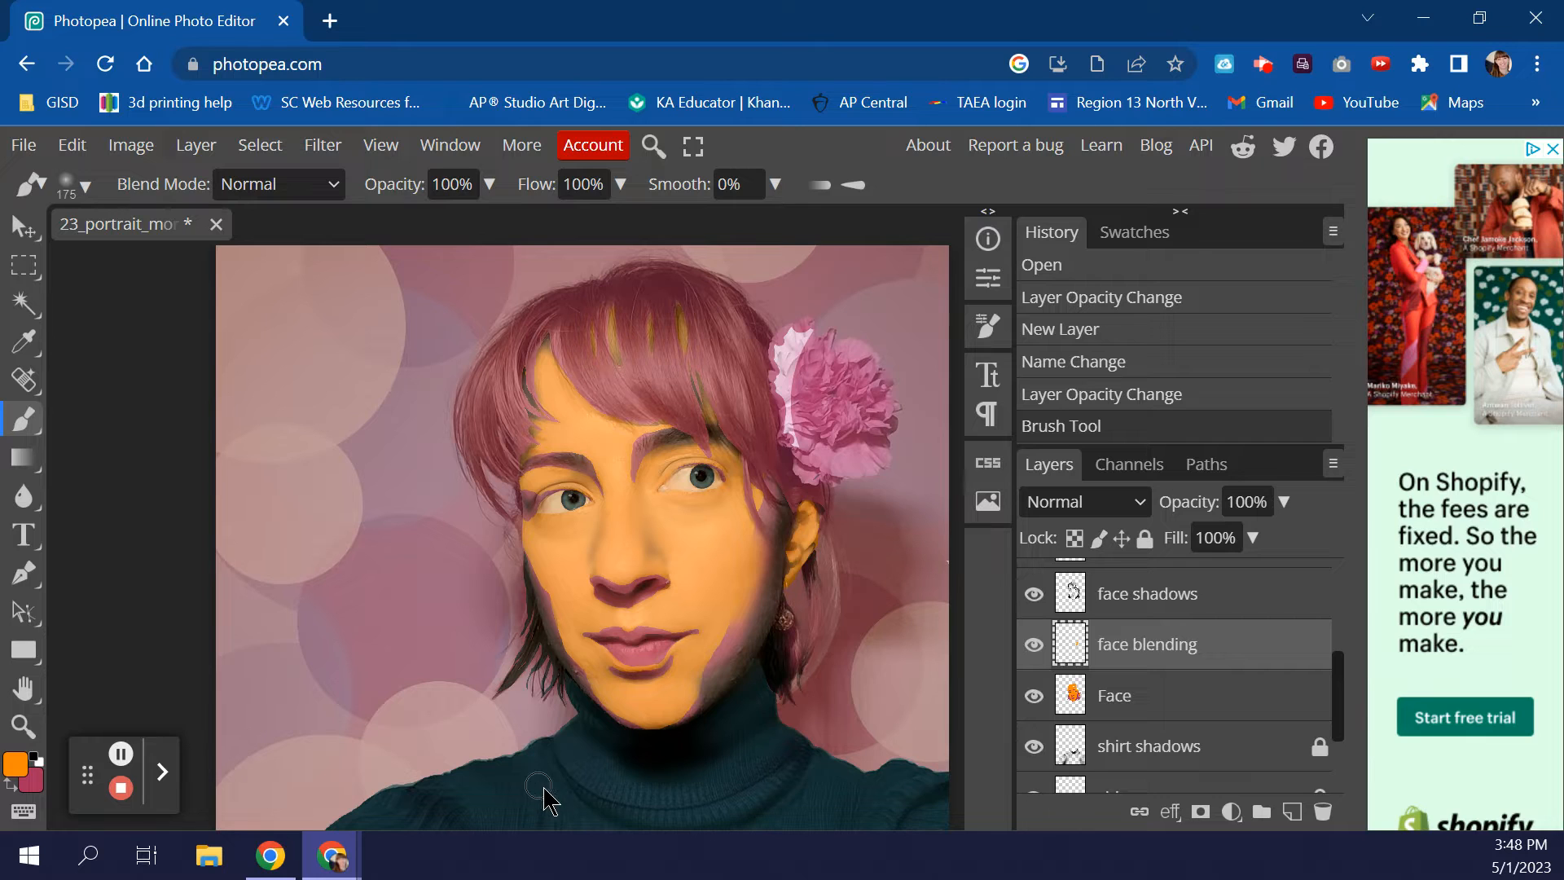
{"action": "key", "text": "ctrl+z"}
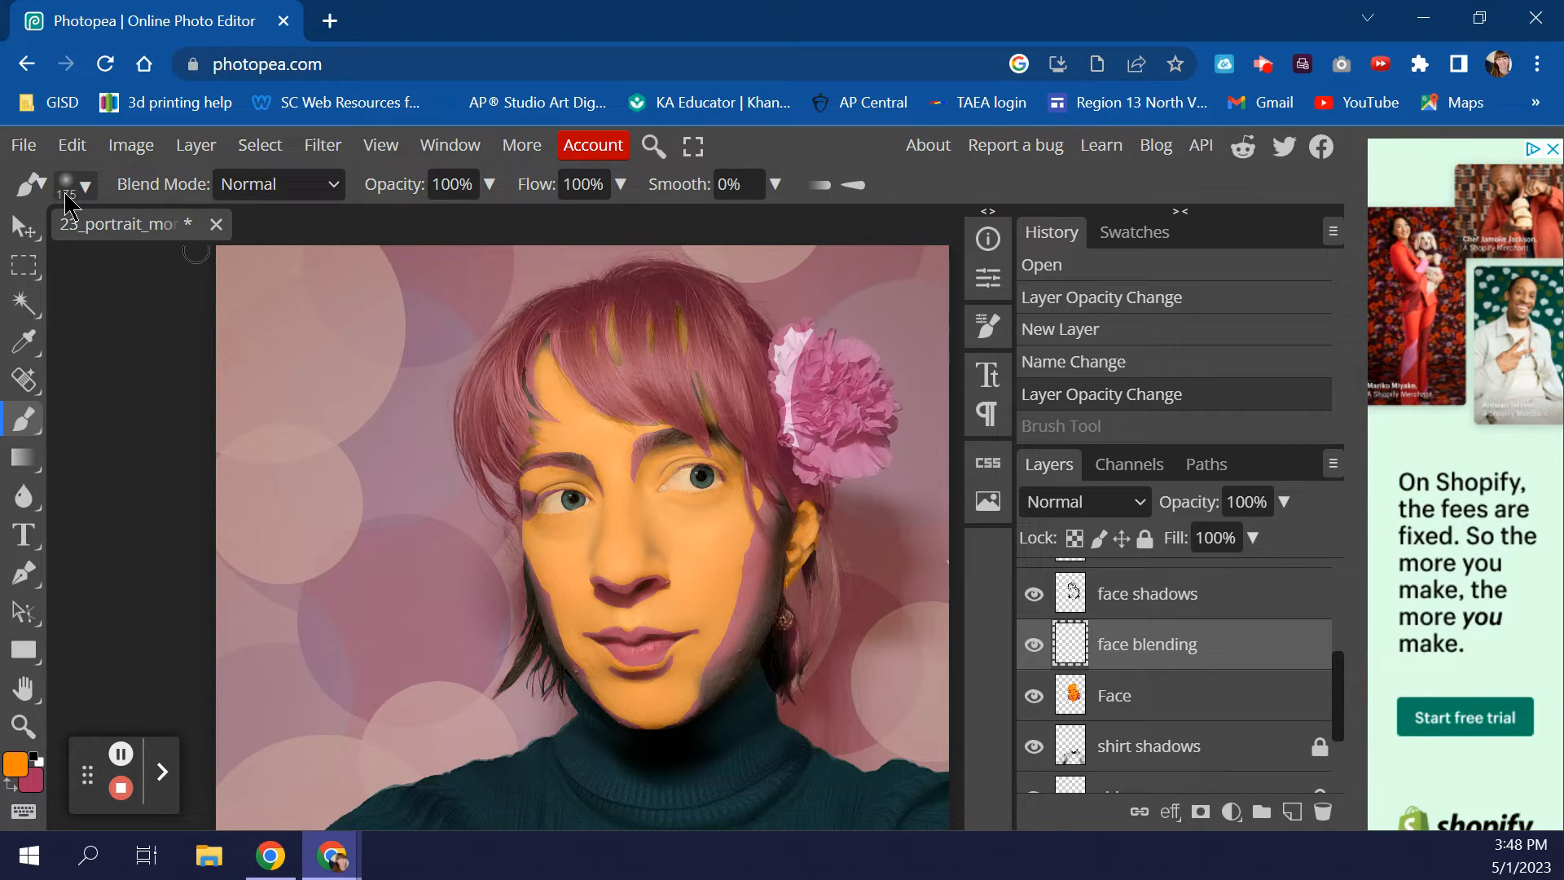
- Lower the brush opacity to 35% and zoom in around the face
{"action": "left_click", "coordinate": [489, 184]}
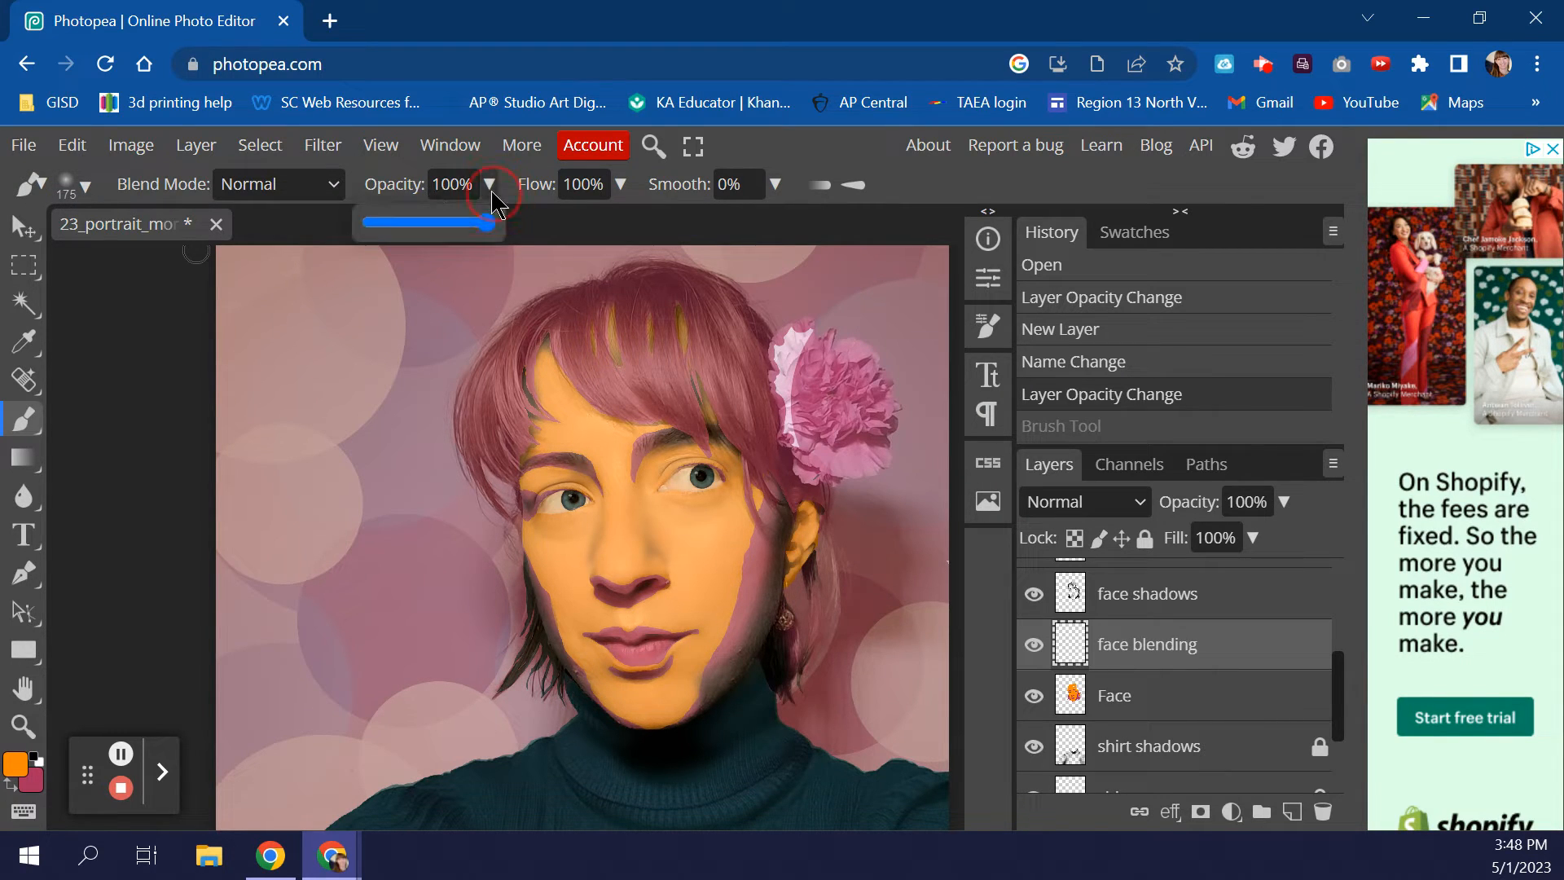
{"action": "left_click_drag", "start_coordinate": [489, 222], "coordinate": [427, 227]}
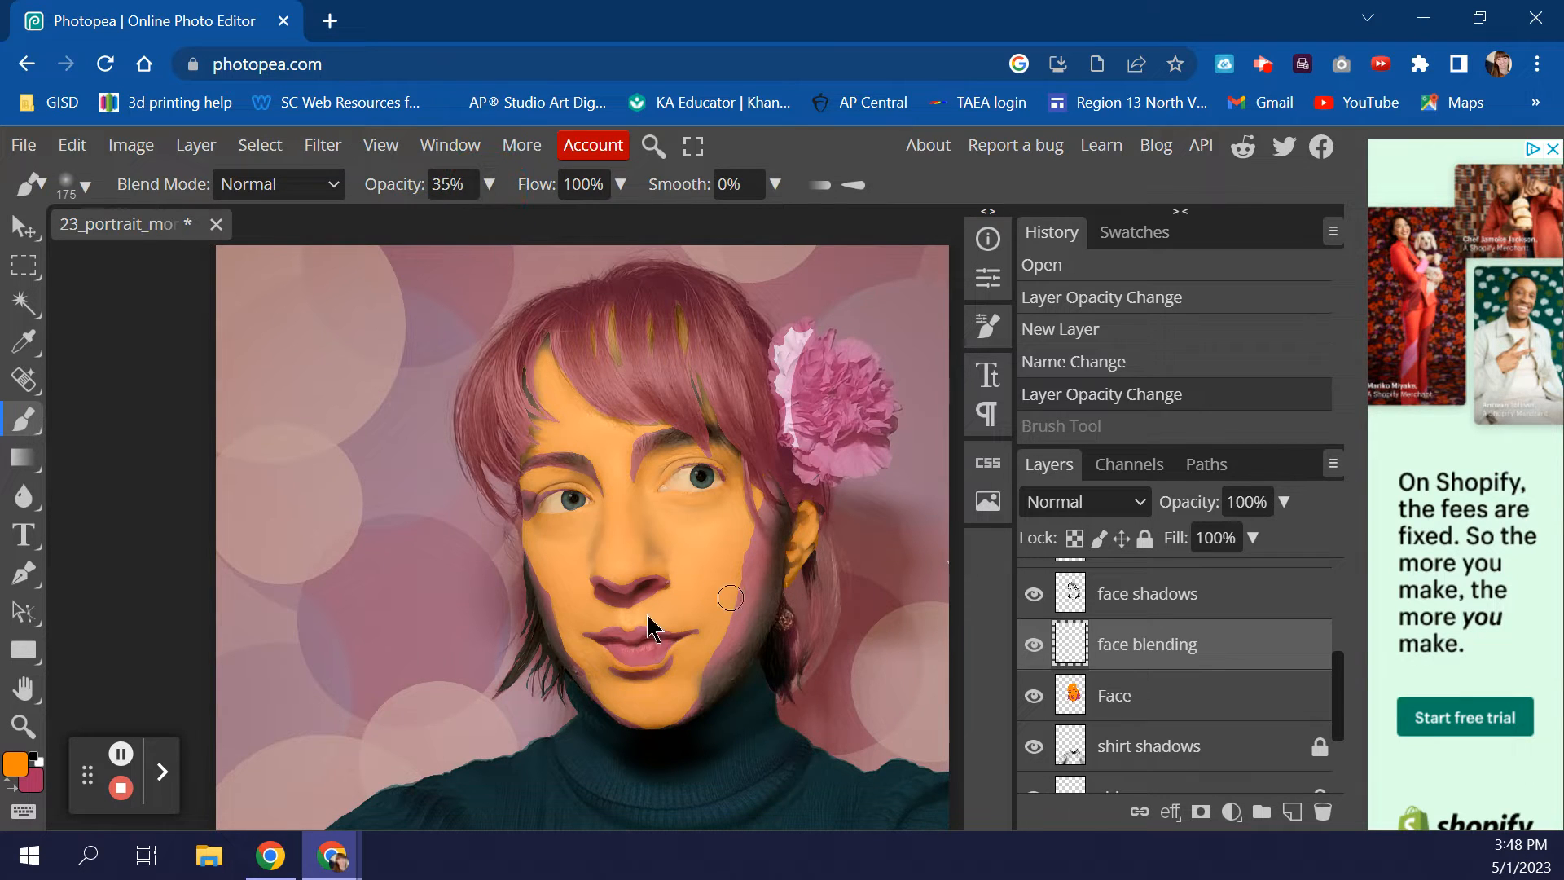
{"action": "left_click", "coordinate": [23, 725]}
{"action": "left_click", "coordinate": [713, 609]}
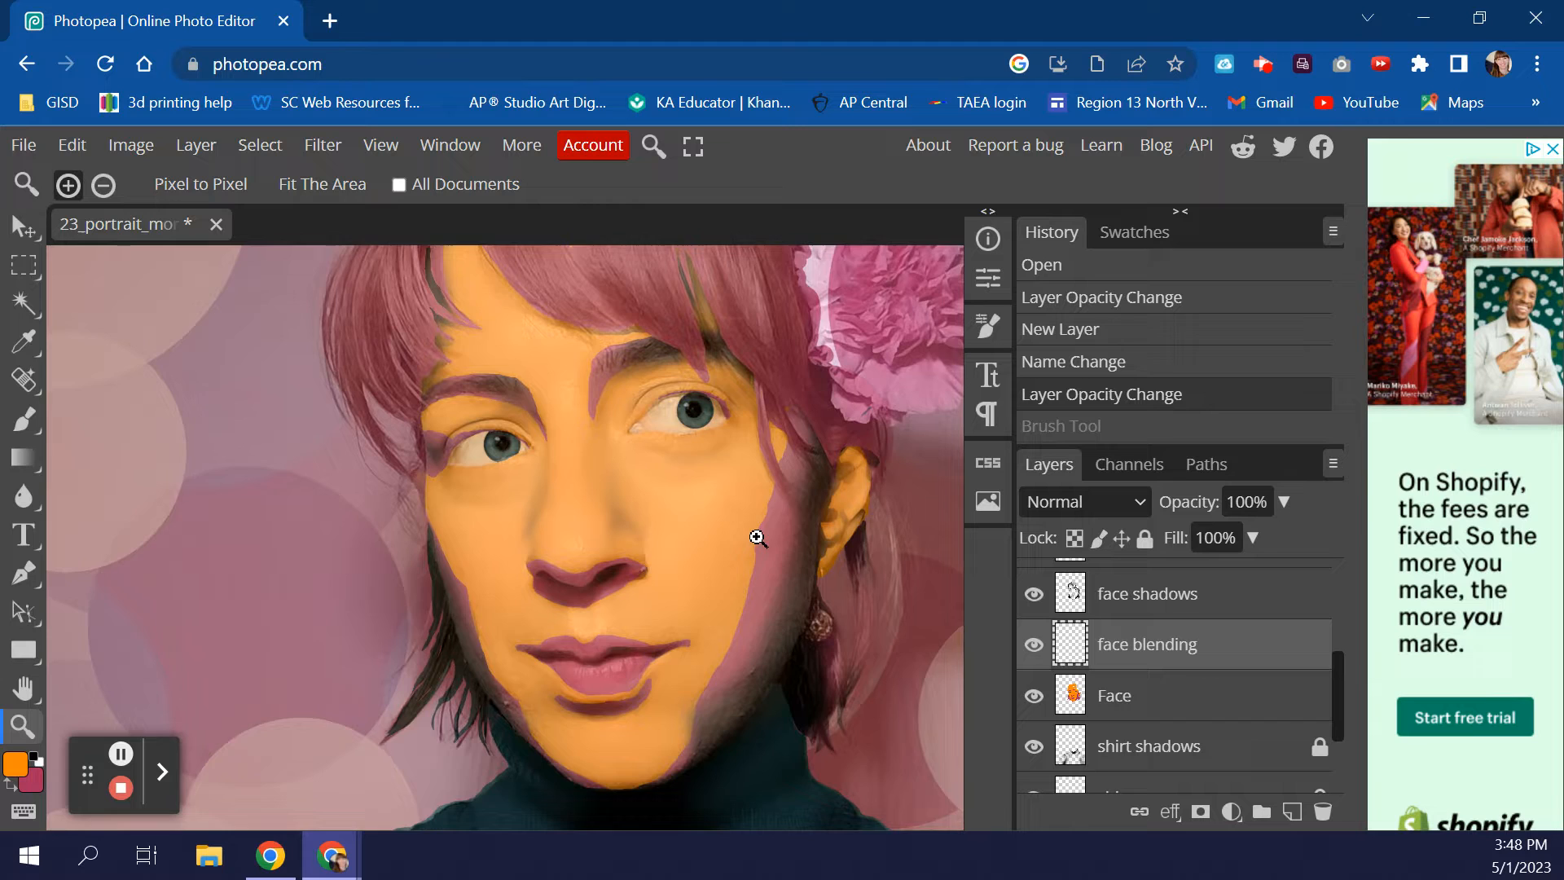
- Zoom in on the right cheek and blend orange over its purple shadow toward the lip corner
{"action": "left_click", "coordinate": [755, 553]}
{"action": "left_click", "coordinate": [757, 534]}
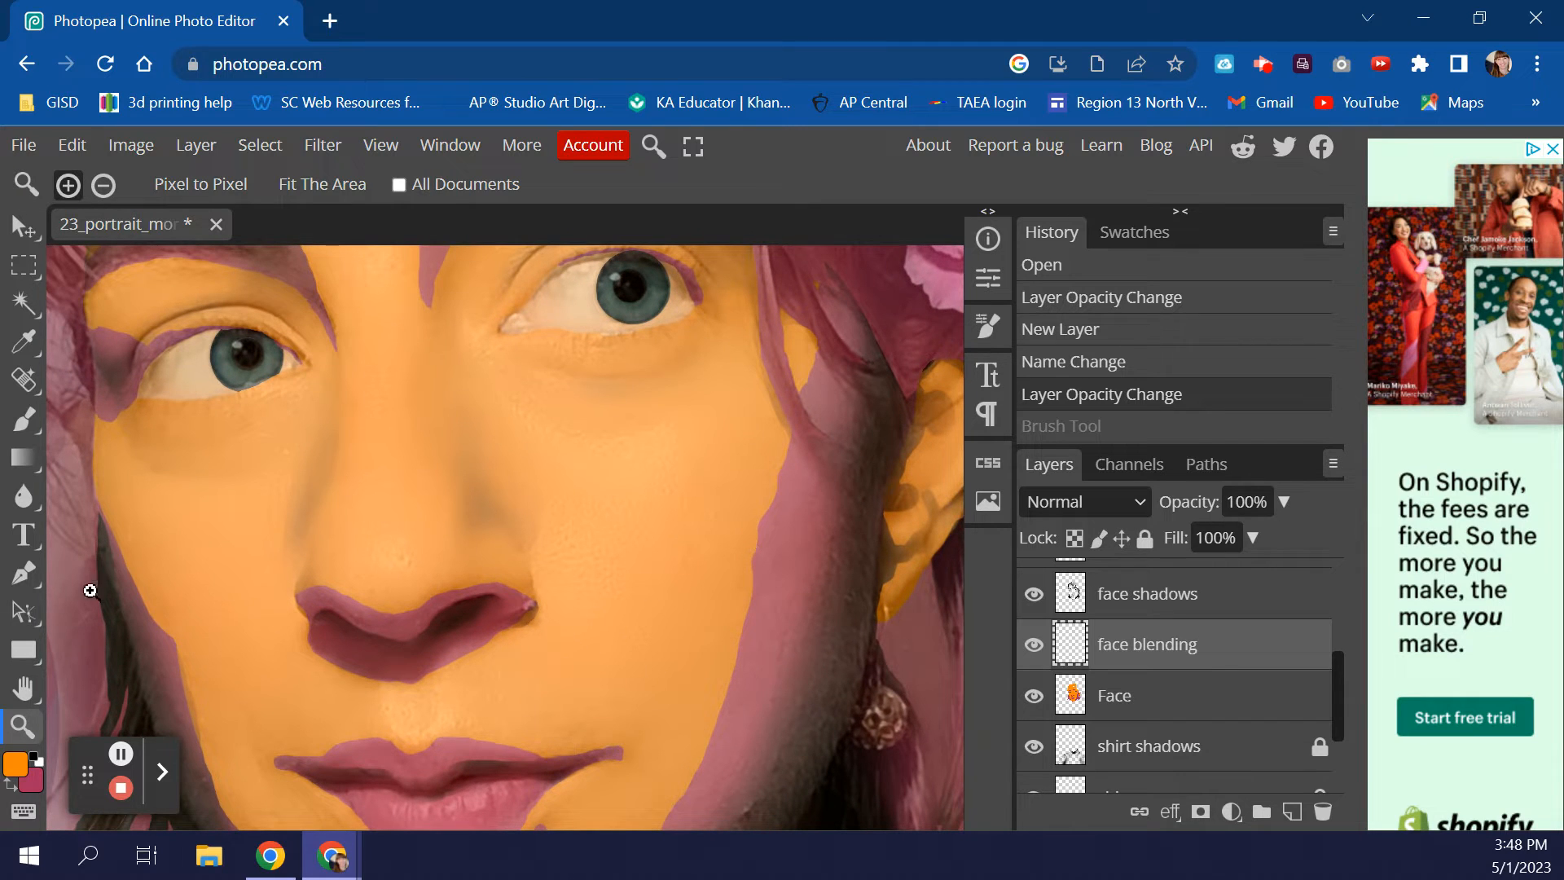
{"action": "left_click", "coordinate": [23, 419]}
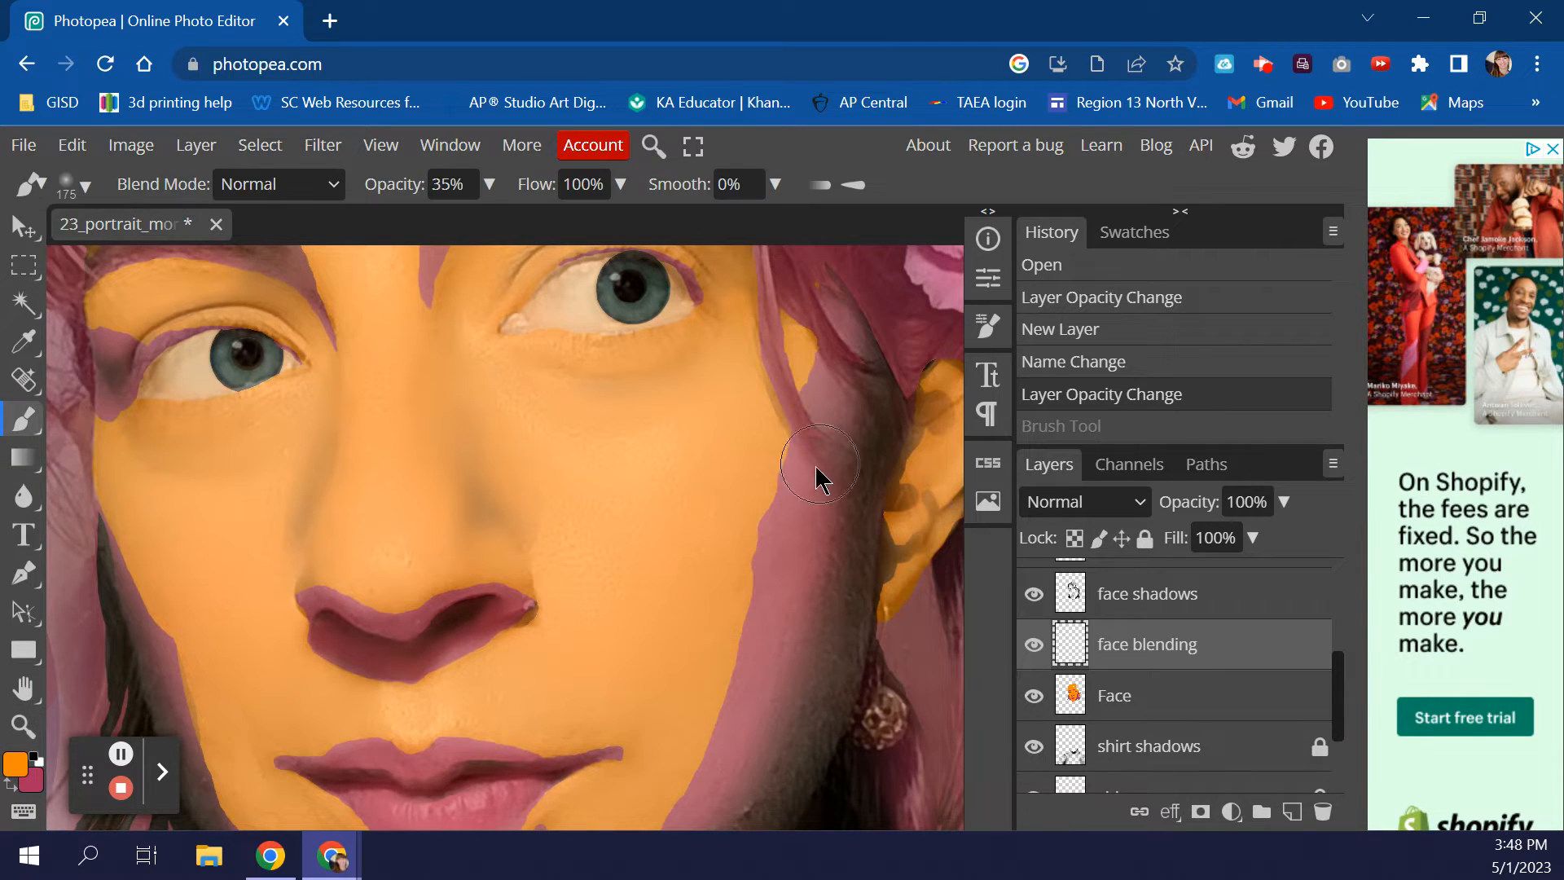
{"action": "mouse_move", "coordinate": [775, 367]}
{"action": "left_mouse_down"}
{"action": "mouse_move", "coordinate": [769, 485]}
{"action": "mouse_move", "coordinate": [706, 639]}
{"action": "left_mouse_up"}
{"action": "left_click_drag", "start_coordinate": [813, 326], "coordinate": [699, 733]}
{"action": "scroll", "coordinate": [738, 579], "scroll_direction": "down", "scroll_amount": 2}
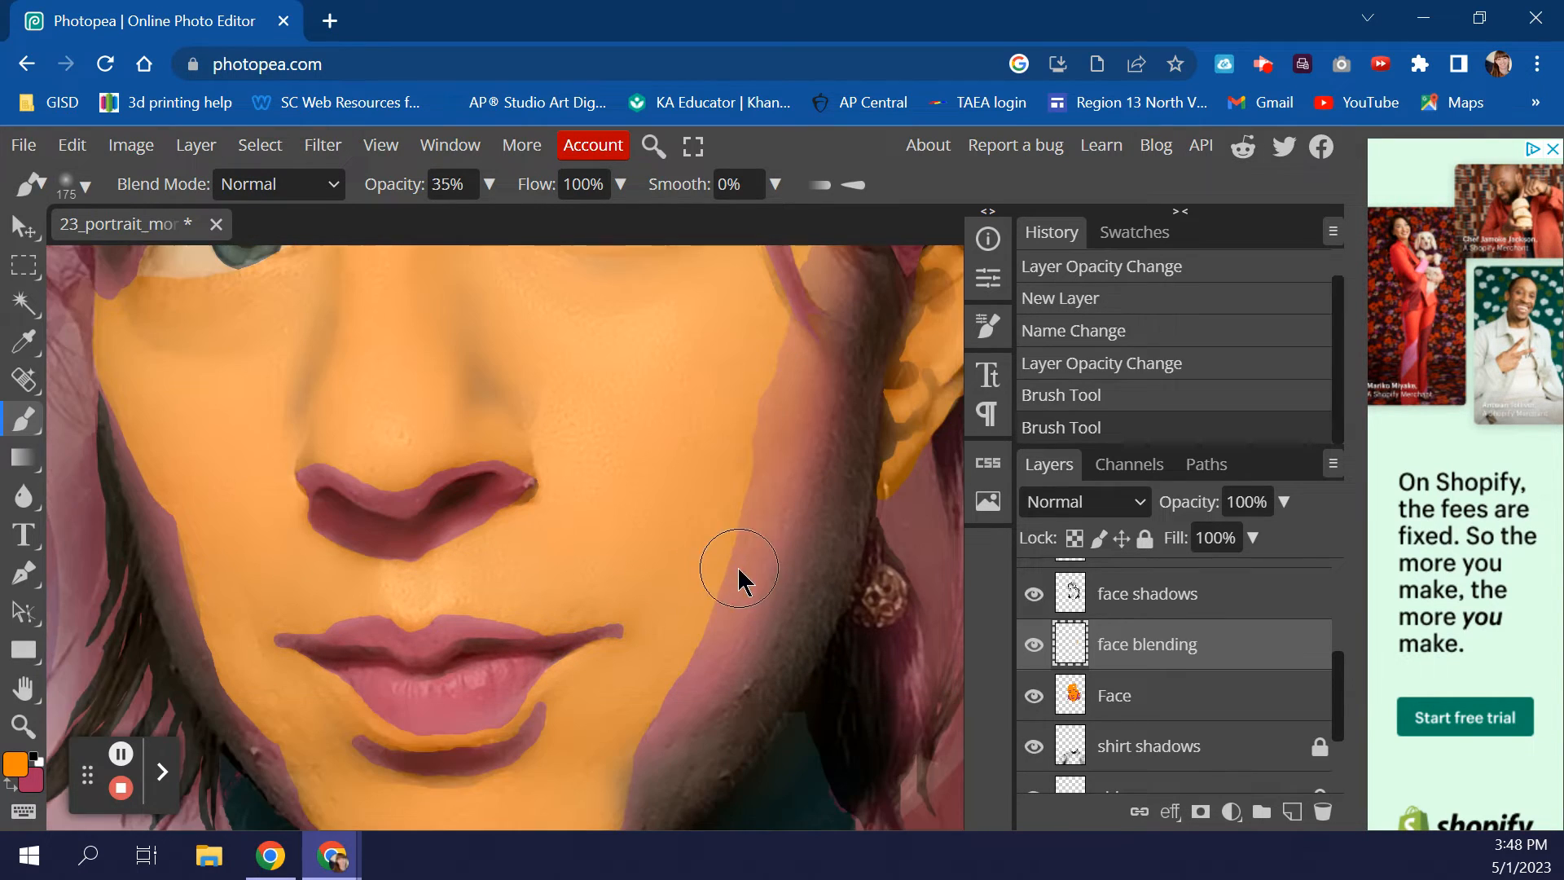
{"action": "mouse_move", "coordinate": [746, 383]}
{"action": "left_mouse_down"}
{"action": "mouse_move", "coordinate": [662, 627]}
{"action": "mouse_move", "coordinate": [719, 505]}
{"action": "mouse_move", "coordinate": [688, 630]}
{"action": "mouse_move", "coordinate": [635, 714]}
{"action": "left_mouse_up"}
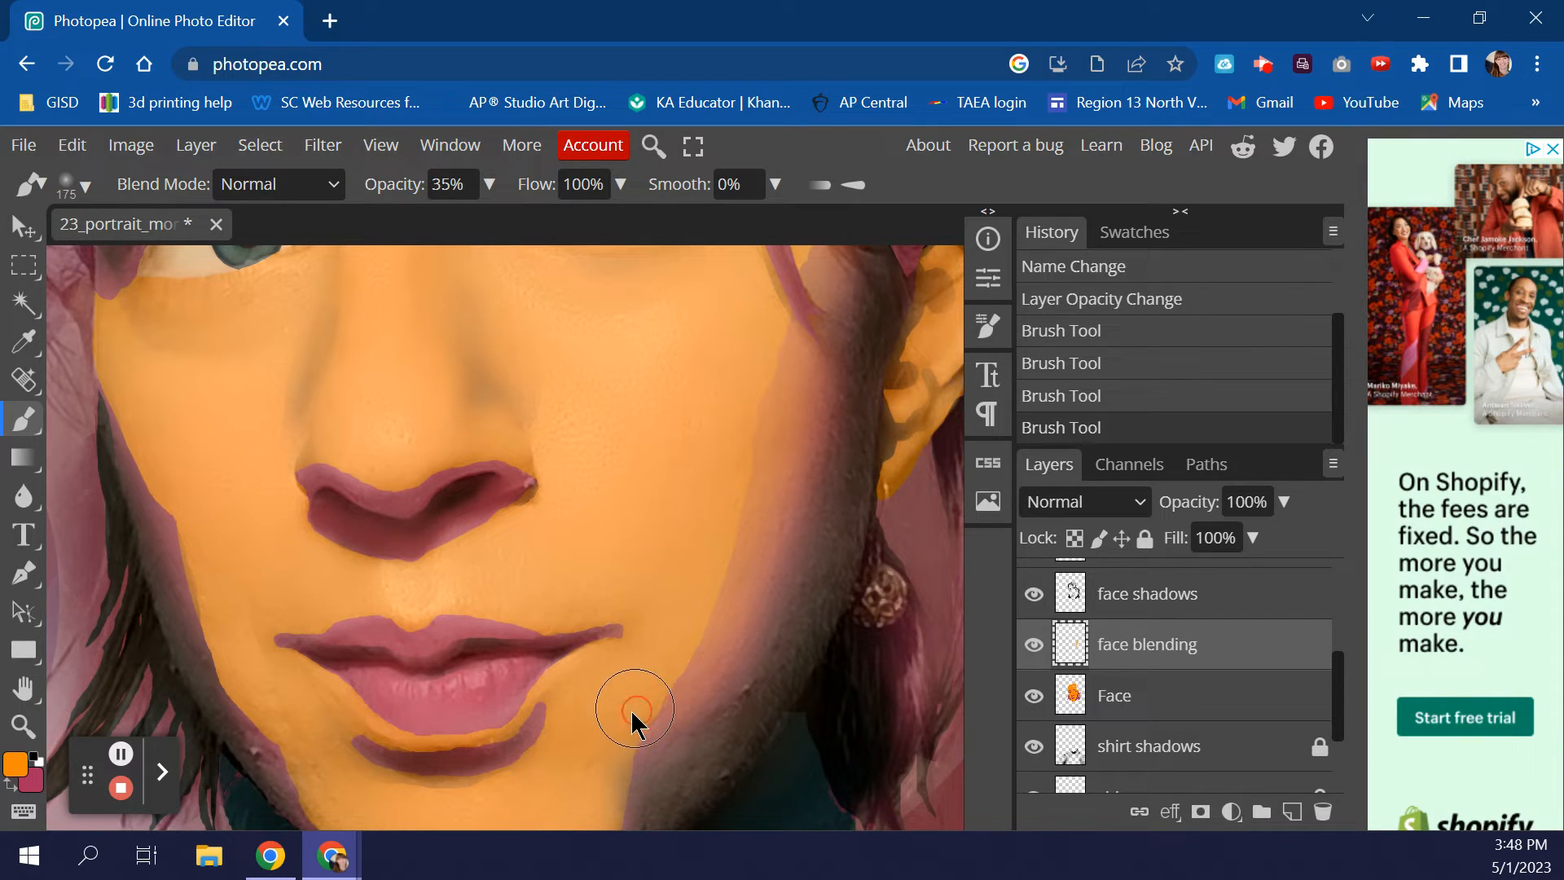
- Shrink the brush to 100 and blend orange down the jaw edge and along the upper cheek
{"action": "key", "text": "bracketleft"}
{"action": "key", "text": "bracketleft"}
{"action": "key", "text": "bracketleft"}
{"action": "left_click_drag", "start_coordinate": [691, 643], "coordinate": [635, 708]}
{"action": "mouse_move", "coordinate": [701, 650]}
{"action": "left_mouse_down"}
{"action": "mouse_move", "coordinate": [652, 711]}
{"action": "mouse_move", "coordinate": [670, 688]}
{"action": "left_mouse_up"}
{"action": "mouse_move", "coordinate": [698, 624]}
{"action": "left_mouse_down"}
{"action": "mouse_move", "coordinate": [619, 732]}
{"action": "mouse_move", "coordinate": [737, 581]}
{"action": "left_mouse_up"}
{"action": "mouse_move", "coordinate": [701, 628]}
{"action": "left_mouse_down"}
{"action": "mouse_move", "coordinate": [752, 455]}
{"action": "mouse_move", "coordinate": [756, 380]}
{"action": "mouse_move", "coordinate": [810, 362]}
{"action": "mouse_move", "coordinate": [794, 458]}
{"action": "left_mouse_up"}
{"action": "scroll", "coordinate": [751, 416], "scroll_direction": "up", "scroll_amount": 1}
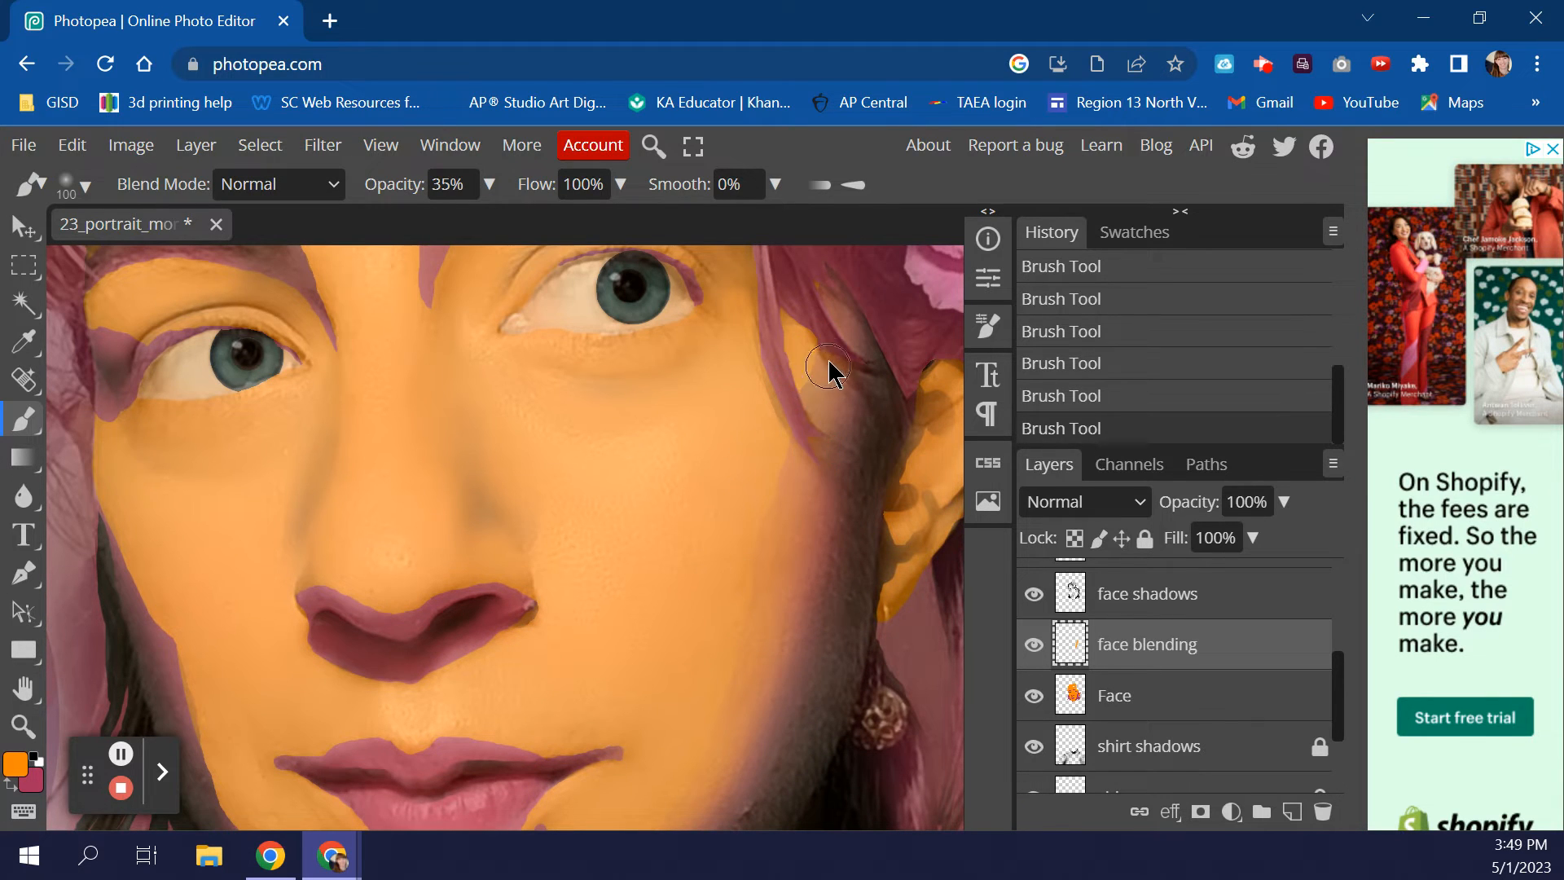
{"action": "left_click_drag", "start_coordinate": [813, 383], "coordinate": [771, 509]}
{"action": "mouse_move", "coordinate": [809, 365]}
{"action": "left_mouse_down"}
{"action": "mouse_move", "coordinate": [793, 510]}
{"action": "mouse_move", "coordinate": [746, 574]}
{"action": "mouse_move", "coordinate": [778, 424]}
{"action": "left_mouse_up"}
{"action": "mouse_move", "coordinate": [800, 358]}
{"action": "left_mouse_down"}
{"action": "mouse_move", "coordinate": [702, 744]}
{"action": "mouse_move", "coordinate": [733, 664]}
{"action": "mouse_move", "coordinate": [754, 515]}
{"action": "left_mouse_up"}
{"action": "mouse_move", "coordinate": [736, 607]}
{"action": "left_mouse_down"}
{"action": "mouse_move", "coordinate": [702, 730]}
{"action": "mouse_move", "coordinate": [740, 584]}
{"action": "left_mouse_up"}
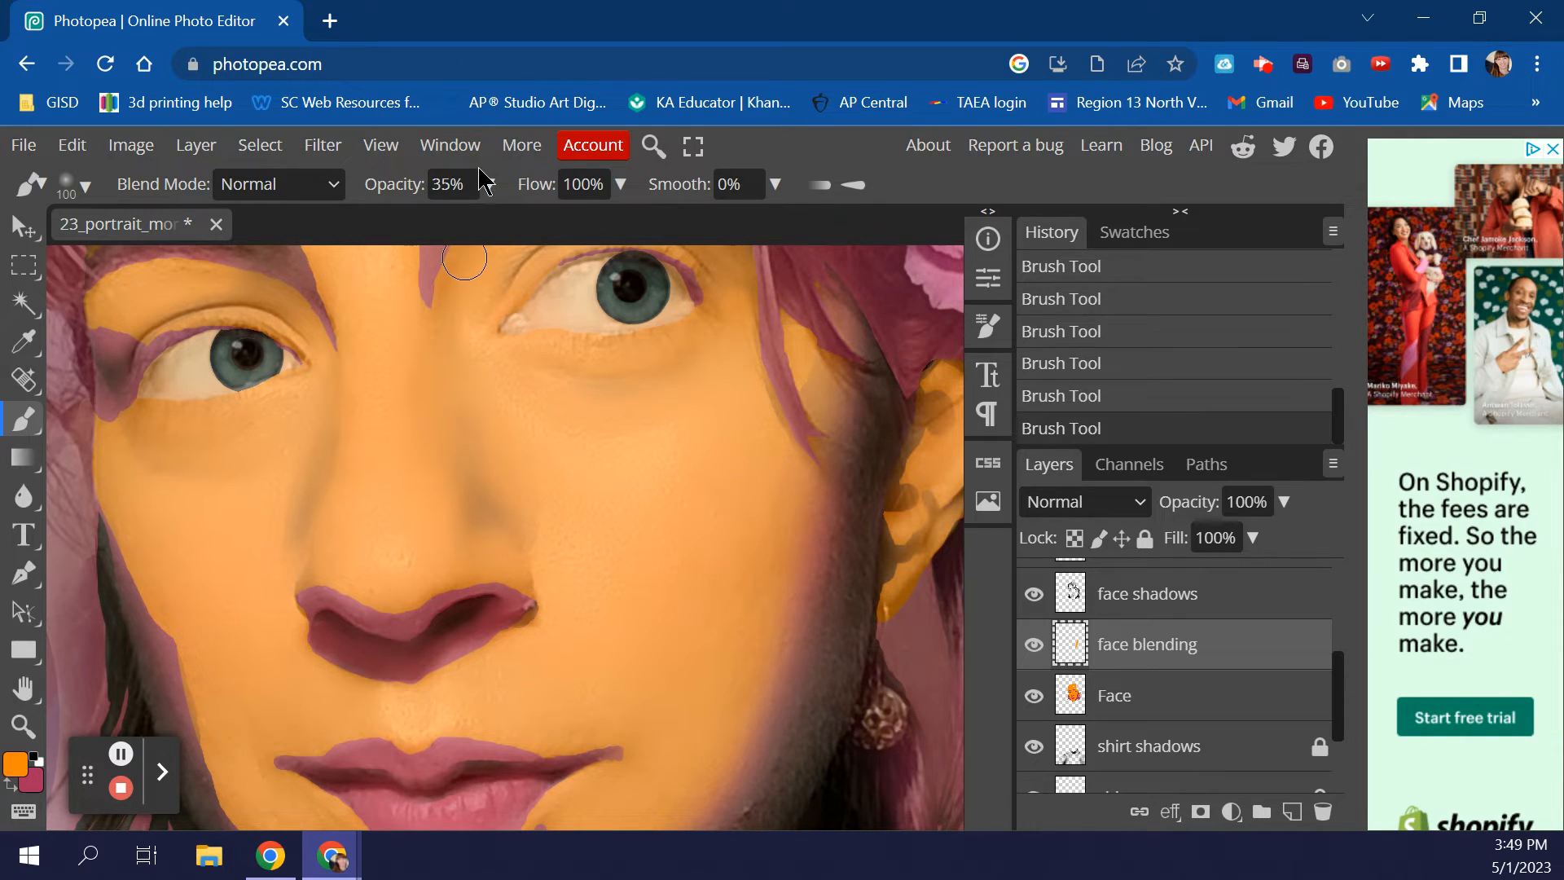
- Raise the brush opacity to 53% and dab orange along the cheek and hair edge
{"action": "left_click", "coordinate": [490, 185]}
{"action": "left_click_drag", "start_coordinate": [426, 226], "coordinate": [433, 223]}
{"action": "left_click", "coordinate": [738, 509]}
{"action": "left_click", "coordinate": [741, 604]}
{"action": "mouse_move", "coordinate": [775, 529]}
{"action": "left_mouse_down"}
{"action": "mouse_move", "coordinate": [730, 663]}
{"action": "mouse_move", "coordinate": [799, 363]}
{"action": "mouse_move", "coordinate": [800, 426]}
{"action": "mouse_move", "coordinate": [789, 384]}
{"action": "mouse_move", "coordinate": [780, 448]}
{"action": "mouse_move", "coordinate": [798, 375]}
{"action": "mouse_move", "coordinate": [808, 410]}
{"action": "mouse_move", "coordinate": [789, 370]}
{"action": "mouse_move", "coordinate": [778, 456]}
{"action": "left_mouse_up"}
{"action": "scroll", "coordinate": [728, 521], "scroll_direction": "down", "scroll_amount": 3}
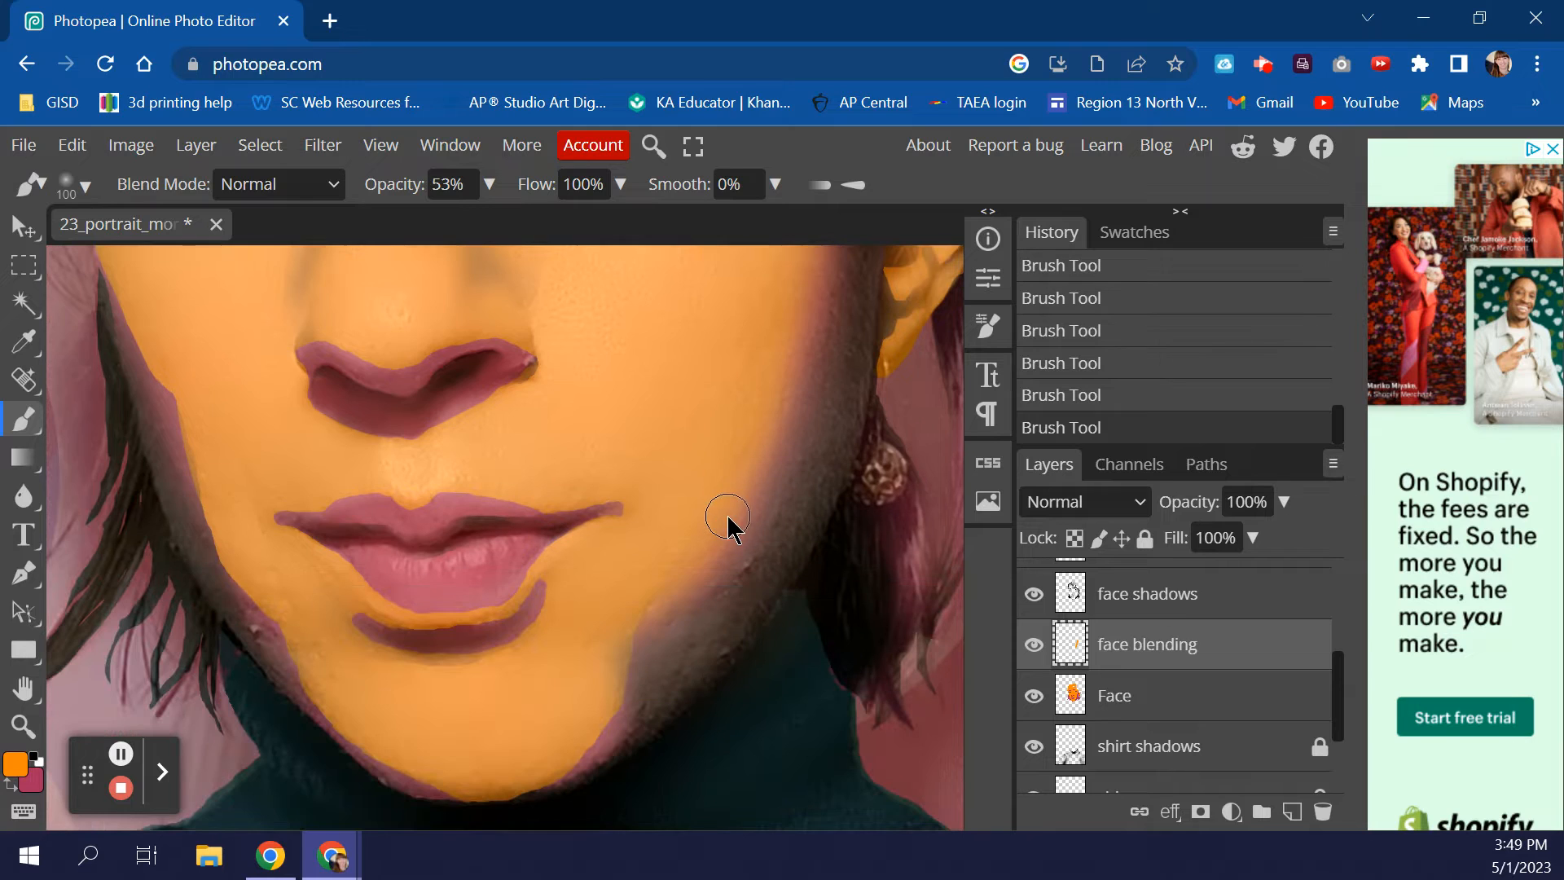
- Blend orange along the chin and its lower-left edge with a 70 px brush at 35% opacity
{"action": "mouse_move", "coordinate": [677, 562]}
{"action": "left_mouse_down"}
{"action": "mouse_move", "coordinate": [603, 644]}
{"action": "mouse_move", "coordinate": [619, 628]}
{"action": "mouse_move", "coordinate": [626, 660]}
{"action": "mouse_move", "coordinate": [639, 657]}
{"action": "mouse_move", "coordinate": [632, 628]}
{"action": "mouse_move", "coordinate": [601, 716]}
{"action": "mouse_move", "coordinate": [611, 685]}
{"action": "mouse_move", "coordinate": [567, 709]}
{"action": "left_mouse_up"}
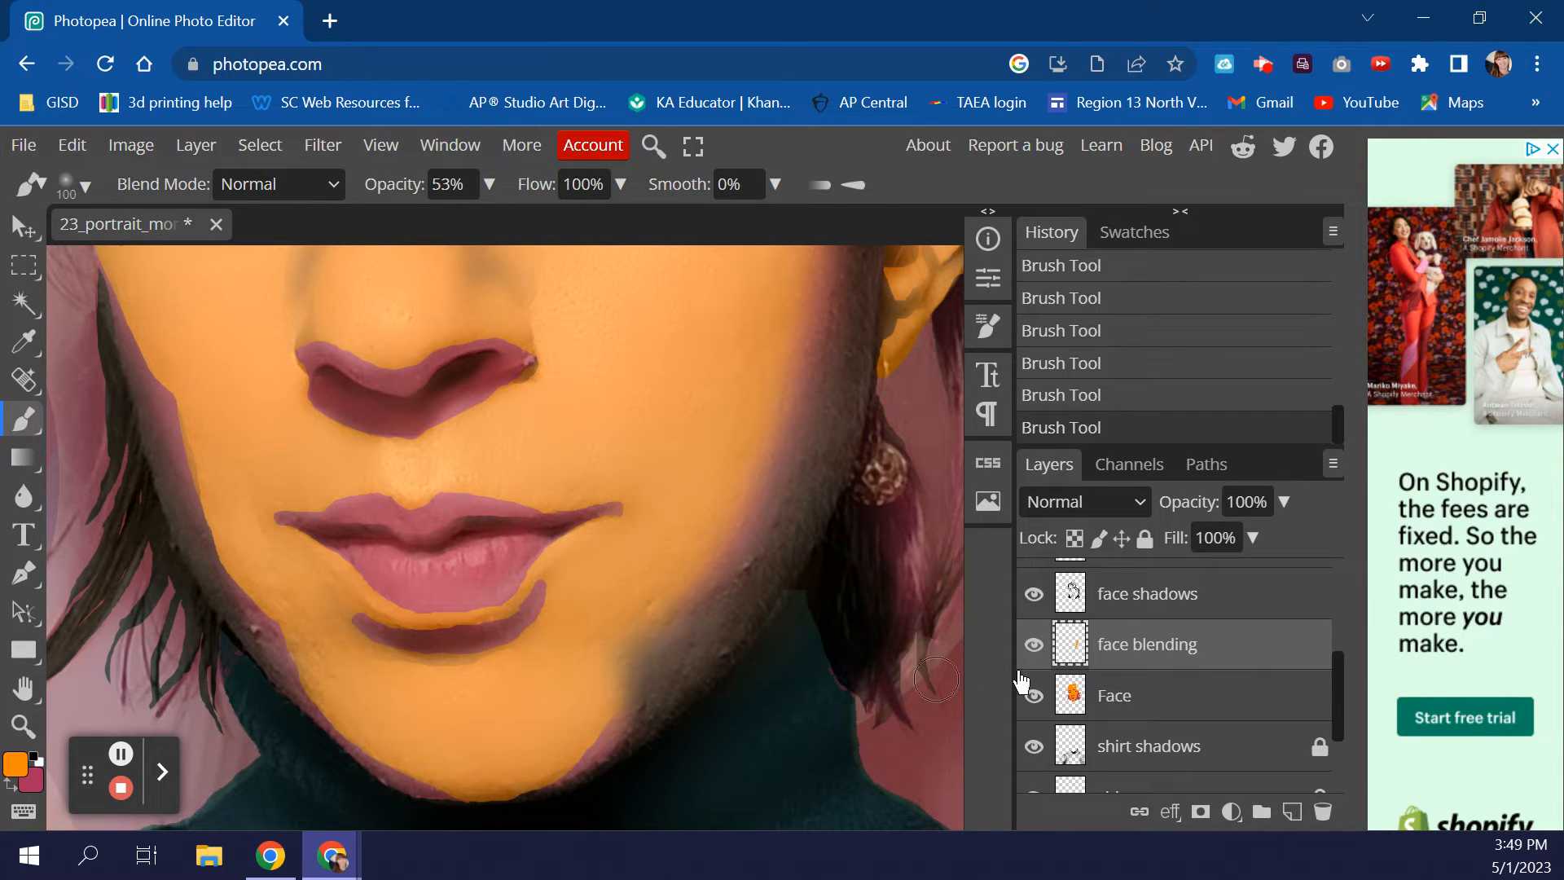
{"action": "key", "text": "bracketleft"}
{"action": "key", "text": "bracketleft"}
{"action": "key", "text": "bracketleft"}
{"action": "left_click", "coordinate": [489, 184]}
{"action": "left_click_drag", "start_coordinate": [432, 223], "coordinate": [421, 226]}
{"action": "left_click_drag", "start_coordinate": [611, 723], "coordinate": [564, 756]}
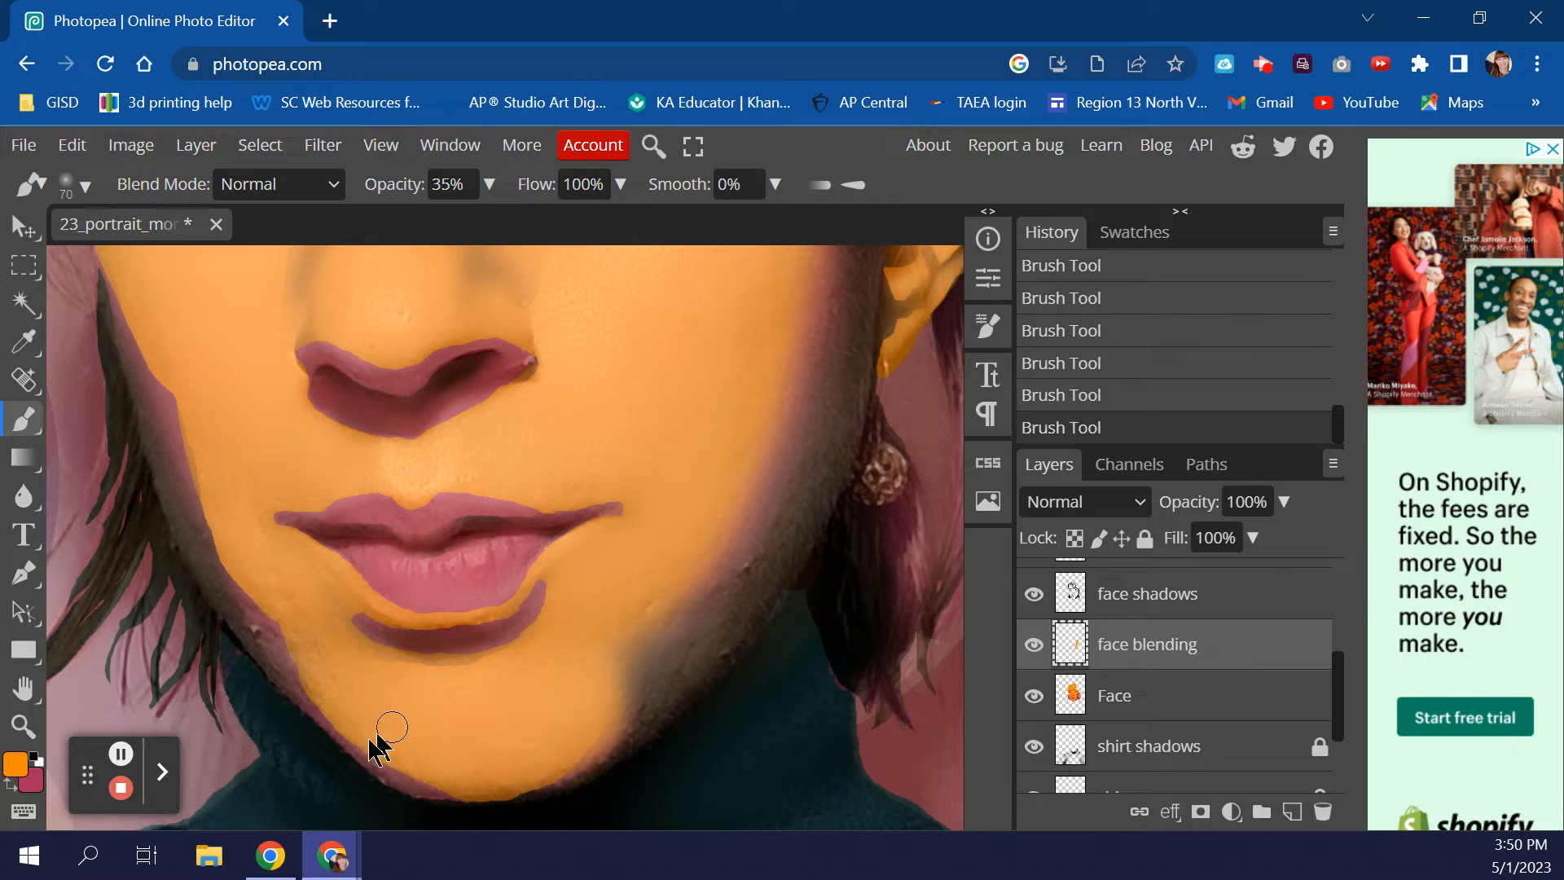
{"action": "mouse_move", "coordinate": [390, 760]}
{"action": "left_mouse_down"}
{"action": "mouse_move", "coordinate": [452, 778]}
{"action": "mouse_move", "coordinate": [374, 739]}
{"action": "mouse_move", "coordinate": [414, 770]}
{"action": "mouse_move", "coordinate": [467, 773]}
{"action": "mouse_move", "coordinate": [431, 778]}
{"action": "mouse_move", "coordinate": [382, 742]}
{"action": "mouse_move", "coordinate": [462, 773]}
{"action": "mouse_move", "coordinate": [392, 738]}
{"action": "mouse_move", "coordinate": [456, 776]}
{"action": "mouse_move", "coordinate": [382, 740]}
{"action": "left_mouse_up"}
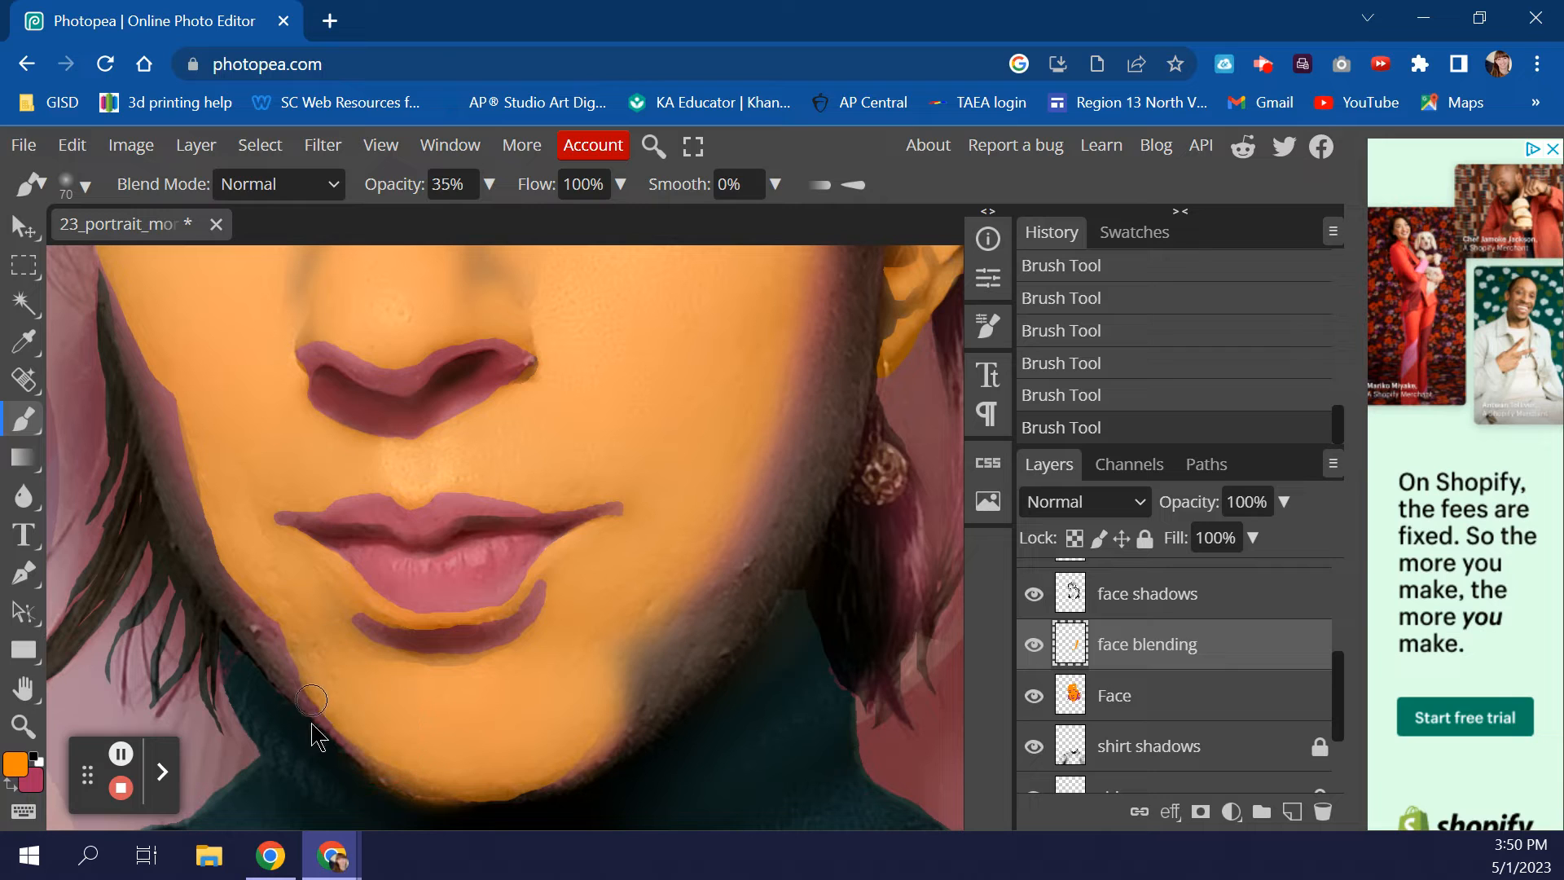
{"action": "left_click_drag", "start_coordinate": [290, 717], "coordinate": [391, 772]}
{"action": "key", "text": "ctrl+z"}
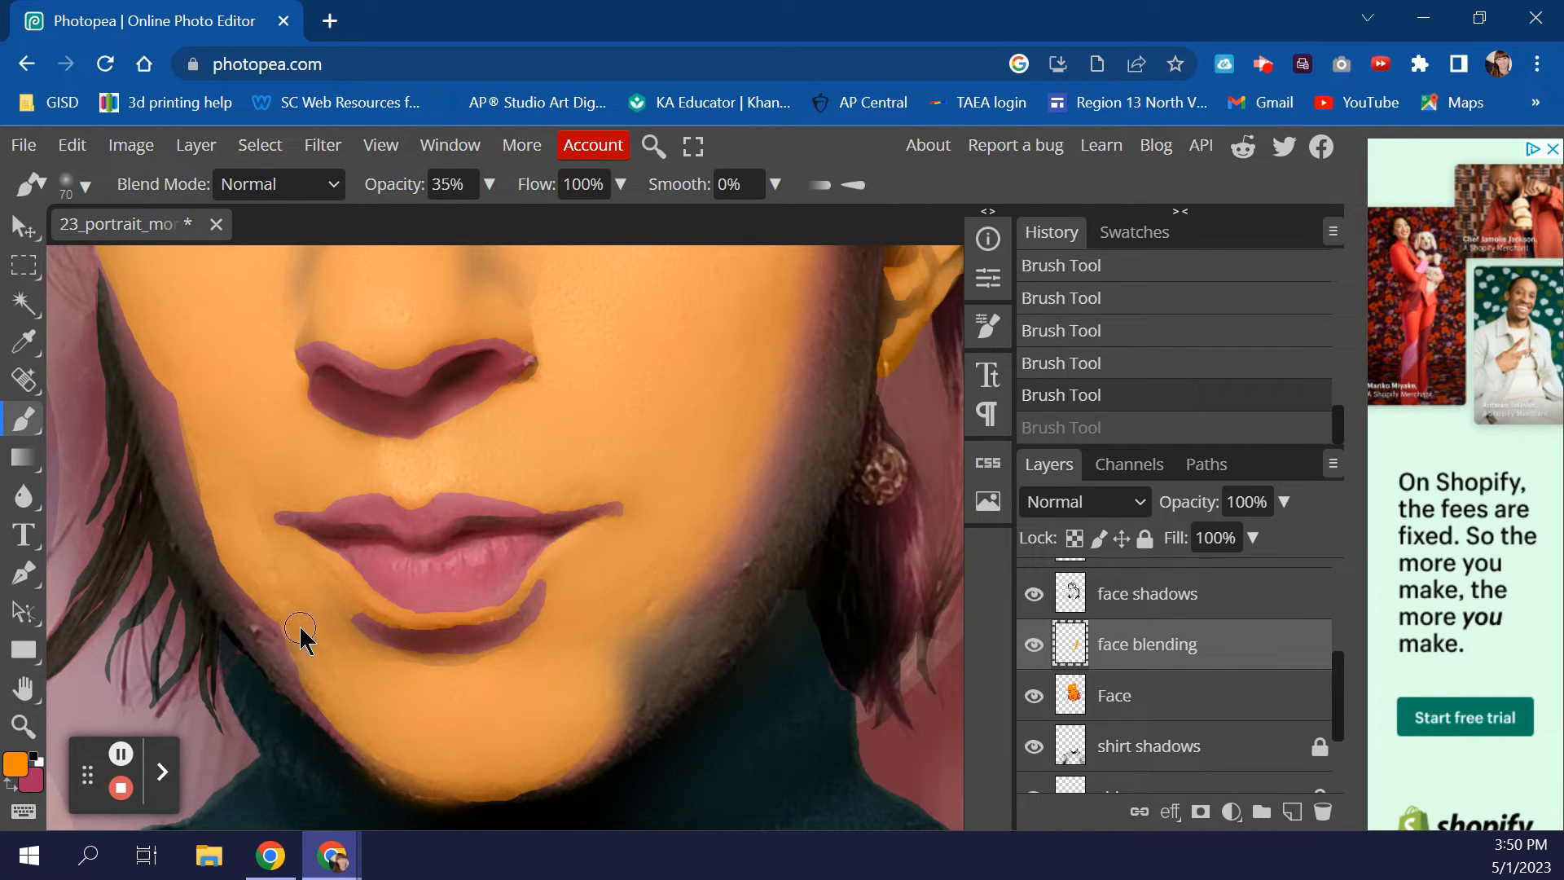
{"action": "left_click_drag", "start_coordinate": [278, 623], "coordinate": [300, 662]}
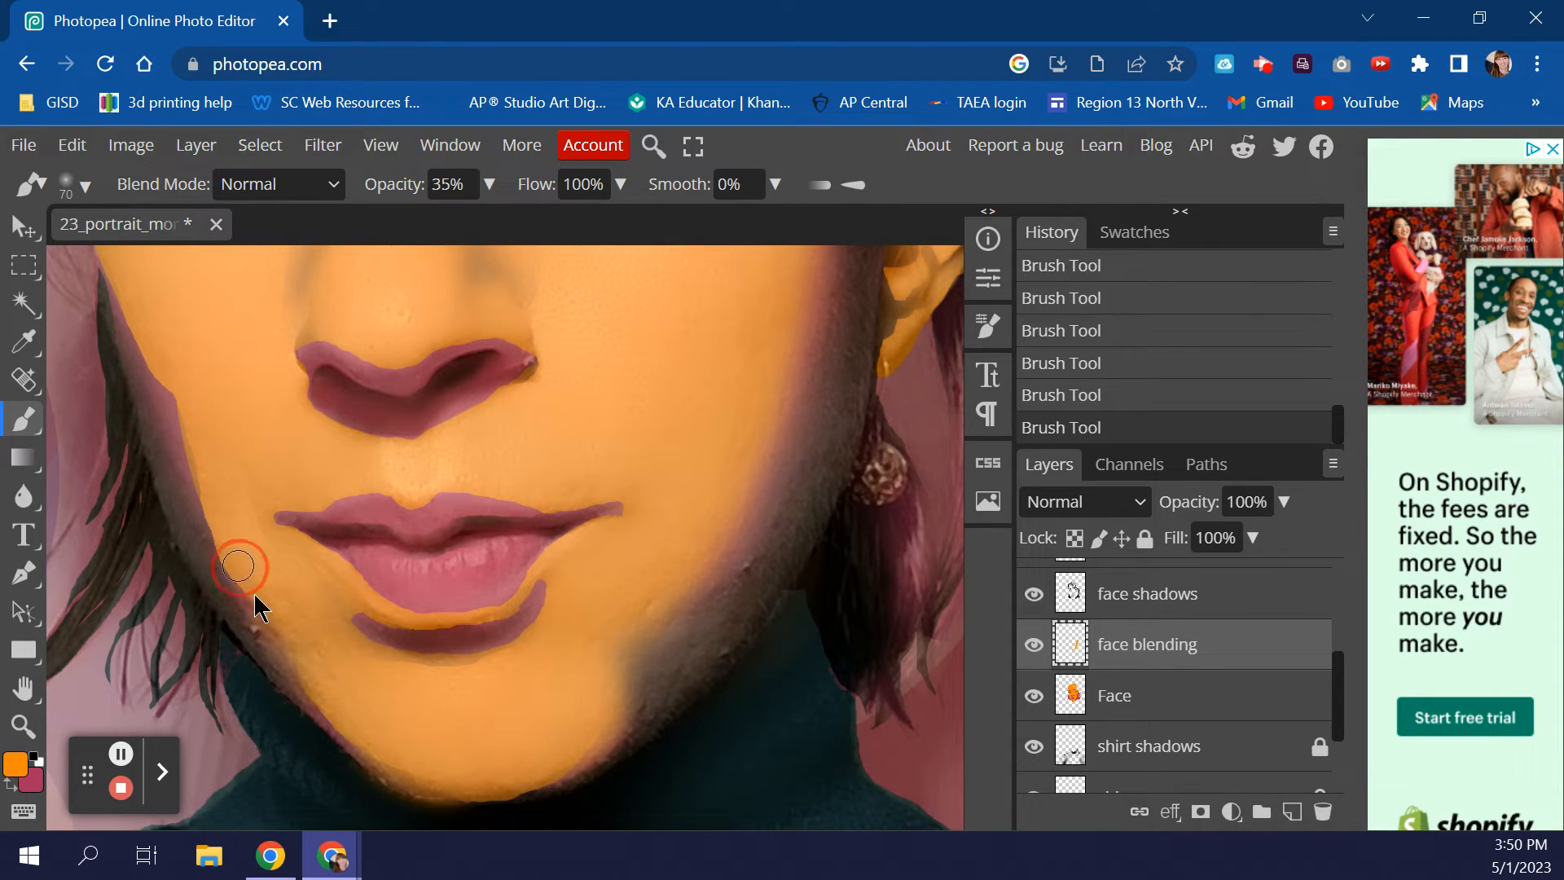
- Blend up the left jaw toward the hair, then enlarge the brush to 100 at 53% opacity
{"action": "mouse_move", "coordinate": [269, 605]}
{"action": "left_mouse_down"}
{"action": "mouse_move", "coordinate": [221, 564]}
{"action": "mouse_move", "coordinate": [228, 544]}
{"action": "left_mouse_up"}
{"action": "mouse_move", "coordinate": [170, 383]}
{"action": "left_mouse_down"}
{"action": "mouse_move", "coordinate": [197, 423]}
{"action": "mouse_move", "coordinate": [180, 382]}
{"action": "left_mouse_up"}
{"action": "key", "text": "]"}
{"action": "left_click", "coordinate": [194, 427]}
{"action": "left_click", "coordinate": [489, 184]}
{"action": "left_click_drag", "start_coordinate": [408, 222], "coordinate": [432, 224]}
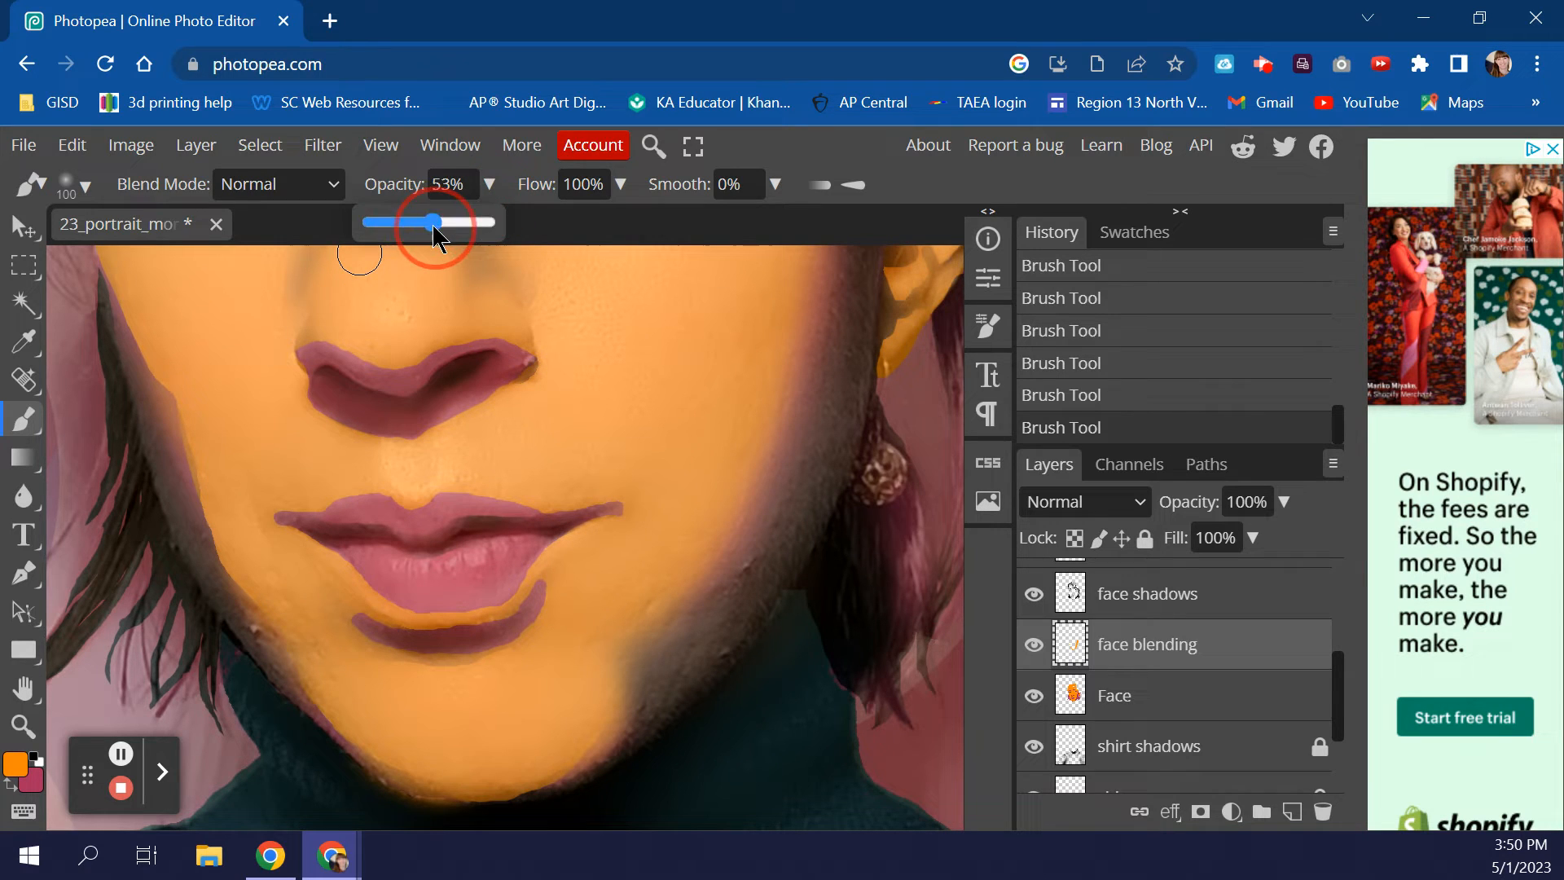
- Soften the dark left cheek and jaw edge with orange strokes, shrinking the brush to 70
{"action": "left_click", "coordinate": [196, 404]}
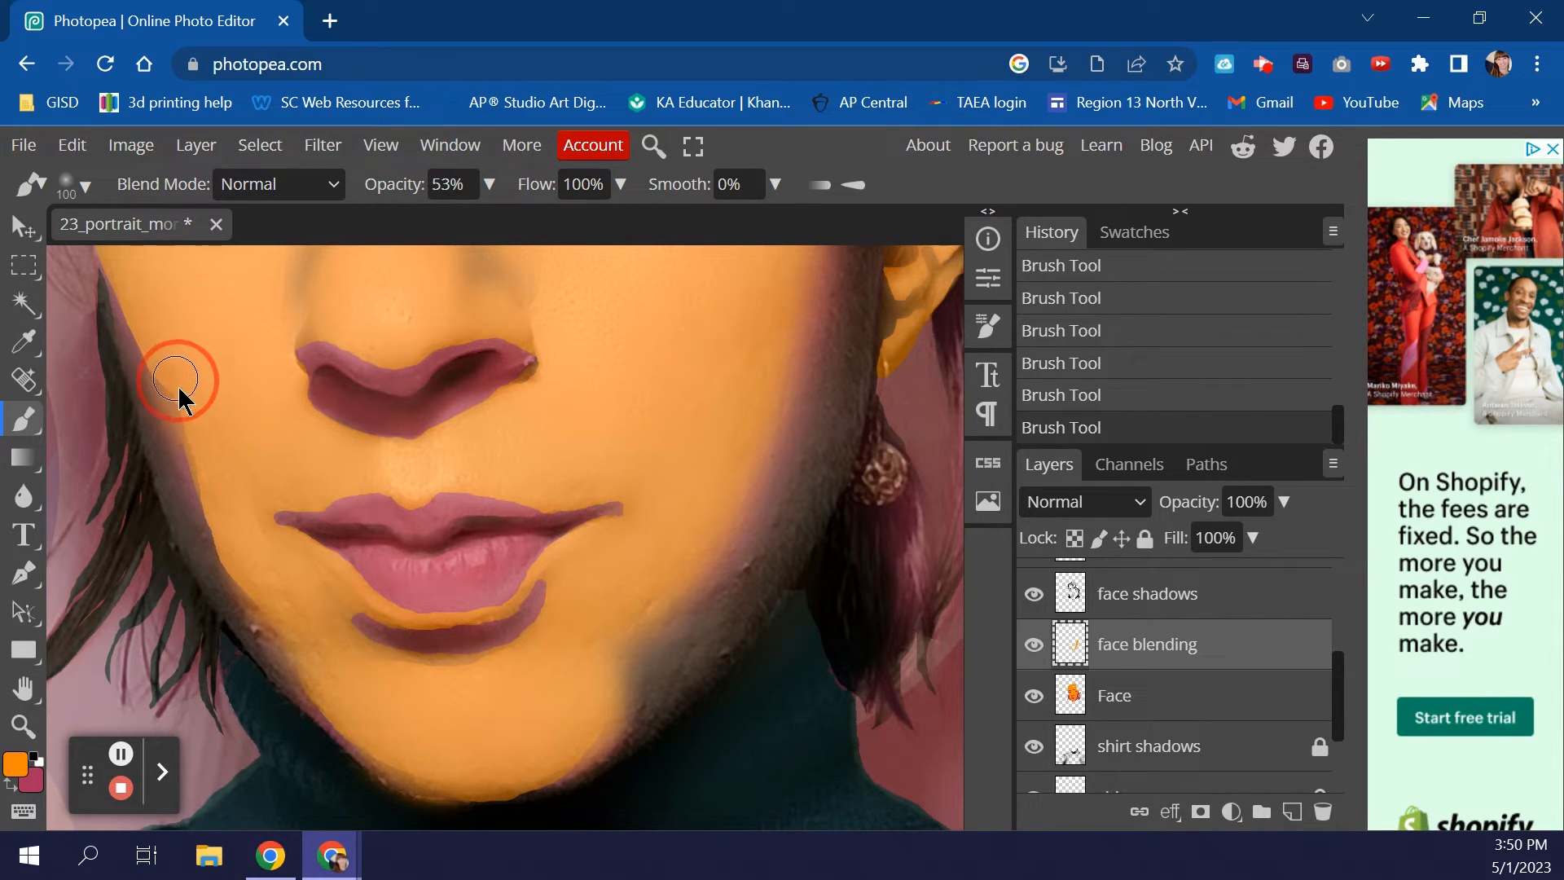
{"action": "mouse_move", "coordinate": [202, 456]}
{"action": "left_mouse_down"}
{"action": "mouse_move", "coordinate": [195, 419]}
{"action": "mouse_move", "coordinate": [224, 545]}
{"action": "mouse_move", "coordinate": [199, 436]}
{"action": "mouse_move", "coordinate": [233, 523]}
{"action": "mouse_move", "coordinate": [202, 466]}
{"action": "mouse_move", "coordinate": [228, 562]}
{"action": "mouse_move", "coordinate": [192, 430]}
{"action": "left_mouse_up"}
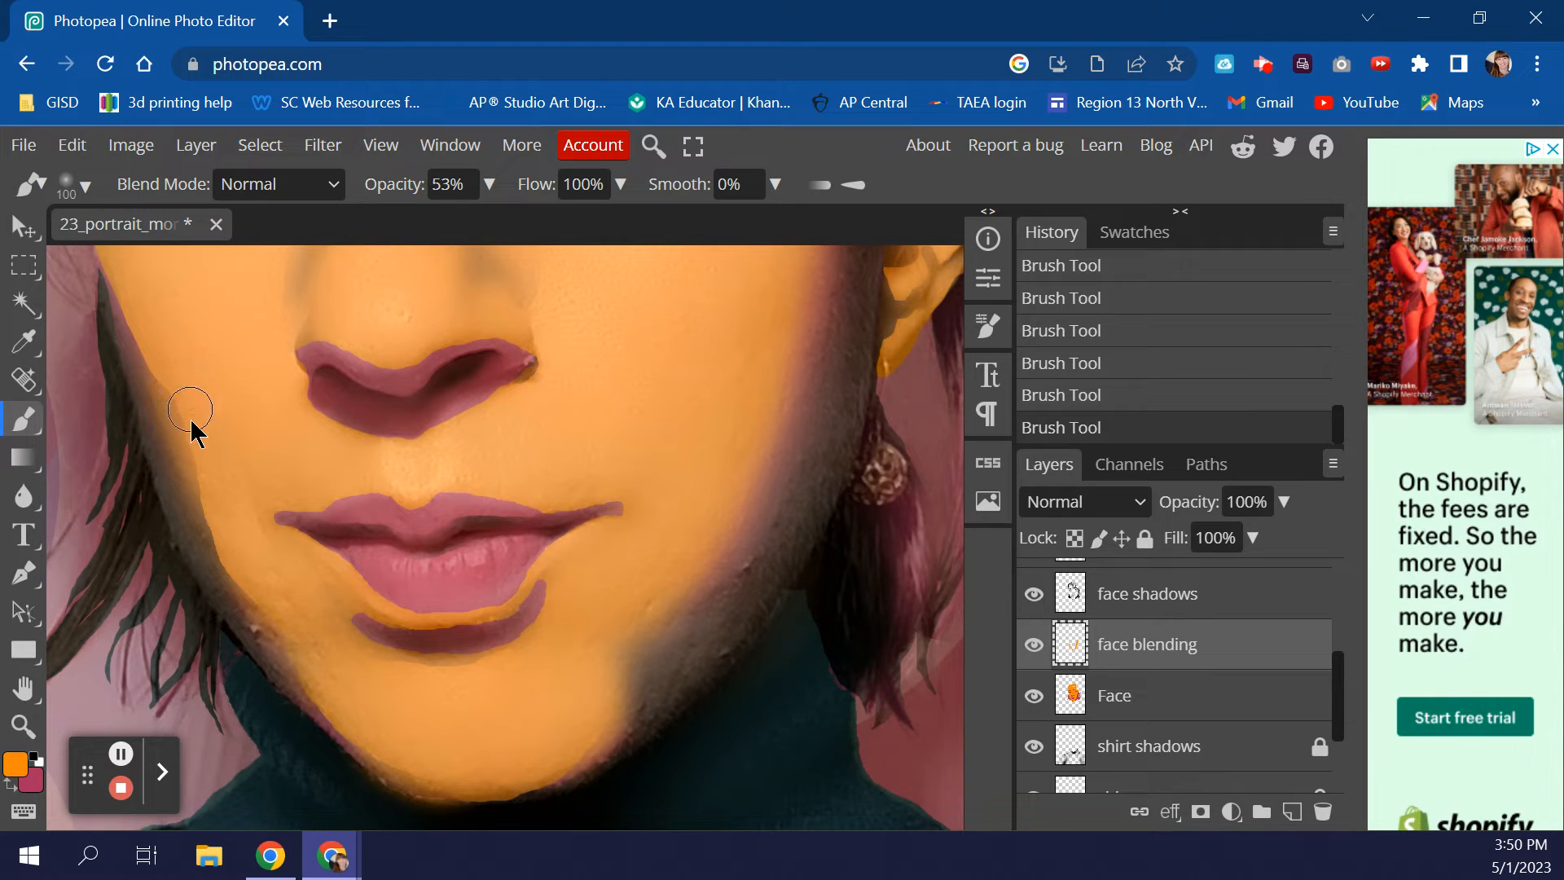
{"action": "mouse_move", "coordinate": [162, 342]}
{"action": "left_mouse_down"}
{"action": "mouse_move", "coordinate": [200, 452]}
{"action": "mouse_move", "coordinate": [169, 411]}
{"action": "mouse_move", "coordinate": [154, 337]}
{"action": "mouse_move", "coordinate": [185, 430]}
{"action": "left_mouse_up"}
{"action": "mouse_move", "coordinate": [156, 335]}
{"action": "left_mouse_down"}
{"action": "mouse_move", "coordinate": [212, 446]}
{"action": "mouse_move", "coordinate": [189, 344]}
{"action": "mouse_move", "coordinate": [199, 419]}
{"action": "left_mouse_up"}
{"action": "mouse_move", "coordinate": [227, 494]}
{"action": "left_mouse_down"}
{"action": "mouse_move", "coordinate": [203, 423]}
{"action": "mouse_move", "coordinate": [214, 405]}
{"action": "left_mouse_up"}
{"action": "key", "text": "bracketleft"}
{"action": "key", "text": "bracketleft"}
{"action": "mouse_move", "coordinate": [175, 364]}
{"action": "left_mouse_down"}
{"action": "mouse_move", "coordinate": [187, 435]}
{"action": "mouse_move", "coordinate": [148, 349]}
{"action": "left_mouse_up"}
- Raise the brush opacity to 80% and step back to the first brush stroke state
{"action": "left_click", "coordinate": [489, 184]}
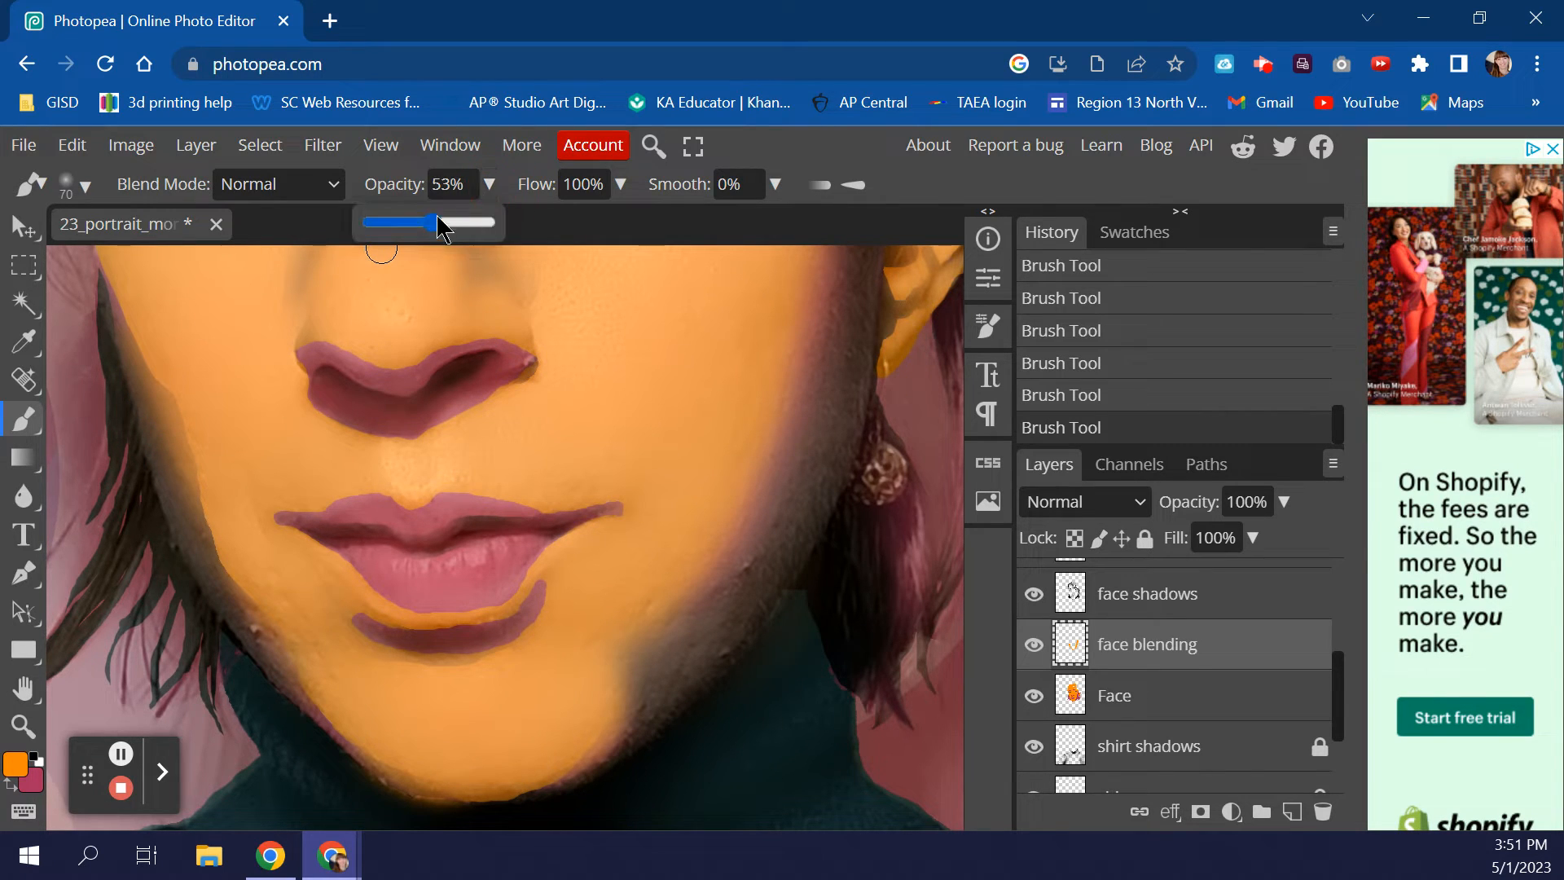
{"action": "left_click_drag", "start_coordinate": [466, 241], "coordinate": [468, 241]}
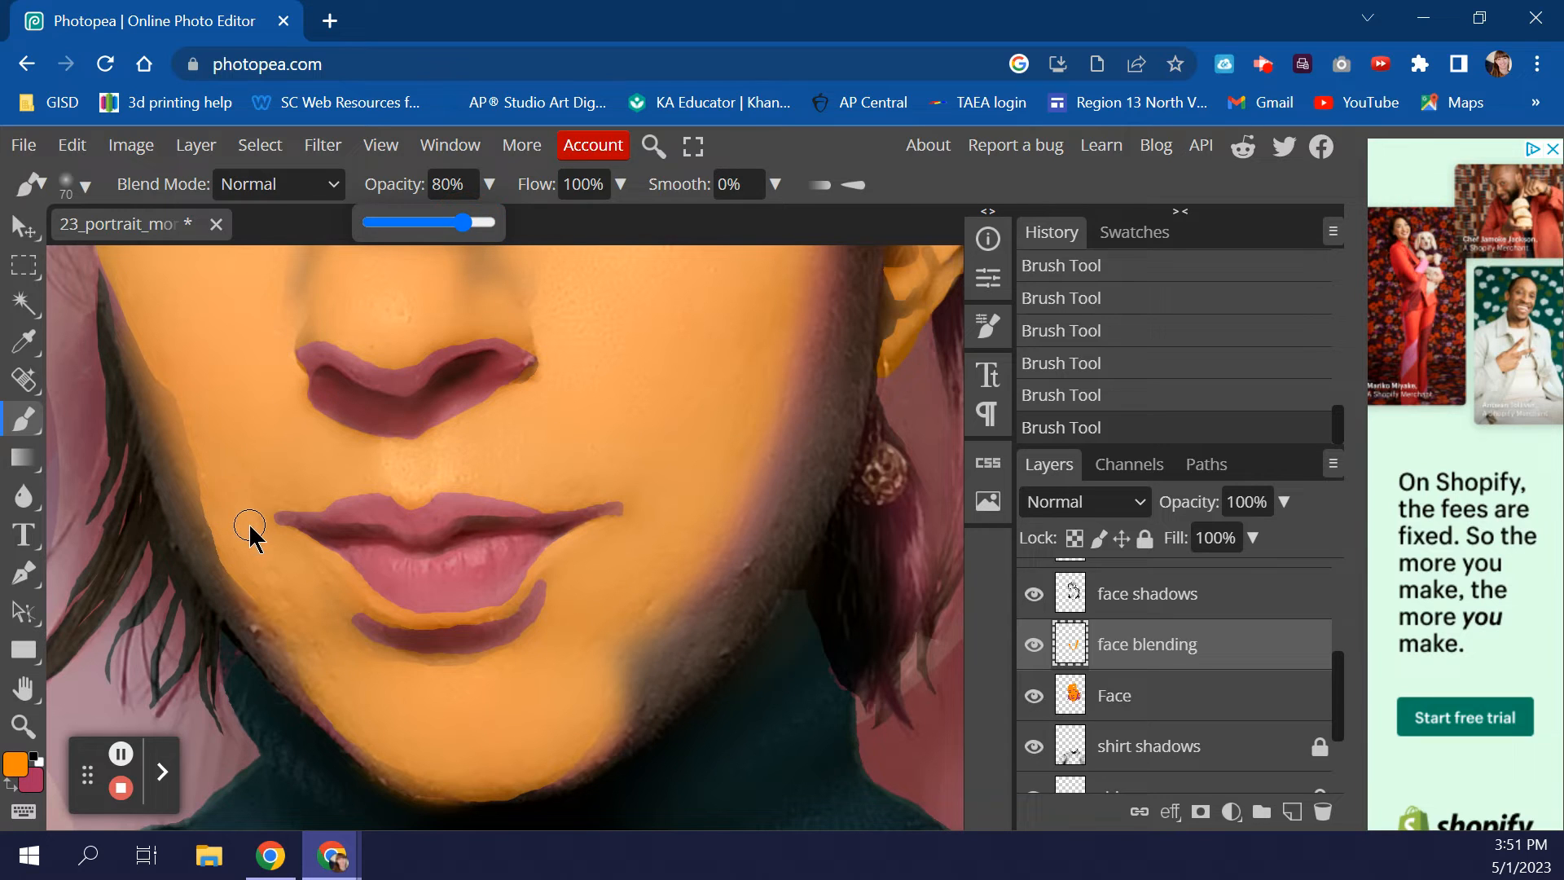
{"action": "left_click", "coordinate": [1125, 336]}
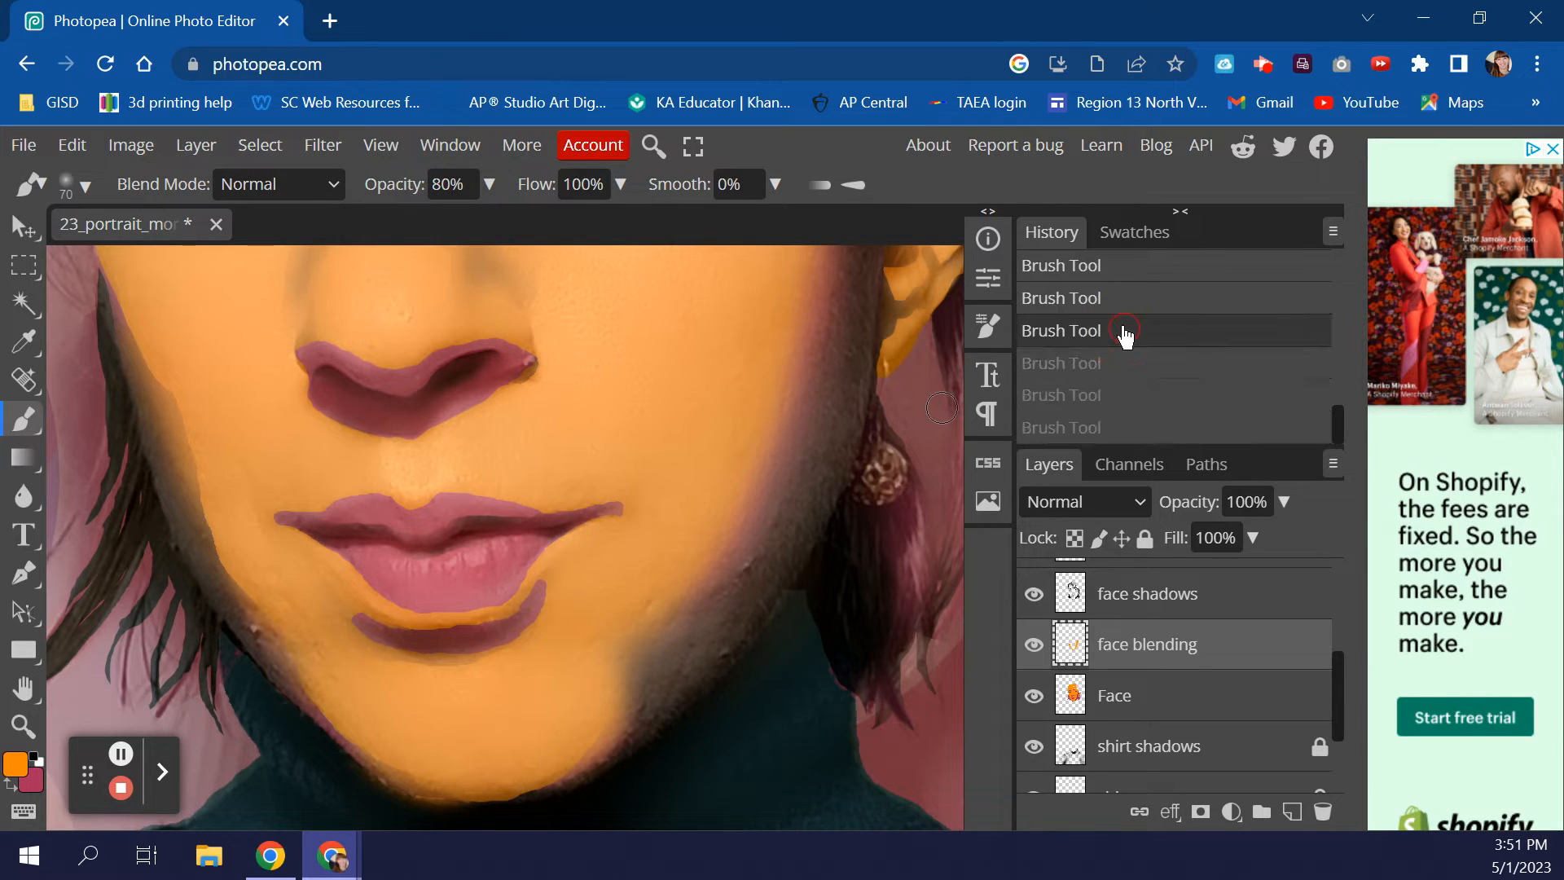
{"action": "left_click", "coordinate": [1142, 269]}
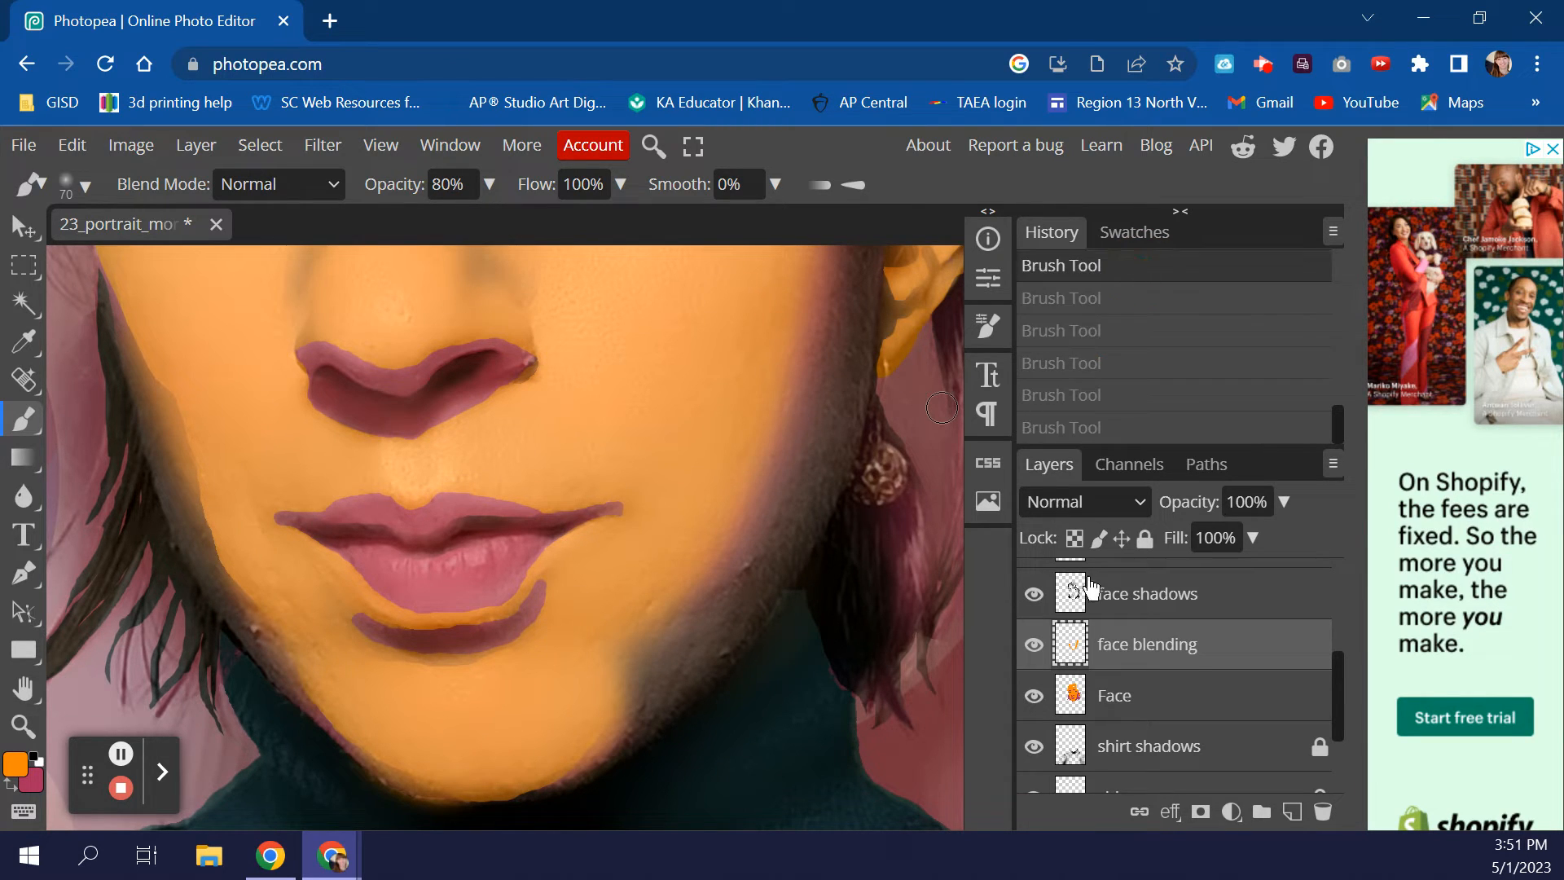
- Toggle the face shadows layer off, on and off, then restore the second brush stroke state
{"action": "scroll", "coordinate": [1093, 667], "scroll_direction": "up", "scroll_amount": 3}
{"action": "left_click", "coordinate": [1034, 716]}
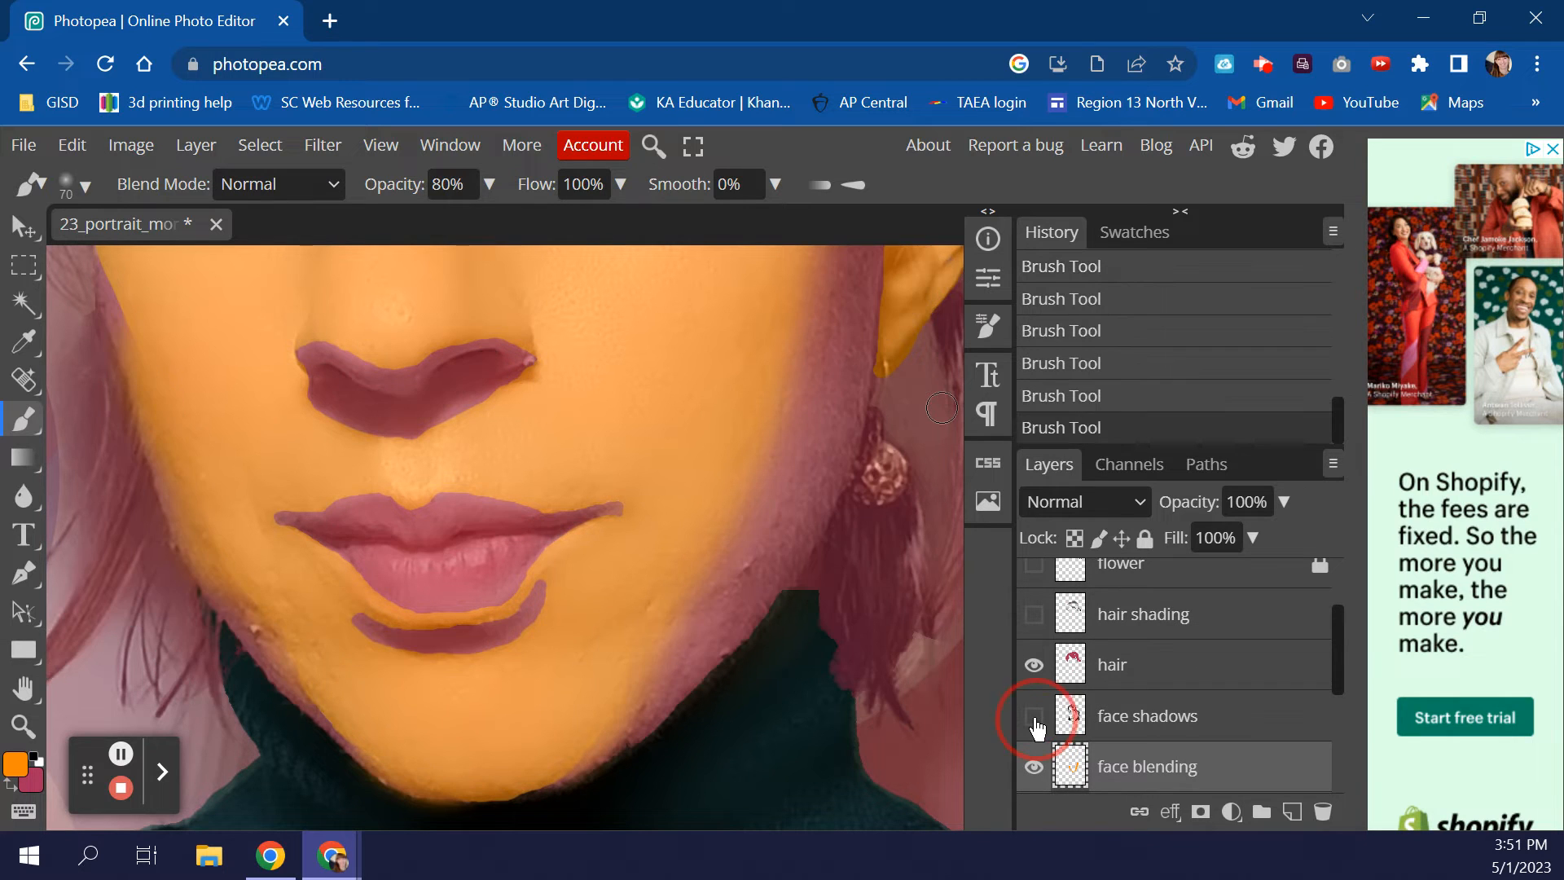
{"action": "left_click", "coordinate": [1034, 716]}
{"action": "left_click", "coordinate": [1033, 716]}
{"action": "left_click", "coordinate": [1118, 307]}
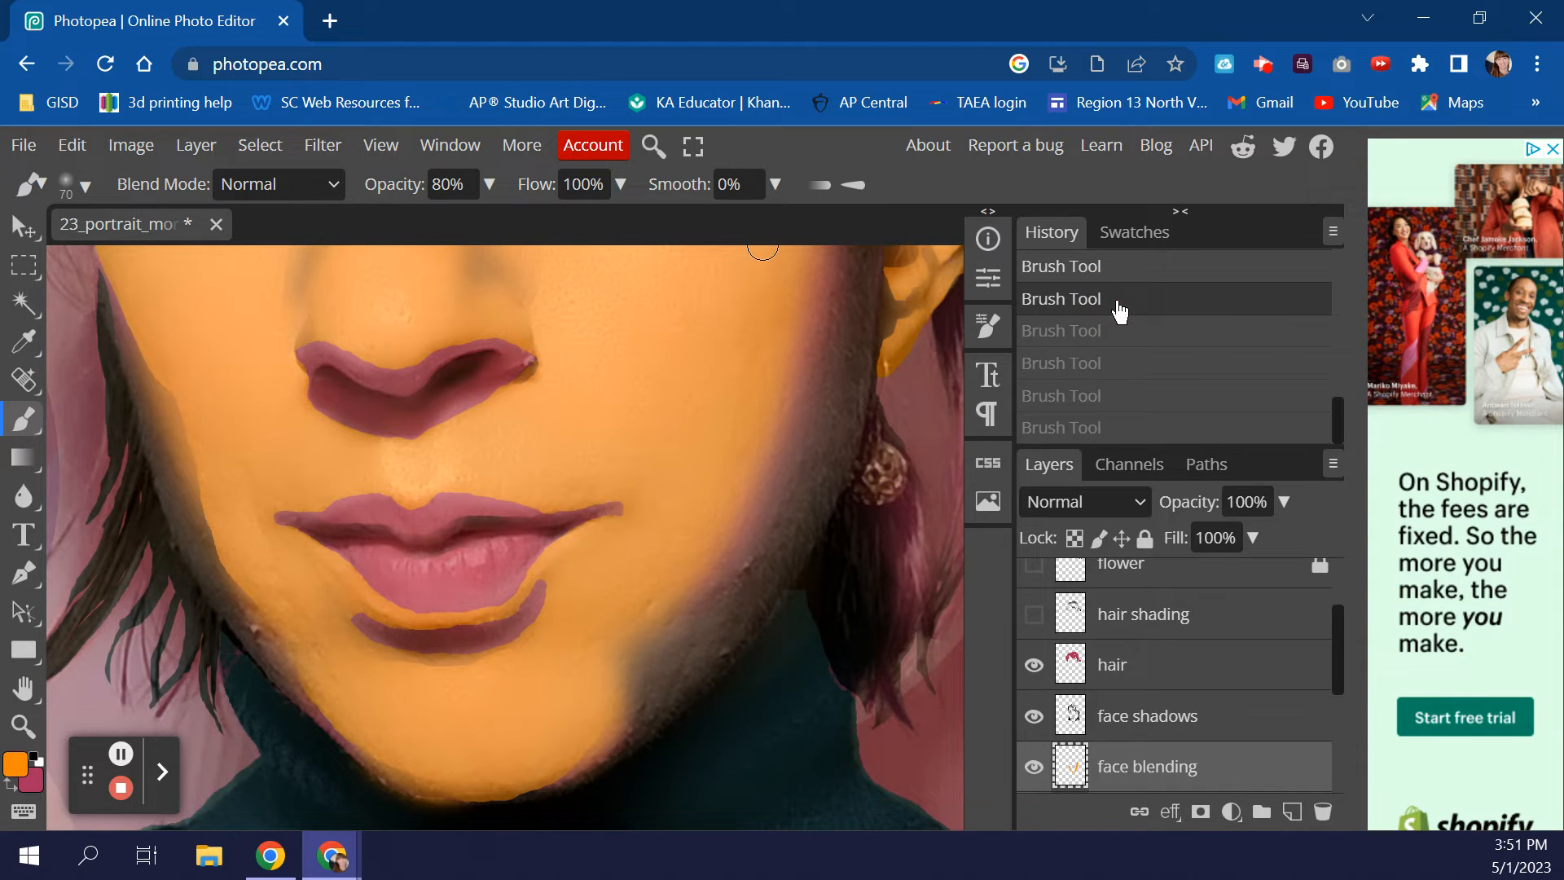
- Toggle the face shadows layer visibility once more, leaving it hidden
{"action": "scroll", "coordinate": [1189, 624], "scroll_direction": "up", "scroll_amount": 3}
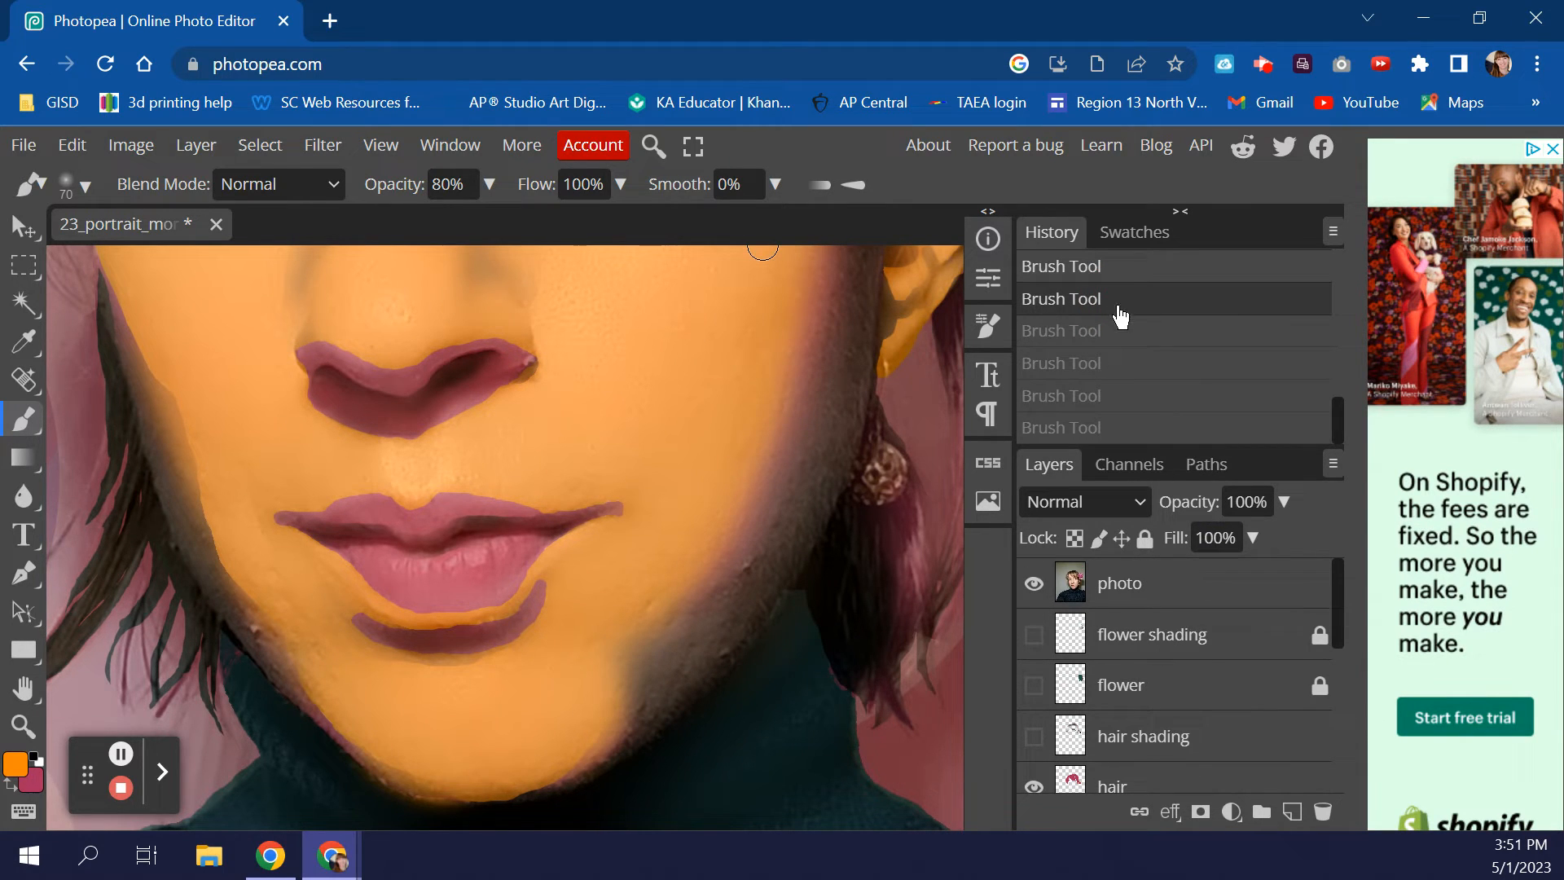
{"action": "scroll", "coordinate": [1119, 345], "scroll_direction": "up", "scroll_amount": 2}
{"action": "scroll", "coordinate": [1141, 342], "scroll_direction": "down", "scroll_amount": 2}
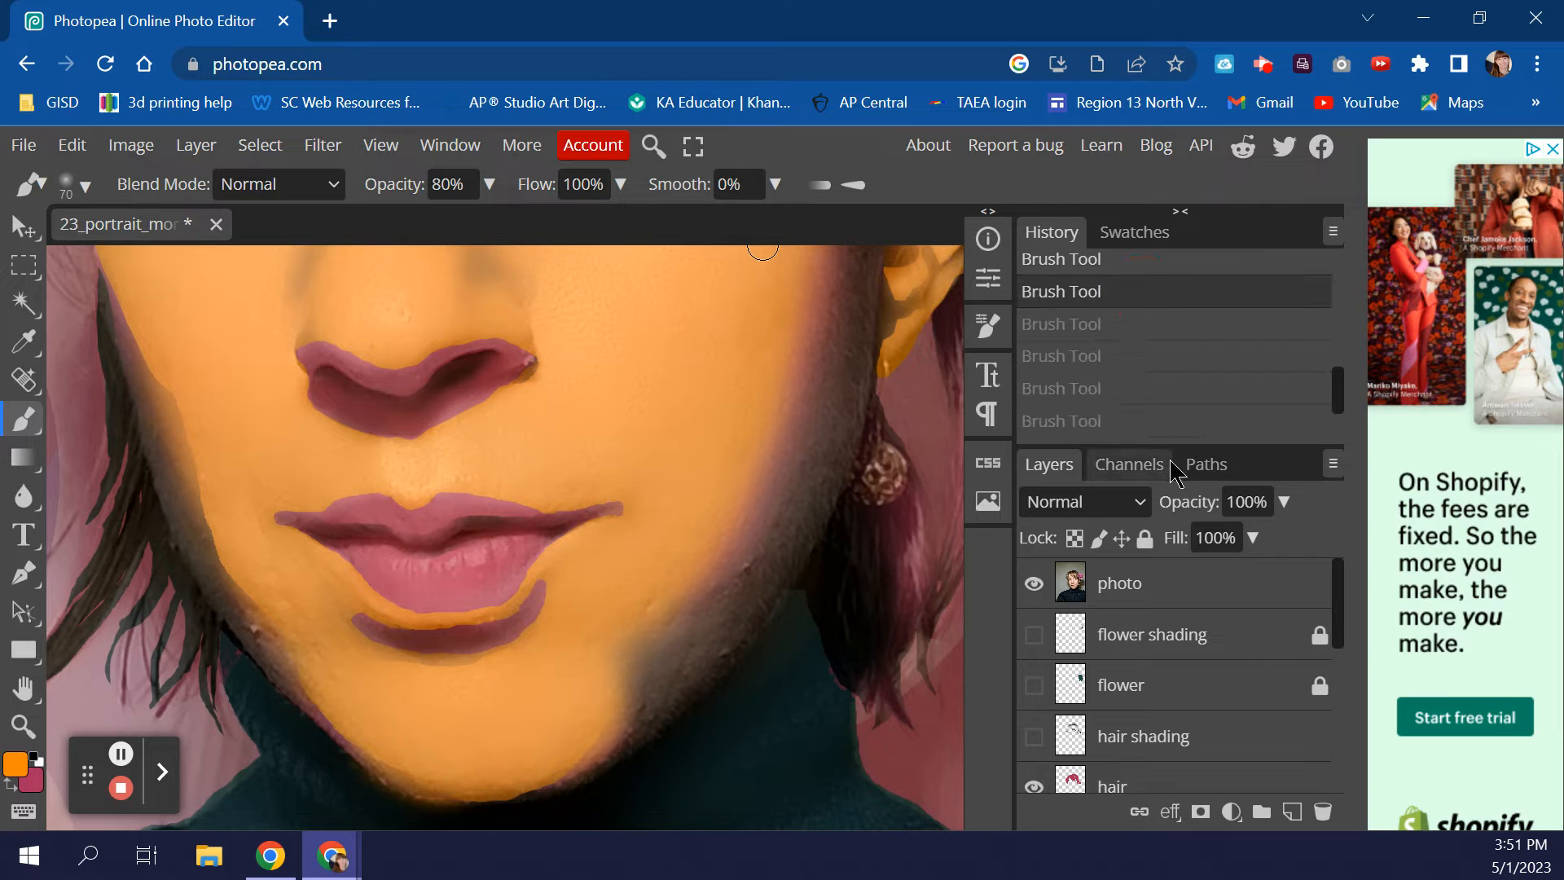
{"action": "scroll", "coordinate": [1128, 673], "scroll_direction": "down", "scroll_amount": 5}
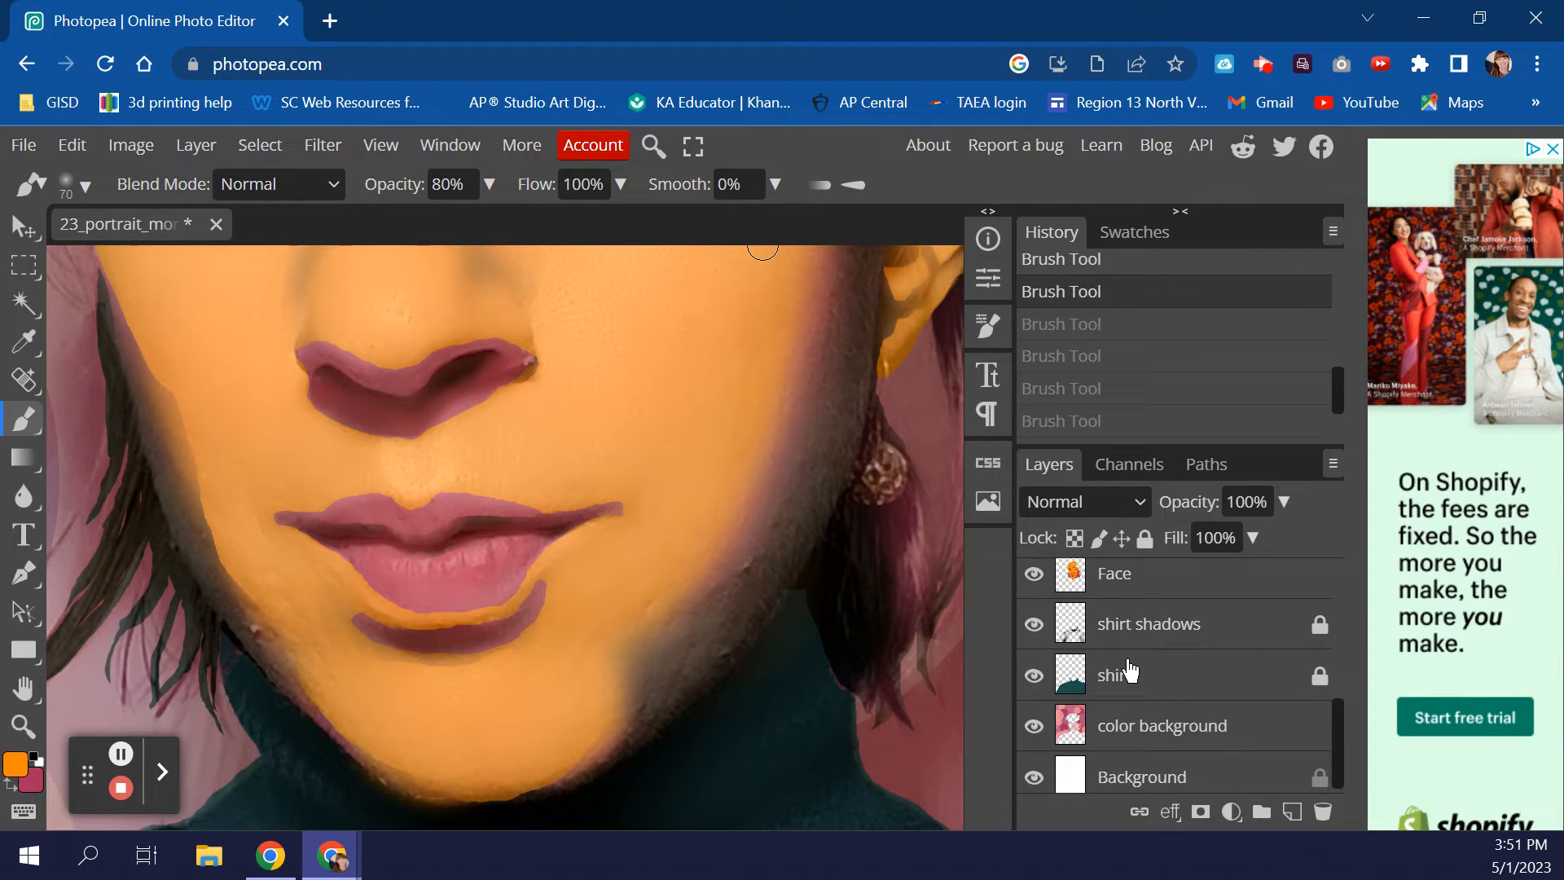
{"action": "scroll", "coordinate": [1128, 670], "scroll_direction": "up", "scroll_amount": 3}
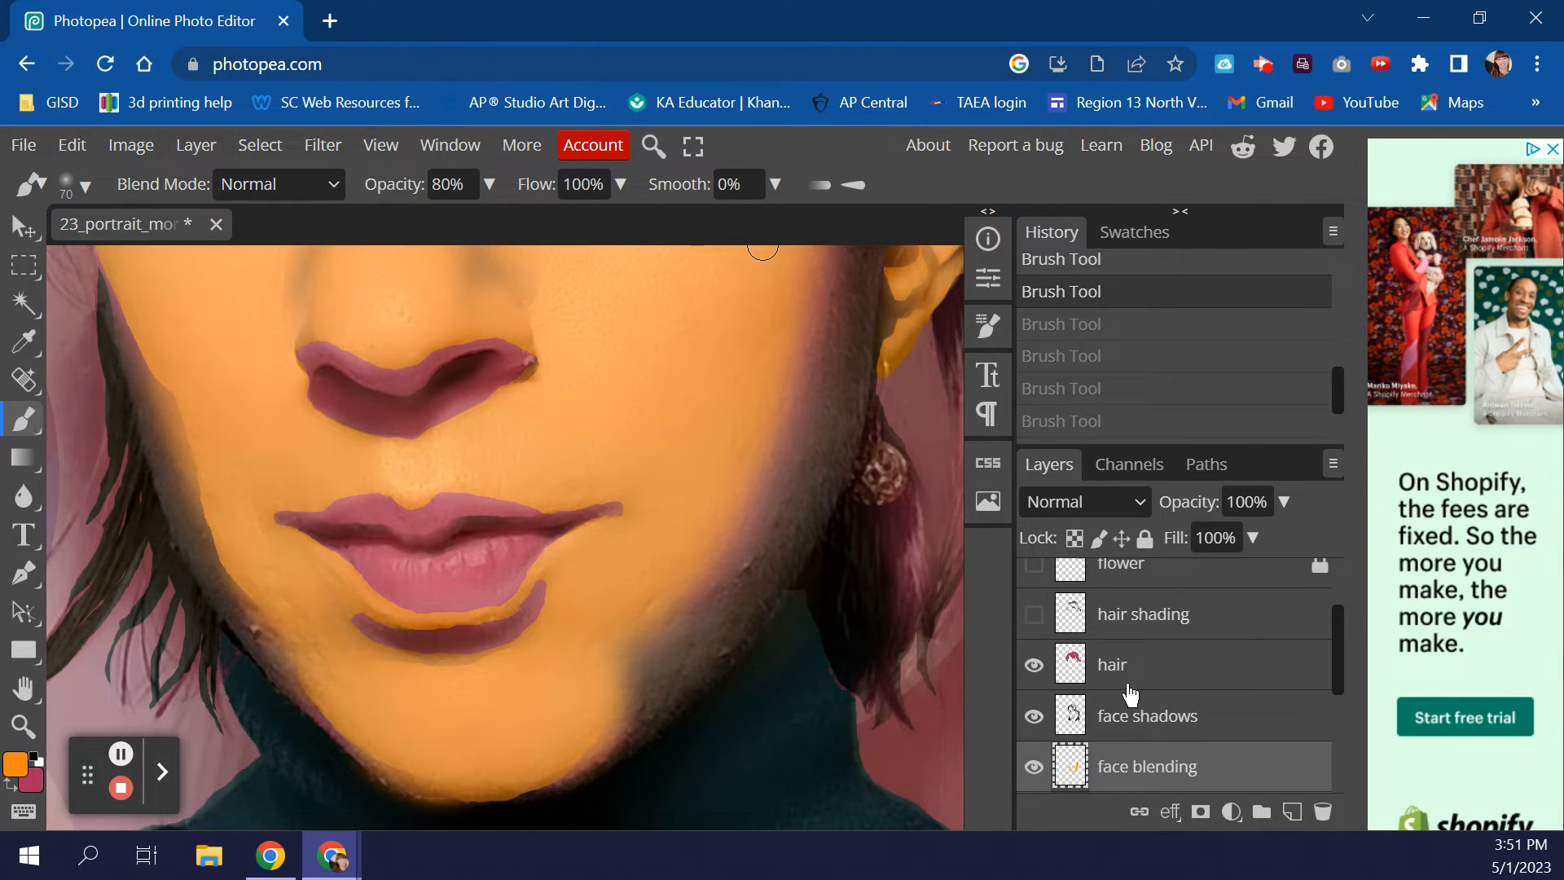
{"action": "left_click", "coordinate": [1033, 718]}
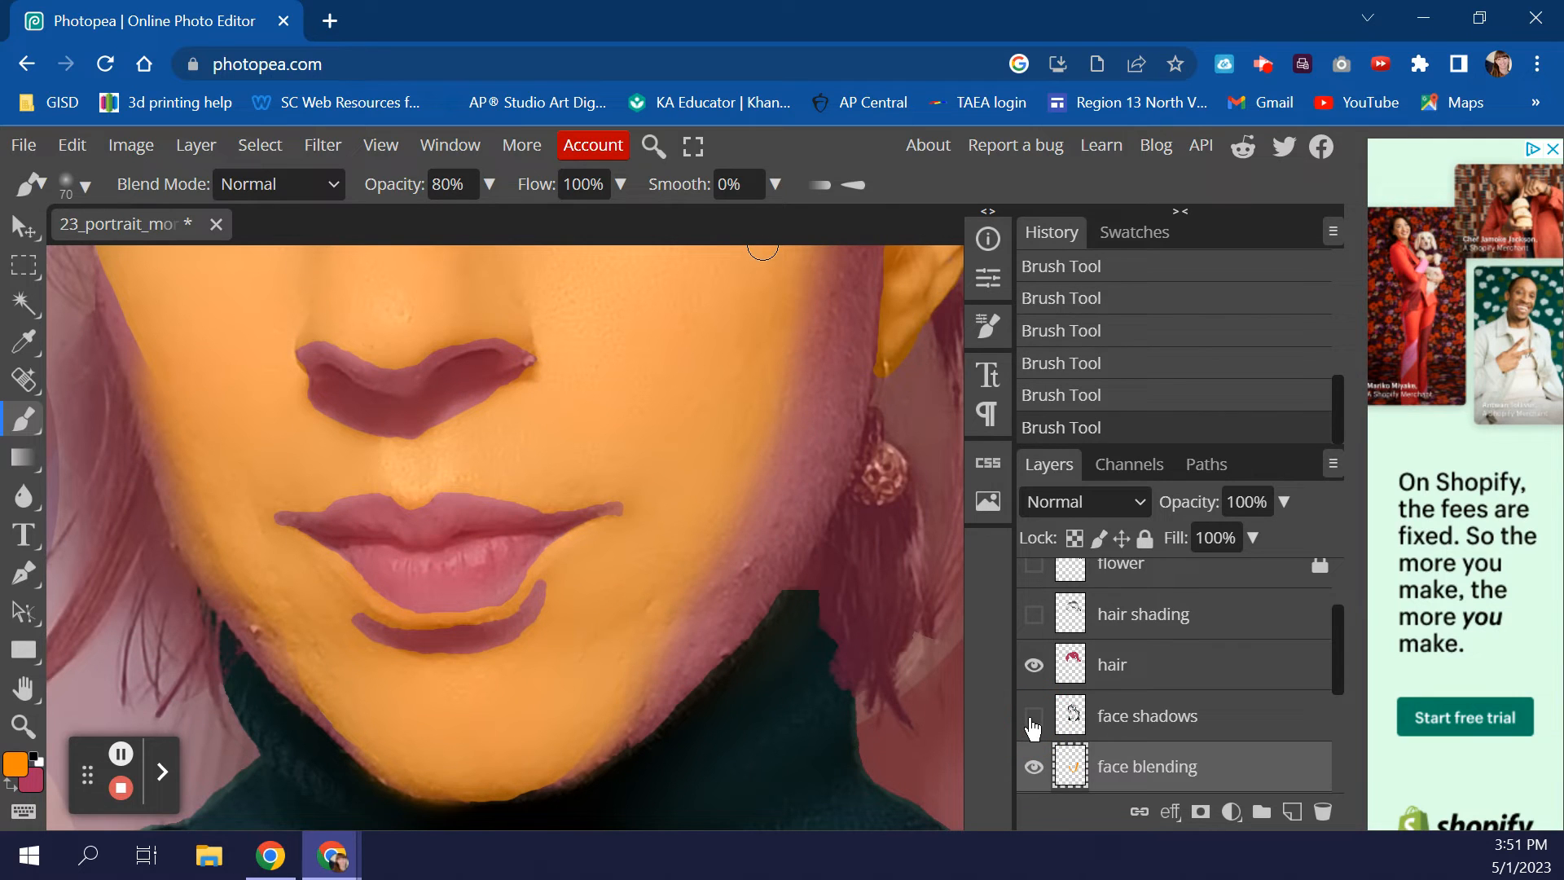
{"action": "left_click", "coordinate": [1033, 718]}
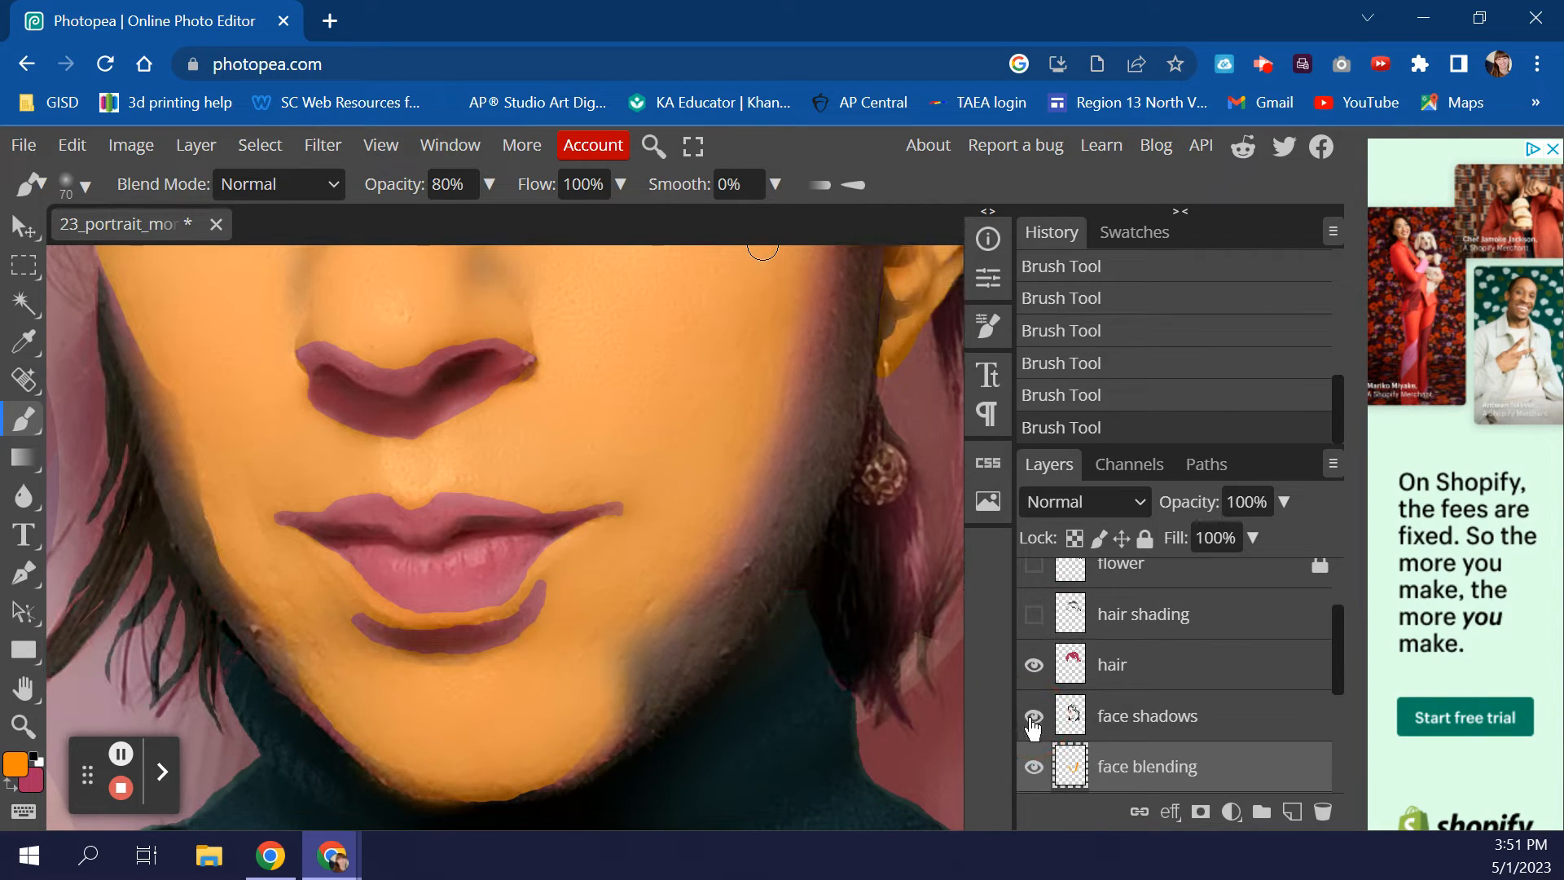
{"action": "left_click", "coordinate": [1033, 718]}
- Dab orange onto the left cheek edge
{"action": "left_click", "coordinate": [159, 362]}
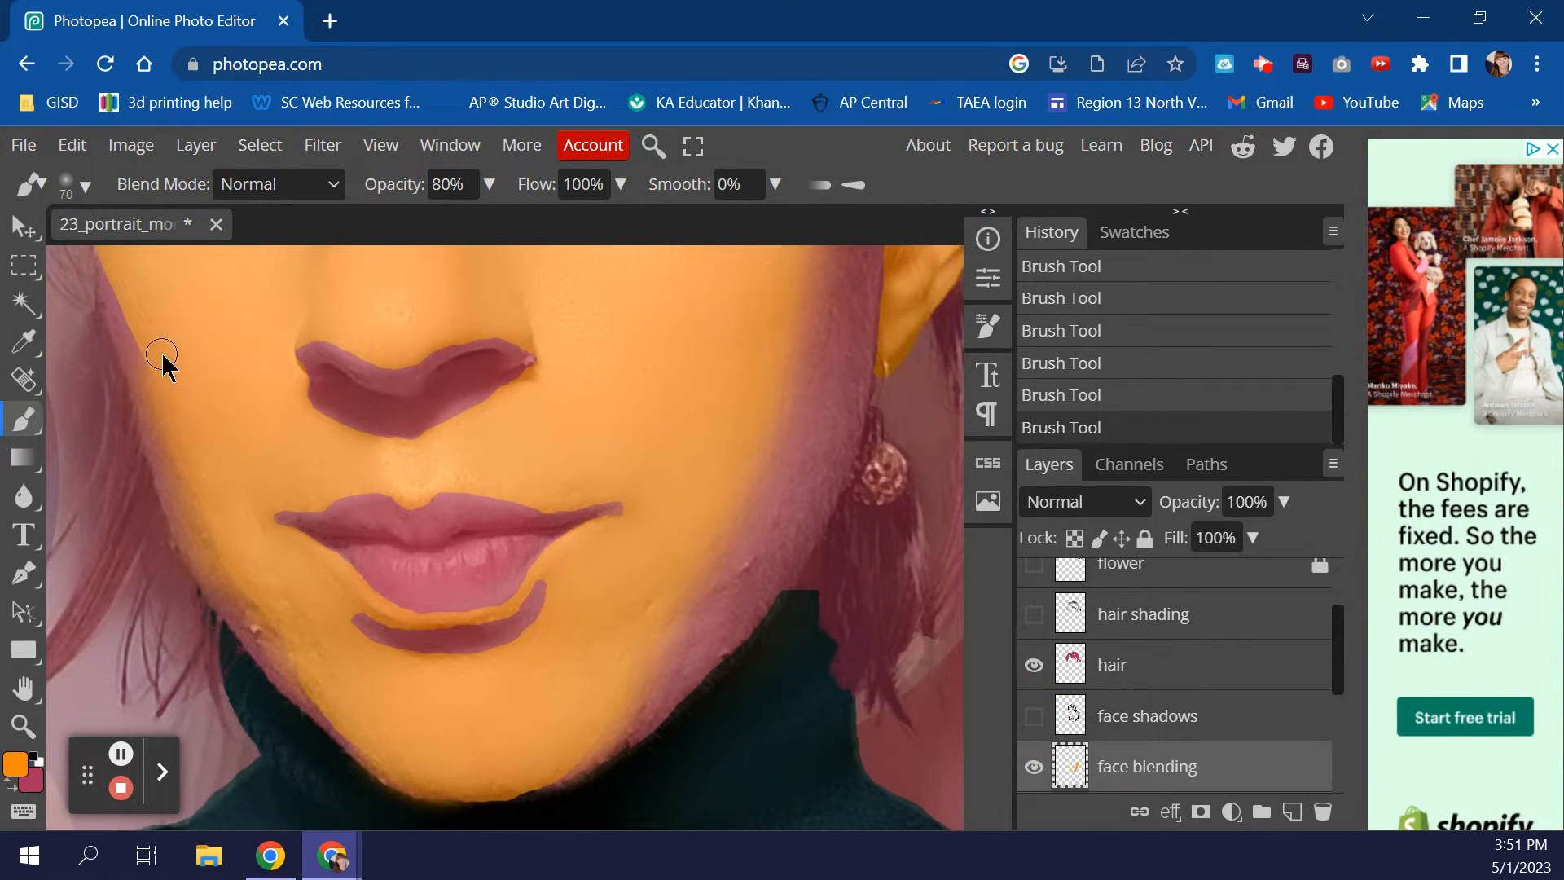
{"action": "left_click", "coordinate": [122, 281]}
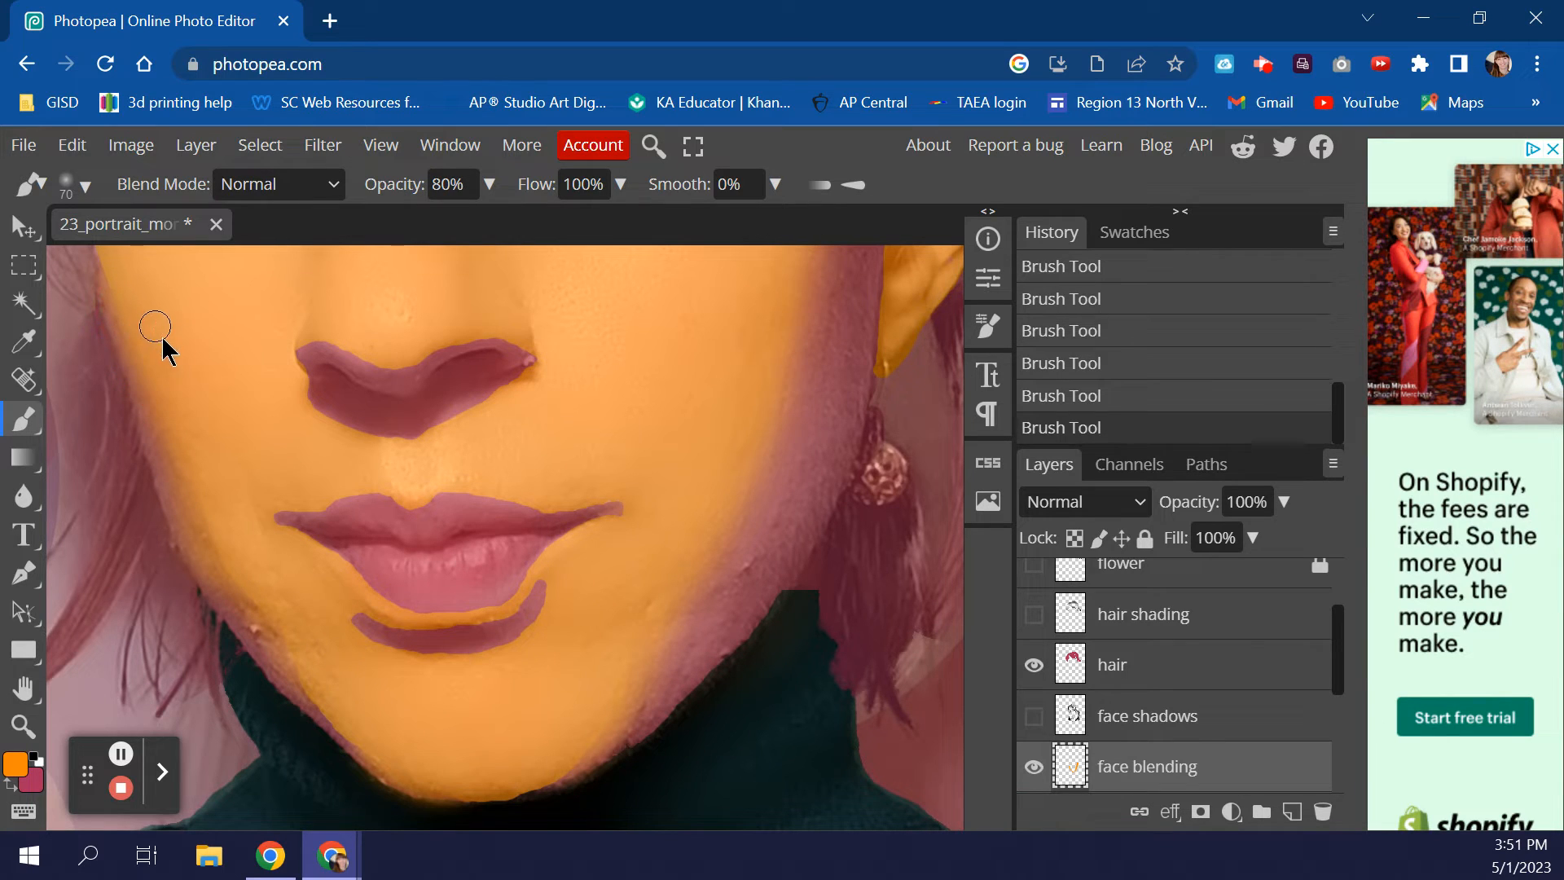
{"action": "scroll", "coordinate": [259, 433], "scroll_direction": "down", "scroll_amount": 3}
- Blend orange along the left cheek and chin edge
{"action": "mouse_move", "coordinate": [245, 325]}
{"action": "left_mouse_down"}
{"action": "mouse_move", "coordinate": [268, 348]}
{"action": "mouse_move", "coordinate": [221, 319]}
{"action": "left_mouse_up"}
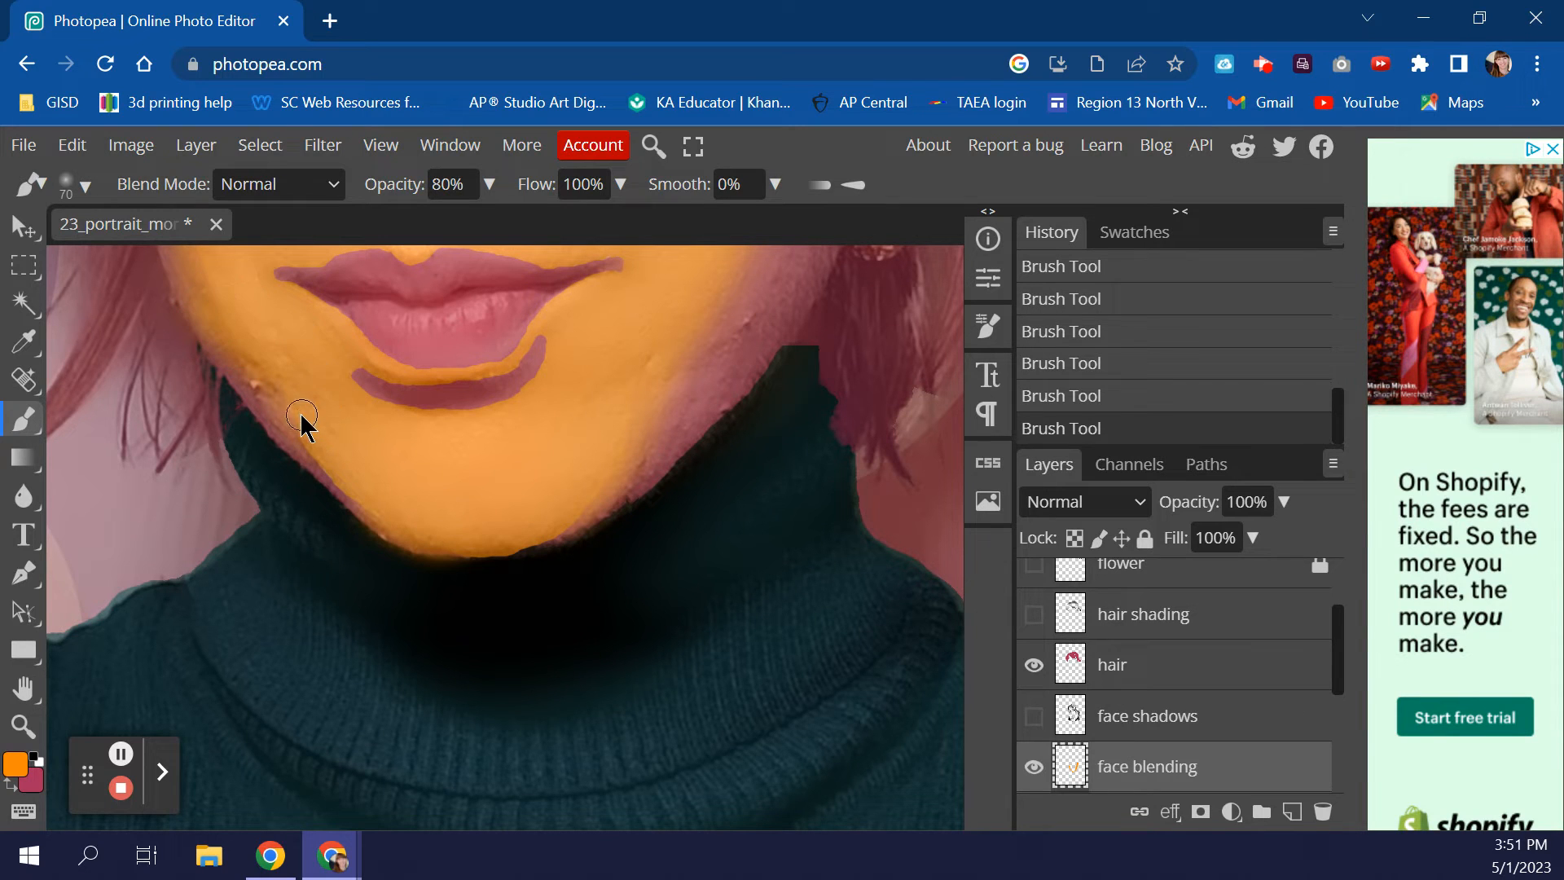
{"action": "left_click_drag", "start_coordinate": [320, 439], "coordinate": [329, 445]}
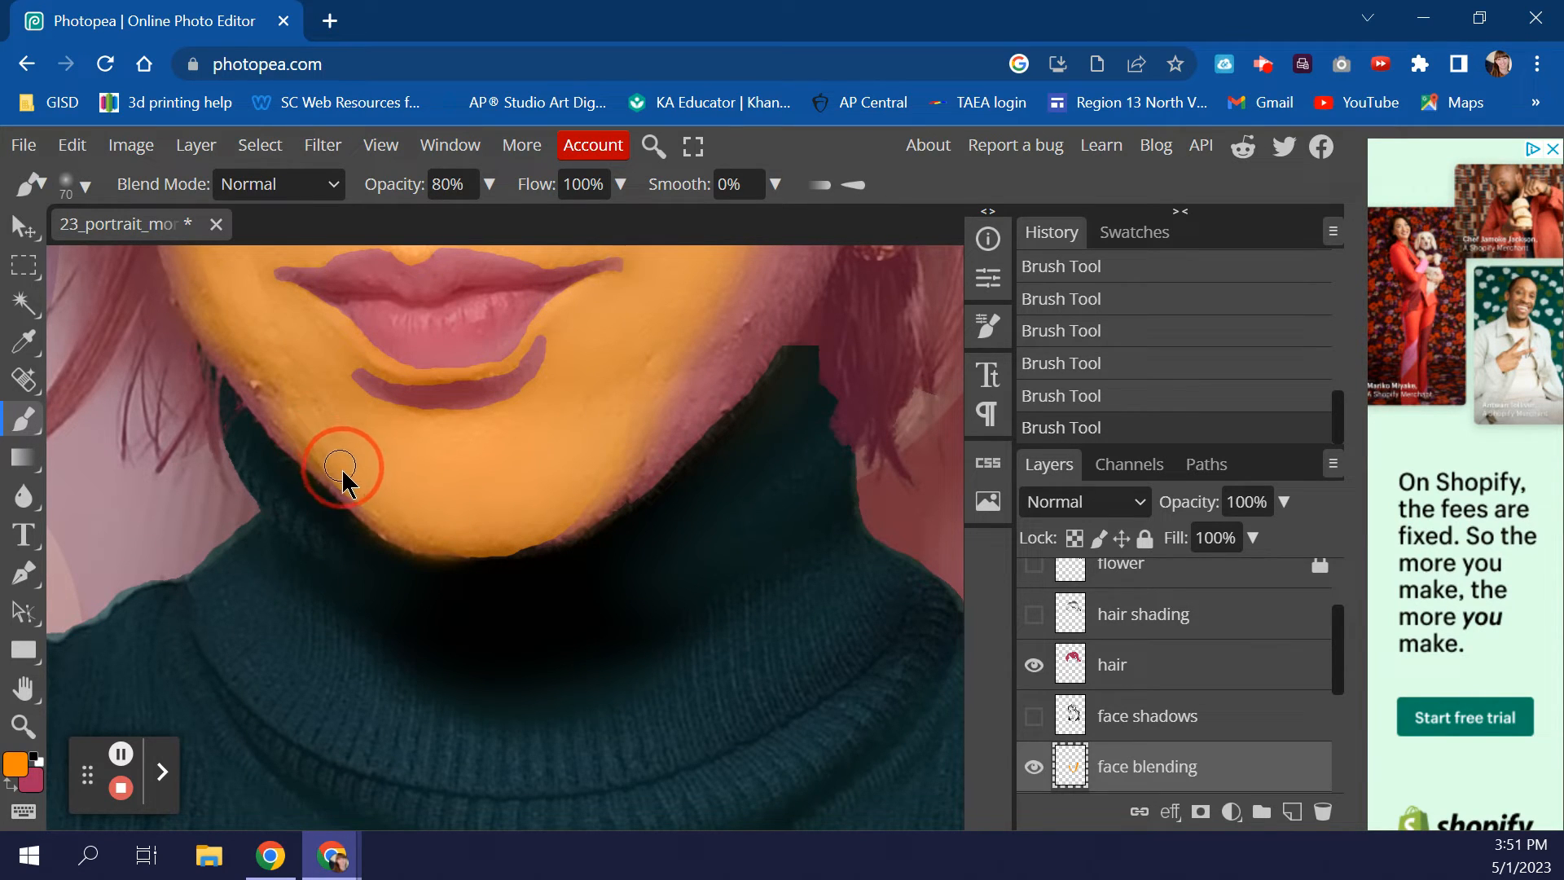
{"action": "left_click", "coordinate": [369, 497]}
{"action": "scroll", "coordinate": [601, 517], "scroll_direction": "up", "scroll_amount": 6}
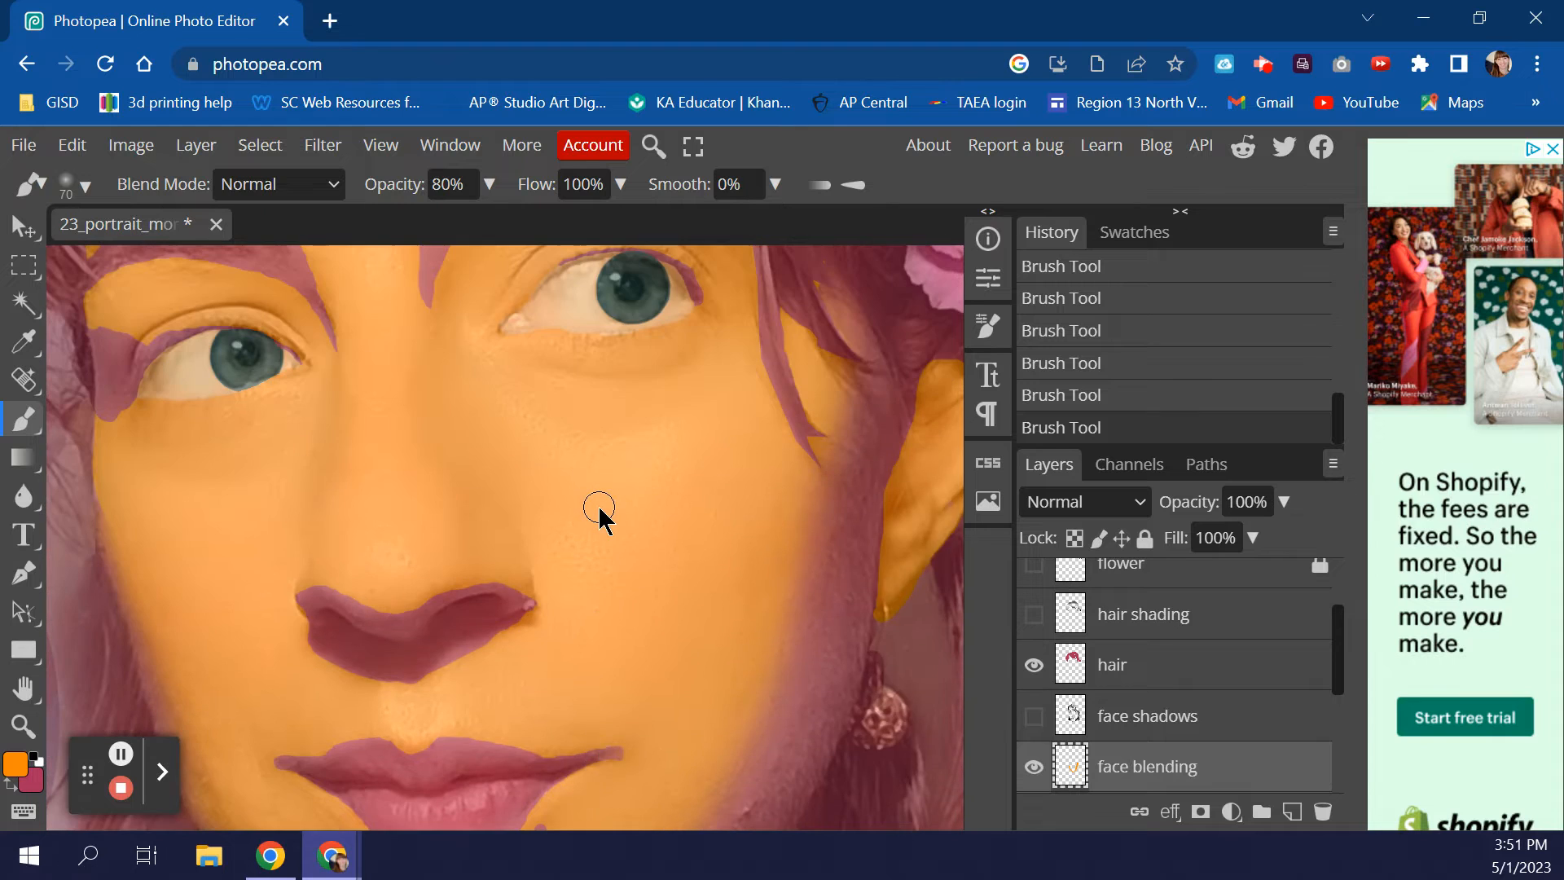
{"action": "scroll", "coordinate": [597, 517], "scroll_direction": "up", "scroll_amount": 5}
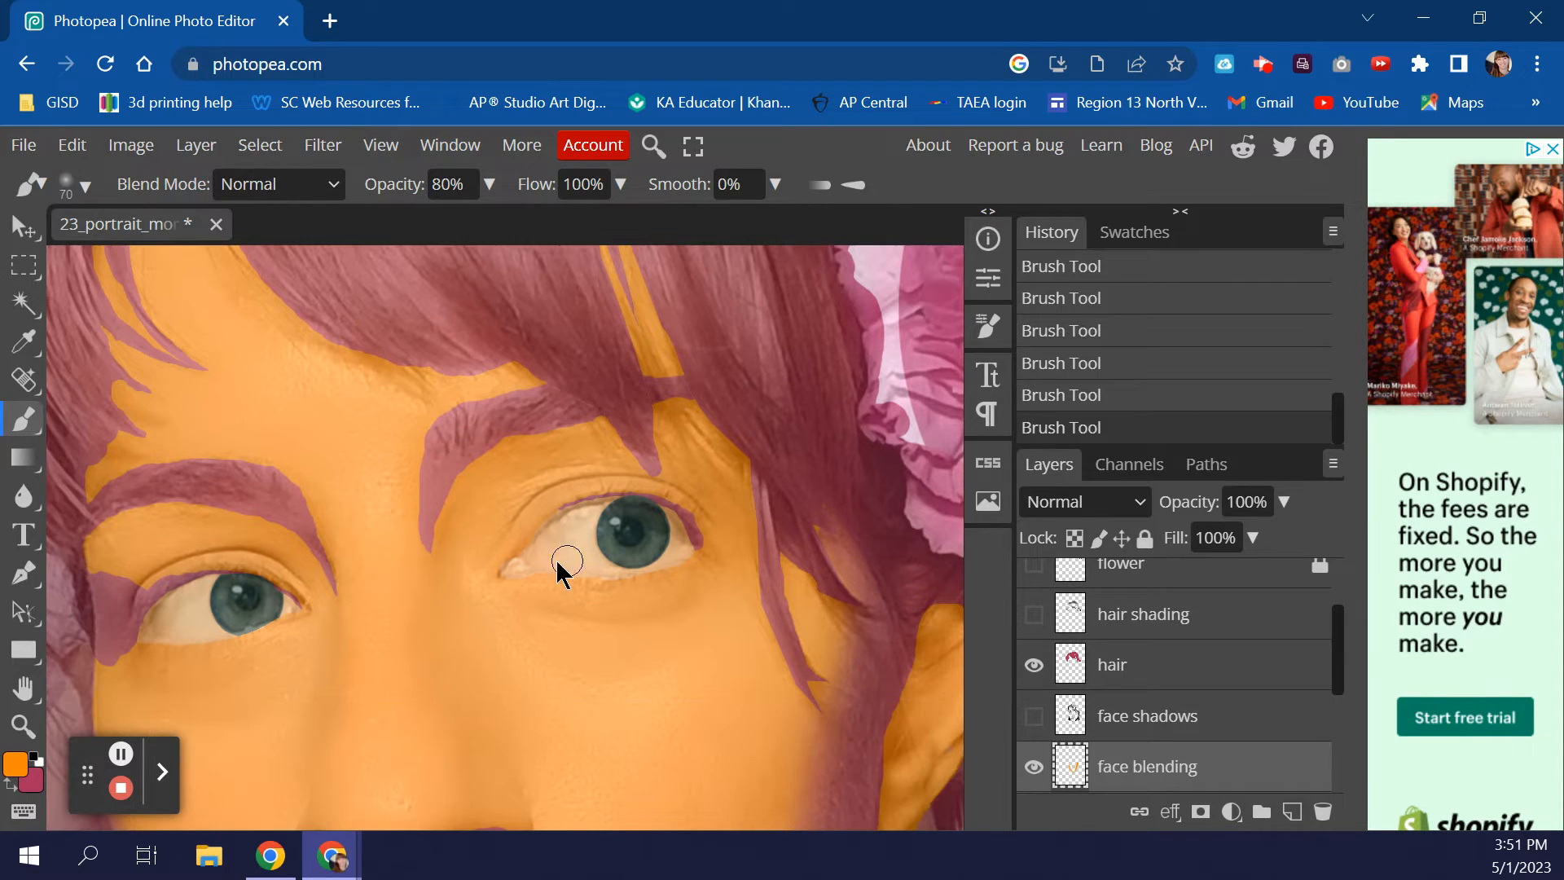
- Enlarge the brush to 125 px at 38% opacity and blend orange over the eyebrow
{"action": "key", "text": "bracketright"}
{"action": "key", "text": "bracketright"}
{"action": "key", "text": "bracketright"}
{"action": "key", "text": "bracketright"}
{"action": "left_click", "coordinate": [488, 184]}
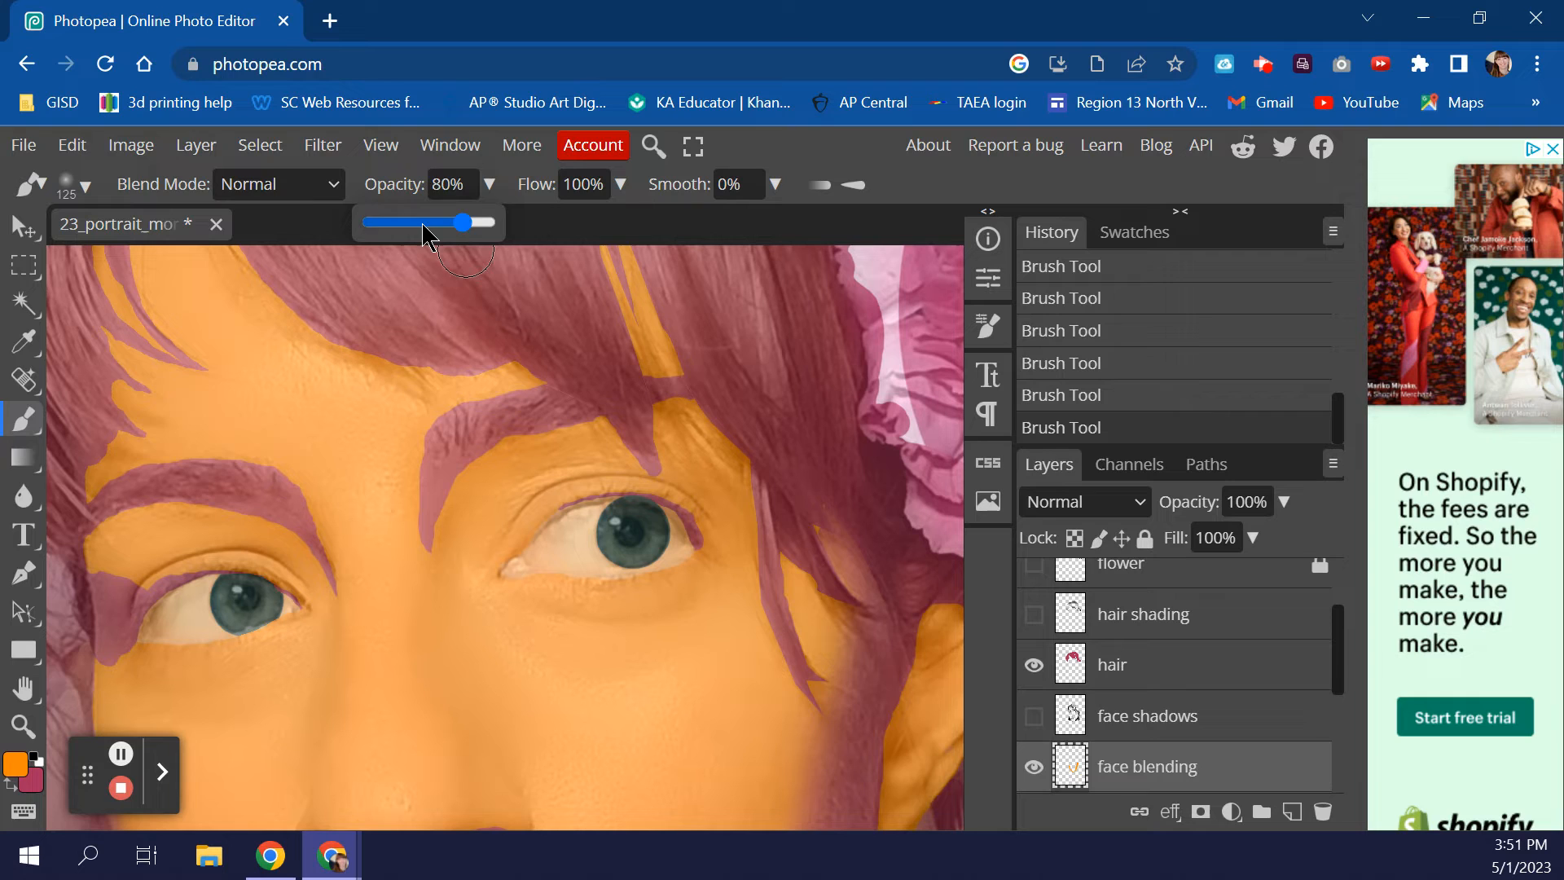
{"action": "left_click_drag", "start_coordinate": [417, 223], "coordinate": [415, 223]}
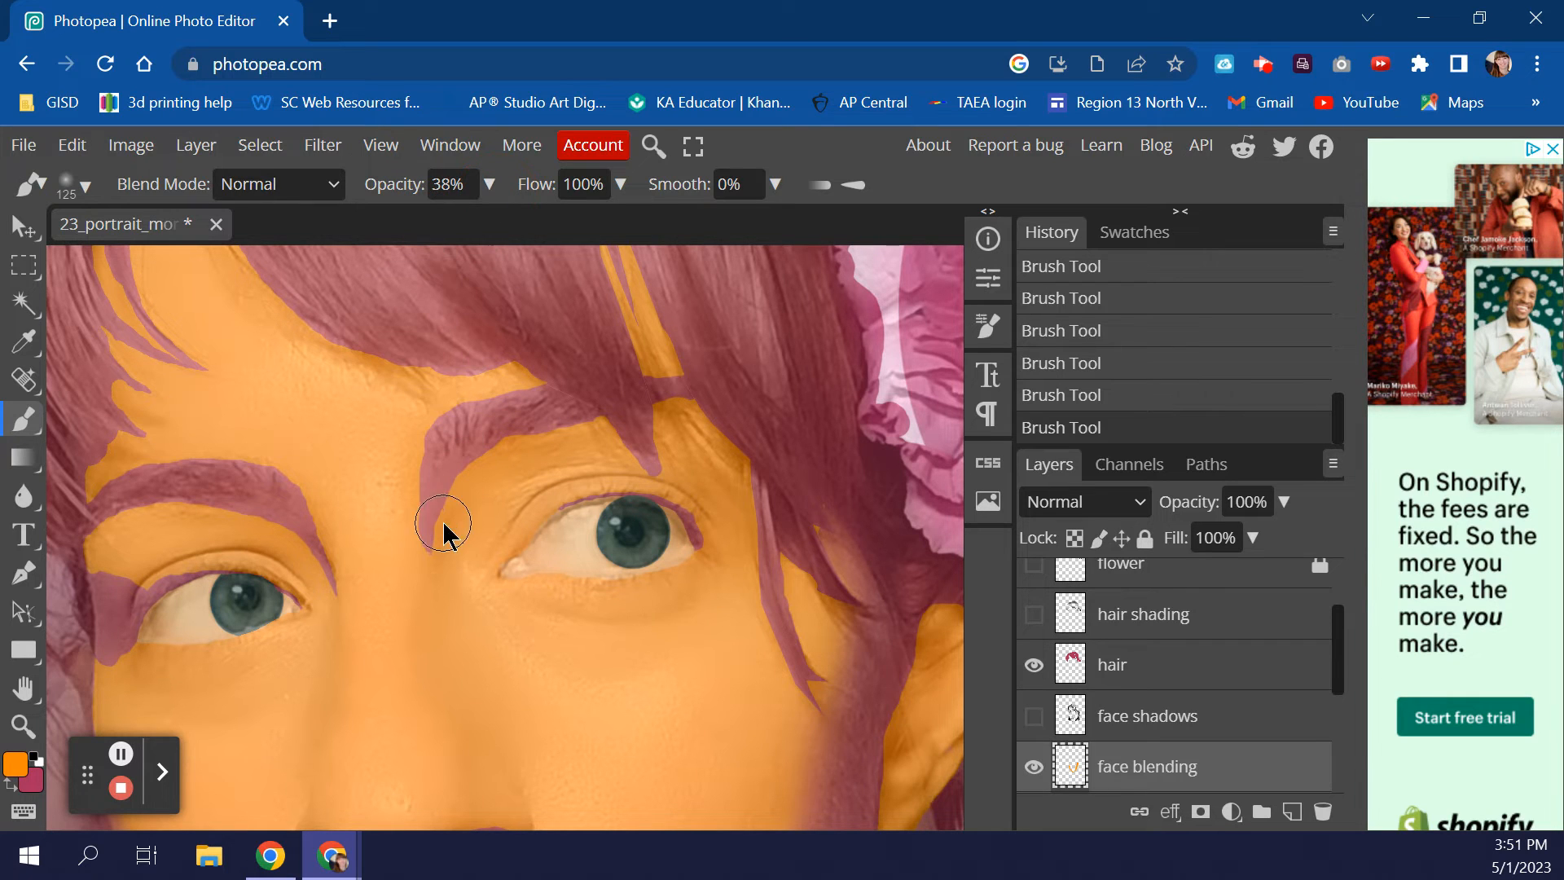
{"action": "left_click_drag", "start_coordinate": [391, 477], "coordinate": [436, 575]}
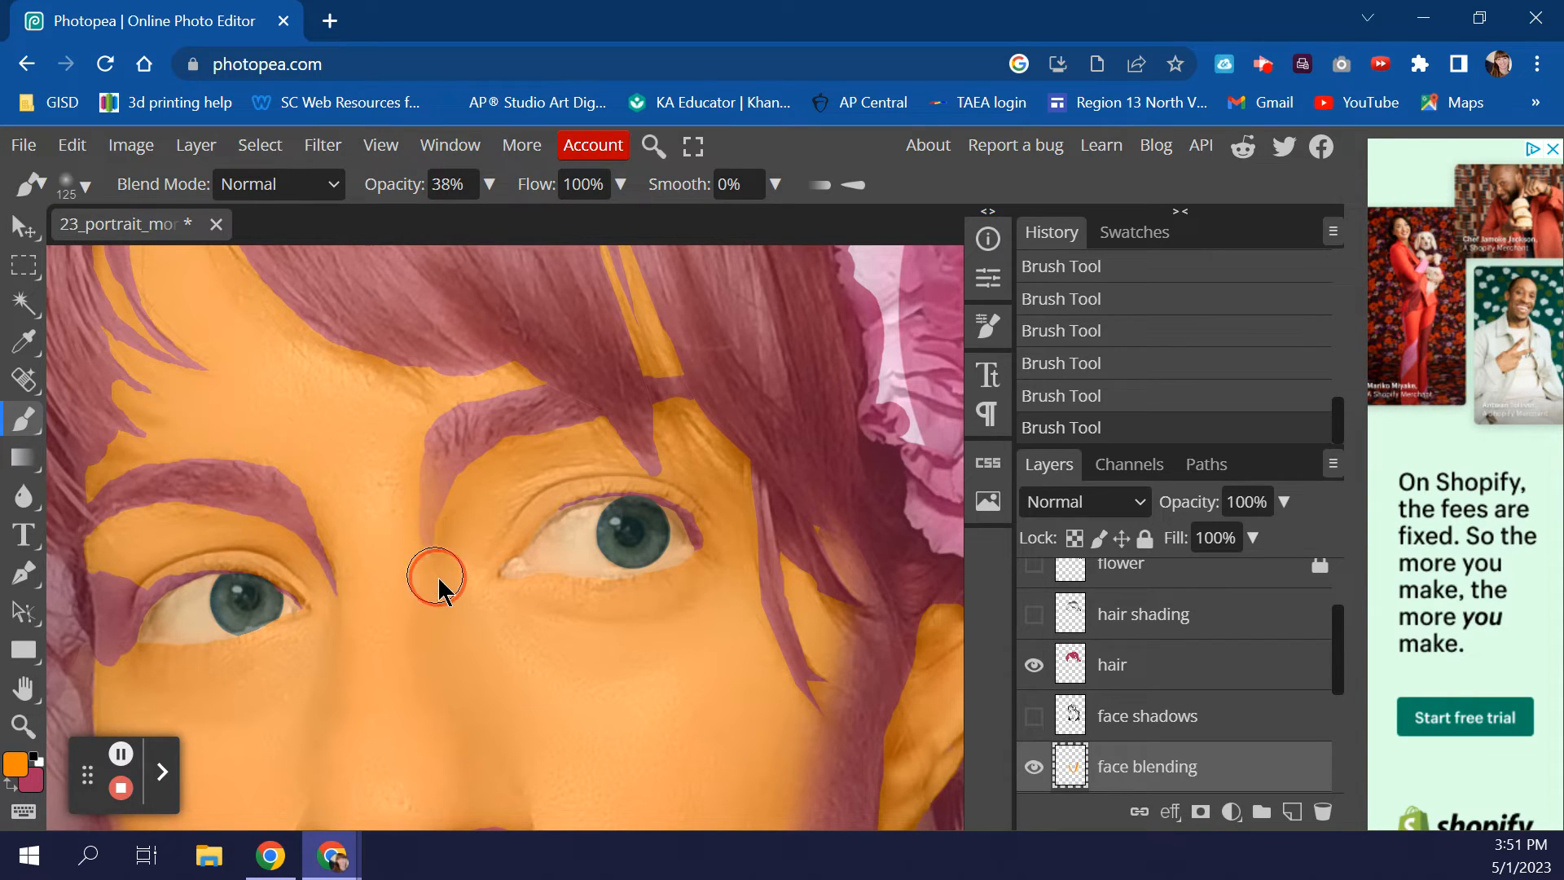
{"action": "mouse_move", "coordinate": [465, 499]}
{"action": "left_mouse_down"}
{"action": "mouse_move", "coordinate": [485, 458]}
{"action": "mouse_move", "coordinate": [429, 541]}
{"action": "mouse_move", "coordinate": [441, 557]}
{"action": "mouse_move", "coordinate": [368, 475]}
{"action": "left_mouse_up"}
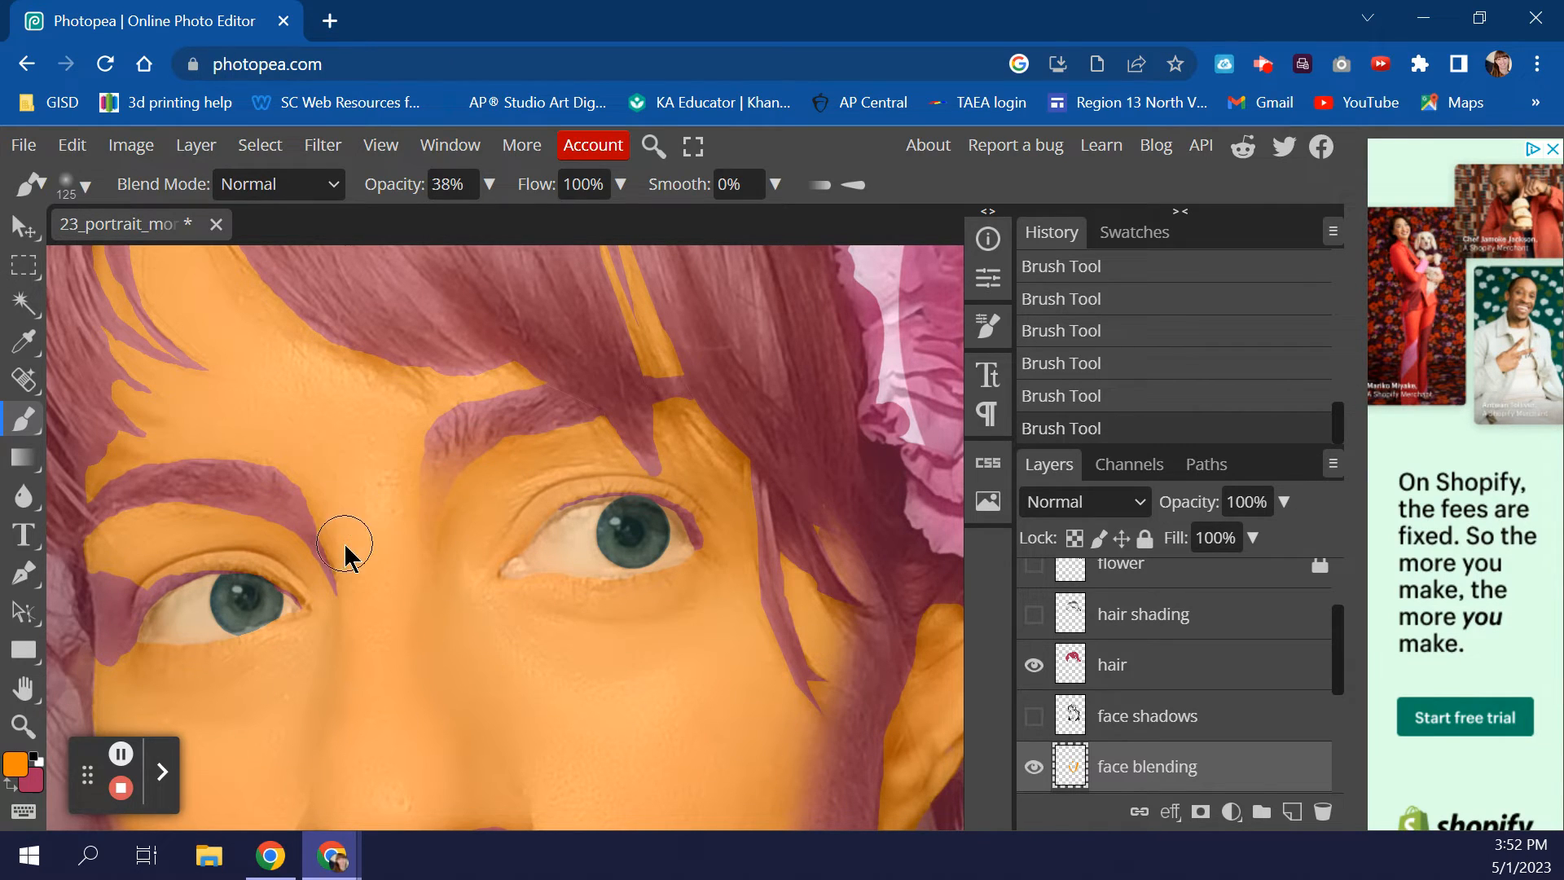
{"action": "mouse_move", "coordinate": [317, 535]}
{"action": "left_mouse_down"}
{"action": "mouse_move", "coordinate": [295, 499]}
{"action": "mouse_move", "coordinate": [331, 515]}
{"action": "mouse_move", "coordinate": [358, 573]}
{"action": "mouse_move", "coordinate": [213, 515]}
{"action": "mouse_move", "coordinate": [151, 517]}
{"action": "mouse_move", "coordinate": [294, 555]}
{"action": "left_mouse_up"}
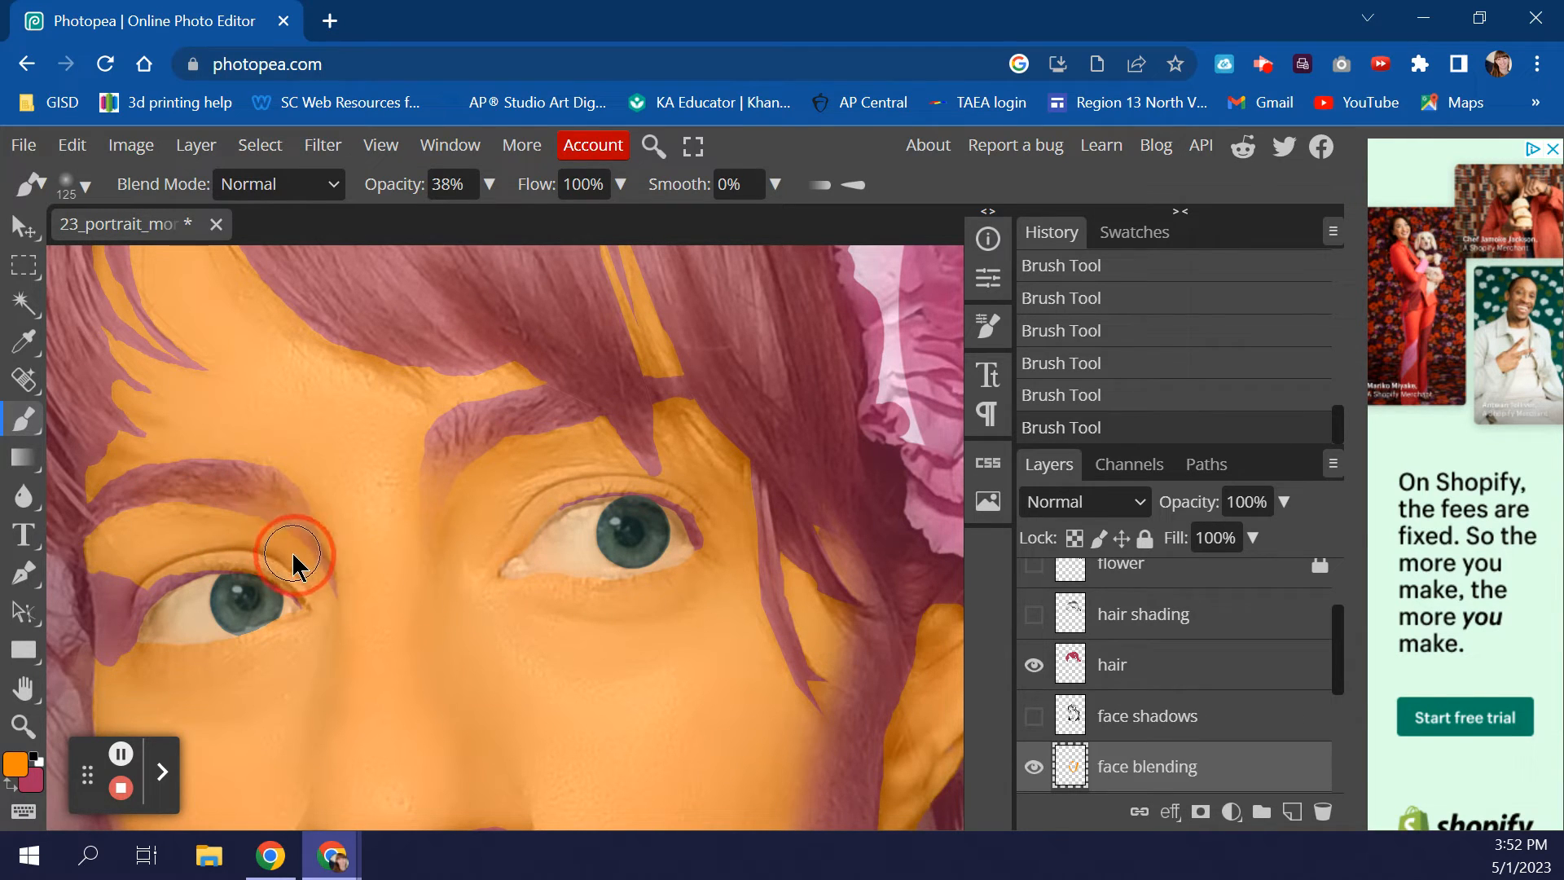
- With progressively smaller brushes down to 40 px, blend orange along the eyebrow and outer eye corner
{"action": "key", "text": "bracketleft"}
{"action": "key", "text": "bracketleft"}
{"action": "key", "text": "bracketleft"}
{"action": "mouse_move", "coordinate": [259, 531]}
{"action": "left_mouse_down"}
{"action": "mouse_move", "coordinate": [213, 526]}
{"action": "mouse_move", "coordinate": [273, 537]}
{"action": "mouse_move", "coordinate": [180, 513]}
{"action": "mouse_move", "coordinate": [217, 512]}
{"action": "mouse_move", "coordinate": [138, 517]}
{"action": "left_mouse_up"}
{"action": "key", "text": "bracketleft"}
{"action": "mouse_move", "coordinate": [303, 483]}
{"action": "left_mouse_down"}
{"action": "mouse_move", "coordinate": [325, 513]}
{"action": "mouse_move", "coordinate": [295, 476]}
{"action": "left_mouse_up"}
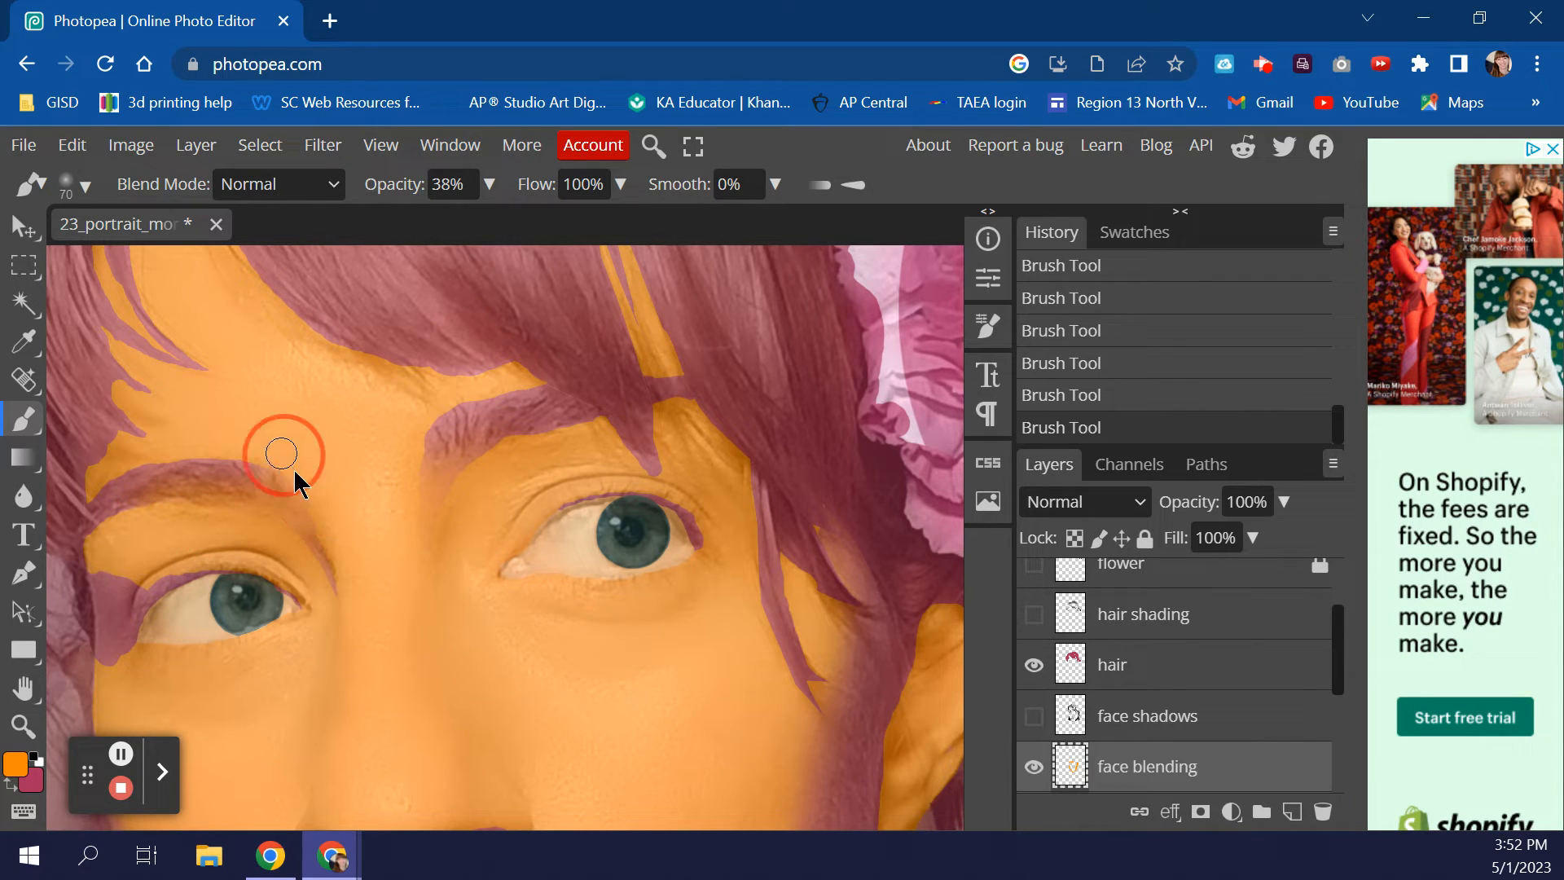
{"action": "left_click_drag", "start_coordinate": [286, 531], "coordinate": [359, 639]}
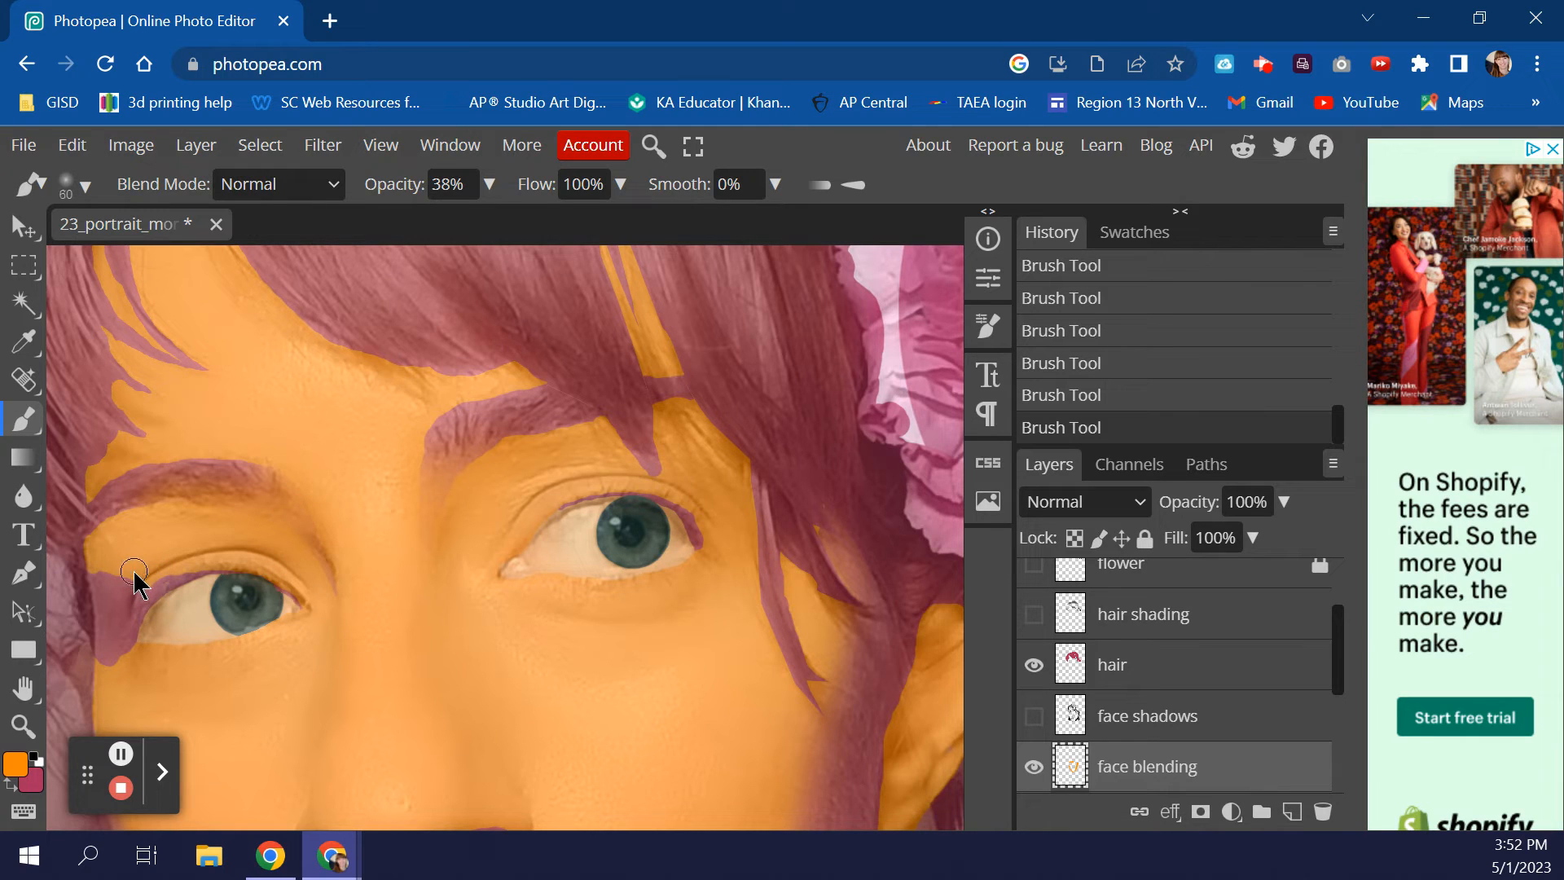
{"action": "mouse_move", "coordinate": [137, 576]}
{"action": "left_mouse_down"}
{"action": "mouse_move", "coordinate": [120, 610]}
{"action": "mouse_move", "coordinate": [109, 551]}
{"action": "mouse_move", "coordinate": [115, 595]}
{"action": "mouse_move", "coordinate": [136, 548]}
{"action": "left_mouse_up"}
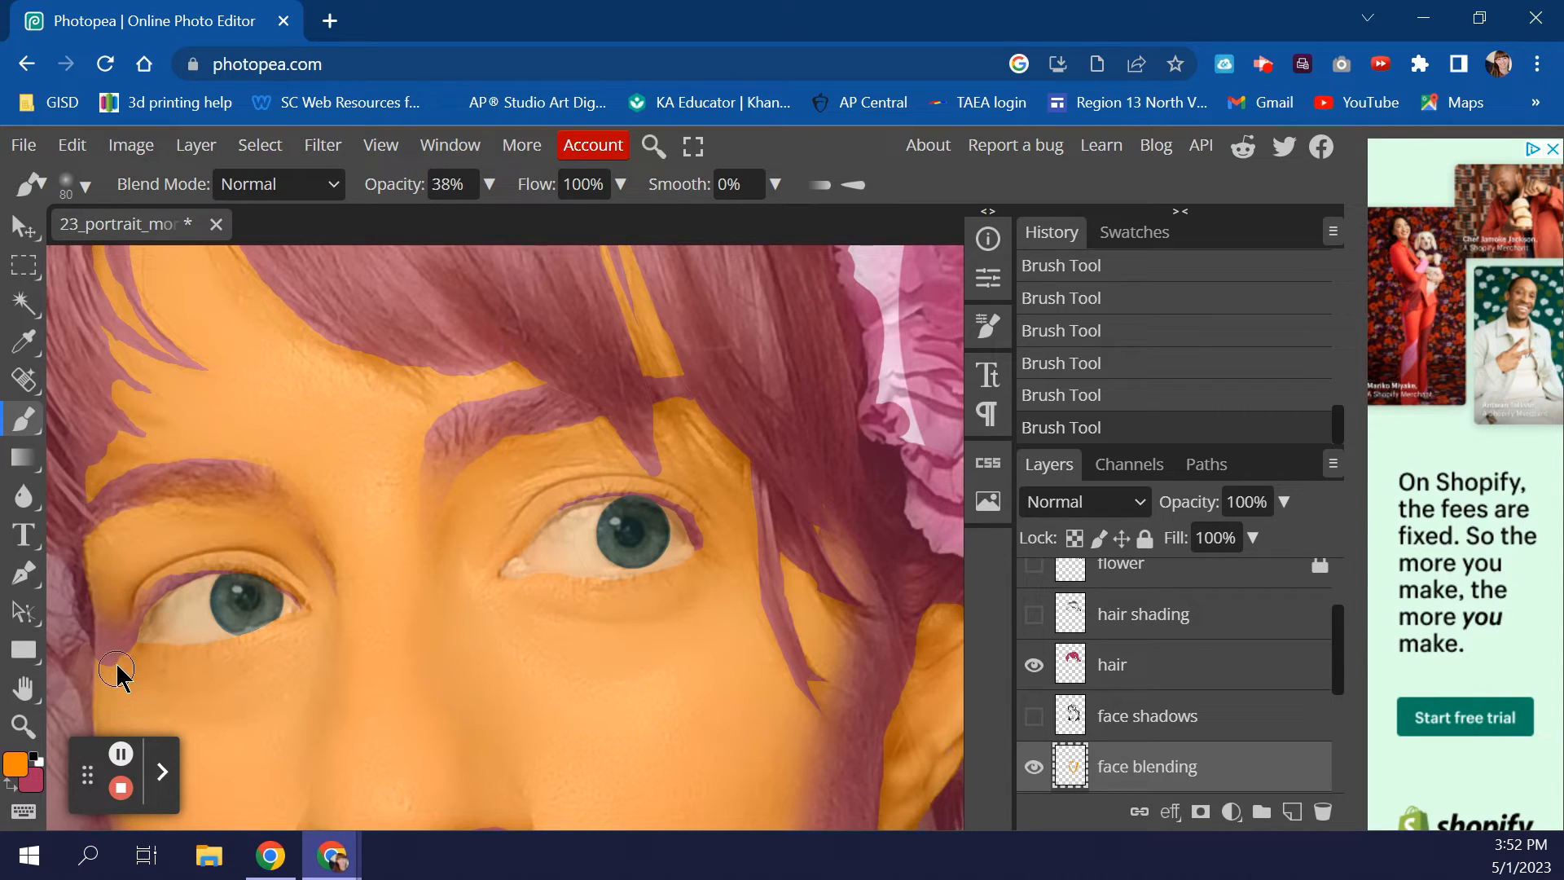
{"action": "key", "text": "bracketleft"}
{"action": "key", "text": "bracketleft"}
{"action": "key", "text": "bracketleft"}
{"action": "key", "text": "bracketleft"}
{"action": "mouse_move", "coordinate": [114, 673]}
{"action": "left_mouse_down"}
{"action": "mouse_move", "coordinate": [112, 653]}
{"action": "mouse_move", "coordinate": [133, 671]}
{"action": "mouse_move", "coordinate": [122, 646]}
{"action": "mouse_move", "coordinate": [140, 653]}
{"action": "mouse_move", "coordinate": [110, 680]}
{"action": "left_mouse_up"}
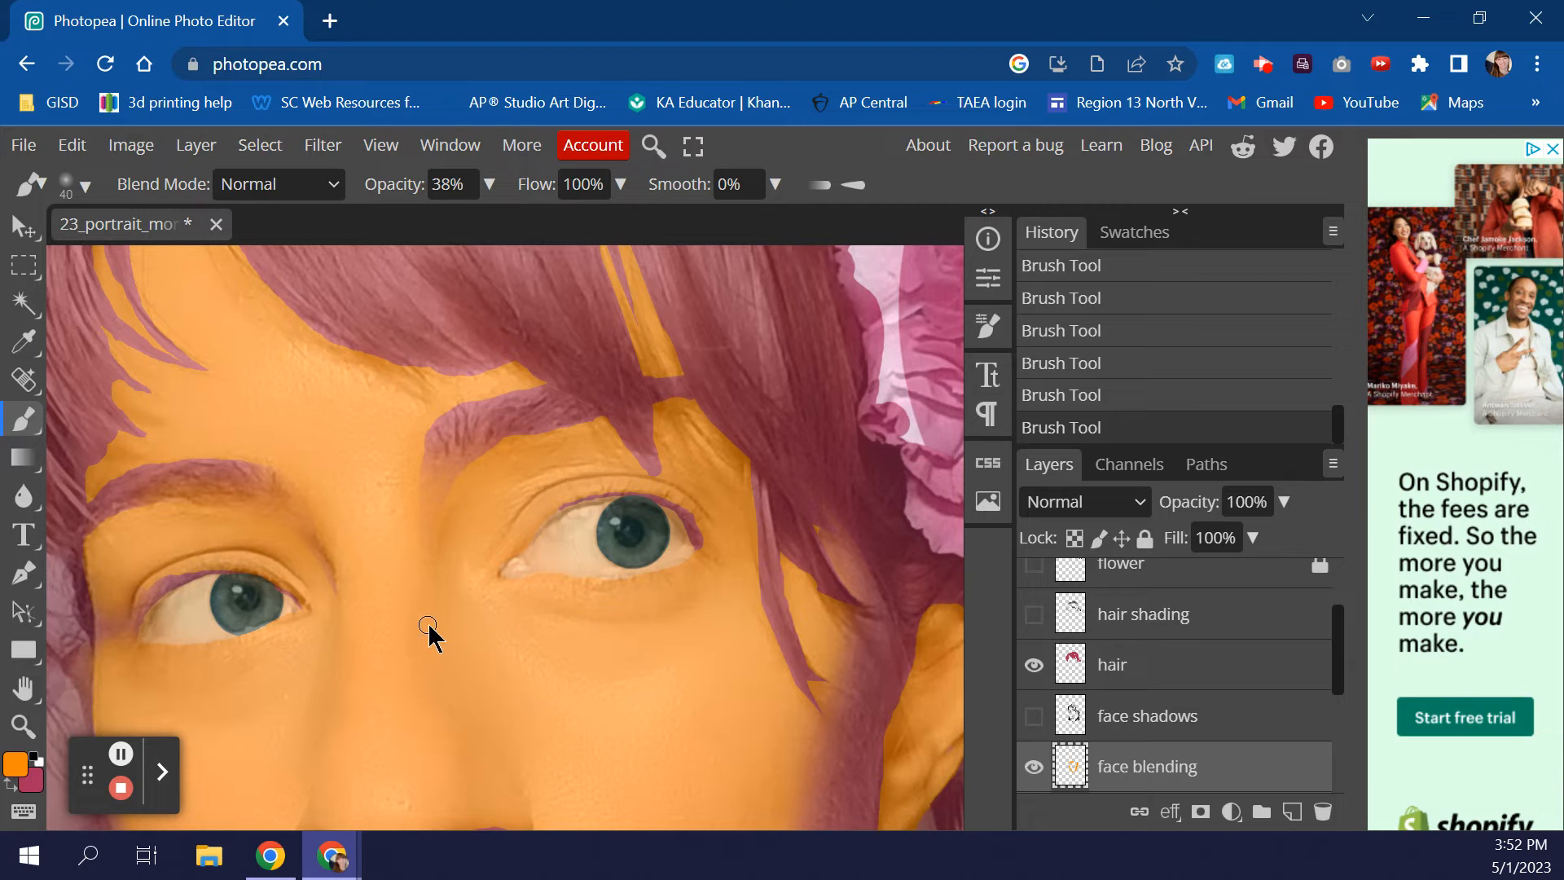
- Enlarge the brush to 50 px and dab orange along the hair edges above both eyebrows
{"action": "scroll", "coordinate": [436, 626], "scroll_direction": "up", "scroll_amount": 1}
{"action": "scroll", "coordinate": [437, 624], "scroll_direction": "down", "scroll_amount": 1}
{"action": "scroll", "coordinate": [410, 618], "scroll_direction": "up", "scroll_amount": 1}
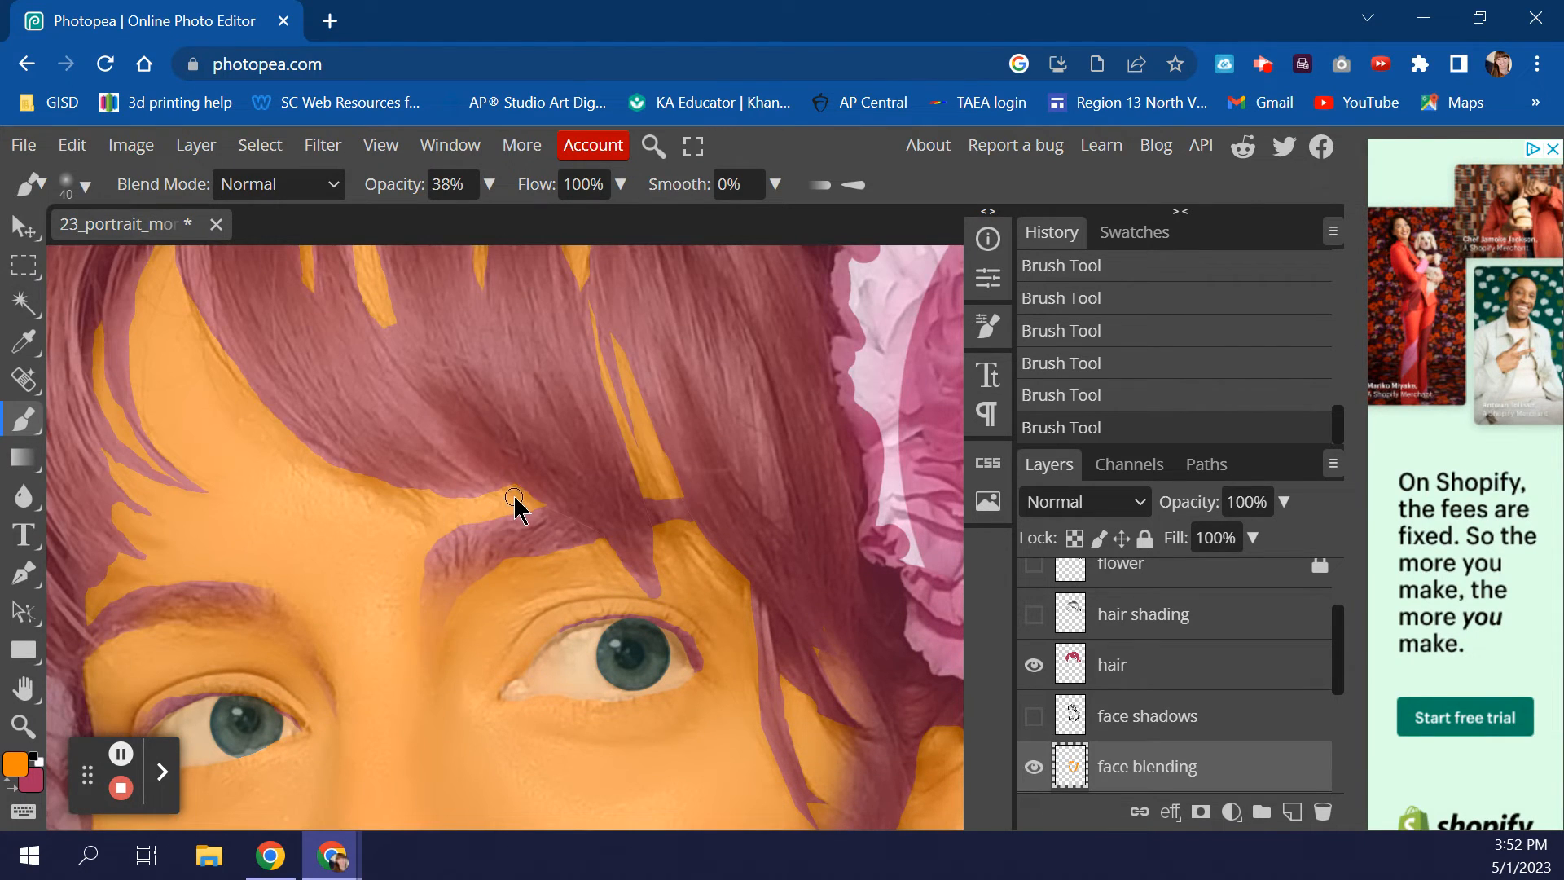
{"action": "key", "text": "bracketright"}
{"action": "left_click", "coordinate": [481, 516]}
{"action": "left_click", "coordinate": [489, 527]}
{"action": "left_click", "coordinate": [443, 530]}
{"action": "left_click", "coordinate": [426, 549]}
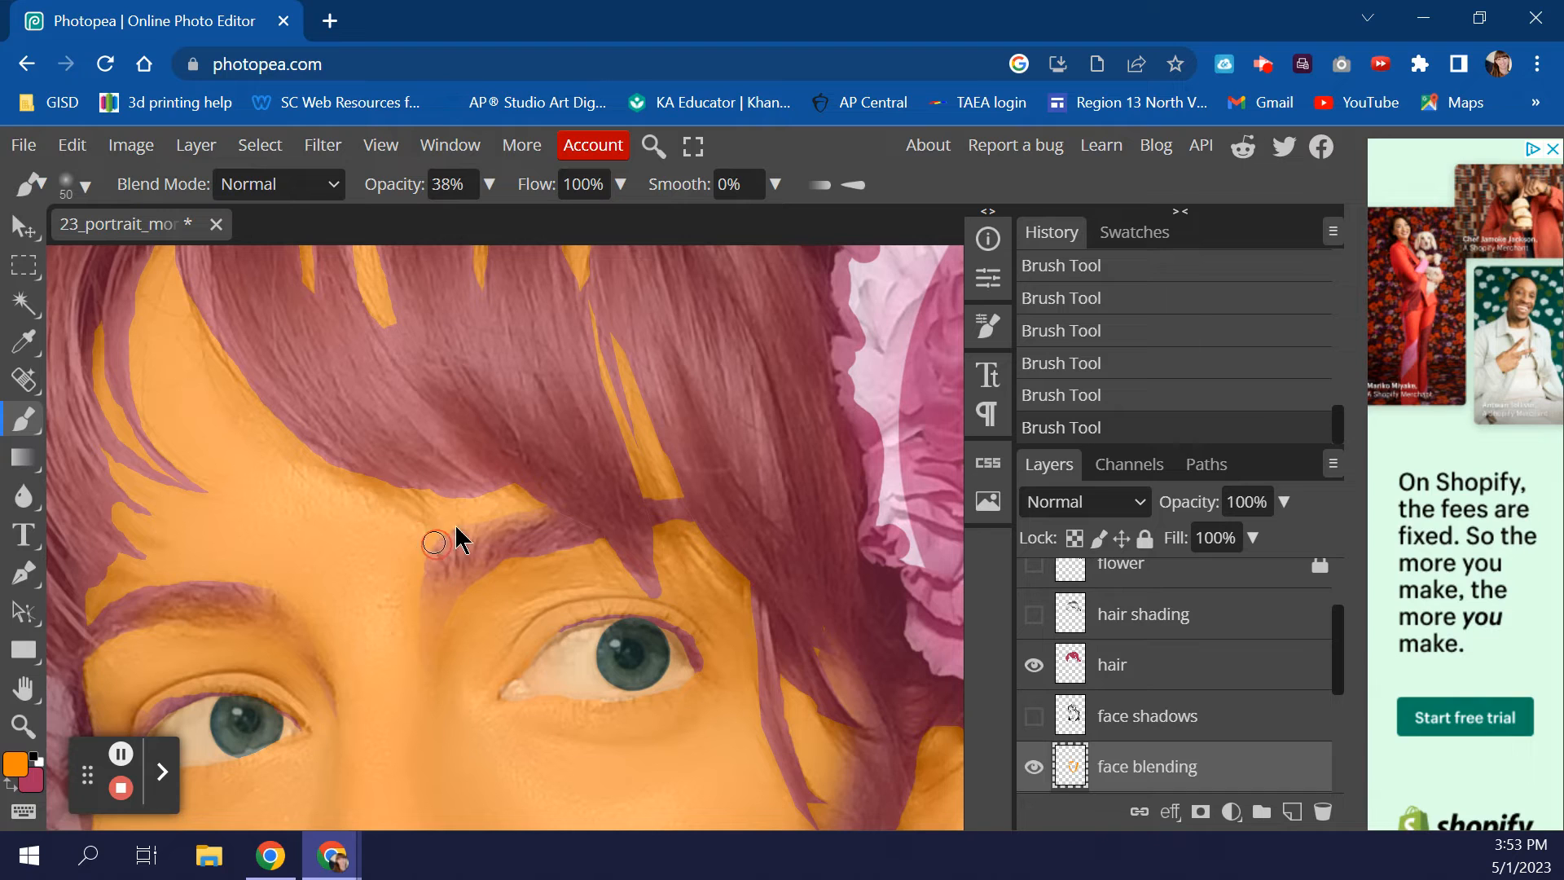
{"action": "left_click", "coordinate": [463, 534]}
{"action": "left_click", "coordinate": [480, 530]}
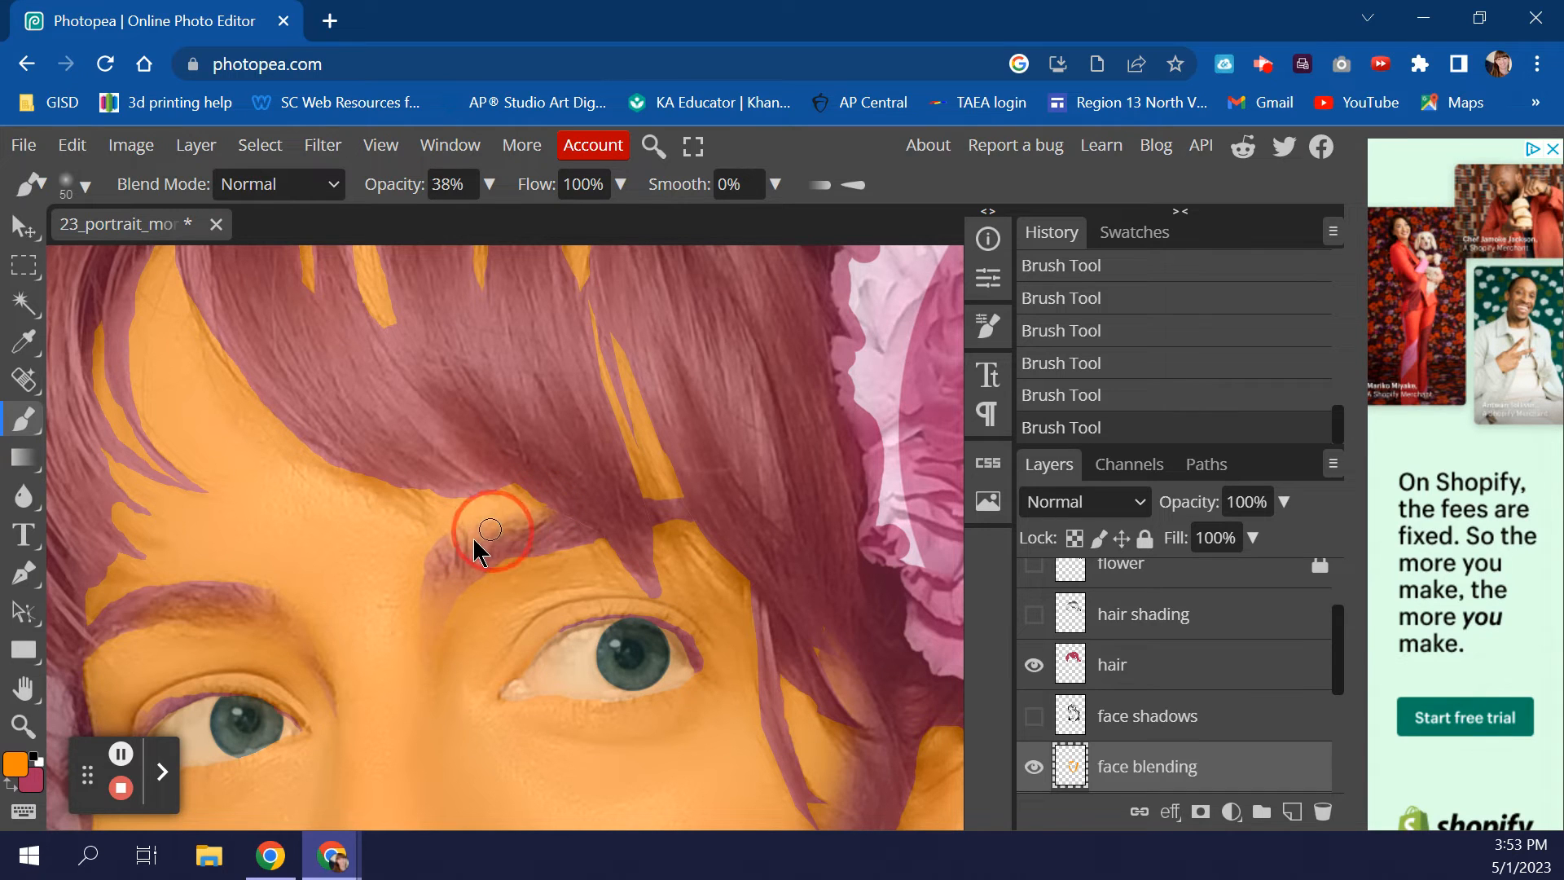
{"action": "left_click", "coordinate": [663, 516]}
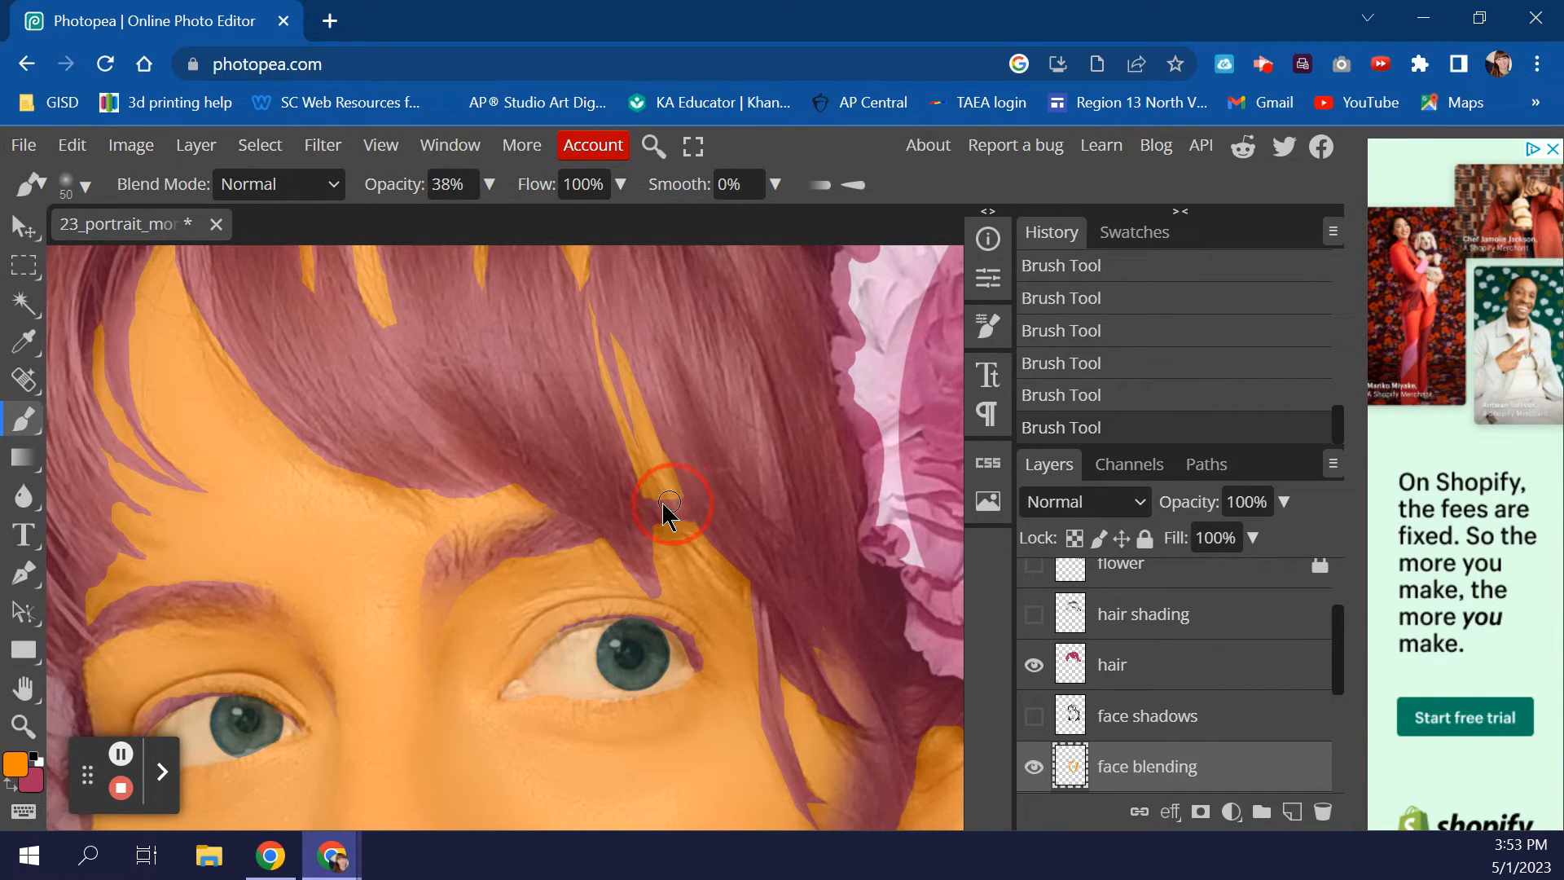
{"action": "left_click", "coordinate": [698, 530]}
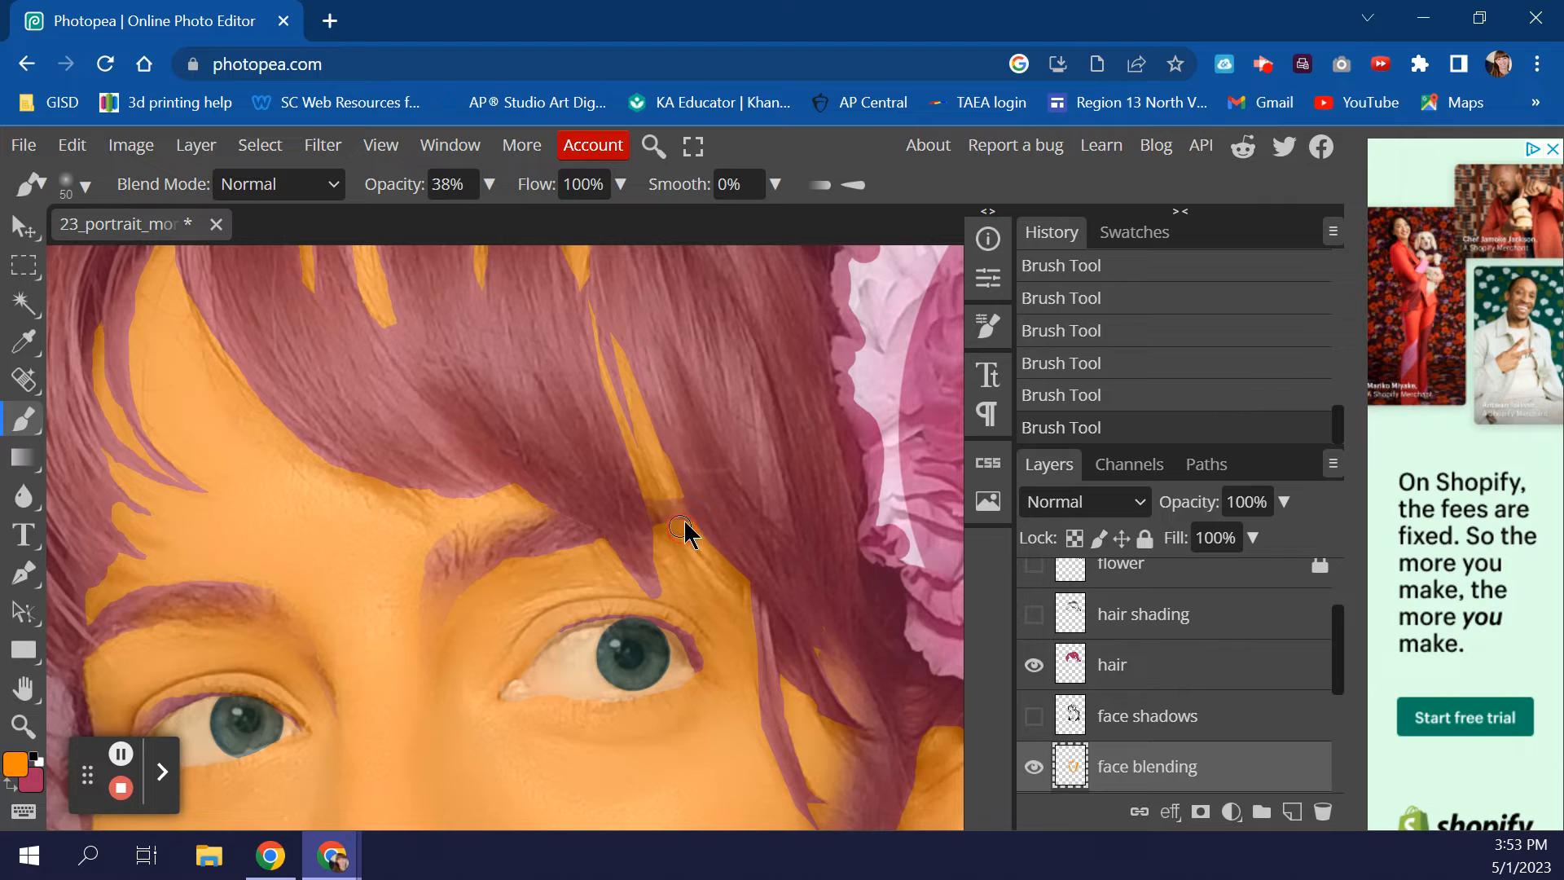
- Paint faint orange over the left eyebrow and the hair edge beside it
{"action": "left_click_drag", "start_coordinate": [162, 588], "coordinate": [131, 591]}
{"action": "left_click", "coordinate": [110, 608]}
{"action": "left_click", "coordinate": [92, 615]}
{"action": "left_click", "coordinate": [196, 572]}
{"action": "left_click", "coordinate": [213, 582]}
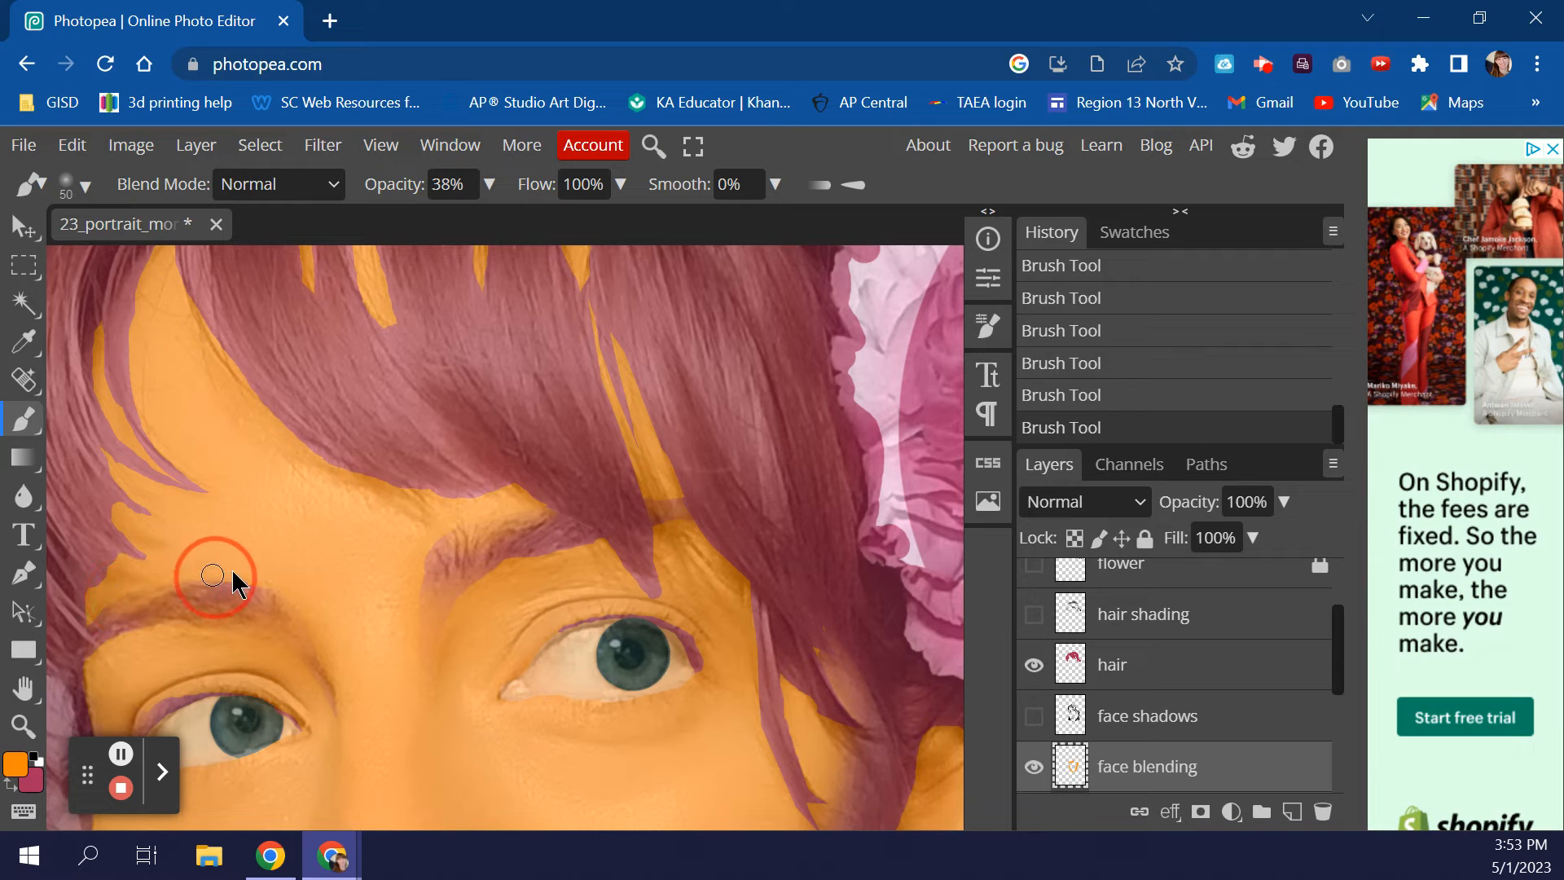
{"action": "scroll", "coordinate": [363, 603], "scroll_direction": "down", "scroll_amount": 9}
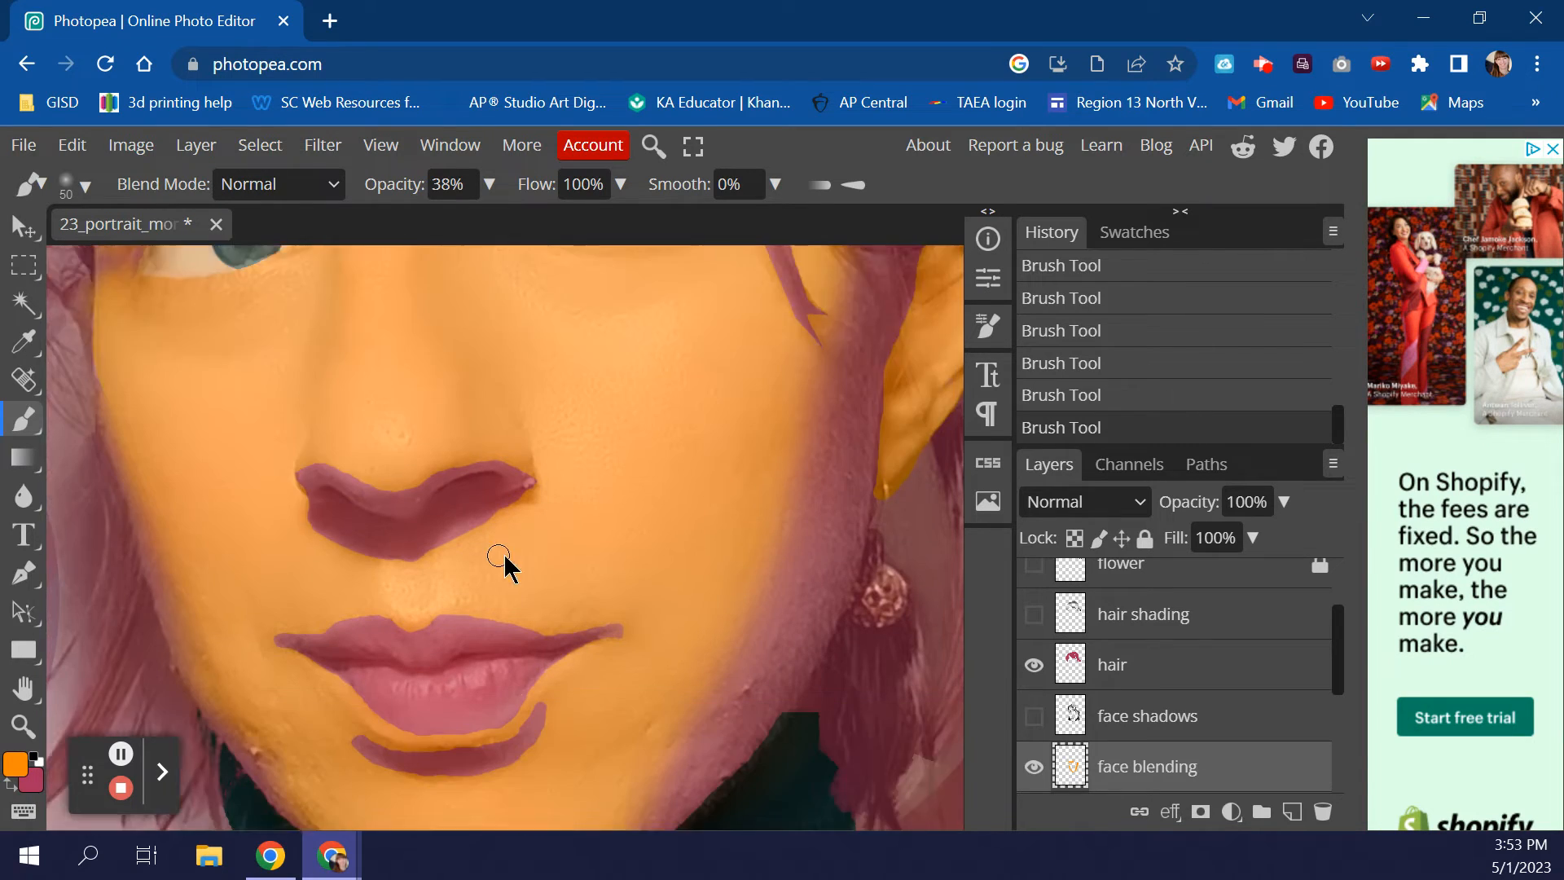
{"action": "scroll", "coordinate": [542, 567], "scroll_direction": "up", "scroll_amount": 3}
{"action": "scroll", "coordinate": [517, 566], "scroll_direction": "down", "scroll_amount": 2}
- Lighten the nose shading with orange and show the face shadows layer again
{"action": "left_click", "coordinate": [308, 481]}
{"action": "mouse_move", "coordinate": [308, 480]}
{"action": "left_mouse_down"}
{"action": "mouse_move", "coordinate": [386, 497]}
{"action": "mouse_move", "coordinate": [418, 481]}
{"action": "mouse_move", "coordinate": [403, 502]}
{"action": "mouse_move", "coordinate": [464, 453]}
{"action": "mouse_move", "coordinate": [427, 482]}
{"action": "mouse_move", "coordinate": [522, 453]}
{"action": "left_mouse_up"}
{"action": "left_click", "coordinate": [427, 482]}
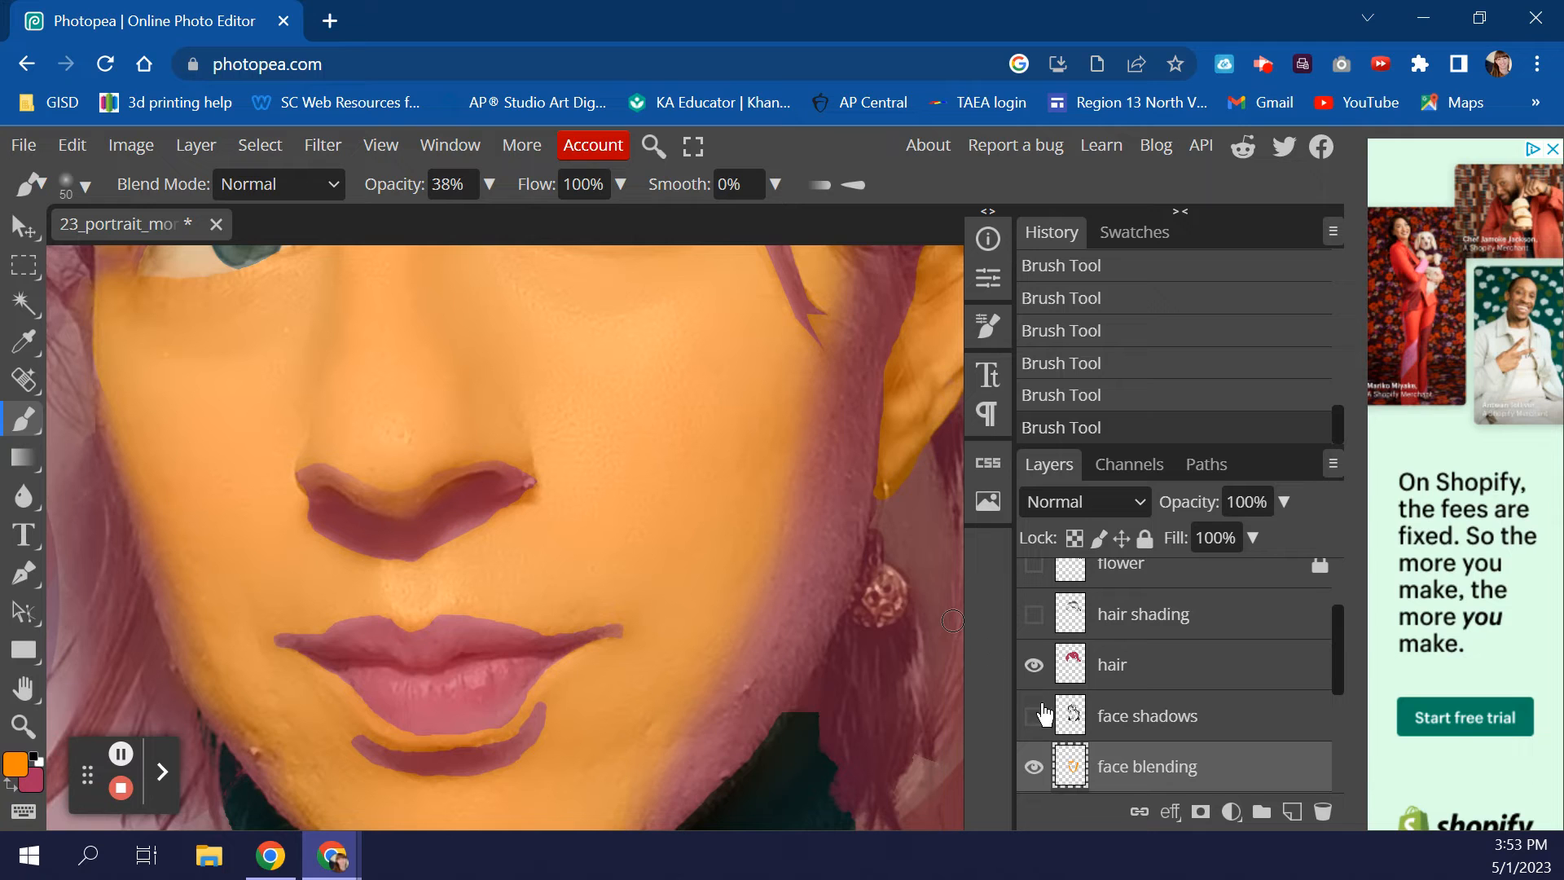
{"action": "left_click", "coordinate": [1034, 717]}
- Hide the original photo layer and zoom out to view the whole portrait
{"action": "scroll", "coordinate": [1059, 721], "scroll_direction": "up", "scroll_amount": 3}
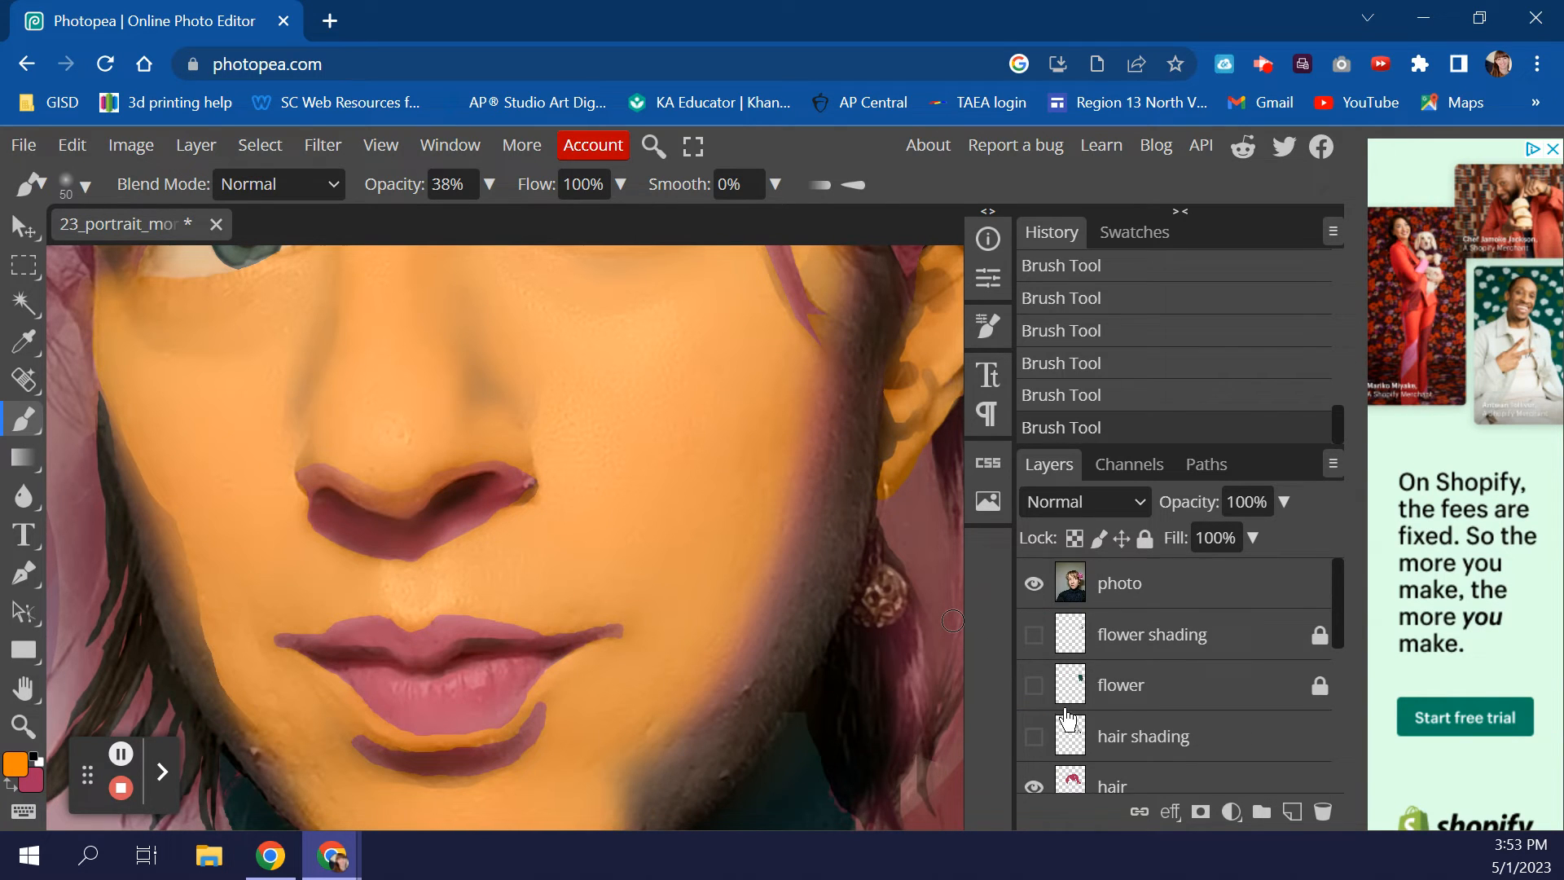
{"action": "left_click", "coordinate": [1037, 588]}
{"action": "scroll", "coordinate": [461, 601], "scroll_direction": "down", "scroll_amount": 3}
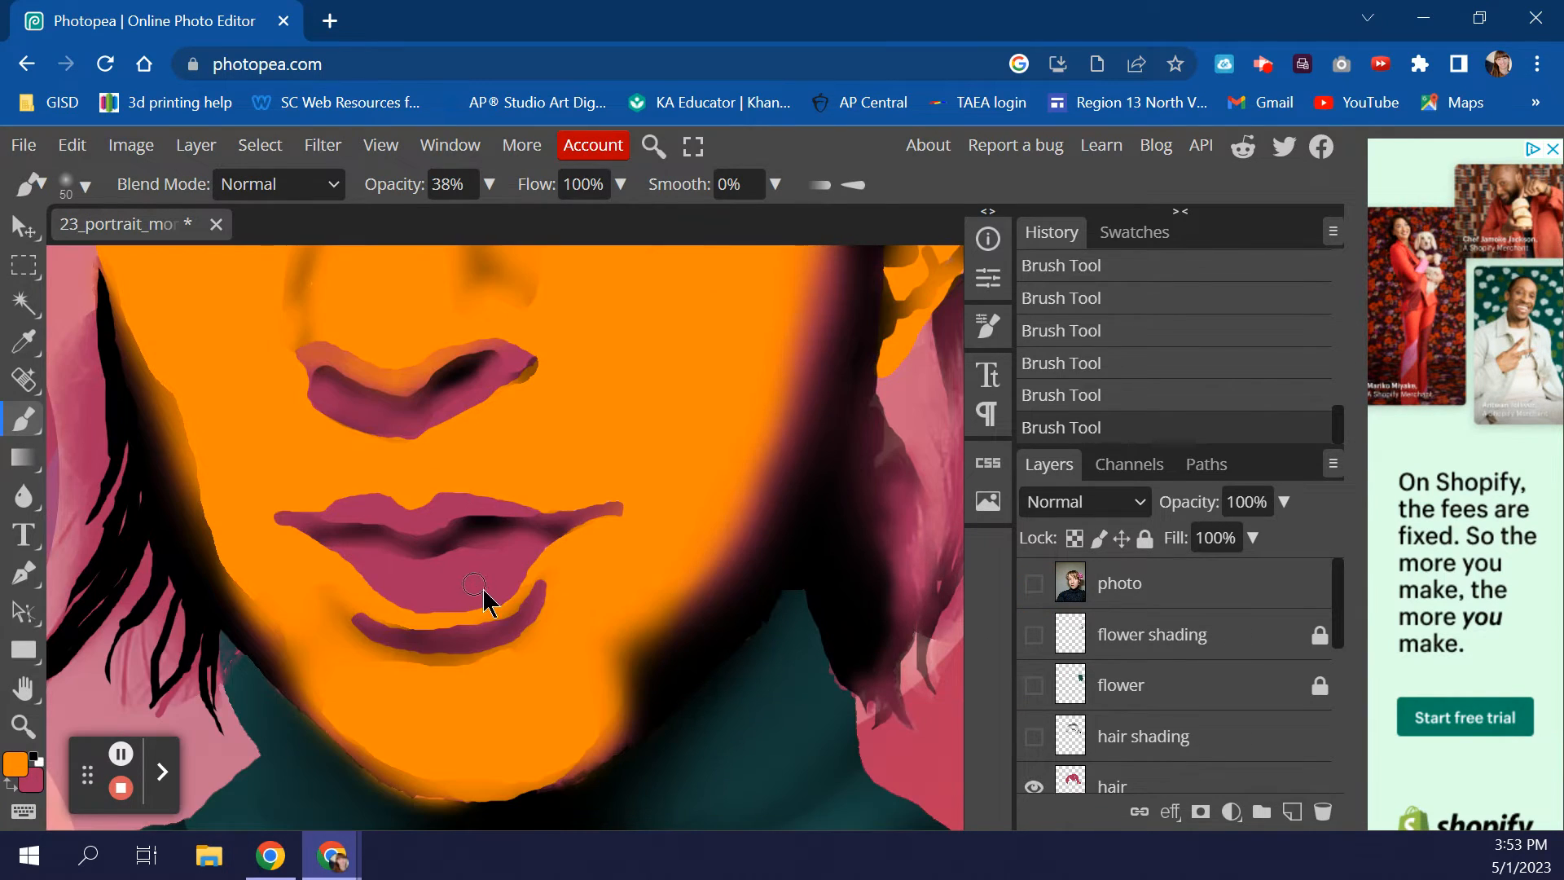
{"action": "left_click", "coordinate": [23, 725]}
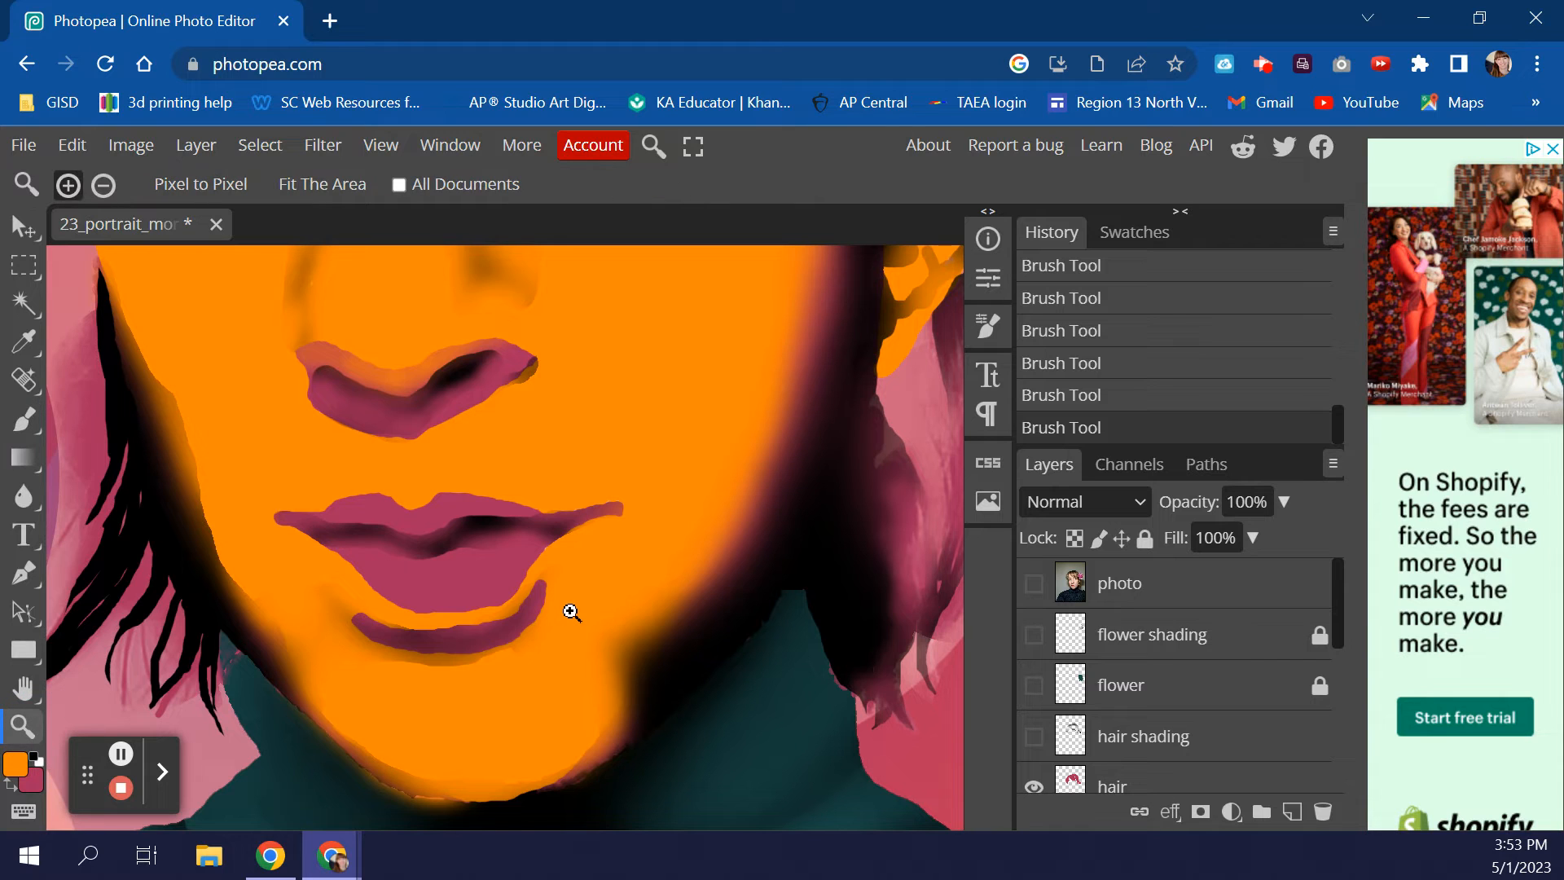
{"action": "left_click", "coordinate": [583, 534], "text": "alt"}
{"action": "left_click", "coordinate": [541, 513], "text": "alt"}
{"action": "left_click", "coordinate": [540, 514], "text": "alt"}
{"action": "left_click", "coordinate": [549, 559], "text": "alt"}
- Zoom in on the eyes and nose, then show the original photo over the painting
{"action": "scroll", "coordinate": [548, 559], "scroll_direction": "up", "scroll_amount": 3}
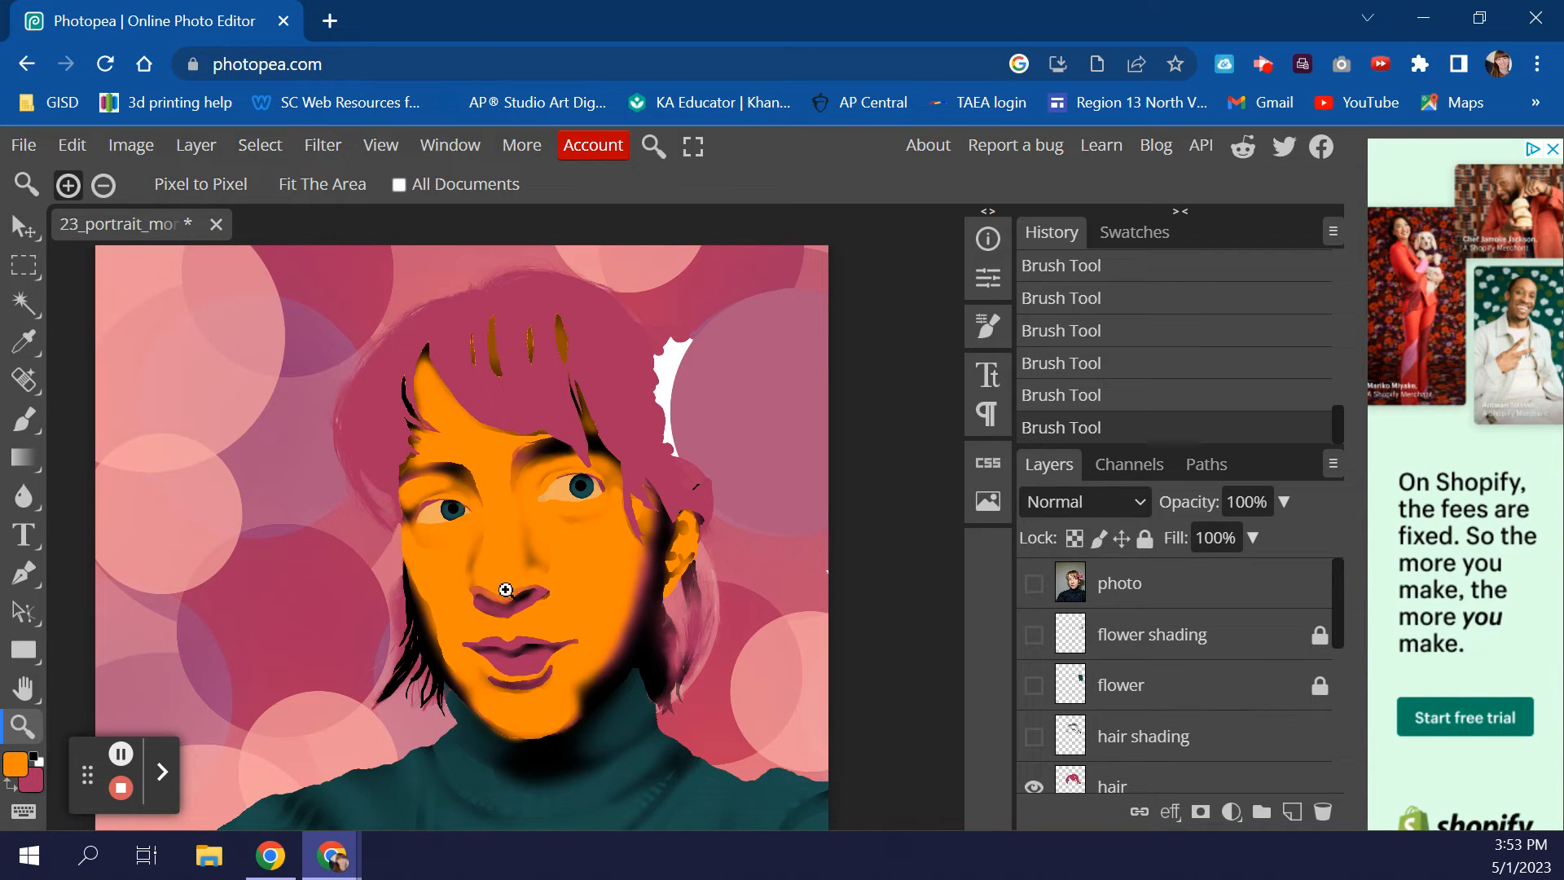
{"action": "left_click", "coordinate": [511, 603]}
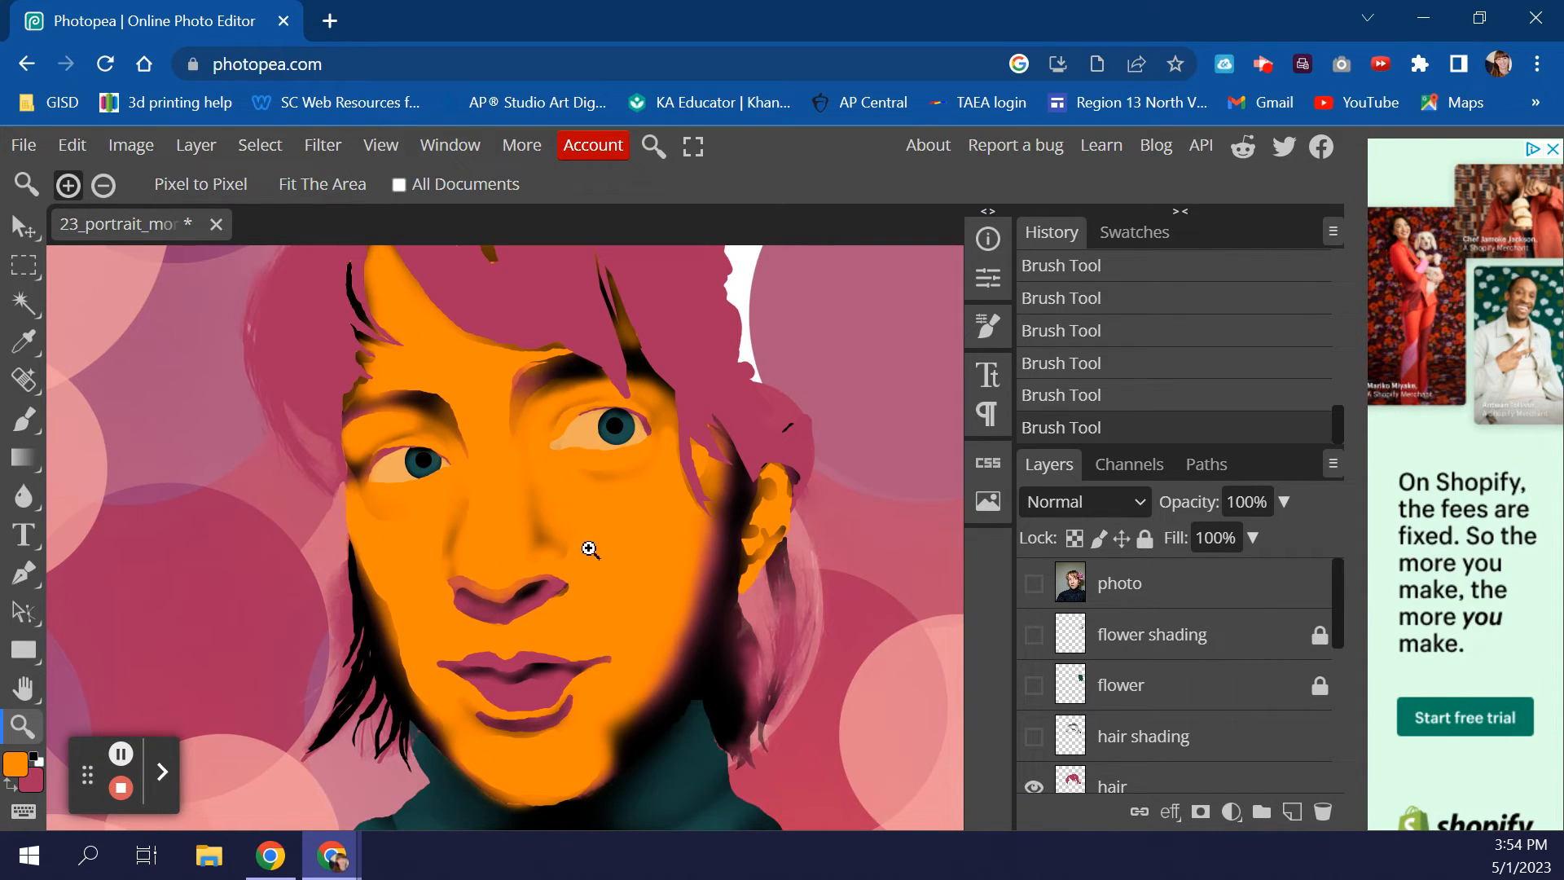
{"action": "left_click", "coordinate": [590, 549]}
{"action": "left_click", "coordinate": [623, 560]}
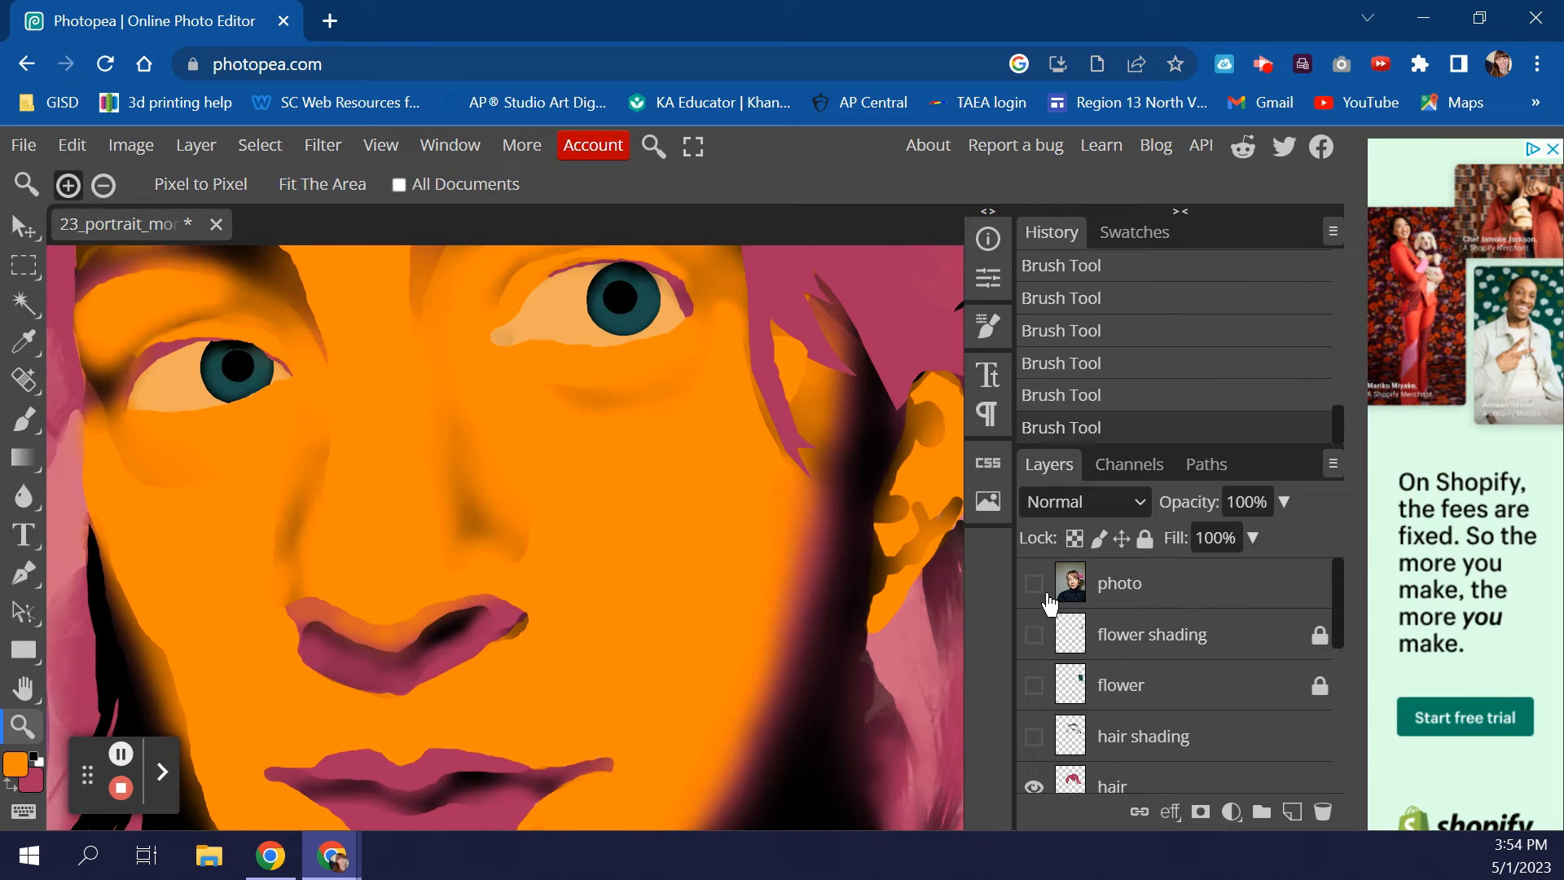
{"action": "left_click", "coordinate": [1033, 583]}
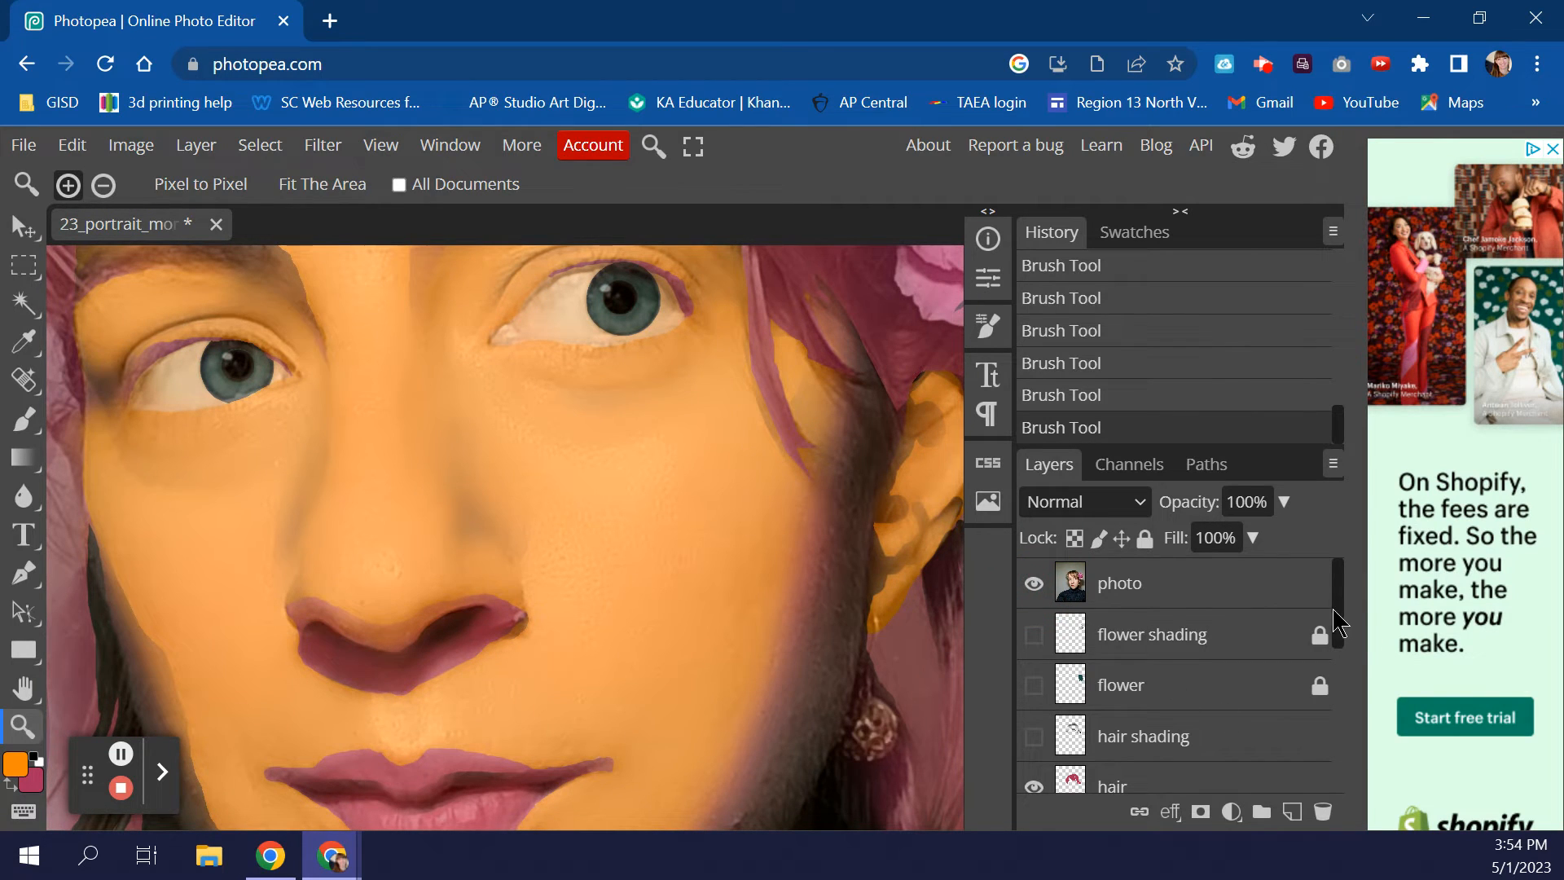
- Add an empty Layer 1 above face shadows and open the foreground colour picker
{"action": "scroll", "coordinate": [1340, 623], "scroll_direction": "down", "scroll_amount": 3}
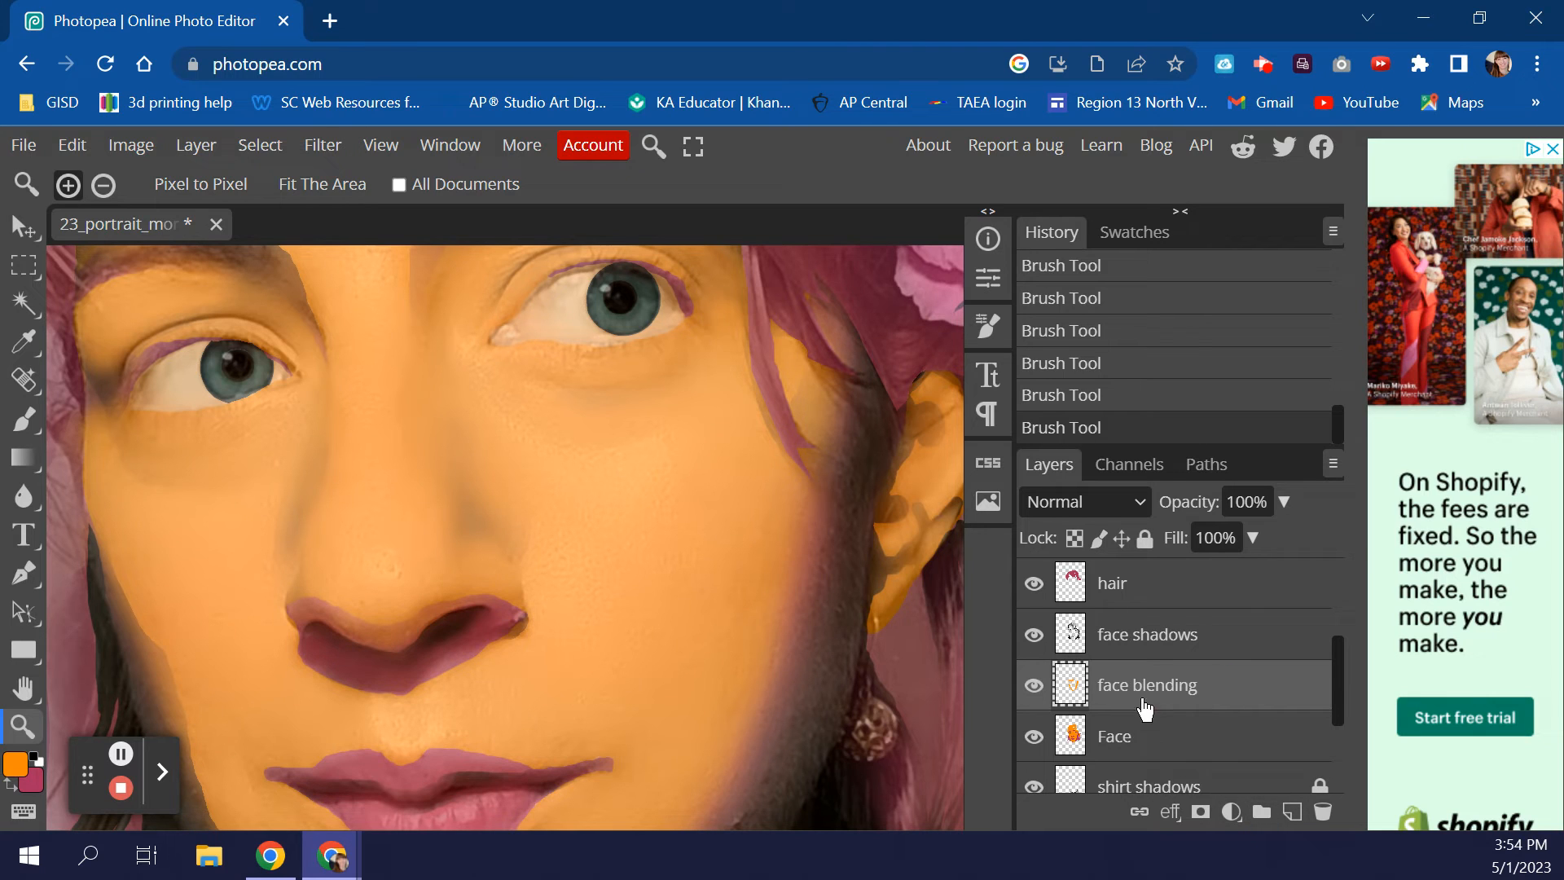
{"action": "left_click", "coordinate": [1227, 641]}
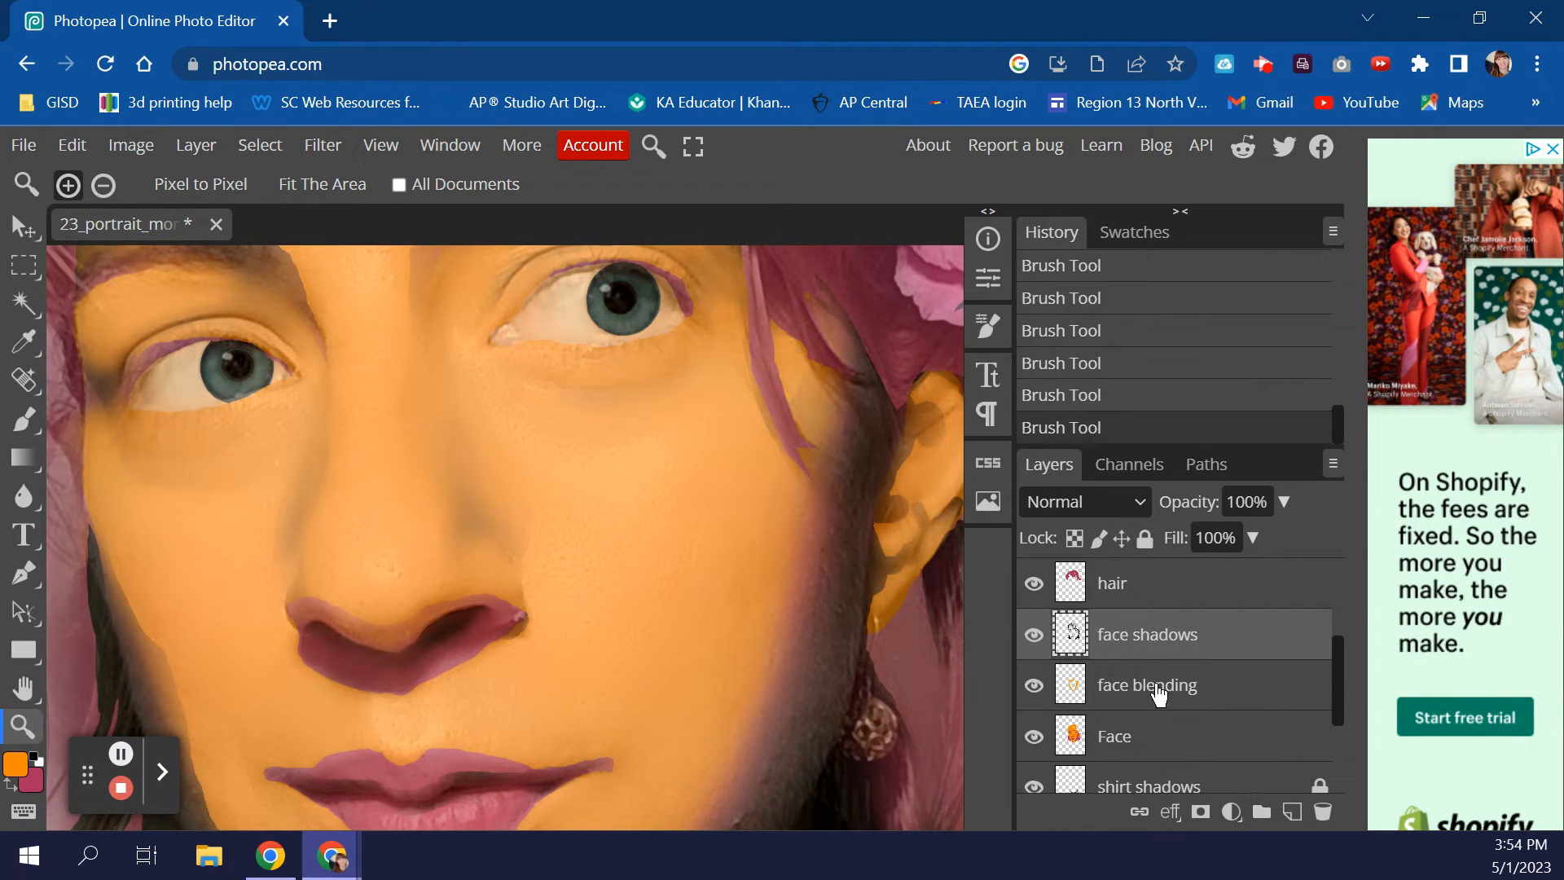
{"action": "left_click", "coordinate": [1293, 814]}
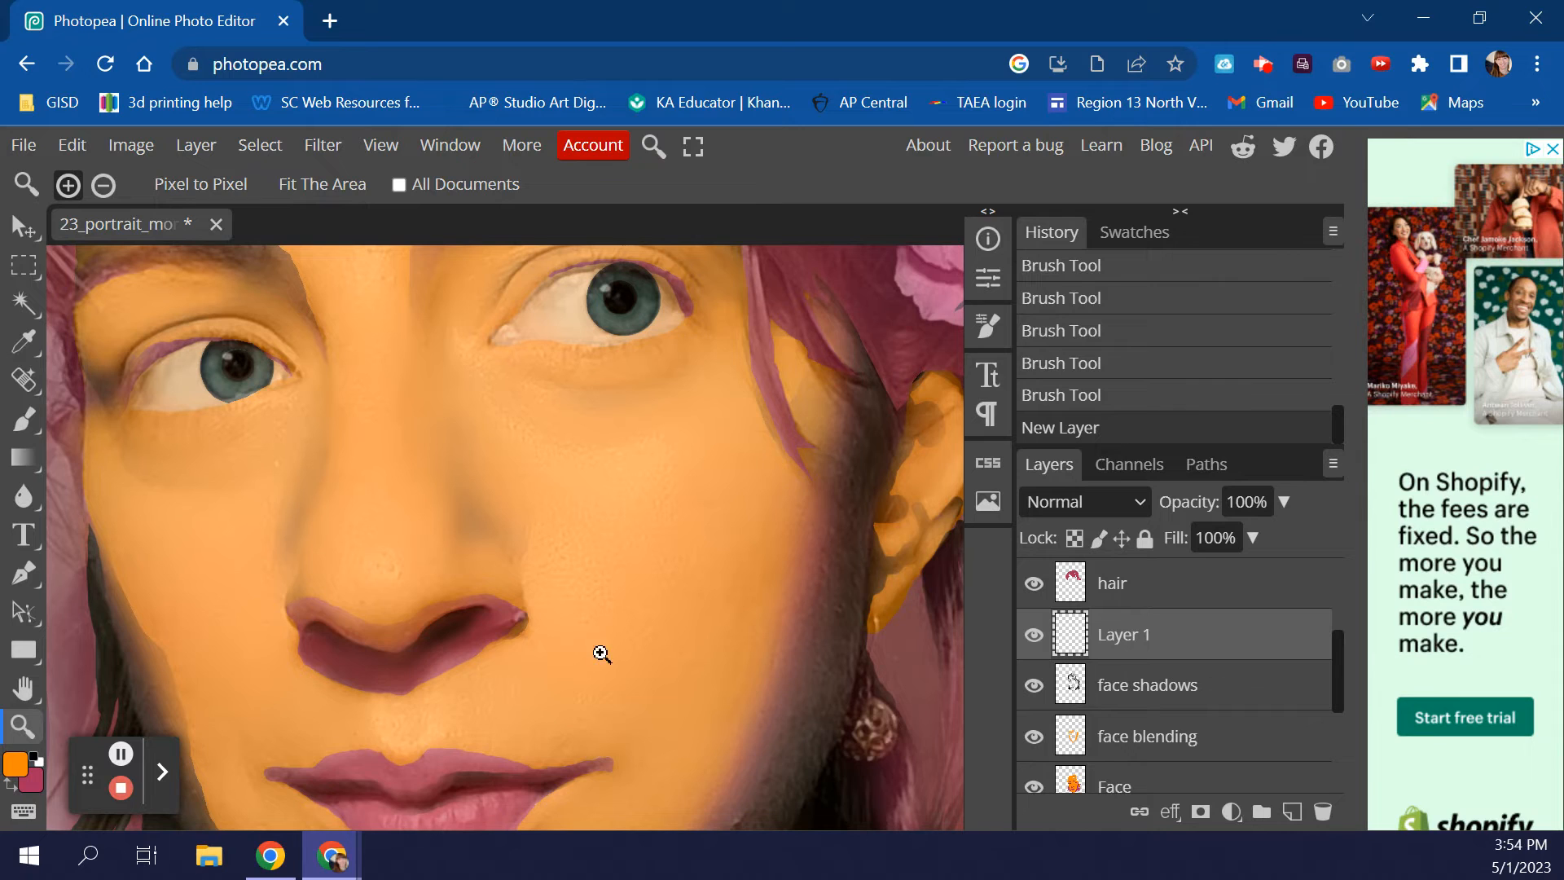
{"action": "scroll", "coordinate": [568, 651], "scroll_direction": "up", "scroll_amount": 2}
{"action": "scroll", "coordinate": [1189, 634], "scroll_direction": "up", "scroll_amount": 3}
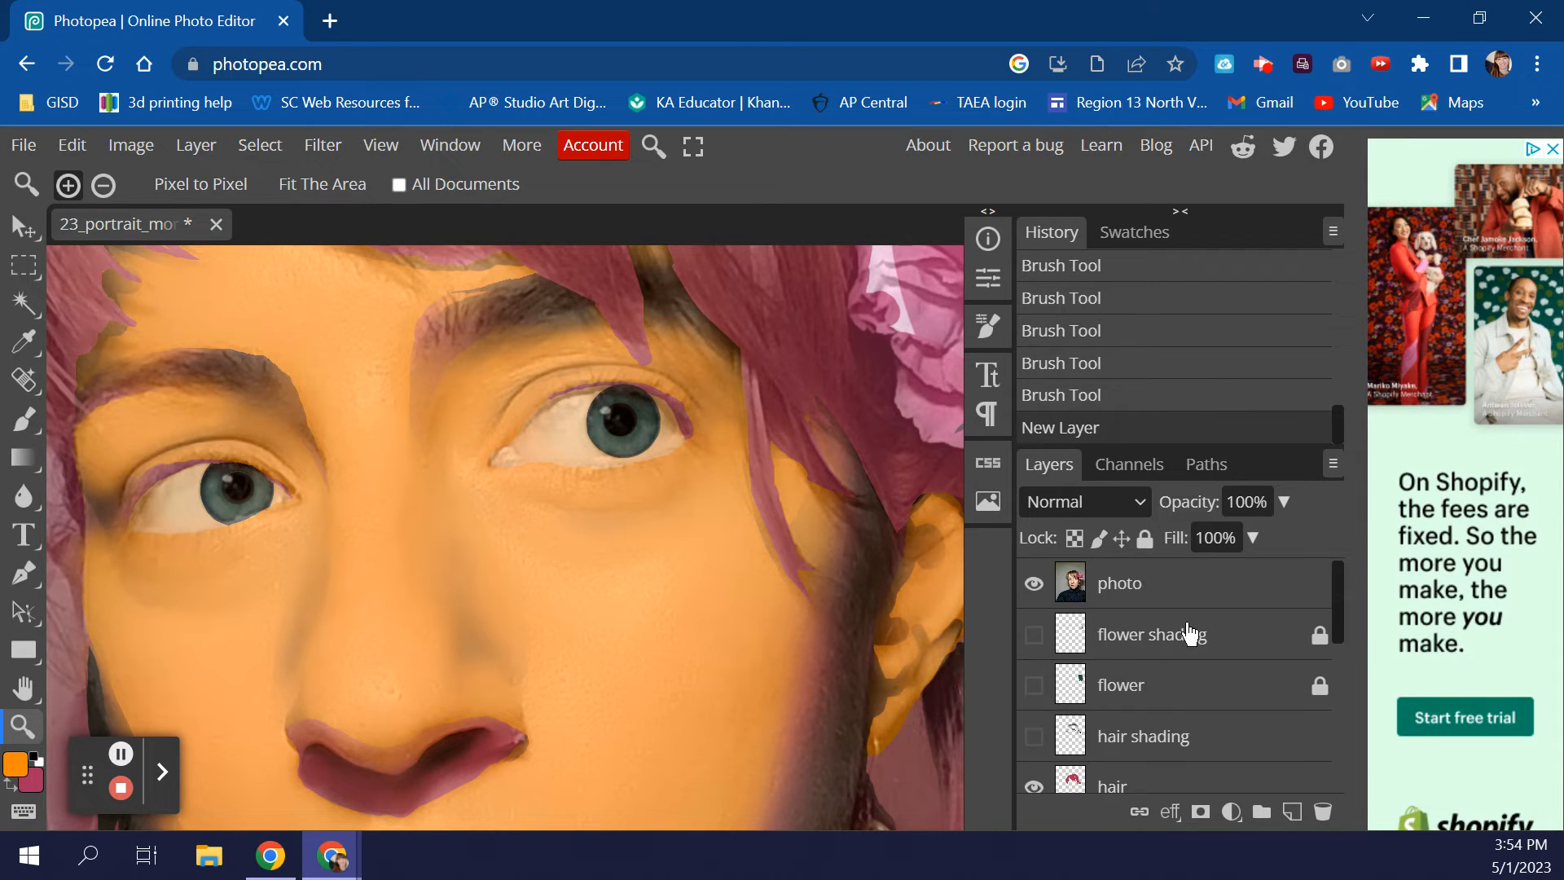
{"action": "scroll", "coordinate": [1190, 634], "scroll_direction": "down", "scroll_amount": 4}
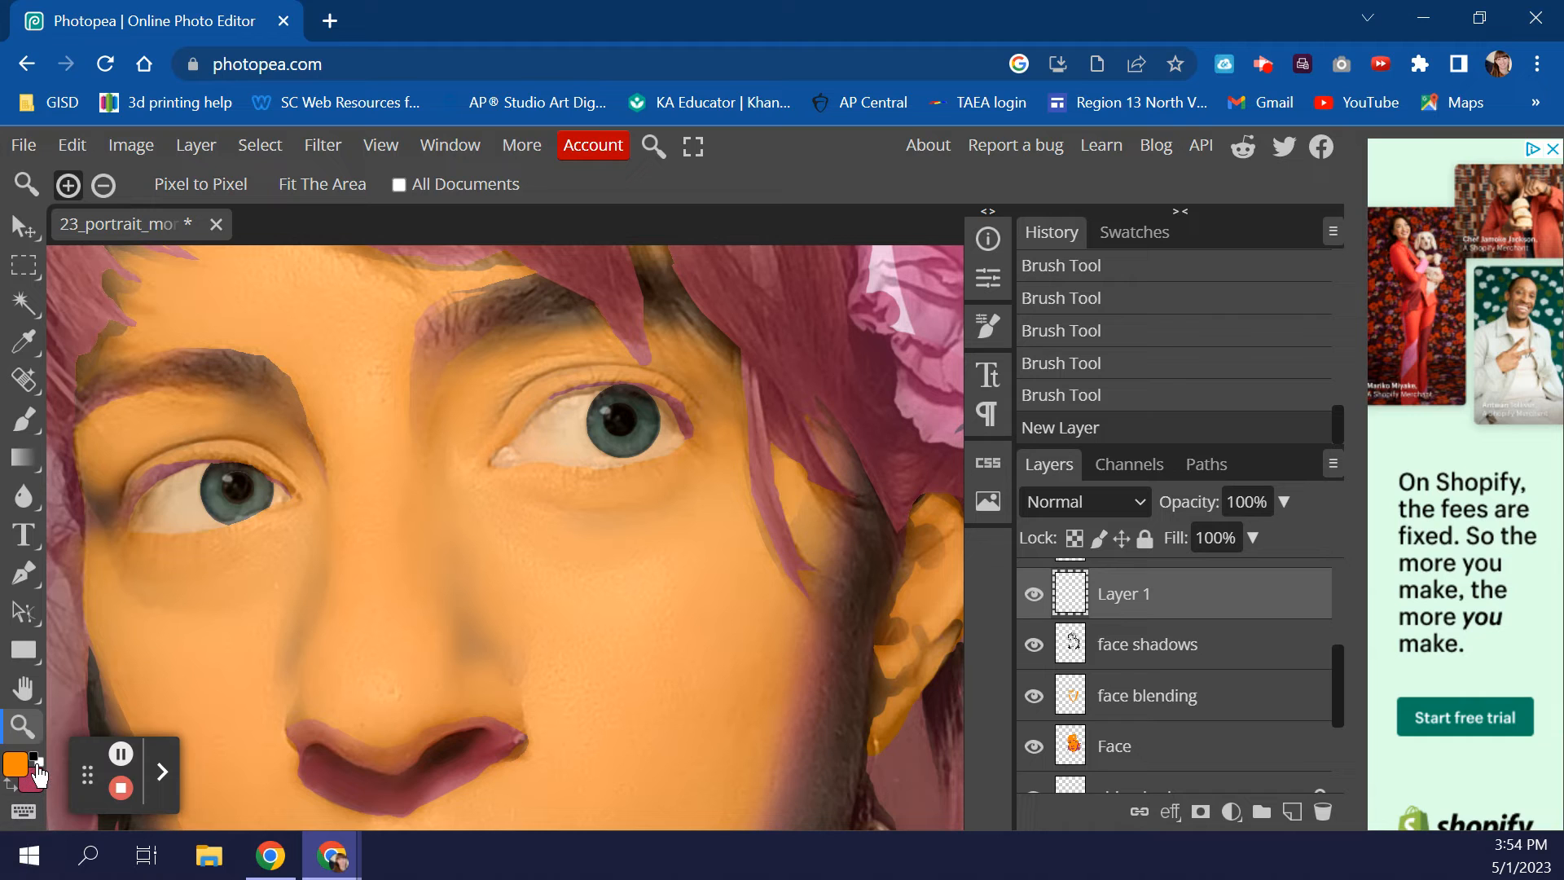
{"action": "left_click", "coordinate": [17, 770]}
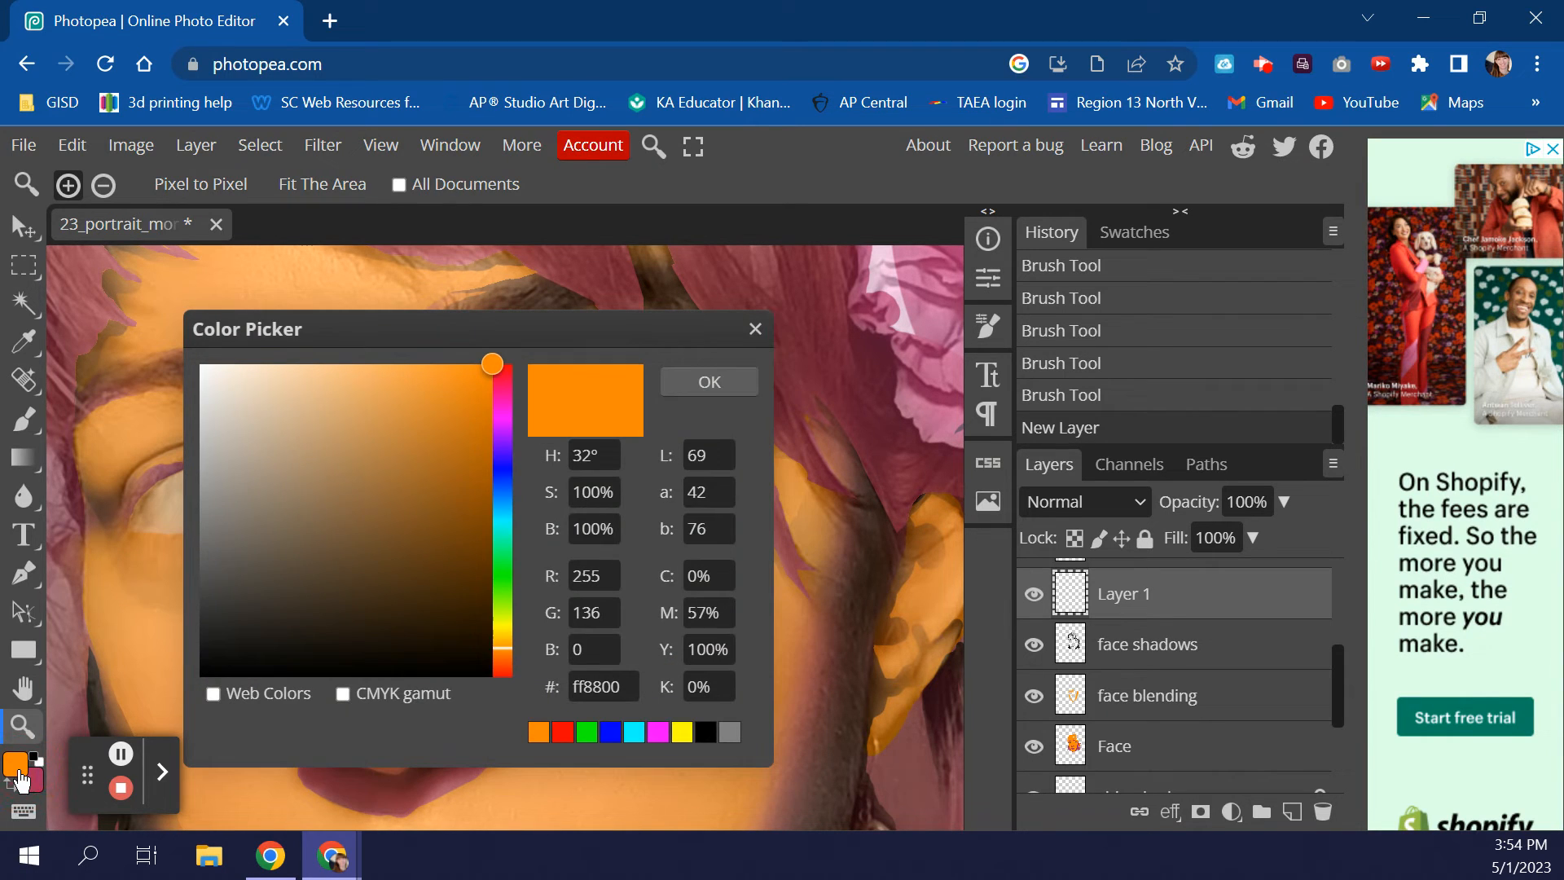
- Set the foreground colour to white and switch to the Brush tool at 16% opacity
{"action": "left_click_drag", "start_coordinate": [338, 405], "coordinate": [163, 330]}
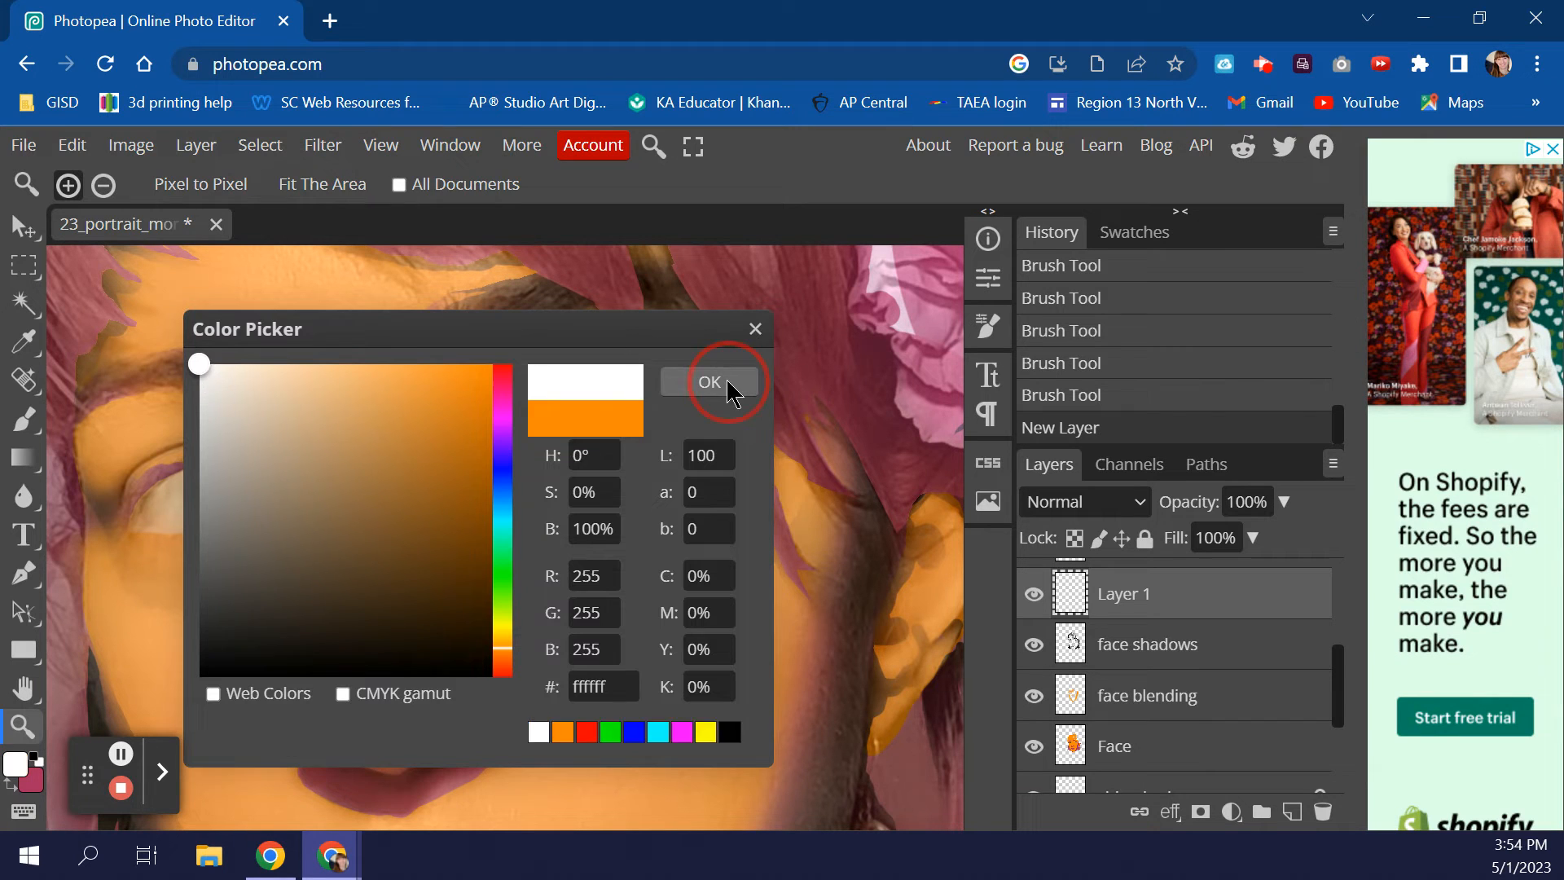
{"action": "left_click", "coordinate": [712, 383]}
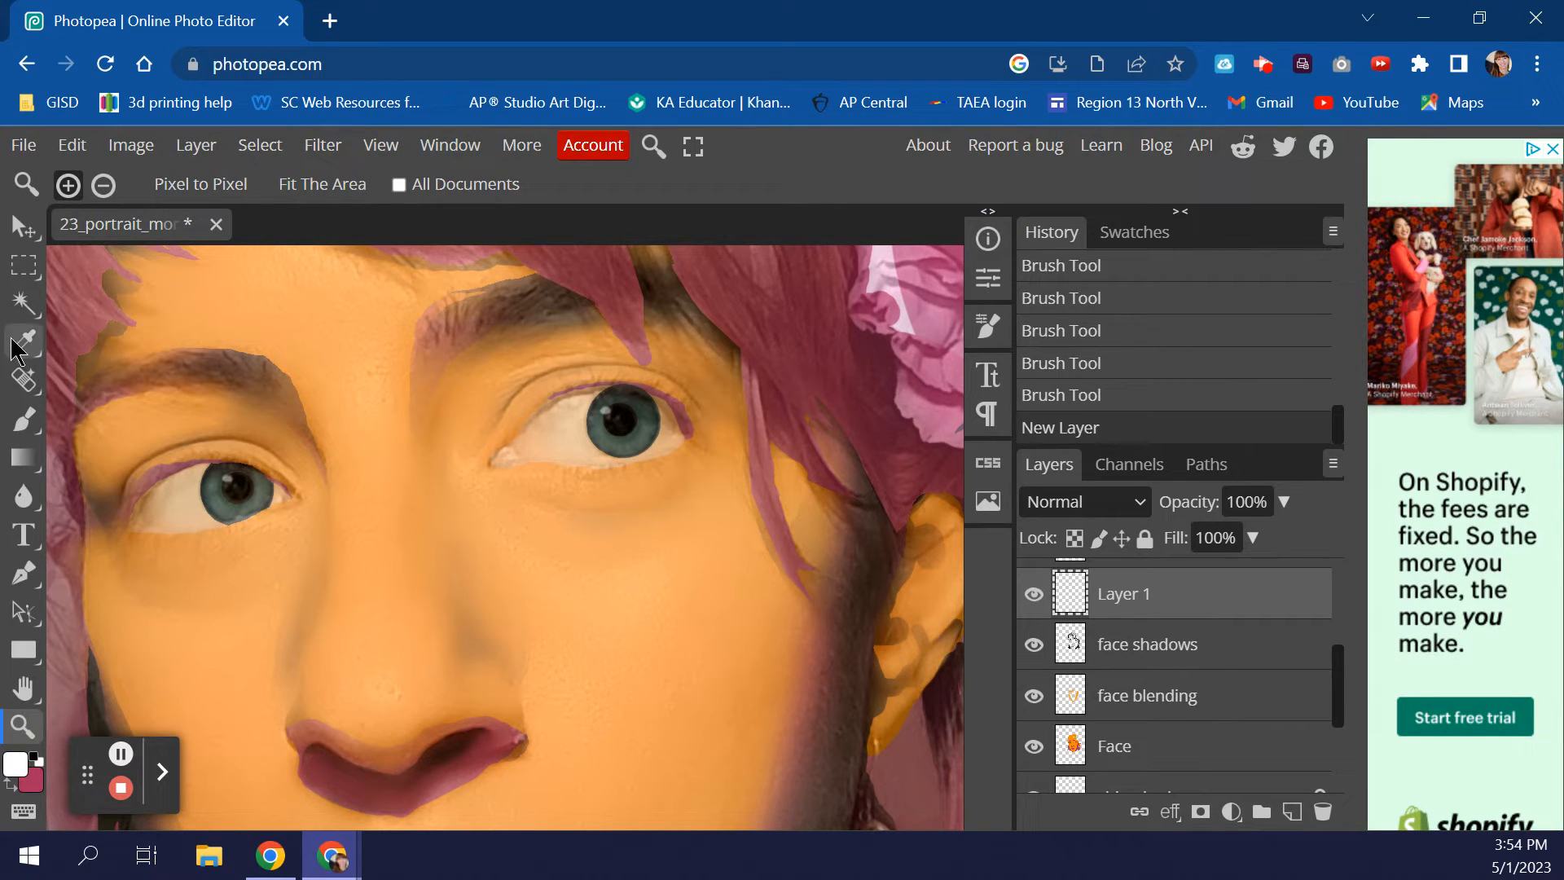
{"action": "left_click", "coordinate": [23, 420]}
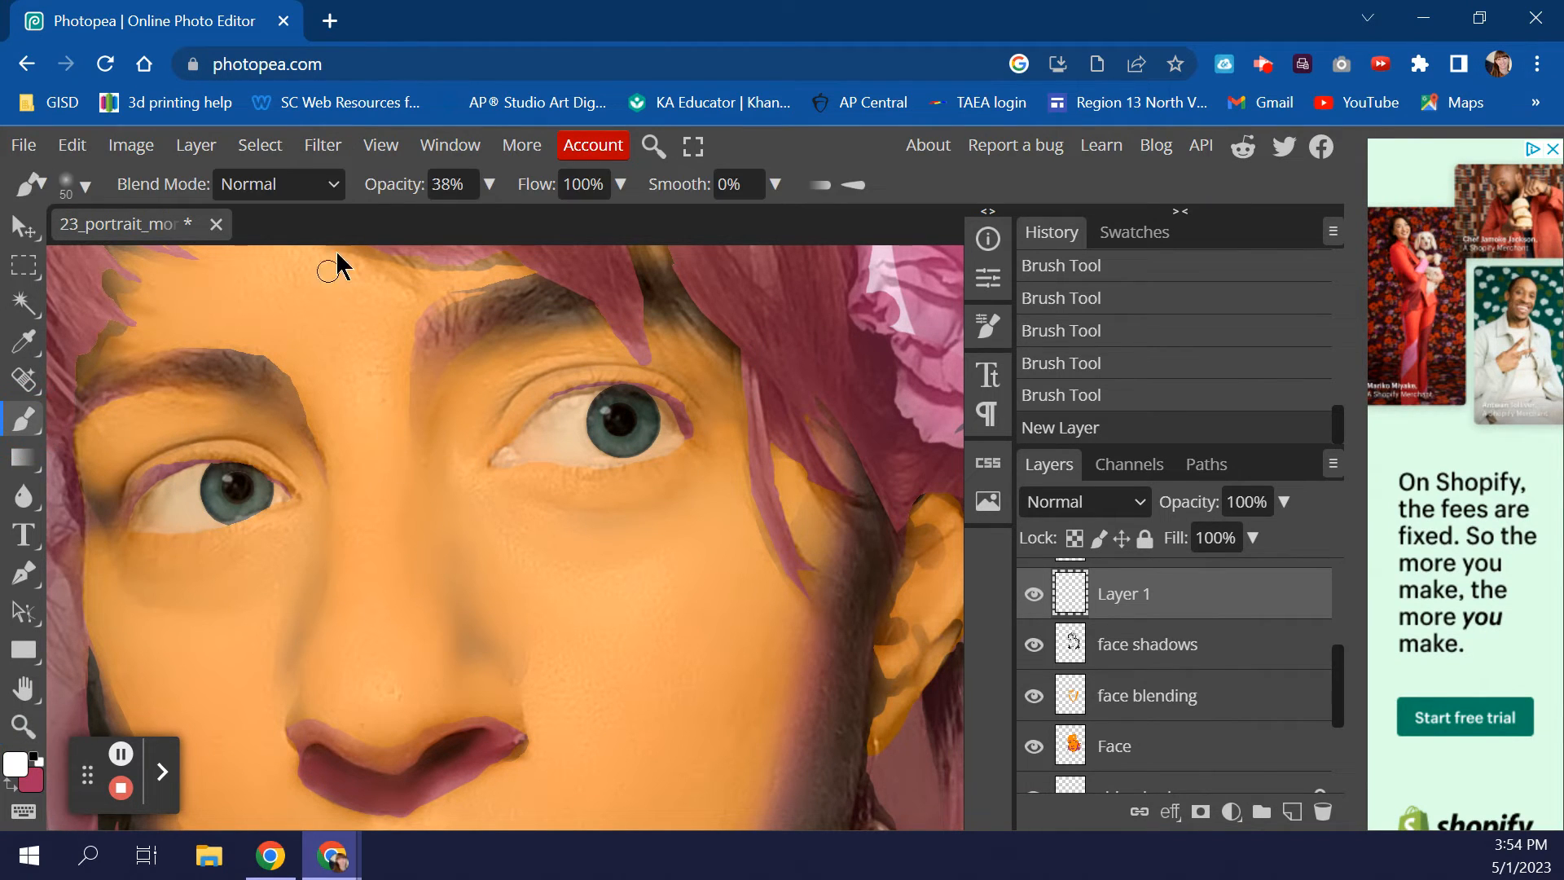
{"action": "mouse_move", "coordinate": [489, 199]}
{"action": "left_mouse_down"}
{"action": "mouse_move", "coordinate": [456, 228]}
{"action": "mouse_move", "coordinate": [393, 236]}
{"action": "left_mouse_up"}
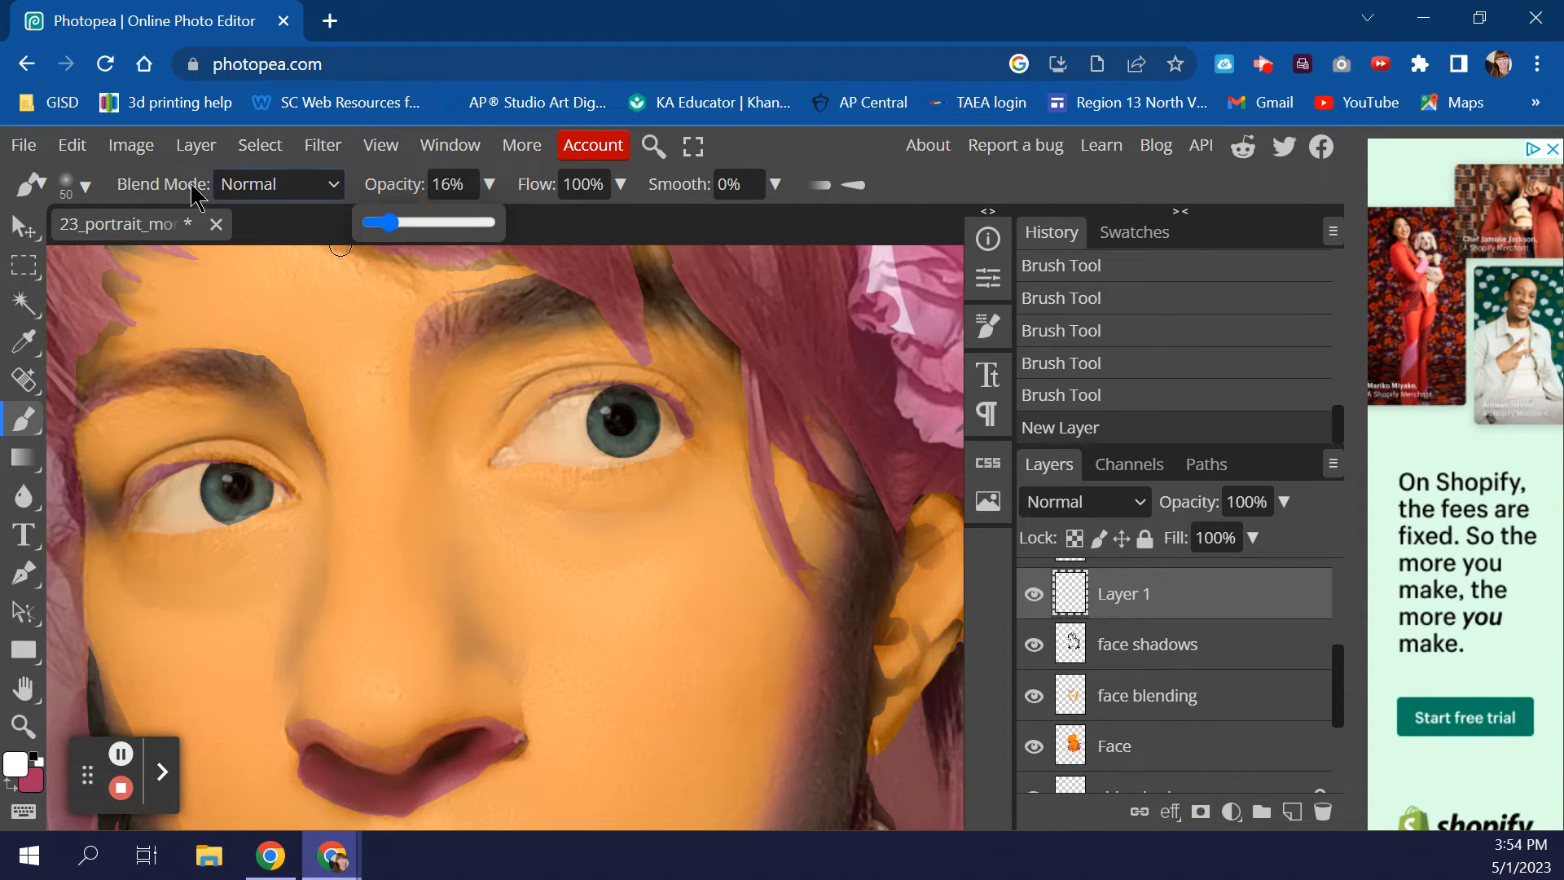
- Size the soft brush to 150 px and begin renaming Layer 1
{"action": "left_click", "coordinate": [81, 186]}
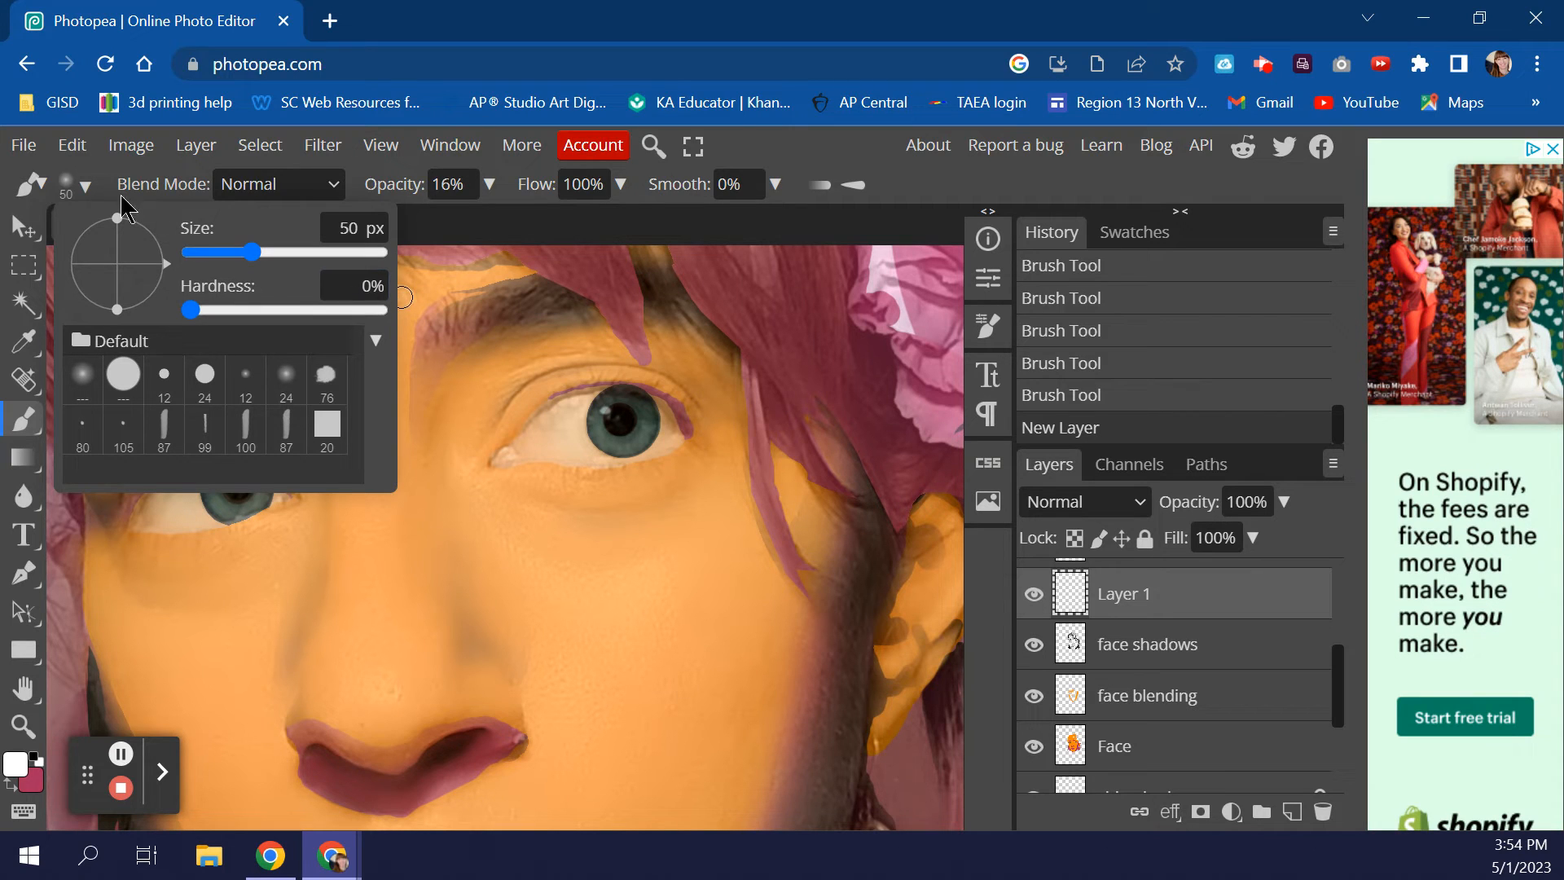
{"action": "left_click", "coordinate": [83, 184]}
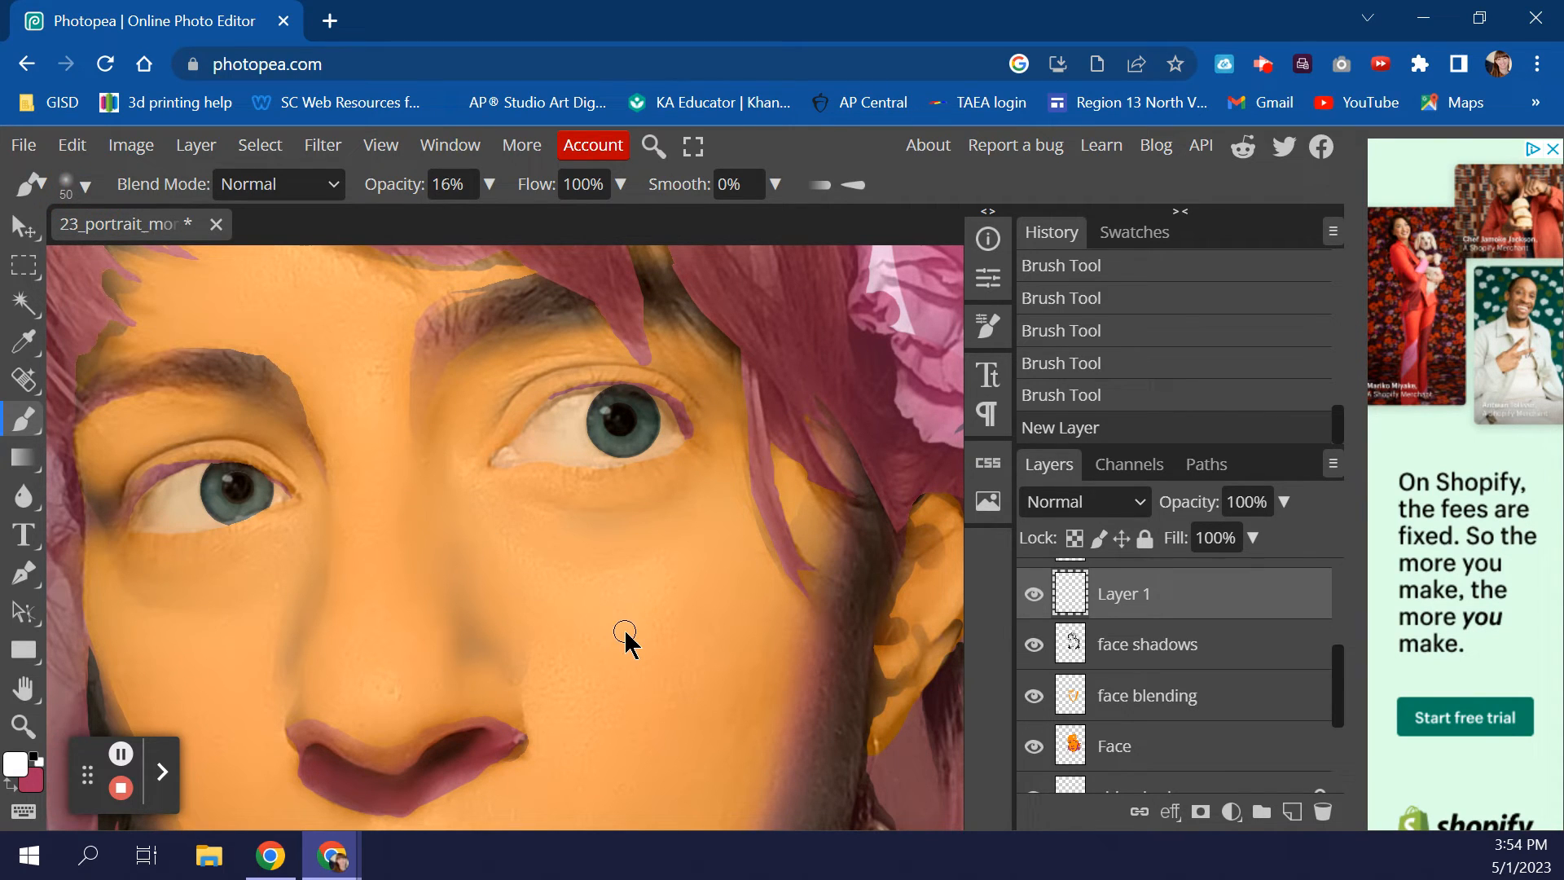
{"action": "key", "text": "bracketright"}
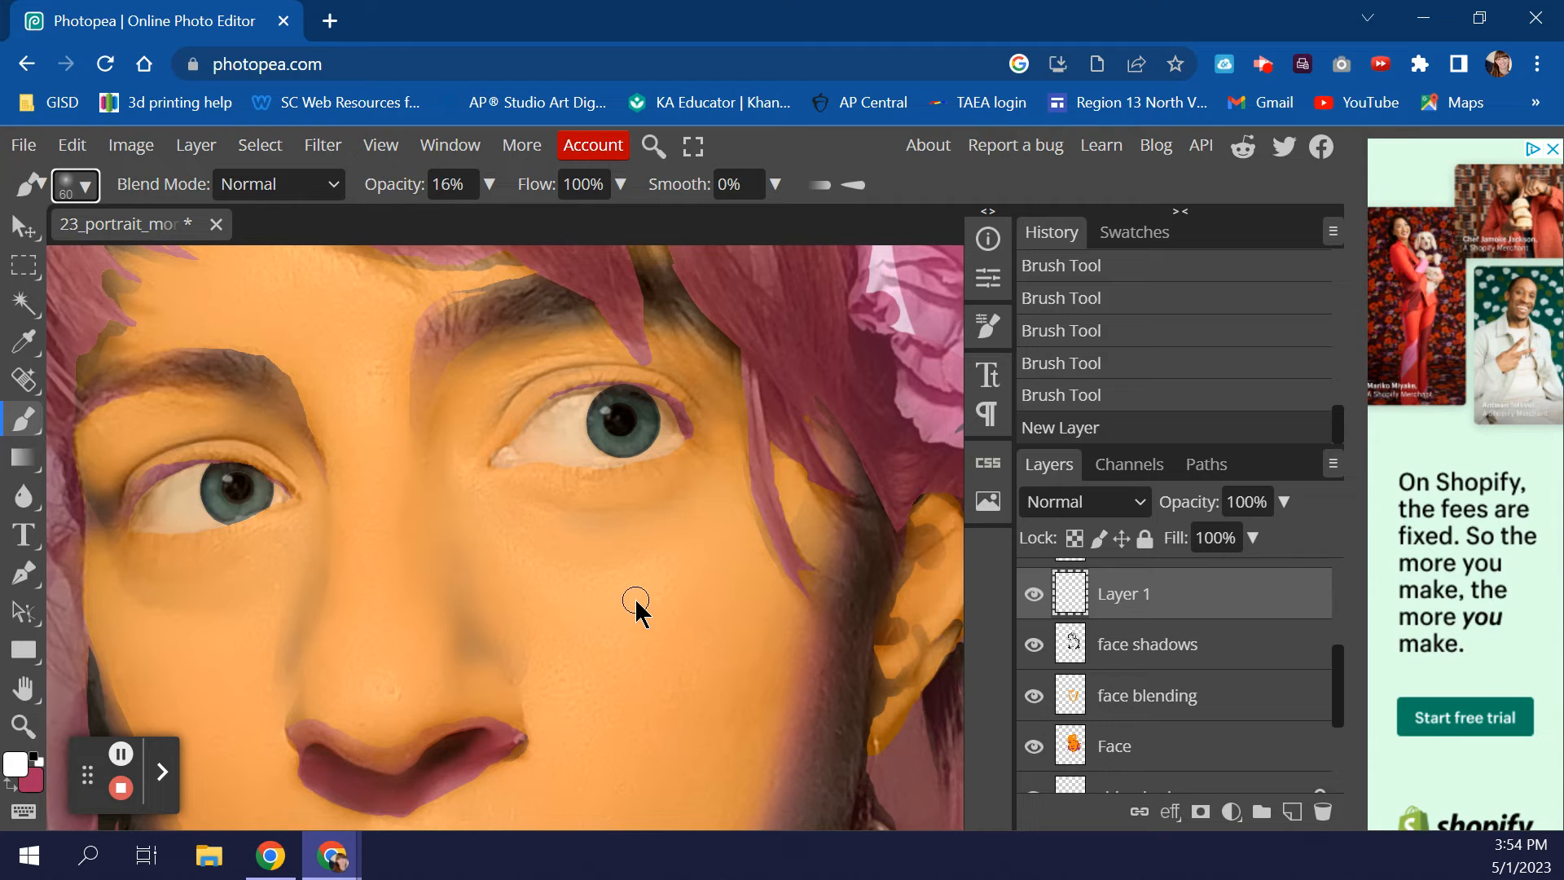
{"action": "key", "text": "bracketright"}
{"action": "key", "text": "bracketright"}
{"action": "key", "text": "bracketright"}
{"action": "key", "text": "bracketright"}
{"action": "key", "text": "bracketright"}
{"action": "key", "text": "bracketright"}
{"action": "key", "text": "bracketright"}
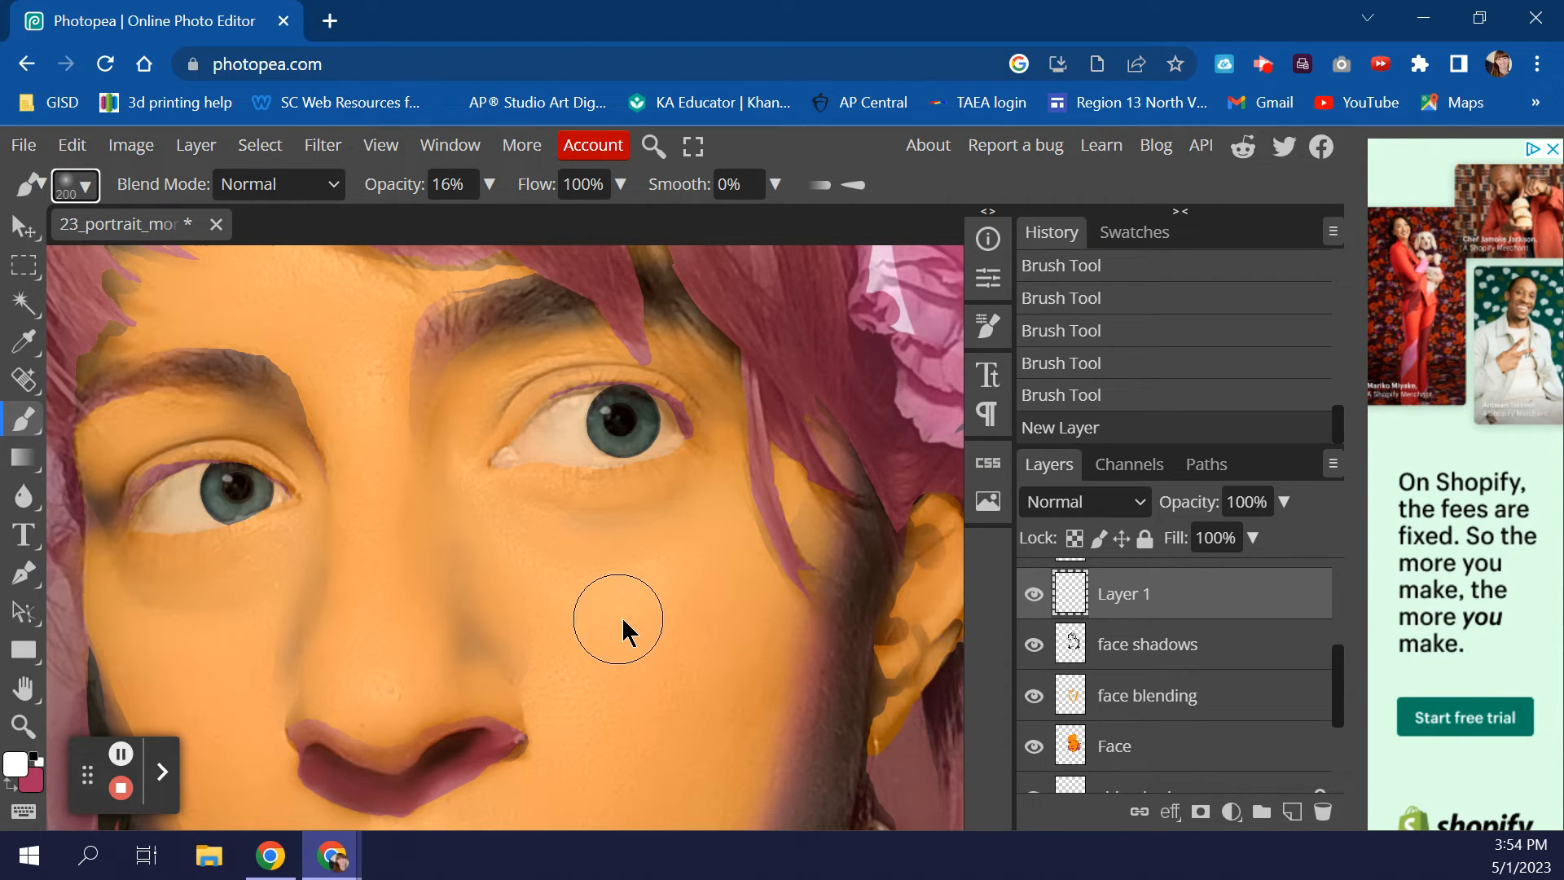
{"action": "key", "text": "bracketleft"}
{"action": "key", "text": "bracketleft"}
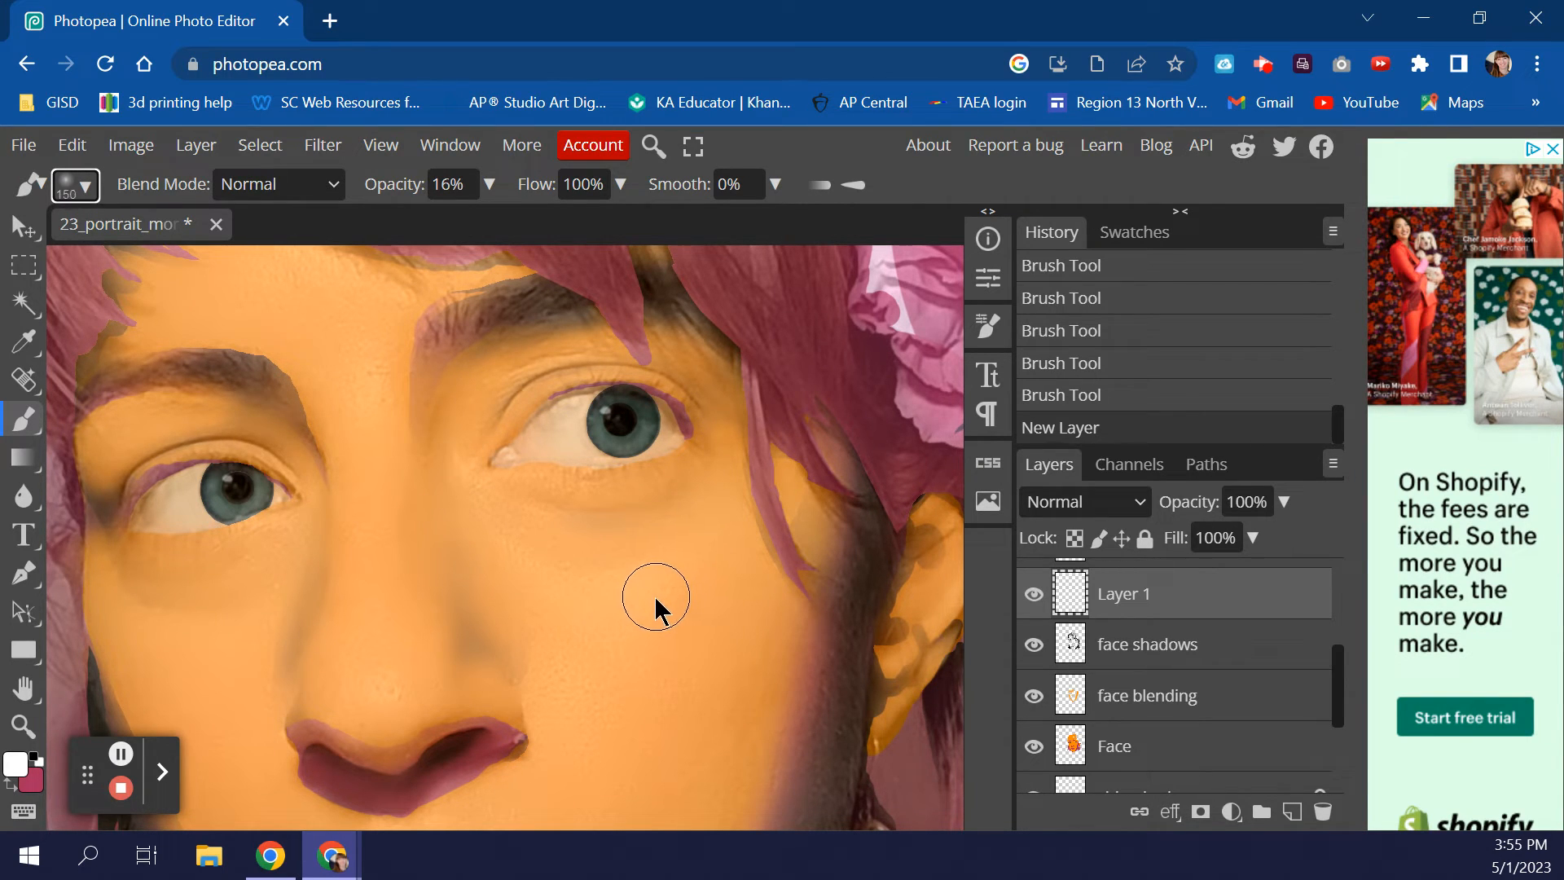
{"action": "double_click", "coordinate": [1128, 594]}
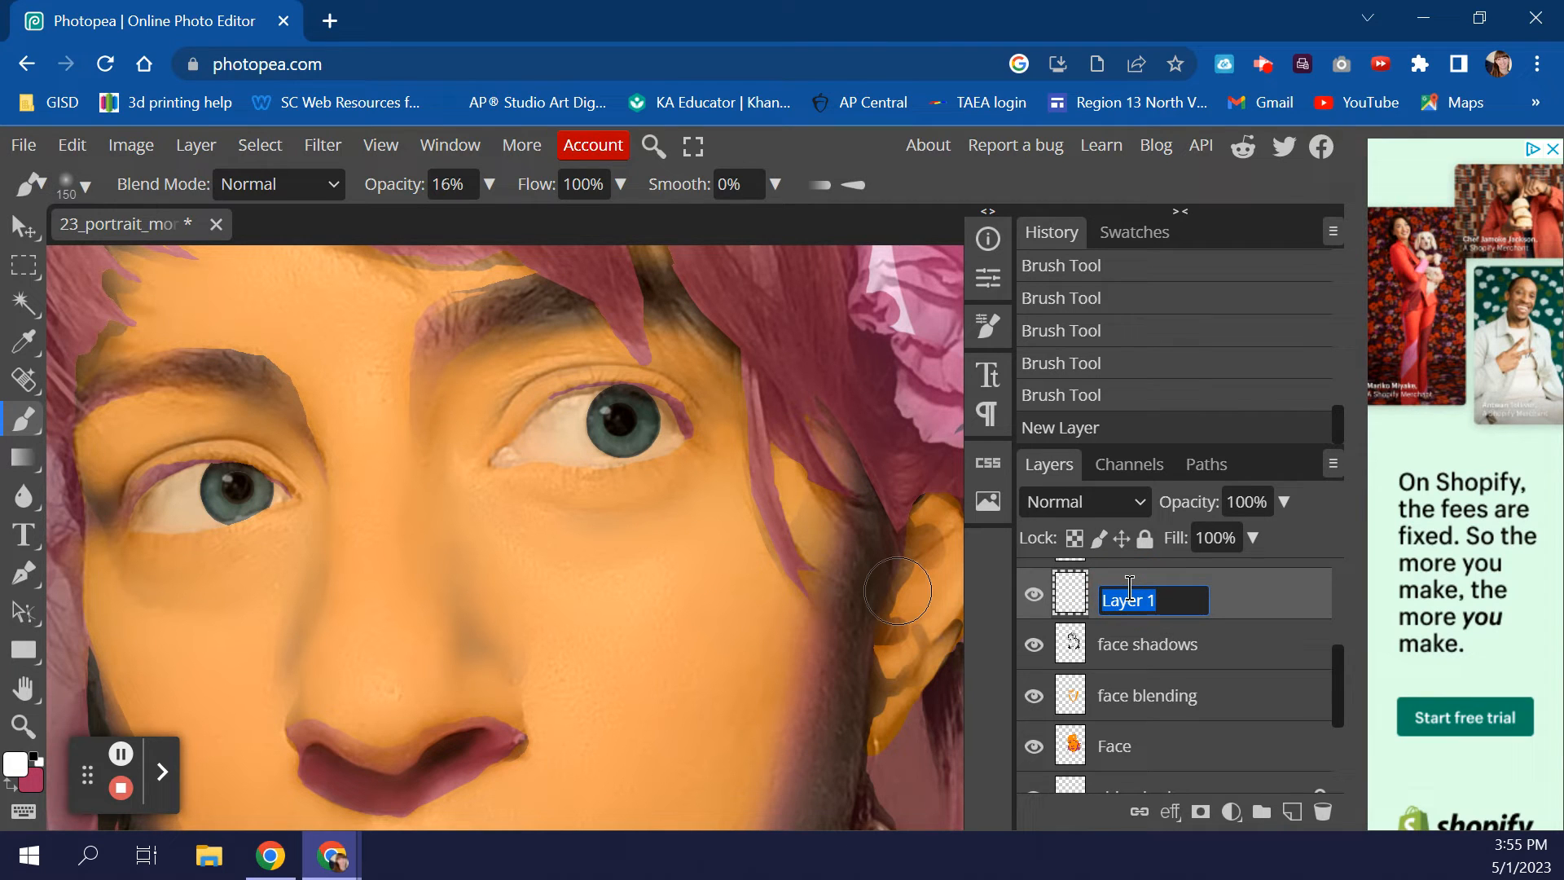
- Rename Layer 1 to 'face highlights' and shrink the brush to 45 px
{"action": "type", "text": "face highlights"}
{"action": "key", "text": "Return"}
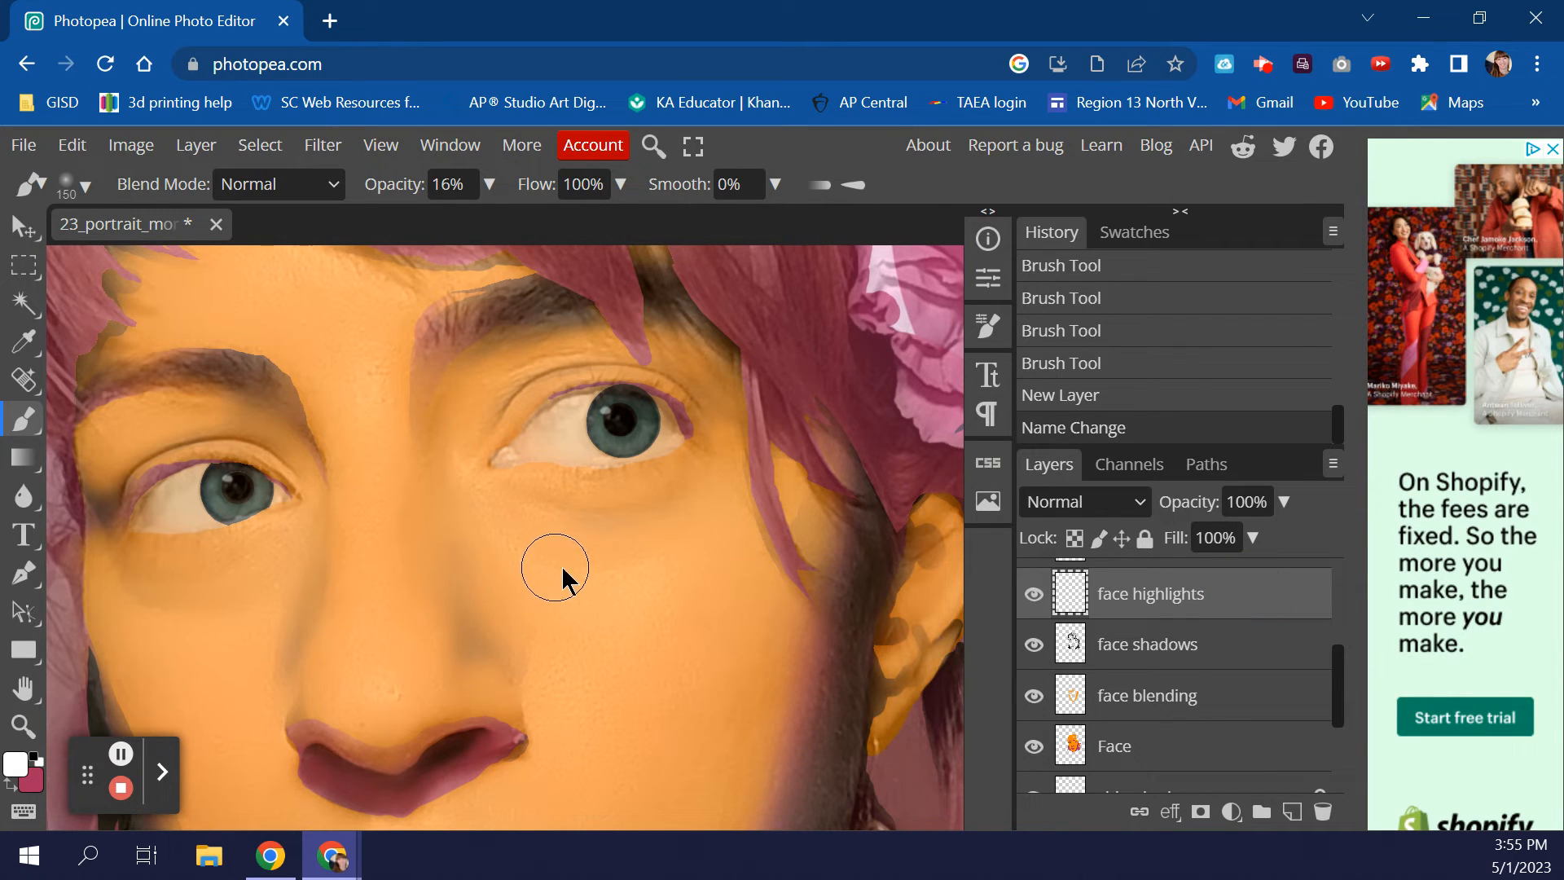
{"action": "key", "text": "bracketleft"}
{"action": "key", "text": "bracketleft"}
{"action": "key", "text": "bracketleft"}
{"action": "key", "text": "bracketleft"}
{"action": "key", "text": "bracketleft"}
{"action": "key", "text": "bracketleft"}
{"action": "key", "text": "bracketleft"}
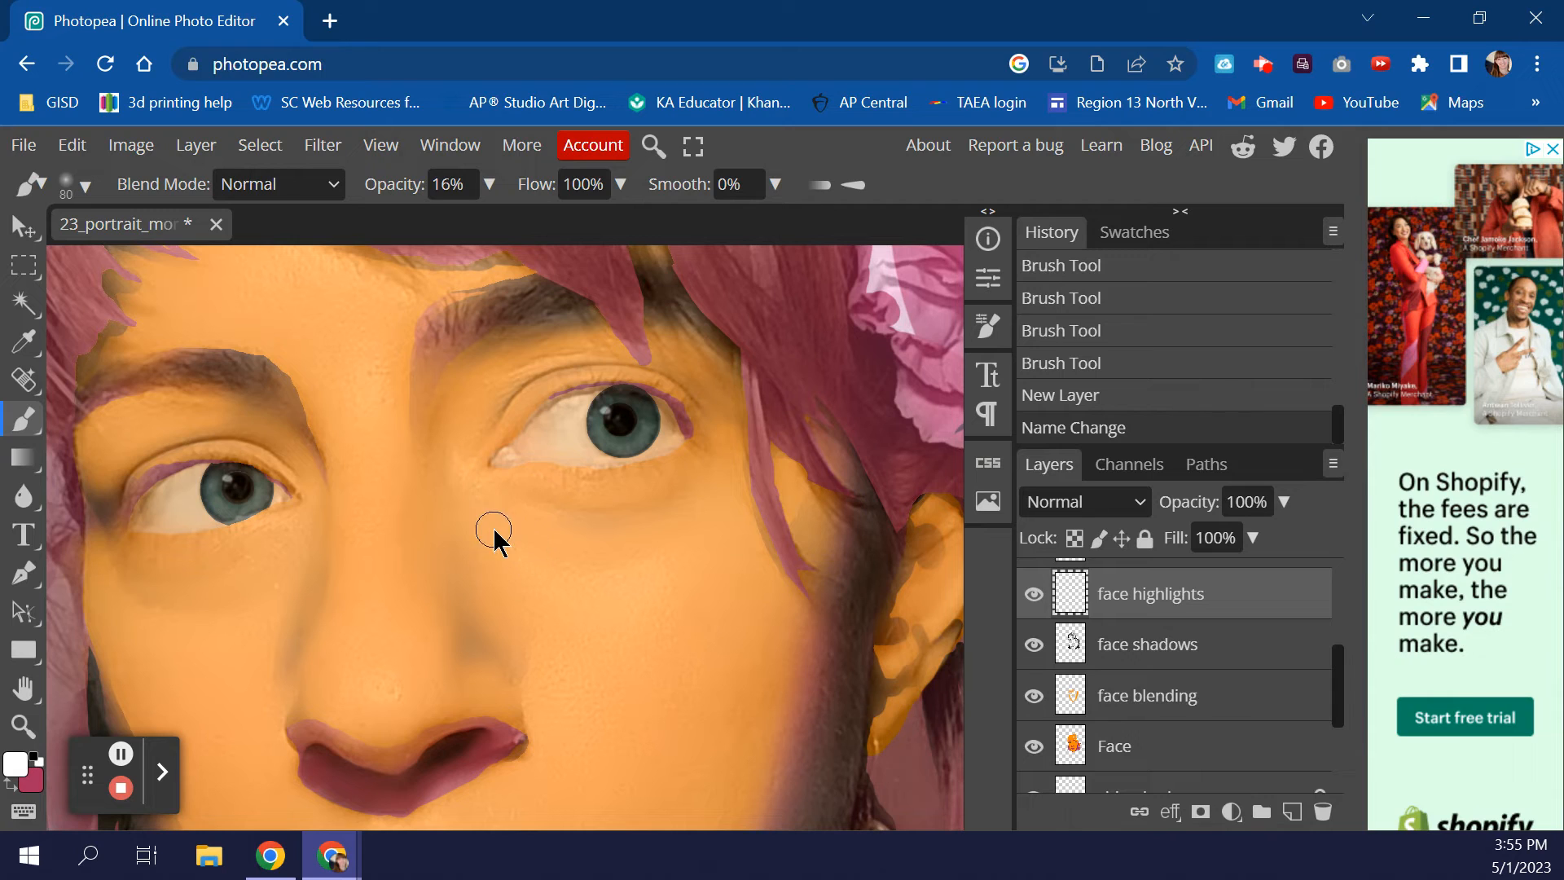
{"action": "key", "text": "bracketleft"}
{"action": "key", "text": "bracketleft"}
{"action": "key", "text": "bracketleft"}
{"action": "key", "text": "bracketleft"}
- Brush soft white highlights between the eyes, across the cheek and over the eyelid
{"action": "mouse_move", "coordinate": [454, 457]}
{"action": "left_mouse_down"}
{"action": "mouse_move", "coordinate": [465, 479]}
{"action": "mouse_move", "coordinate": [473, 461]}
{"action": "left_mouse_up"}
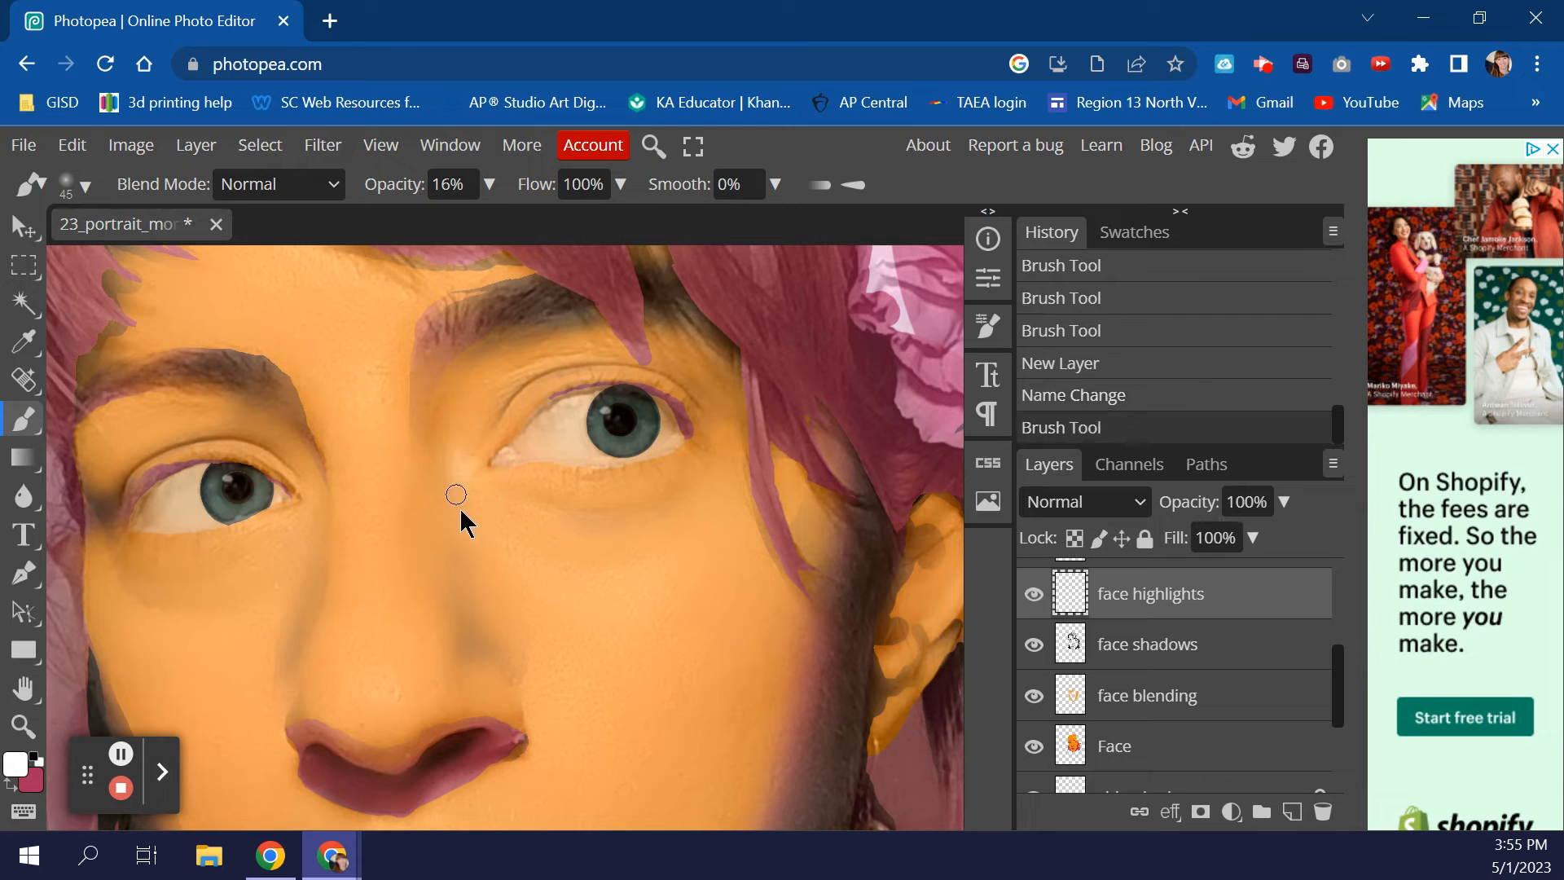
{"action": "mouse_move", "coordinate": [478, 530]}
{"action": "left_mouse_down"}
{"action": "mouse_move", "coordinate": [550, 576]}
{"action": "mouse_move", "coordinate": [669, 574]}
{"action": "left_mouse_up"}
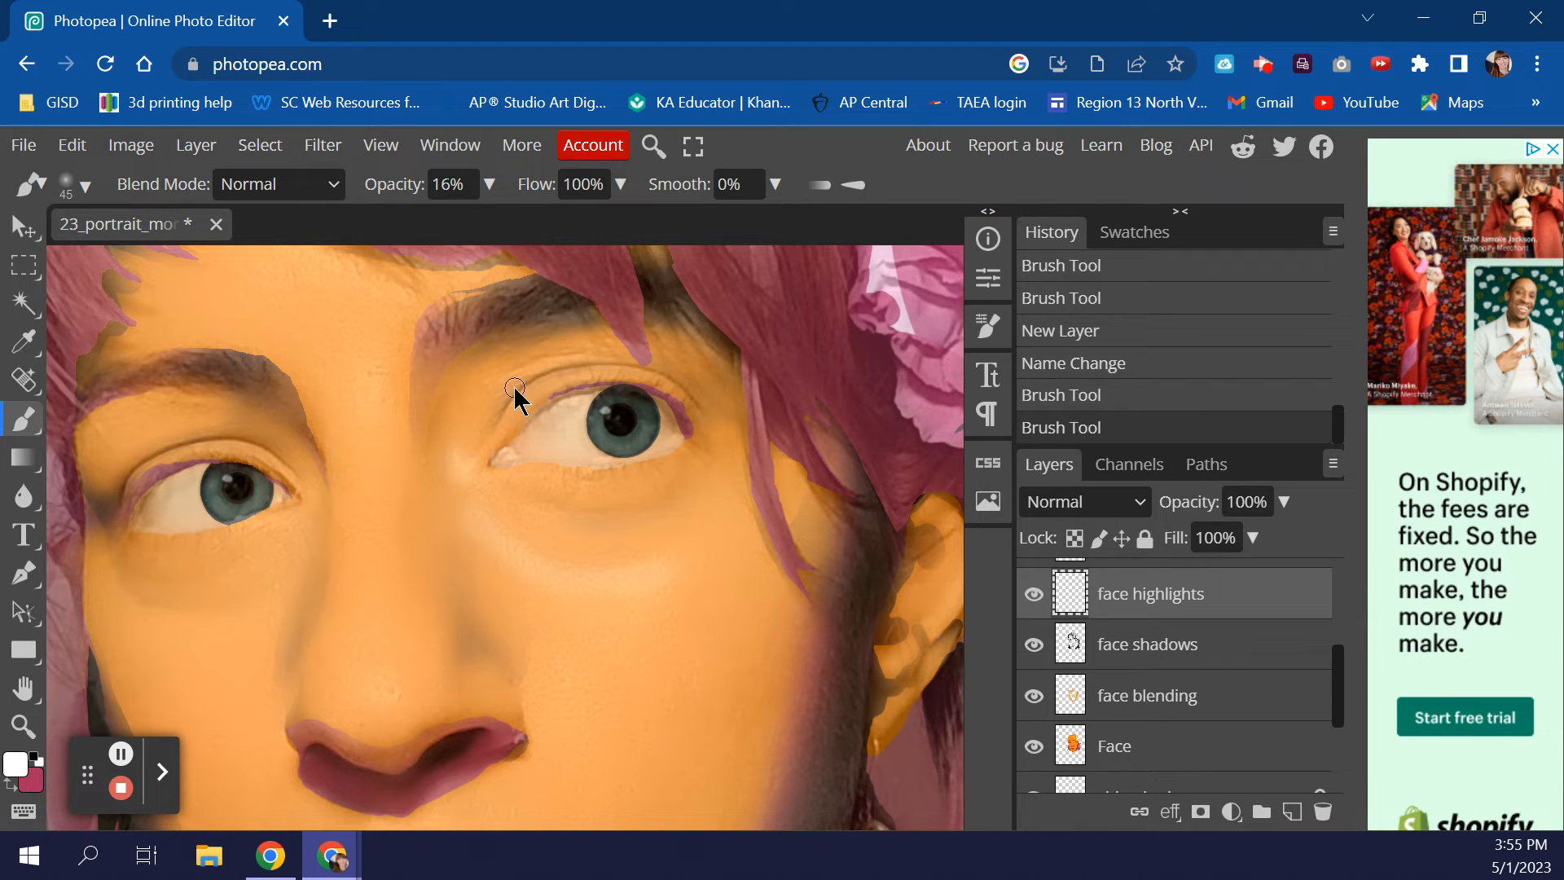
{"action": "mouse_move", "coordinate": [501, 408]}
{"action": "left_mouse_down"}
{"action": "mouse_move", "coordinate": [541, 372]}
{"action": "mouse_move", "coordinate": [607, 358]}
{"action": "left_mouse_up"}
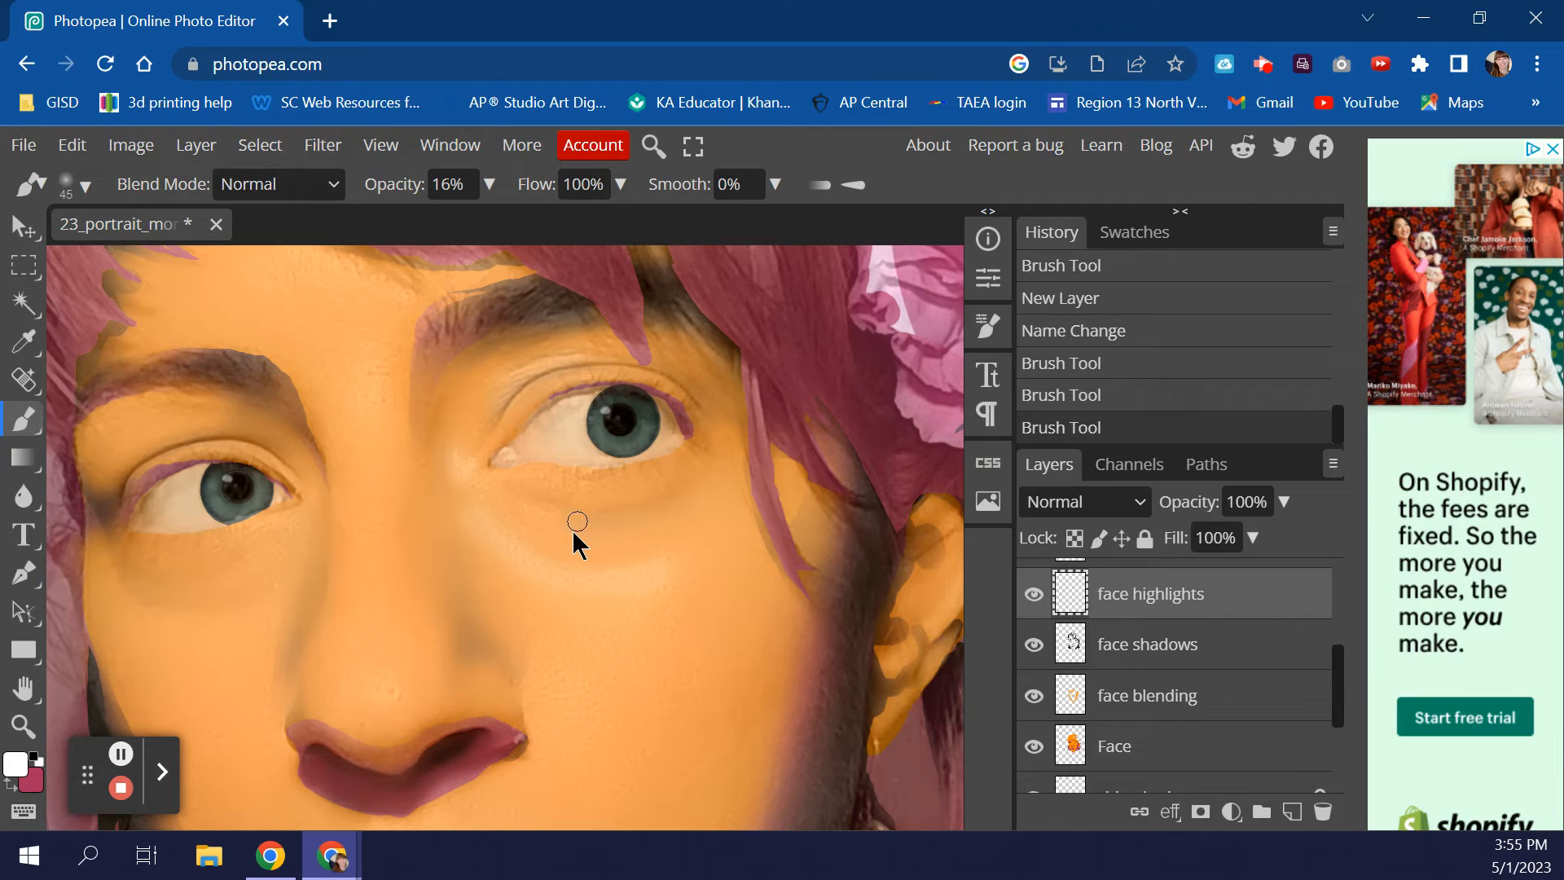
{"action": "scroll", "coordinate": [550, 725], "scroll_direction": "down", "scroll_amount": 3}
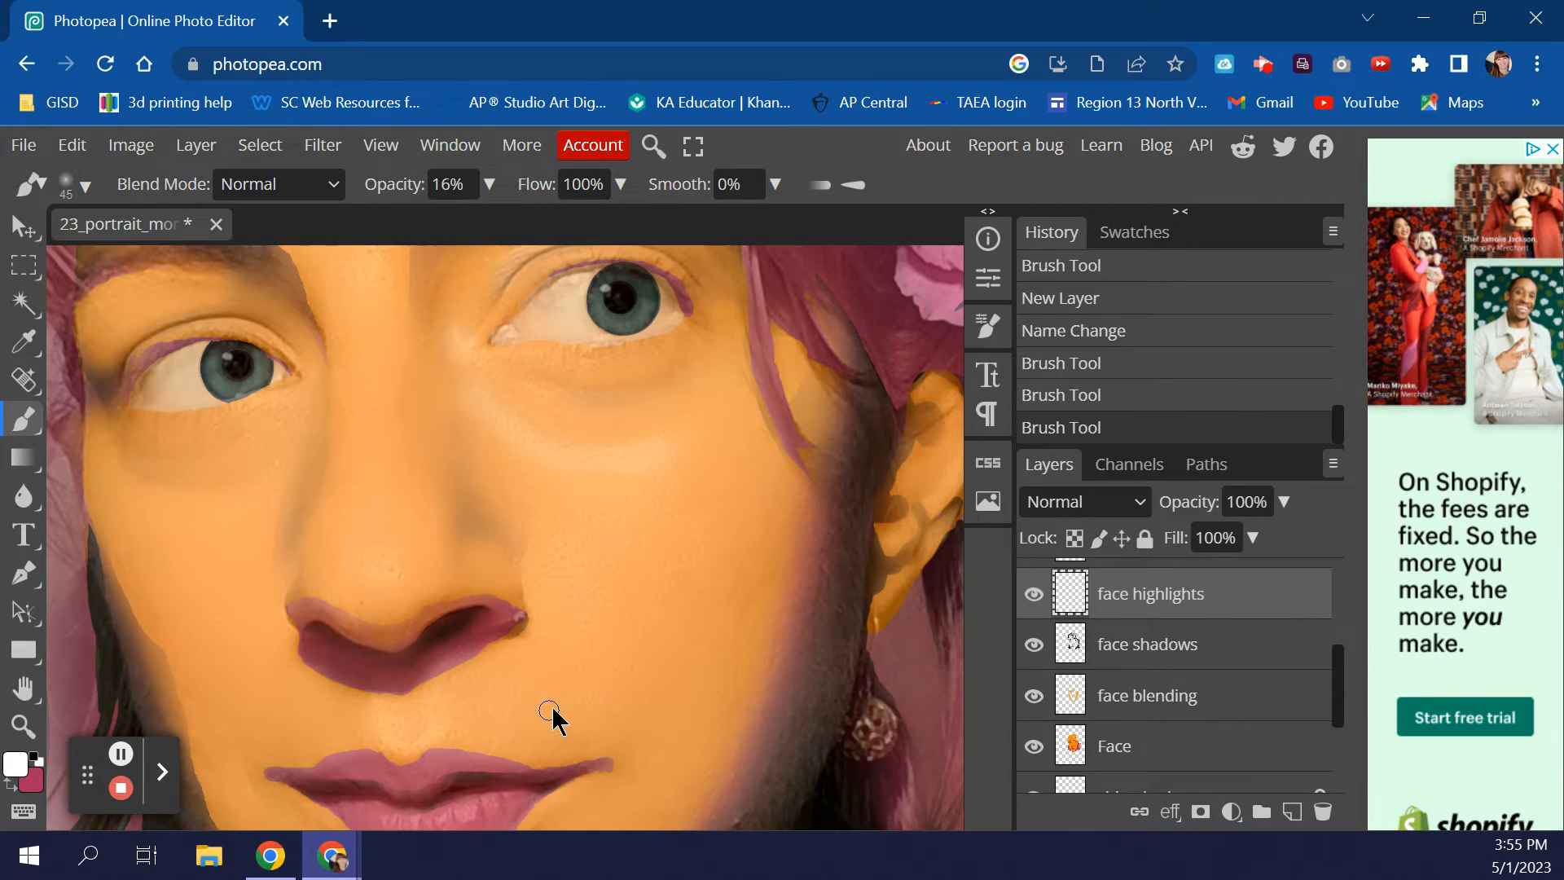
- Set a 175 px brush at 5% opacity and dab a very faint cheek highlight
{"action": "key", "text": "bracketright"}
{"action": "key", "text": "bracketright"}
{"action": "key", "text": "bracketright"}
{"action": "key", "text": "bracketright"}
{"action": "left_click", "coordinate": [489, 184]}
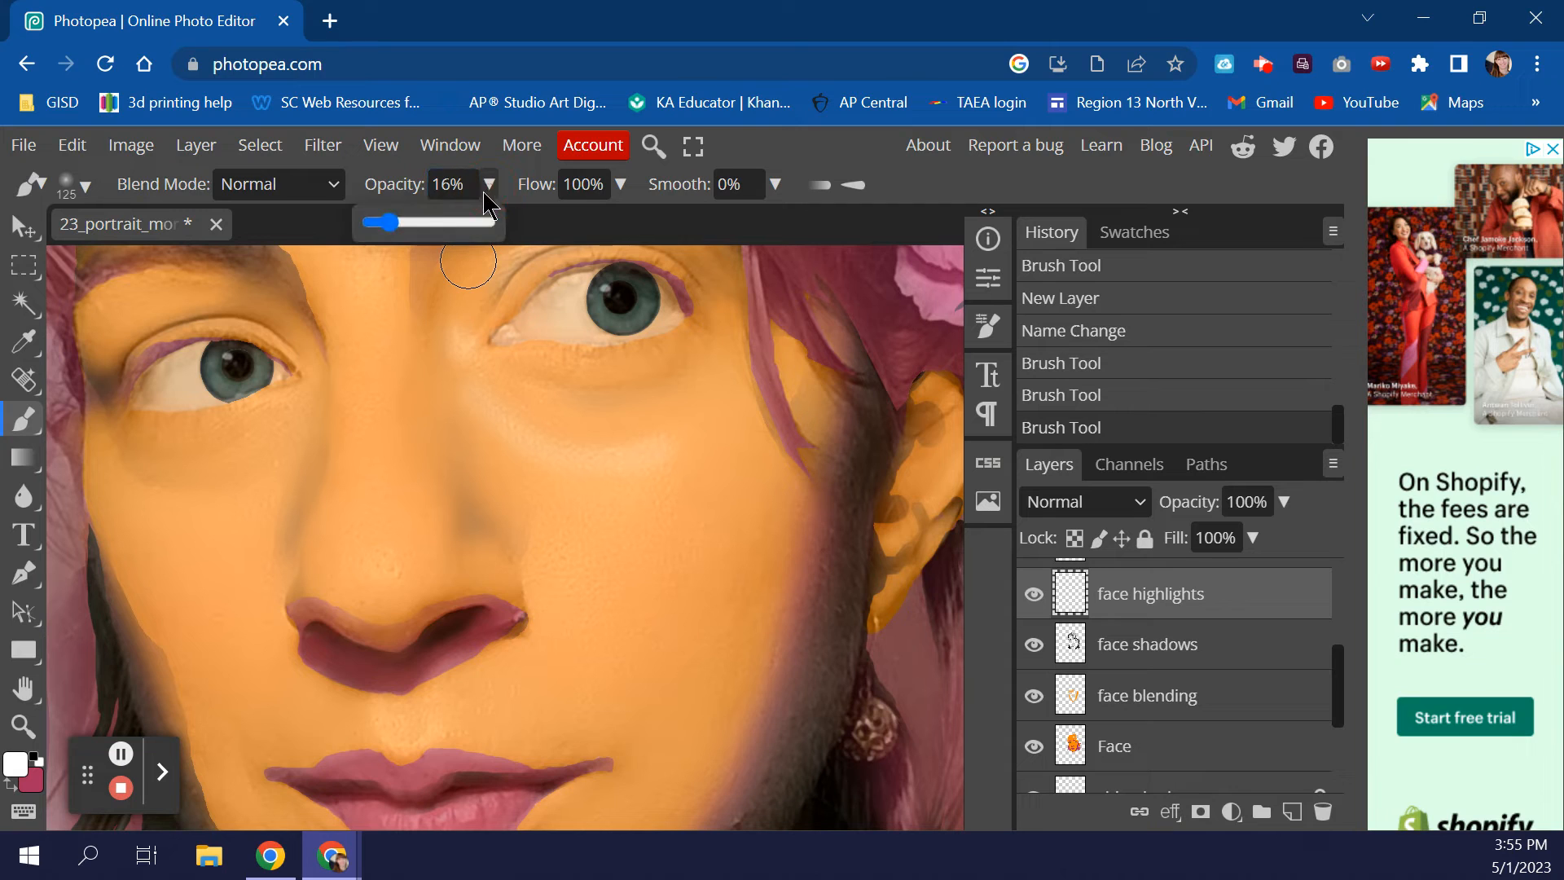
{"action": "left_click_drag", "start_coordinate": [399, 236], "coordinate": [375, 232]}
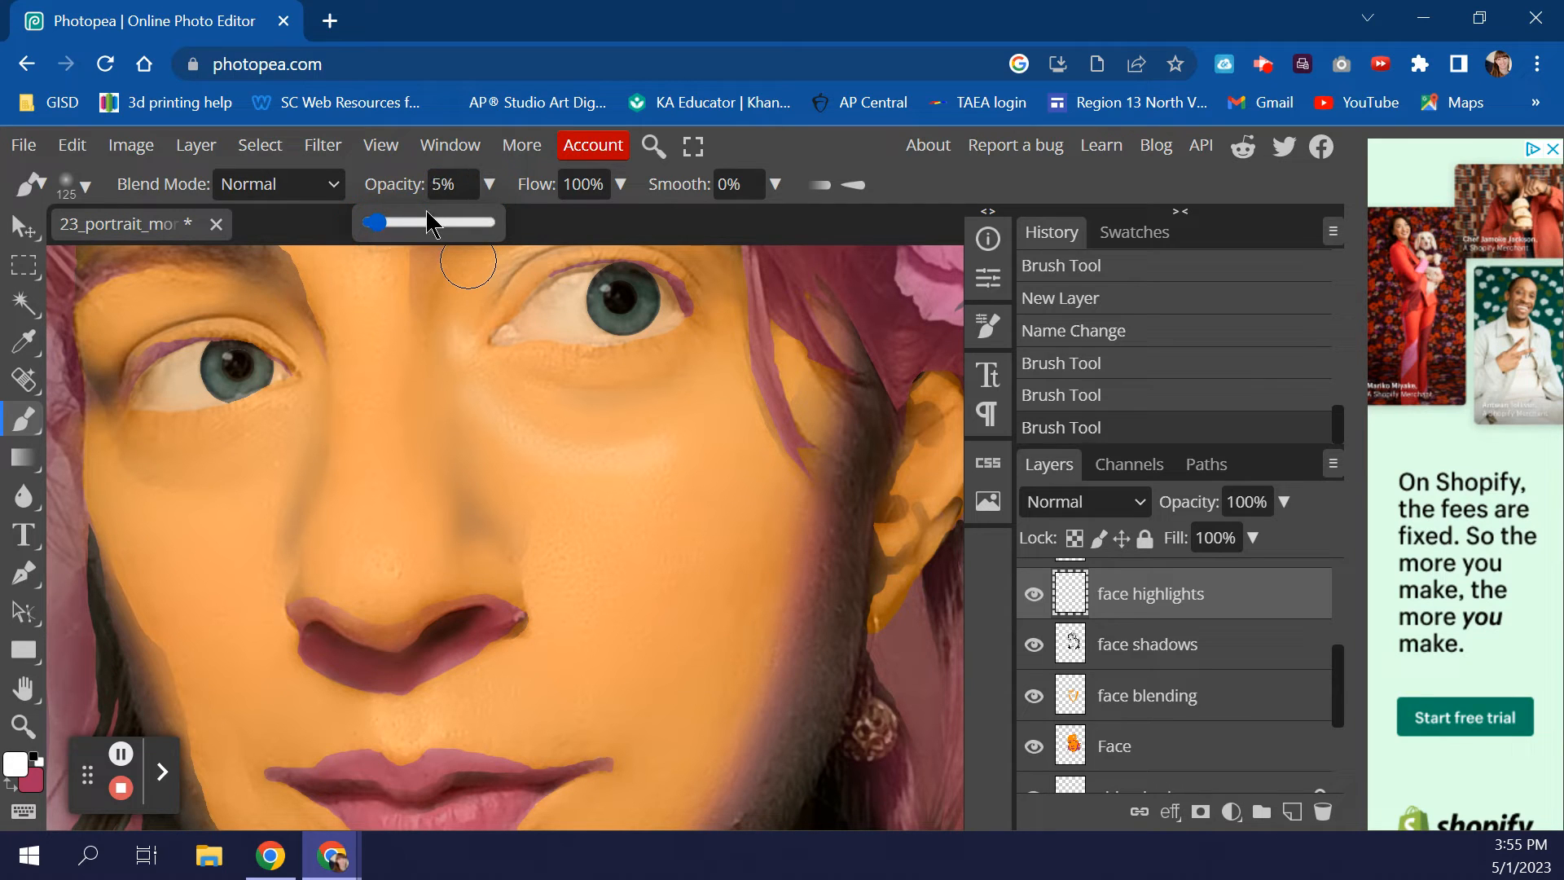
{"action": "key", "text": "bracketright"}
{"action": "key", "text": "bracketright"}
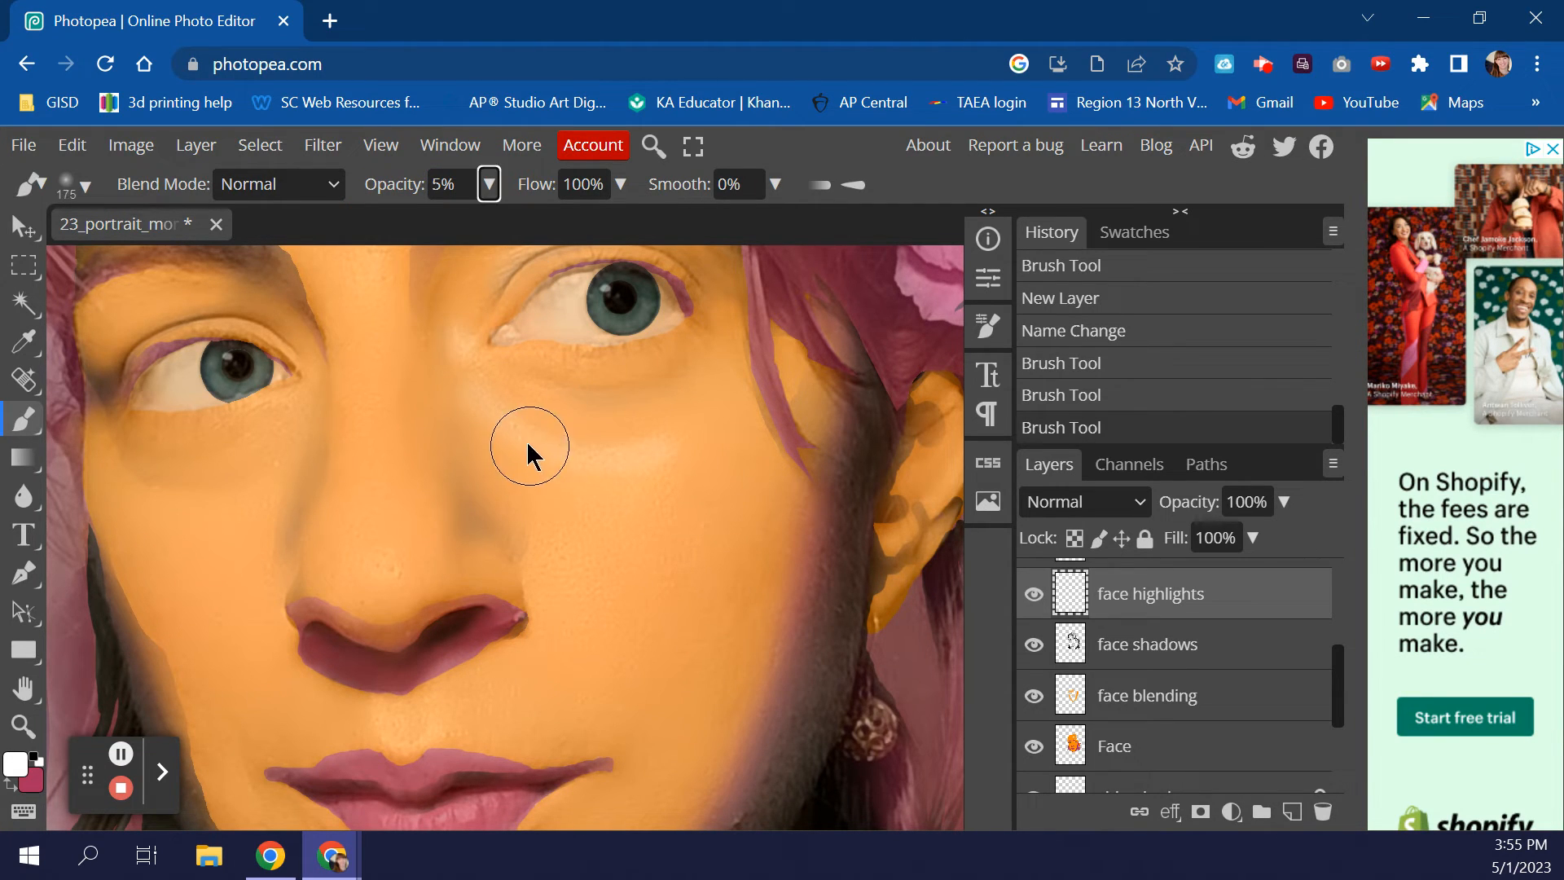
{"action": "mouse_move", "coordinate": [554, 487]}
{"action": "left_mouse_down"}
{"action": "mouse_move", "coordinate": [569, 597]}
{"action": "mouse_move", "coordinate": [660, 464]}
{"action": "mouse_move", "coordinate": [615, 522]}
{"action": "mouse_move", "coordinate": [687, 726]}
{"action": "left_mouse_up"}
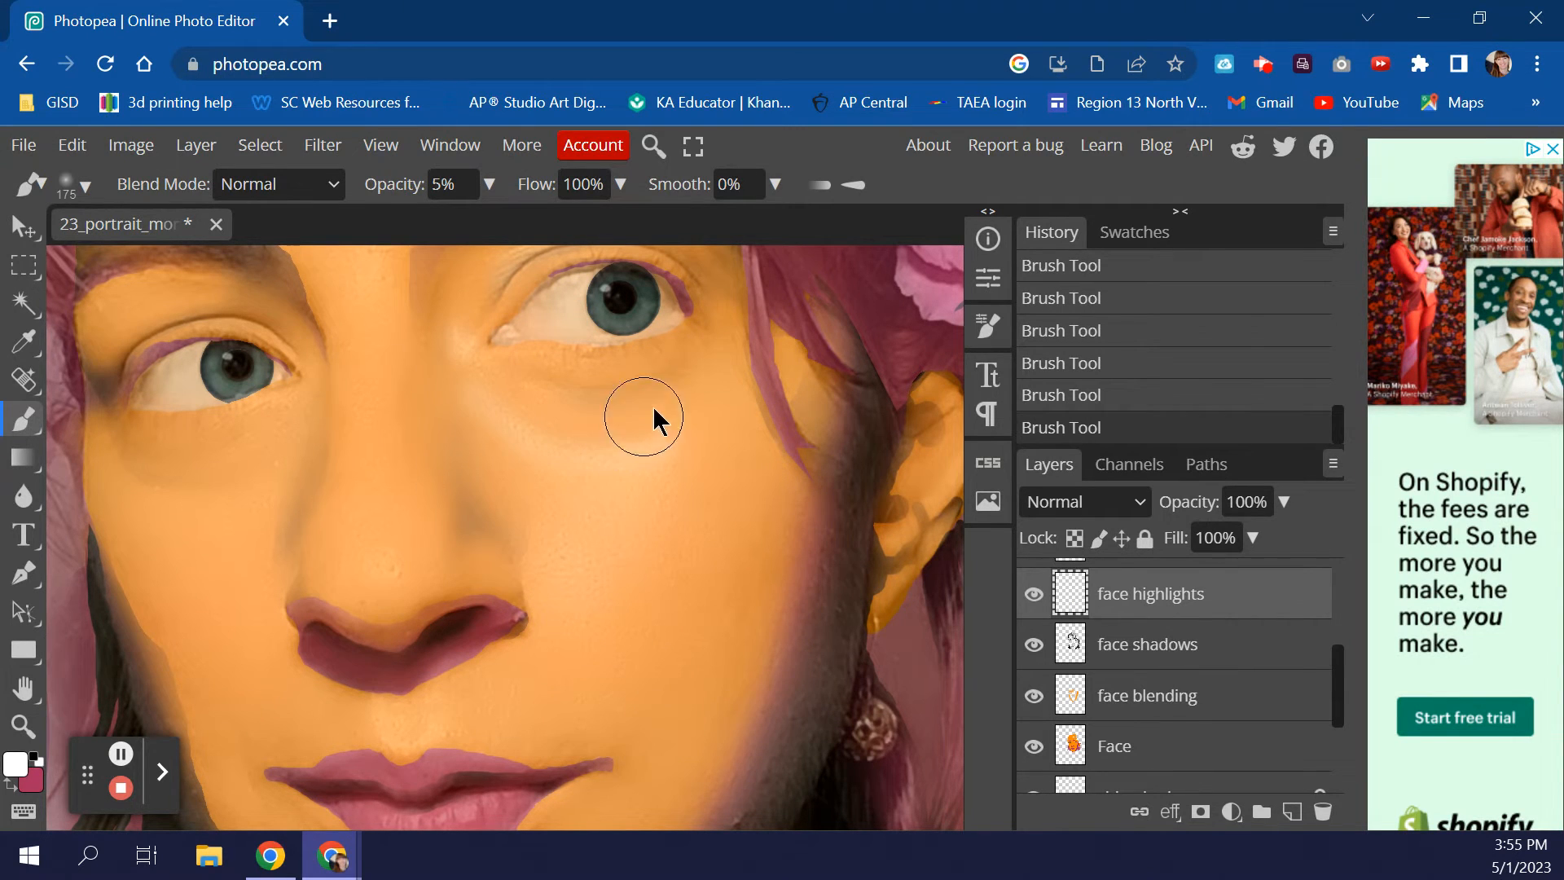
- Build faint highlights under the right eye and down the cheek, then hide the reference photo
{"action": "key", "text": "bracketright"}
{"action": "mouse_move", "coordinate": [503, 387]}
{"action": "left_mouse_down"}
{"action": "mouse_move", "coordinate": [540, 411]}
{"action": "mouse_move", "coordinate": [669, 425]}
{"action": "left_mouse_up"}
{"action": "mouse_move", "coordinate": [492, 381]}
{"action": "left_mouse_down"}
{"action": "mouse_move", "coordinate": [562, 432]}
{"action": "mouse_move", "coordinate": [610, 432]}
{"action": "left_mouse_up"}
{"action": "mouse_move", "coordinate": [482, 381]}
{"action": "left_mouse_down"}
{"action": "mouse_move", "coordinate": [574, 425]}
{"action": "mouse_move", "coordinate": [770, 393]}
{"action": "left_mouse_up"}
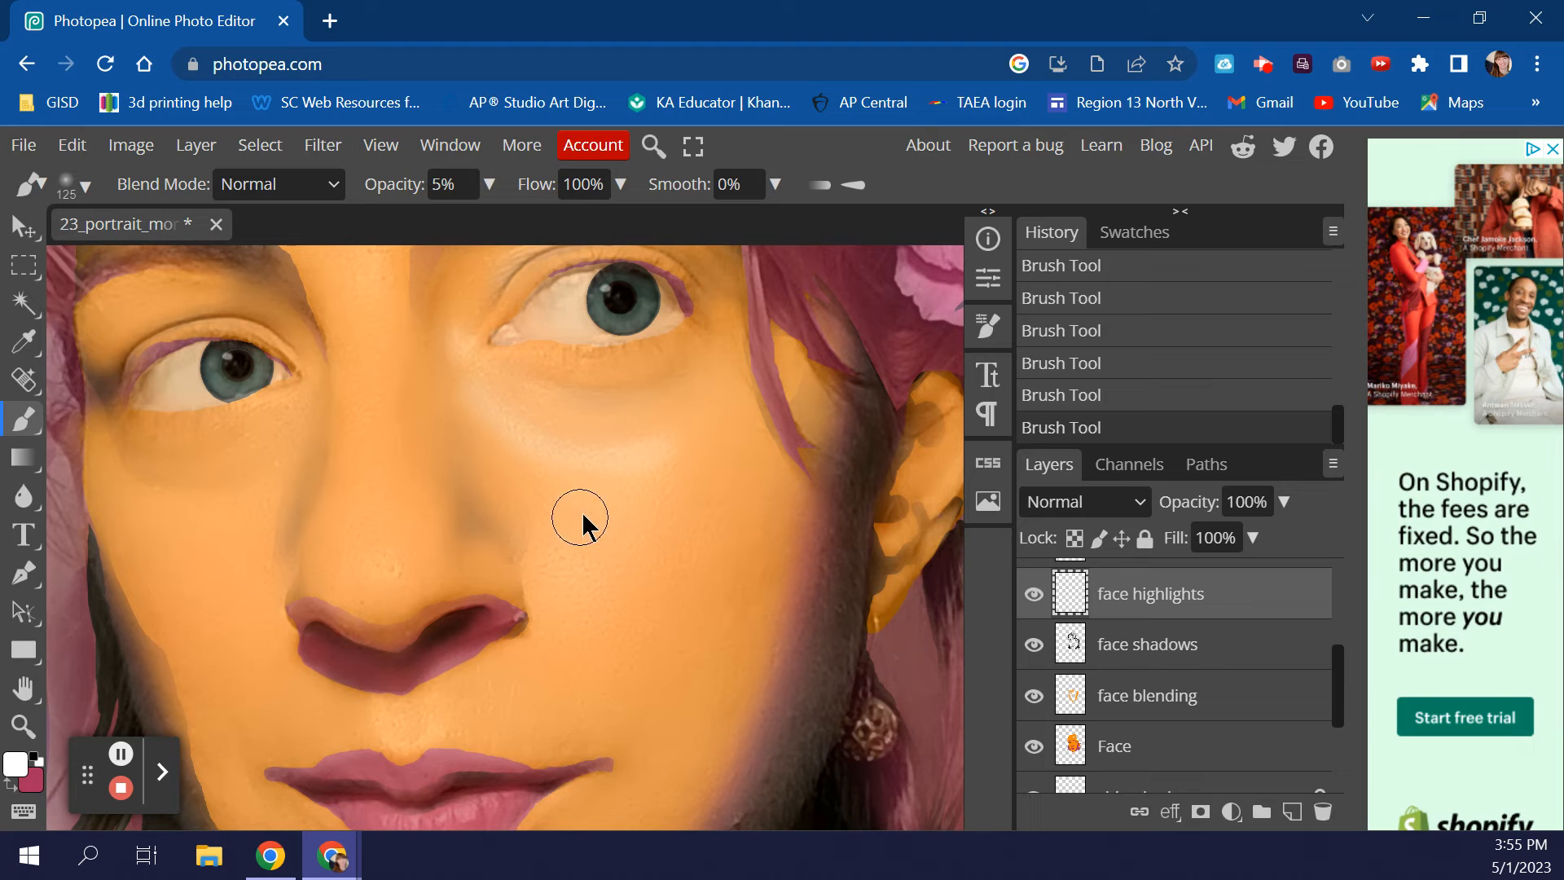
{"action": "mouse_move", "coordinate": [664, 517]}
{"action": "left_mouse_down"}
{"action": "mouse_move", "coordinate": [609, 584]}
{"action": "mouse_move", "coordinate": [680, 421]}
{"action": "mouse_move", "coordinate": [663, 500]}
{"action": "mouse_move", "coordinate": [620, 559]}
{"action": "mouse_move", "coordinate": [674, 532]}
{"action": "mouse_move", "coordinate": [616, 612]}
{"action": "left_mouse_up"}
{"action": "scroll", "coordinate": [1075, 636], "scroll_direction": "up", "scroll_amount": 5}
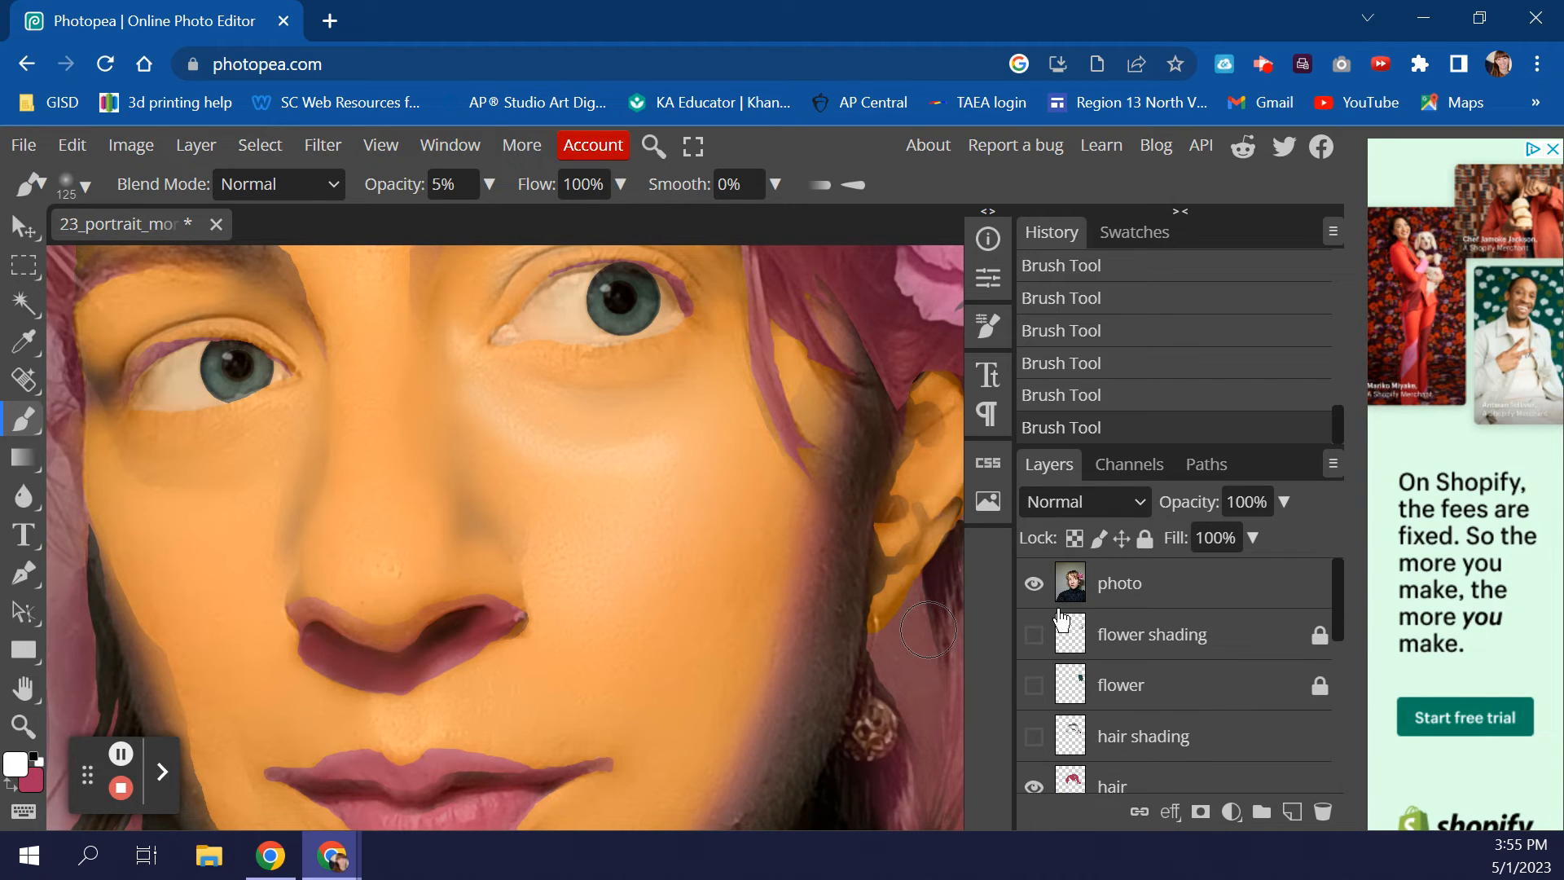
{"action": "left_click", "coordinate": [1034, 584]}
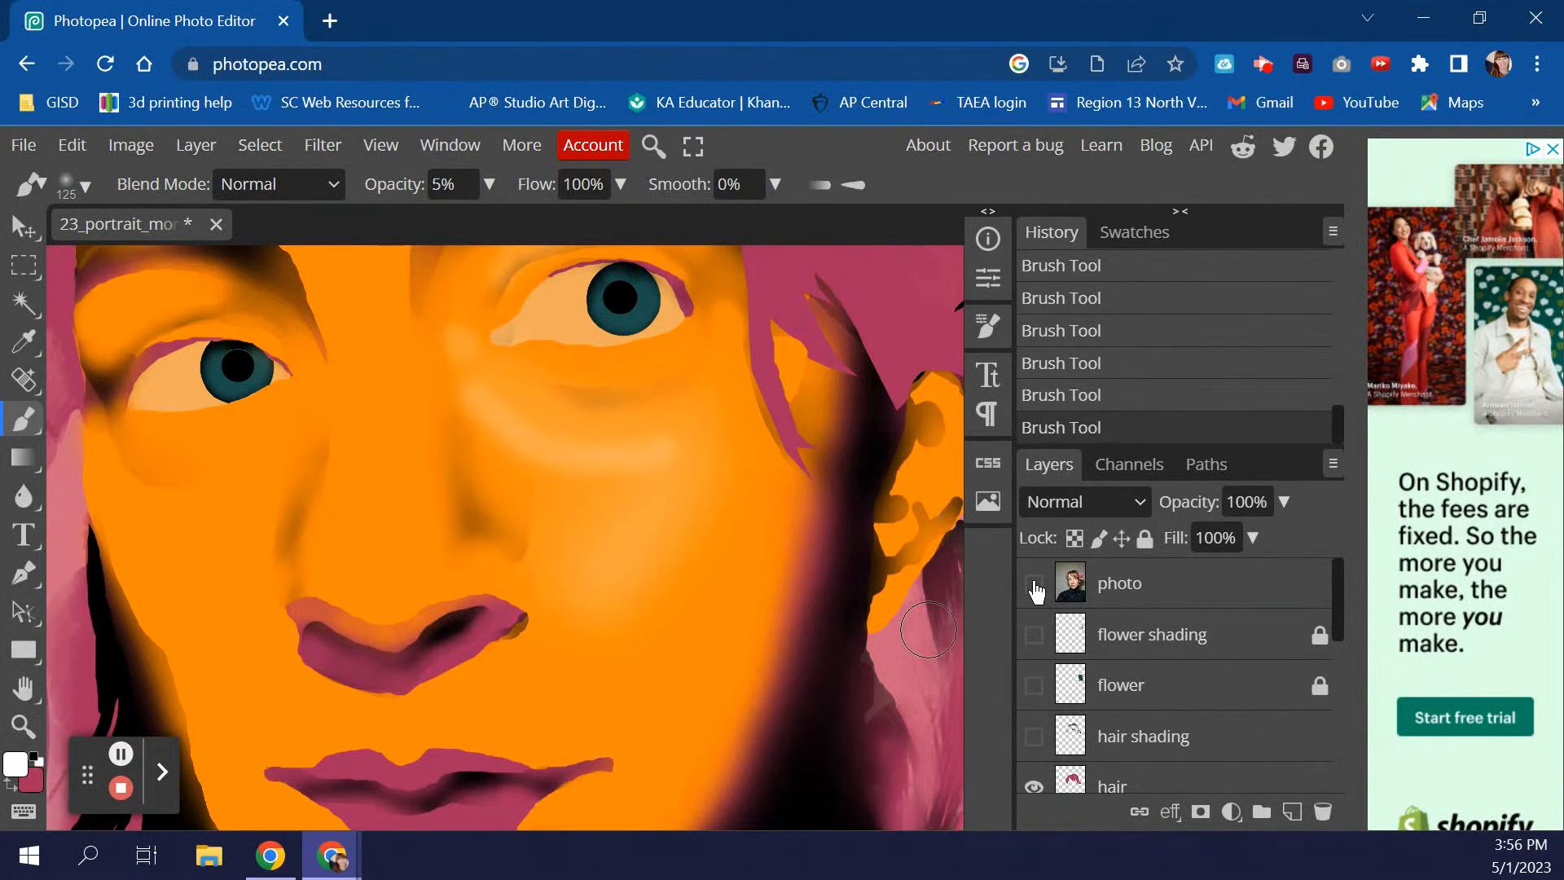
- Repaint the cheek highlight and raise the brush opacity to 18% with a 90 px tip
{"action": "mouse_move", "coordinate": [653, 486]}
{"action": "left_mouse_down"}
{"action": "mouse_move", "coordinate": [600, 504]}
{"action": "mouse_move", "coordinate": [600, 528]}
{"action": "mouse_move", "coordinate": [622, 473]}
{"action": "mouse_move", "coordinate": [566, 471]}
{"action": "mouse_move", "coordinate": [677, 478]}
{"action": "left_mouse_up"}
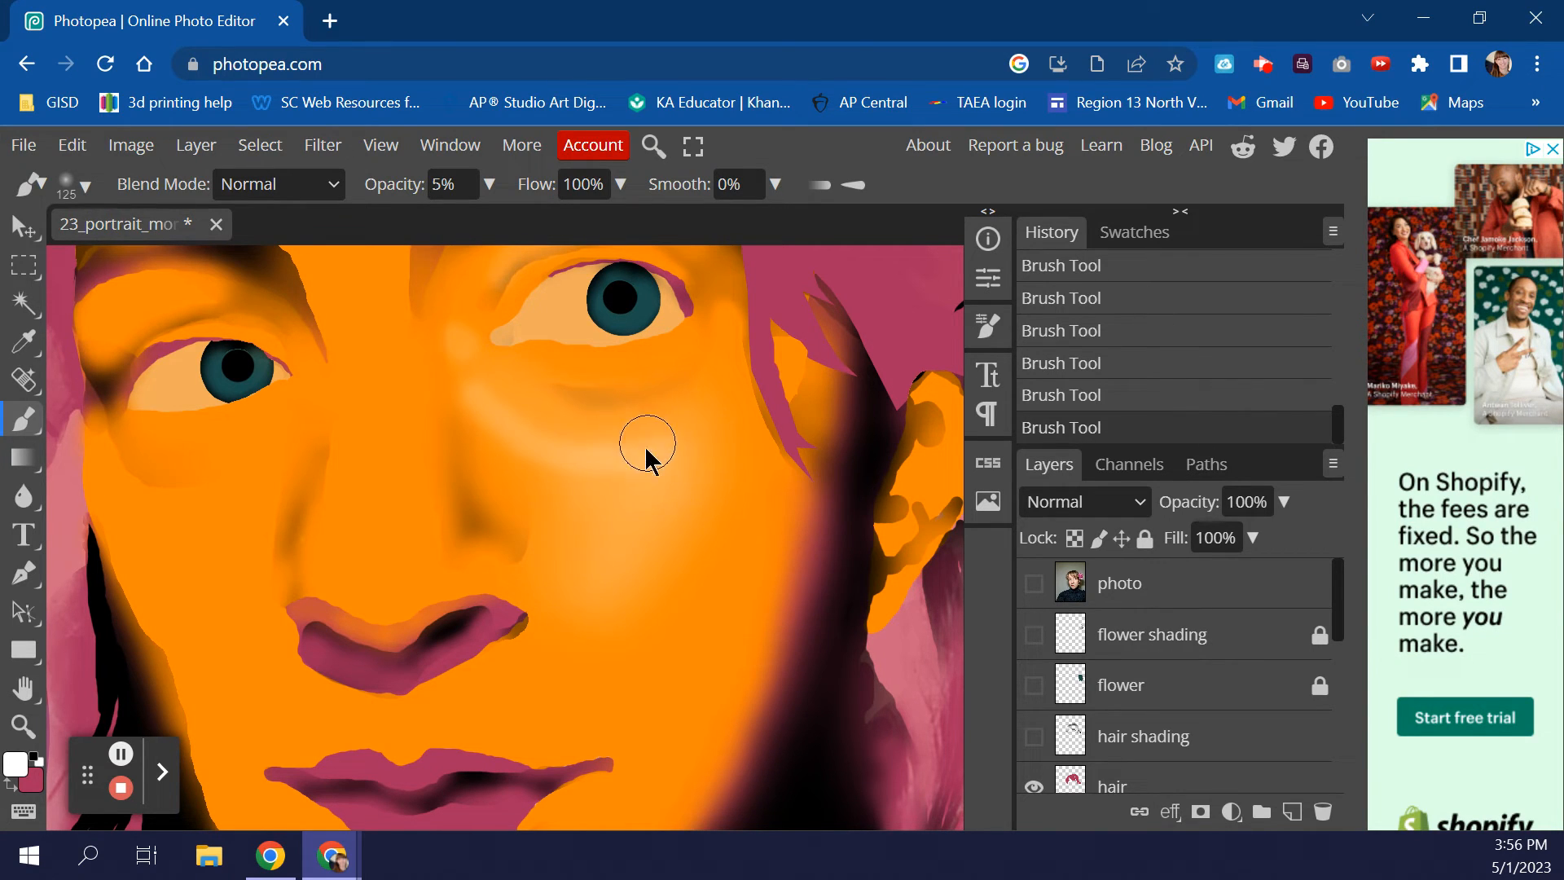
{"action": "key", "text": "bracketright"}
{"action": "key", "text": "bracketright"}
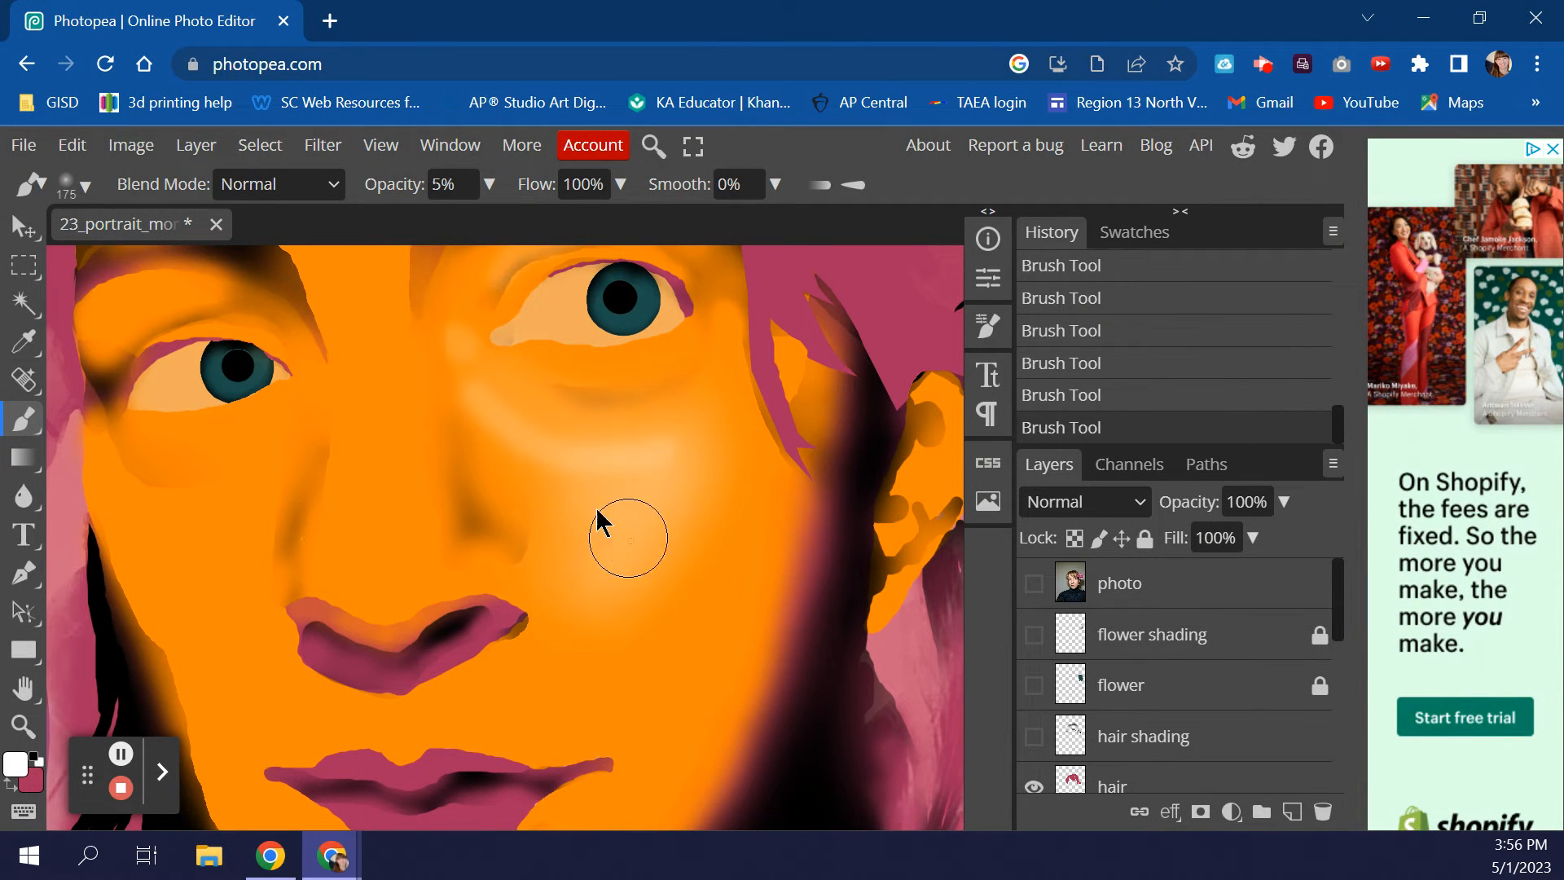
{"action": "left_click", "coordinate": [490, 185]}
{"action": "left_click_drag", "start_coordinate": [376, 232], "coordinate": [386, 227]}
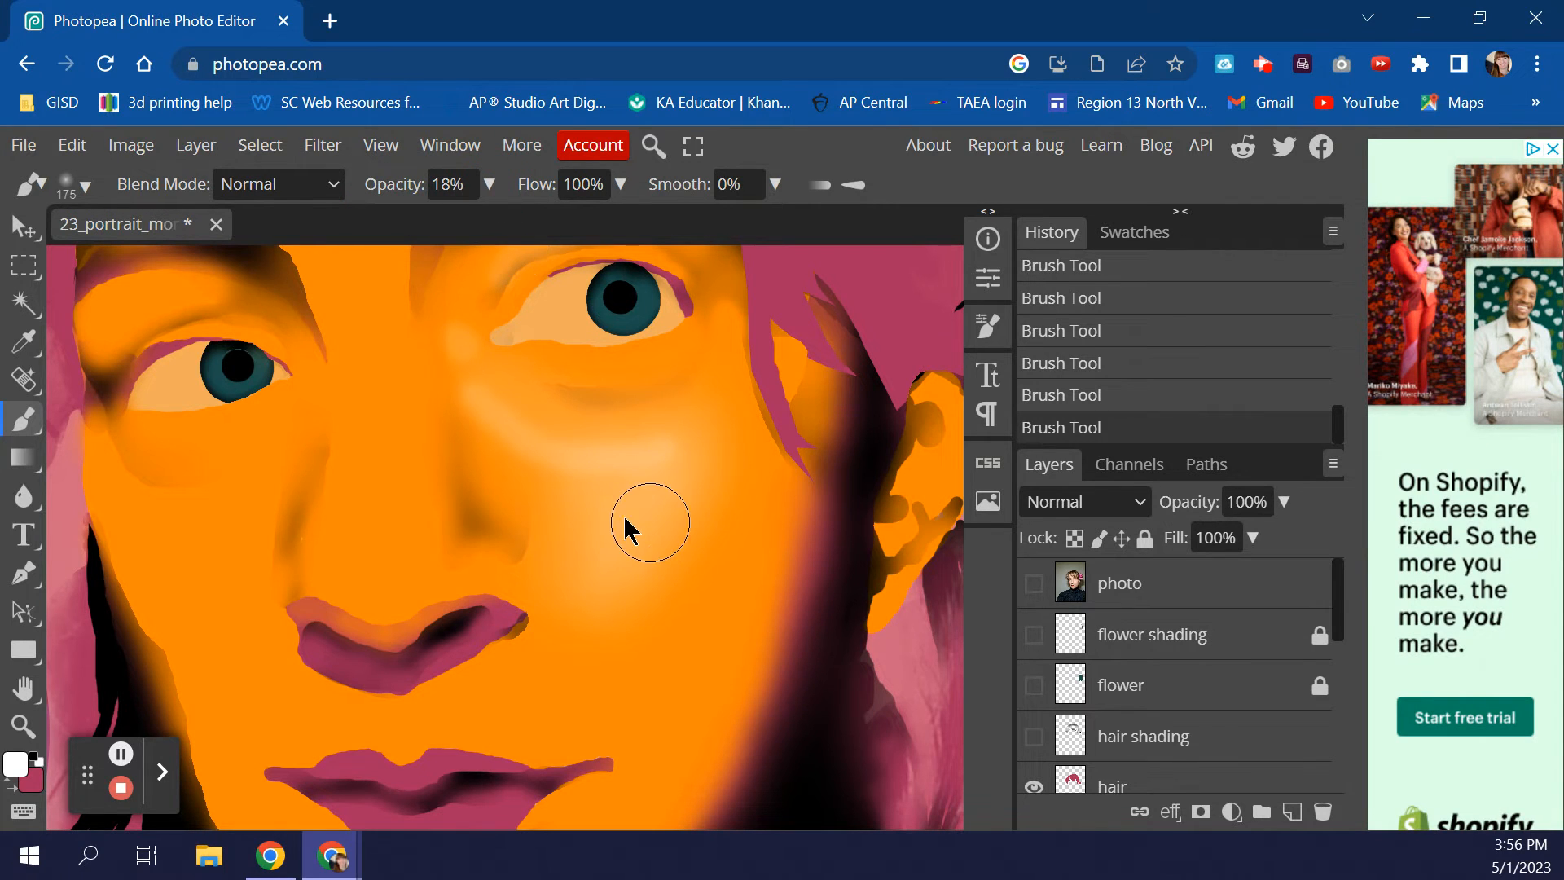
{"action": "scroll", "coordinate": [638, 529], "scroll_direction": "up", "scroll_amount": 3}
{"action": "key", "text": "bracketleft"}
{"action": "key", "text": "bracketleft"}
{"action": "key", "text": "bracketleft"}
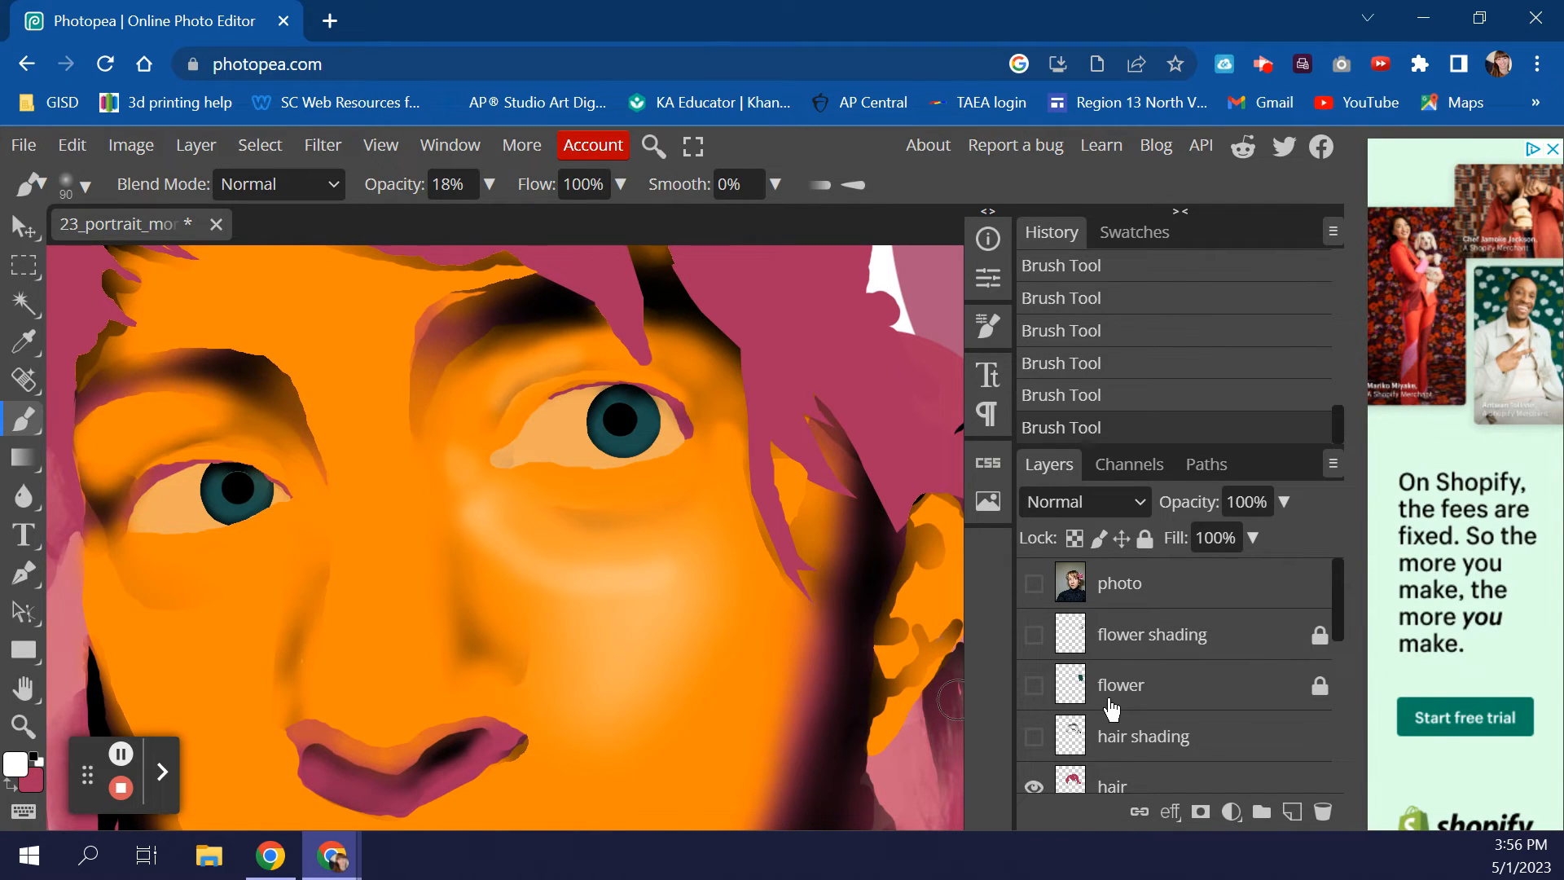
{"action": "scroll", "coordinate": [1112, 709], "scroll_direction": "down", "scroll_amount": 3}
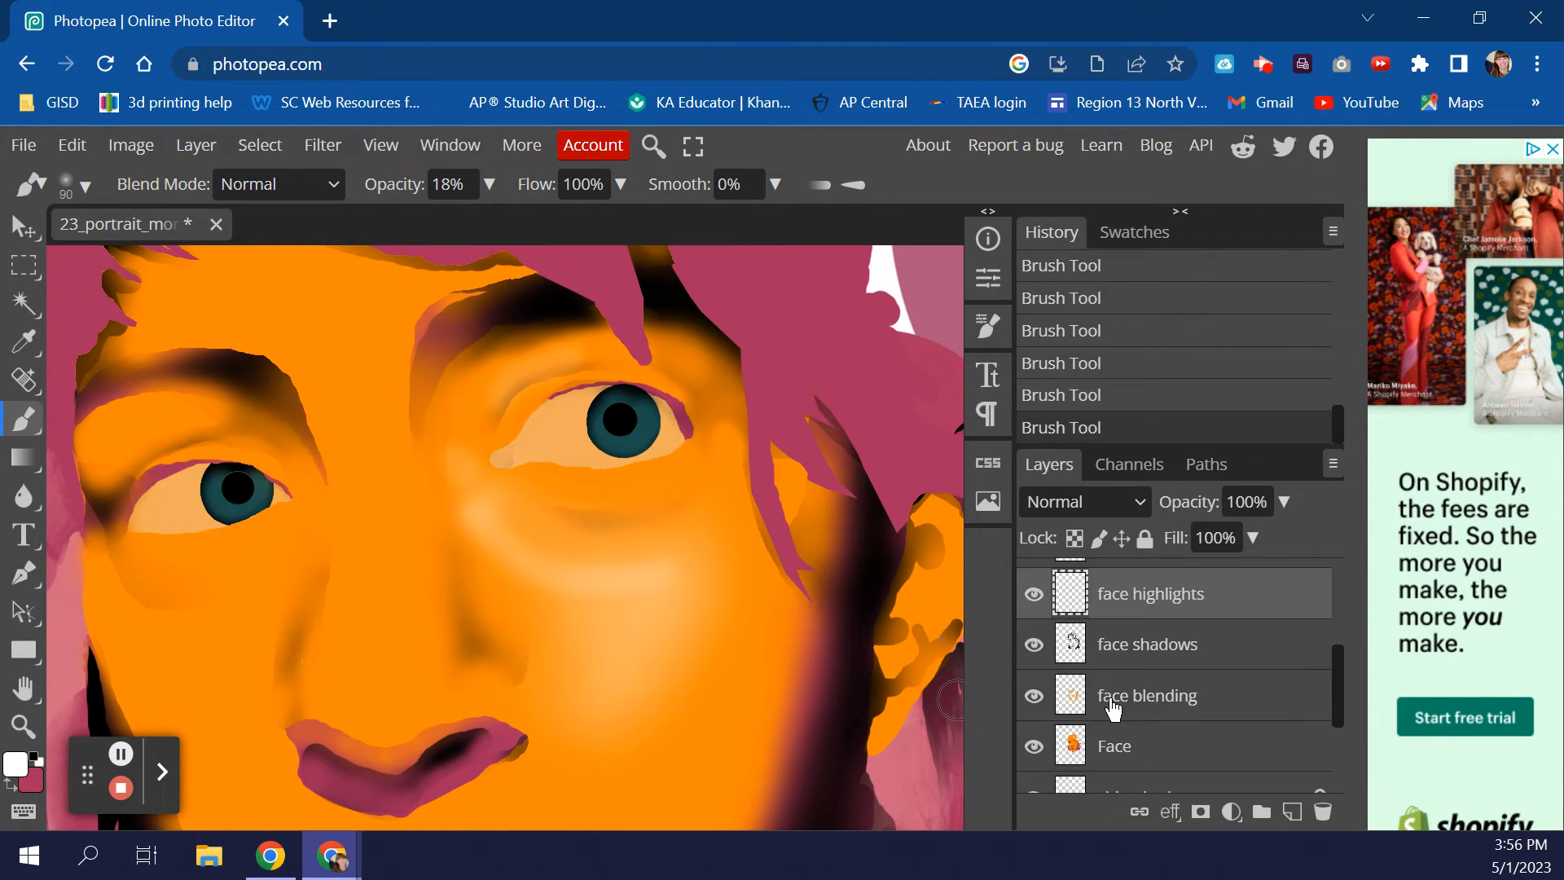
- Switch to the Eraser with low opacity, 0% hardness and a 125 px tip
{"action": "right_click", "coordinate": [25, 423]}
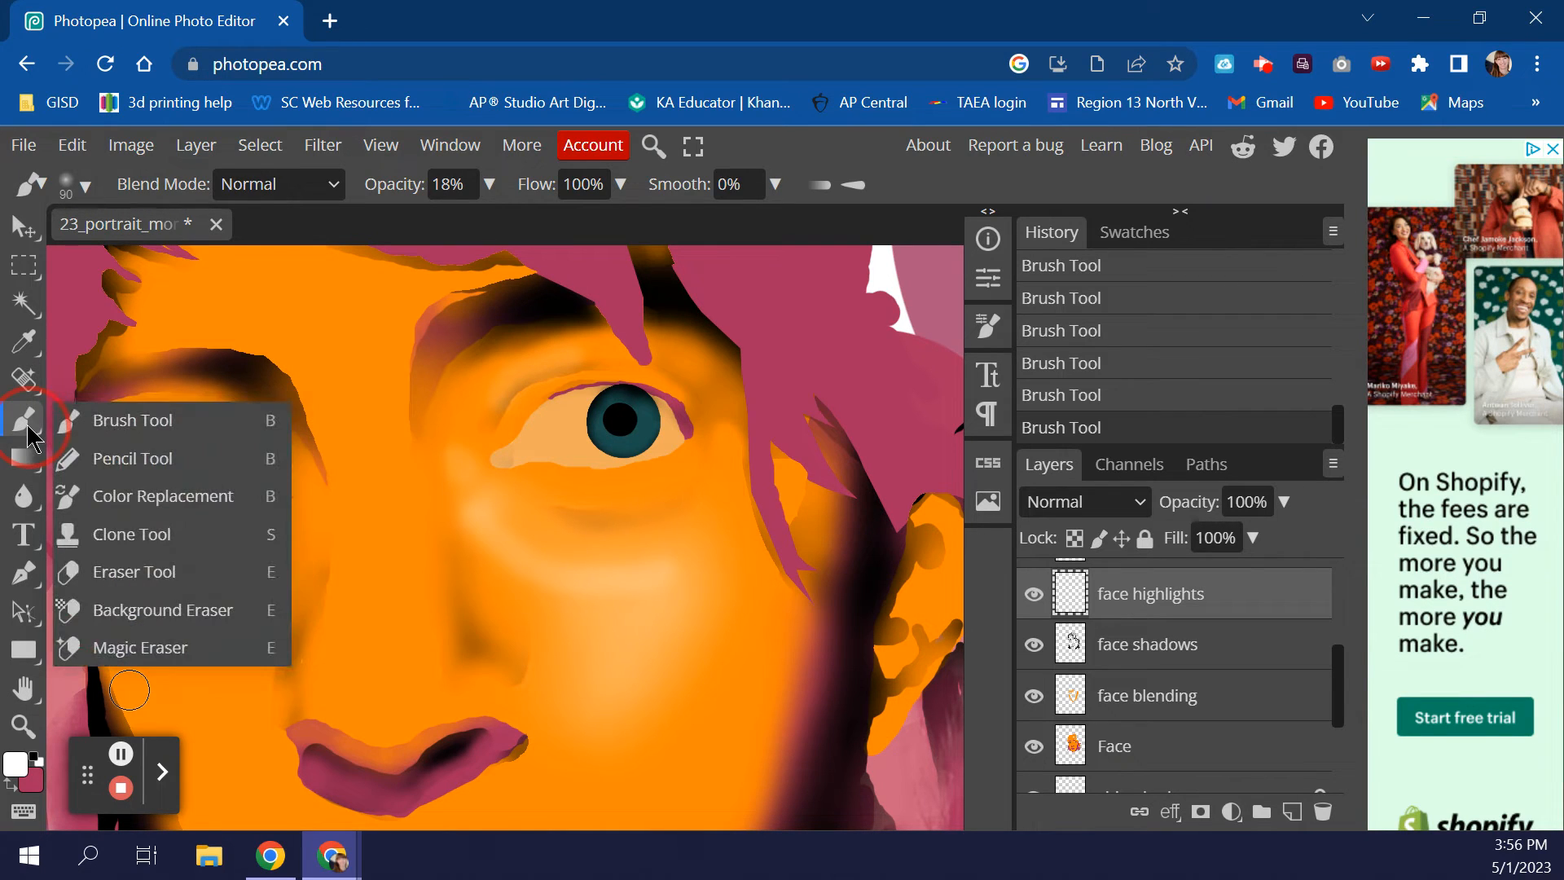
{"action": "left_click", "coordinate": [111, 575]}
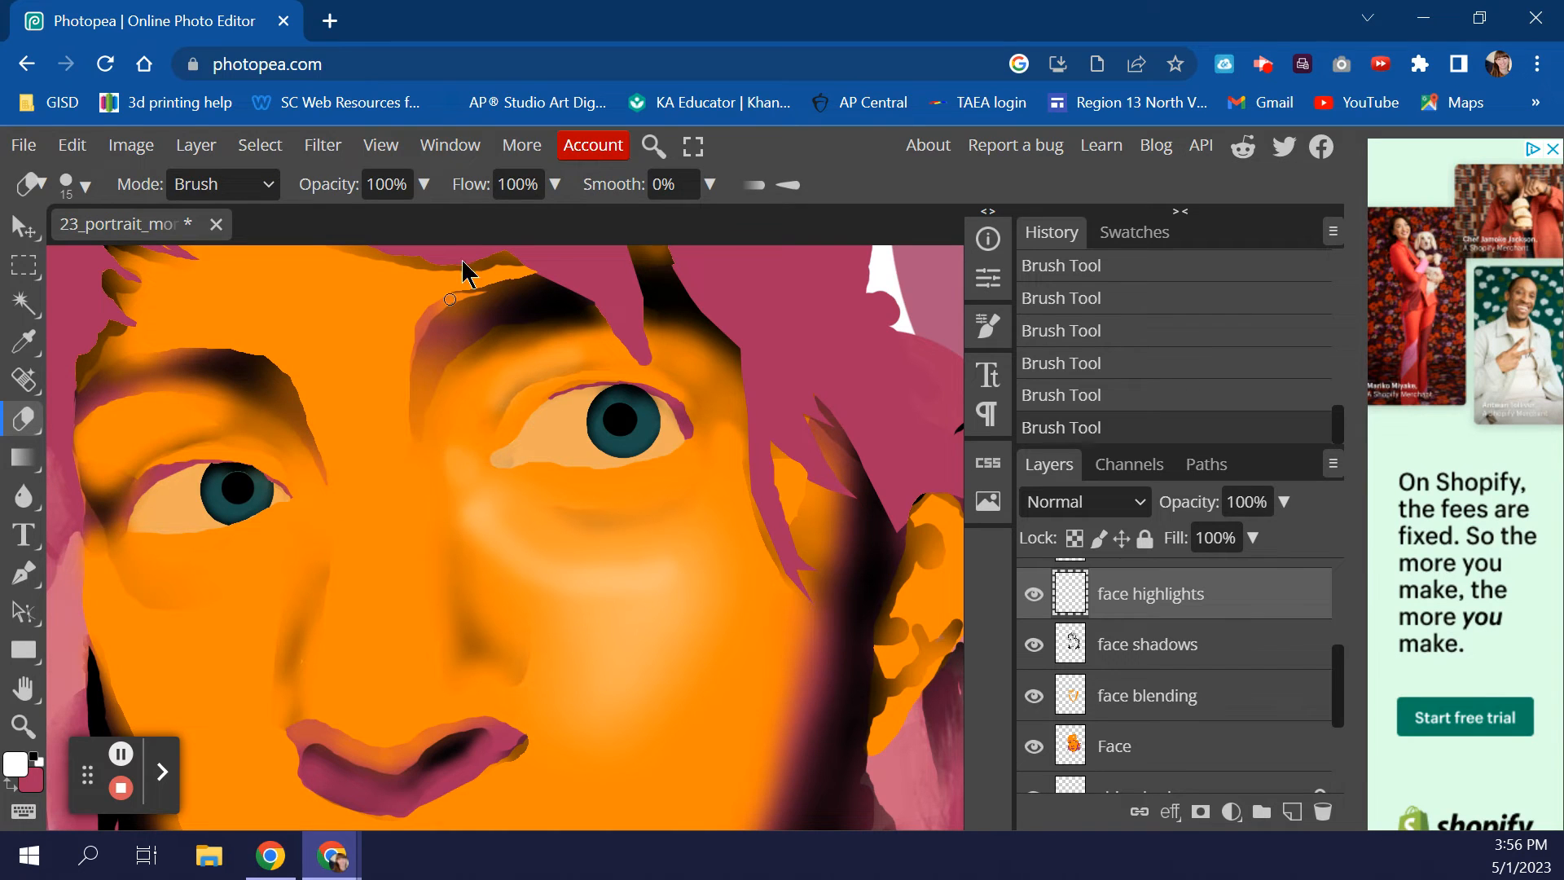
{"action": "left_click", "coordinate": [424, 186]}
{"action": "mouse_move", "coordinate": [421, 221]}
{"action": "left_mouse_down"}
{"action": "mouse_move", "coordinate": [336, 242]}
{"action": "mouse_move", "coordinate": [312, 221]}
{"action": "left_mouse_up"}
{"action": "key", "text": "bracketright"}
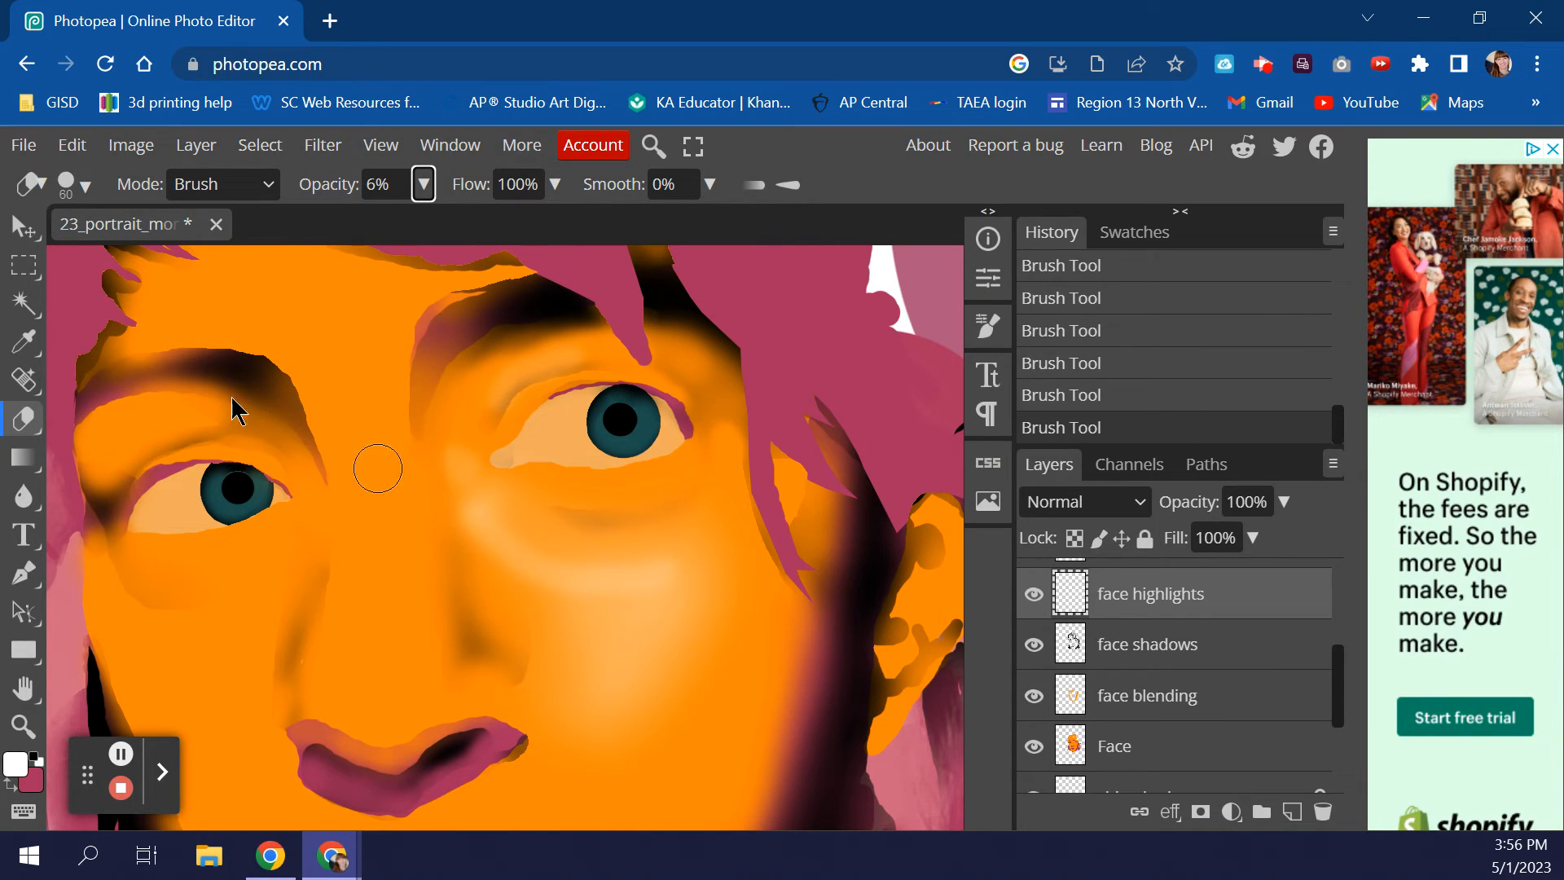
{"action": "left_click", "coordinate": [66, 184]}
{"action": "mouse_move", "coordinate": [368, 319]}
{"action": "left_mouse_down"}
{"action": "mouse_move", "coordinate": [237, 339]}
{"action": "mouse_move", "coordinate": [183, 322]}
{"action": "left_mouse_up"}
{"action": "left_click", "coordinate": [71, 182]}
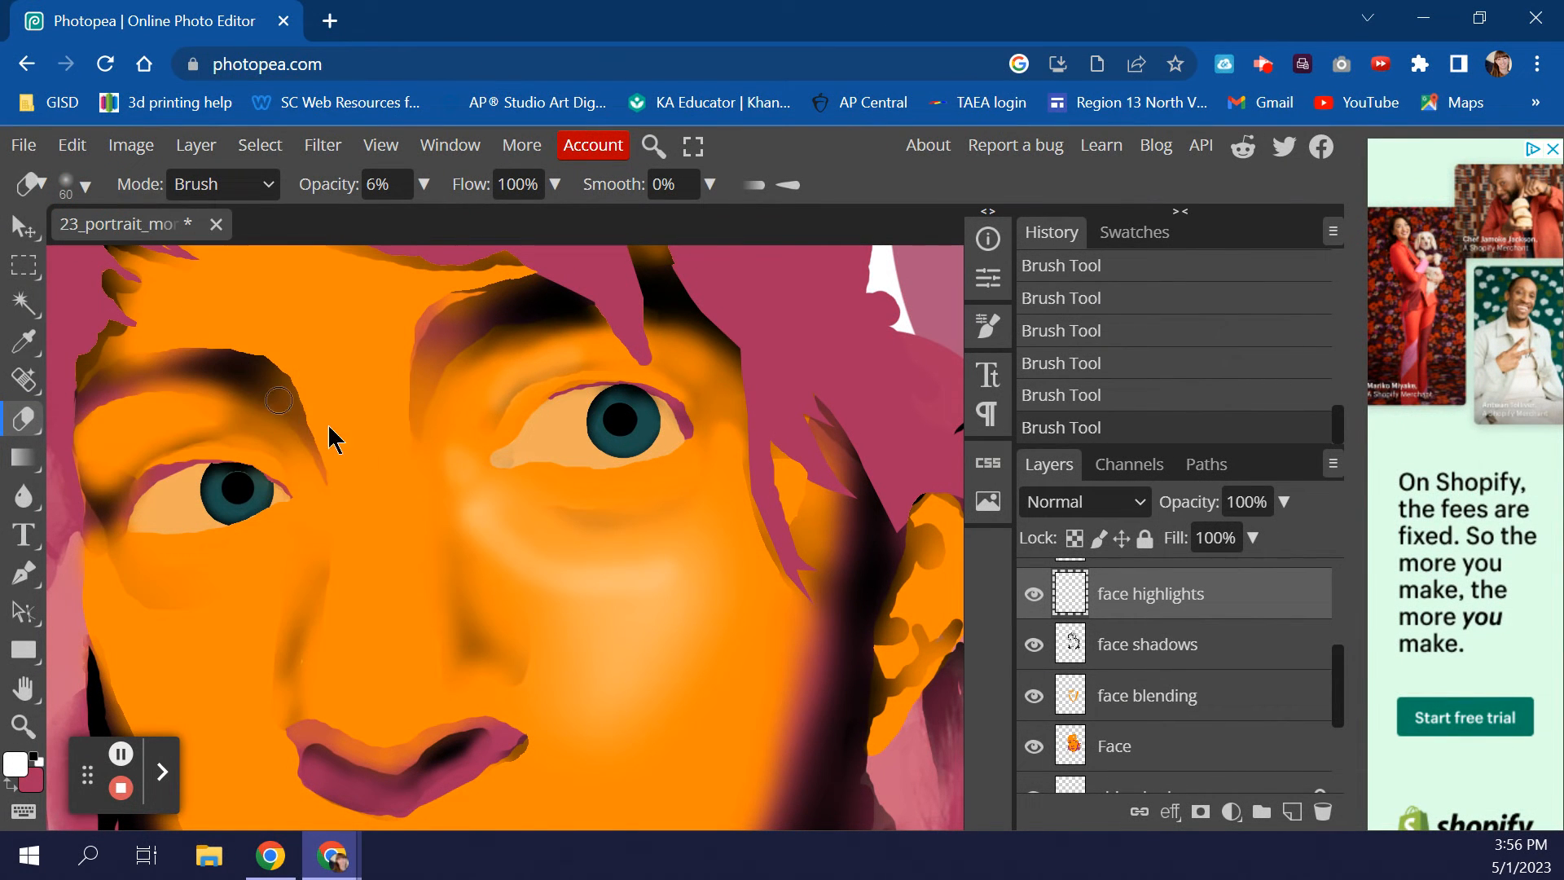
{"action": "key", "text": "bracketright"}
{"action": "key", "text": "bracketright"}
{"action": "key", "text": "bracketright"}
{"action": "key", "text": "bracketright"}
{"action": "key", "text": "bracketright"}
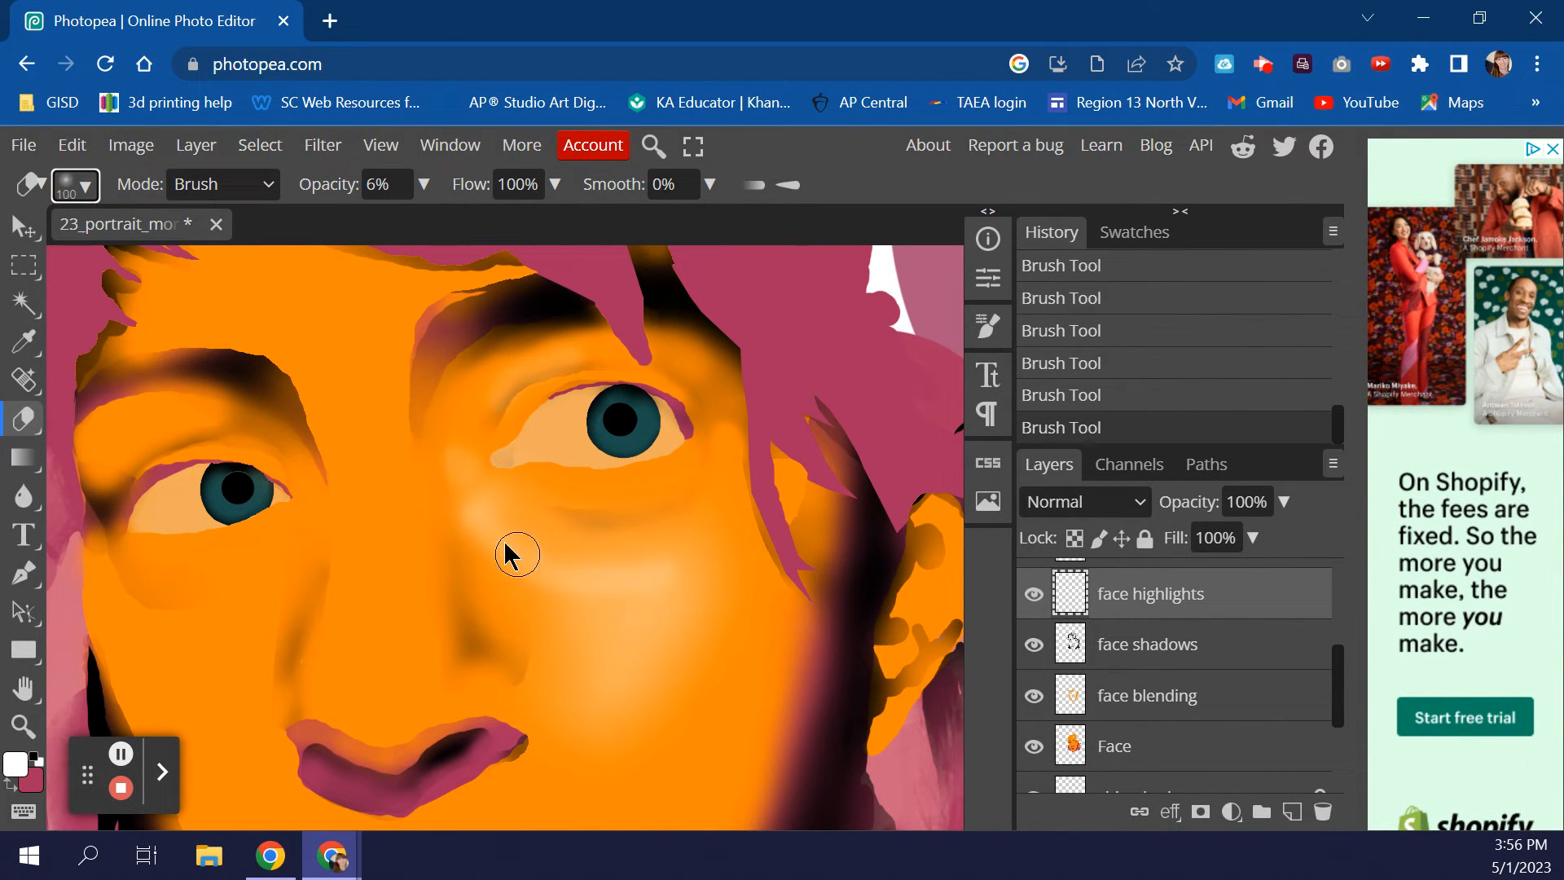
- Softly erase the white highlights under the right eye and across the cheek toward the mouth
{"action": "mouse_move", "coordinate": [499, 520]}
{"action": "left_mouse_down"}
{"action": "mouse_move", "coordinate": [580, 559]}
{"action": "mouse_move", "coordinate": [694, 545]}
{"action": "mouse_move", "coordinate": [667, 594]}
{"action": "left_mouse_up"}
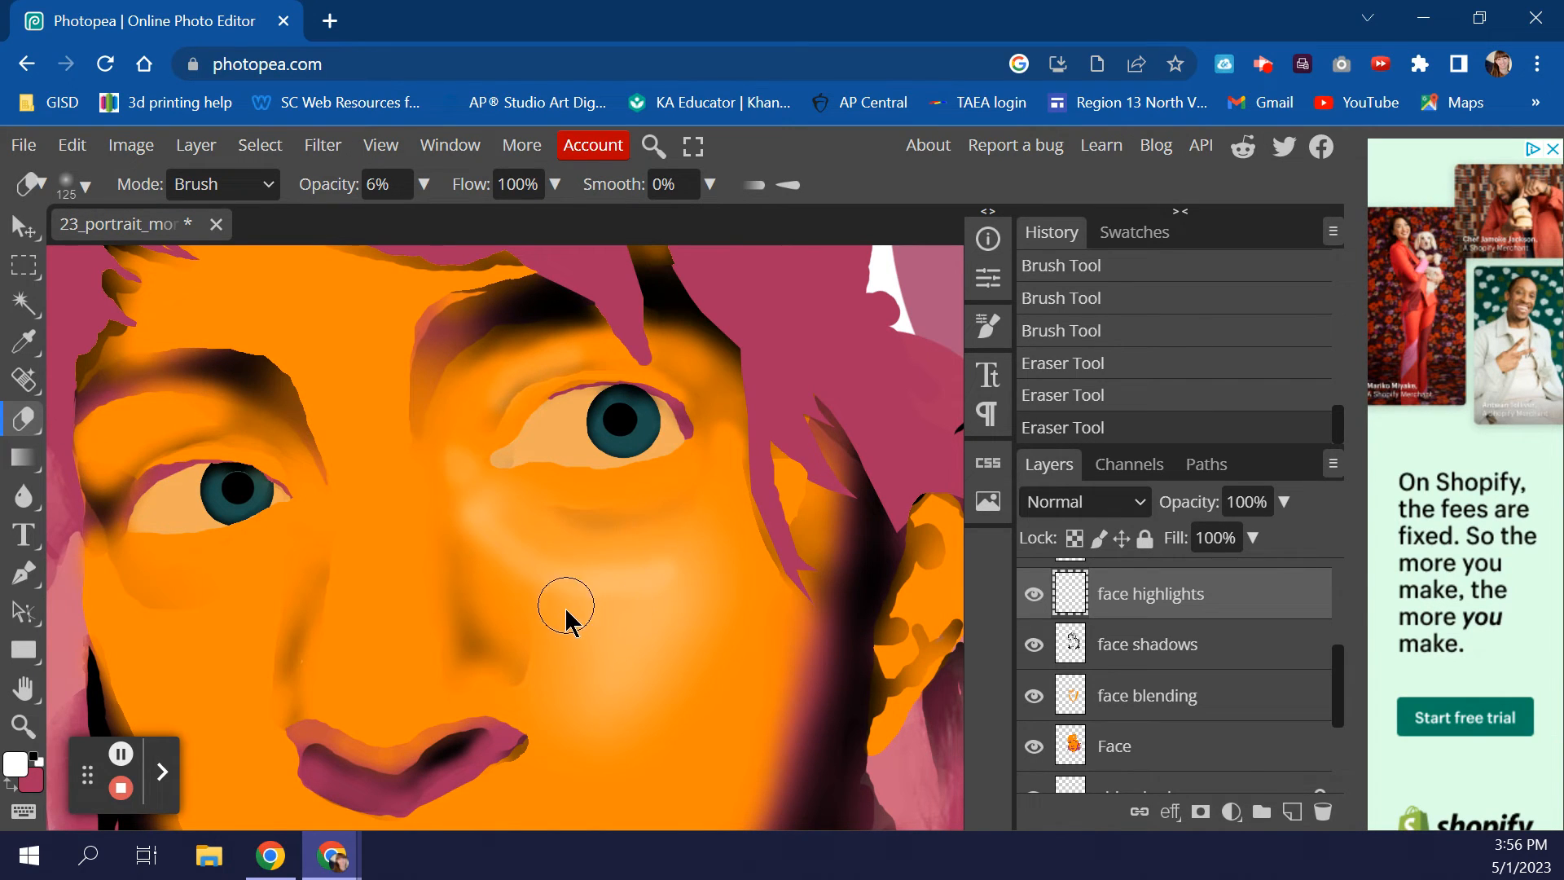
{"action": "mouse_move", "coordinate": [568, 644]}
{"action": "left_mouse_down"}
{"action": "mouse_move", "coordinate": [558, 612]}
{"action": "mouse_move", "coordinate": [485, 586]}
{"action": "mouse_move", "coordinate": [528, 556]}
{"action": "mouse_move", "coordinate": [584, 621]}
{"action": "left_mouse_up"}
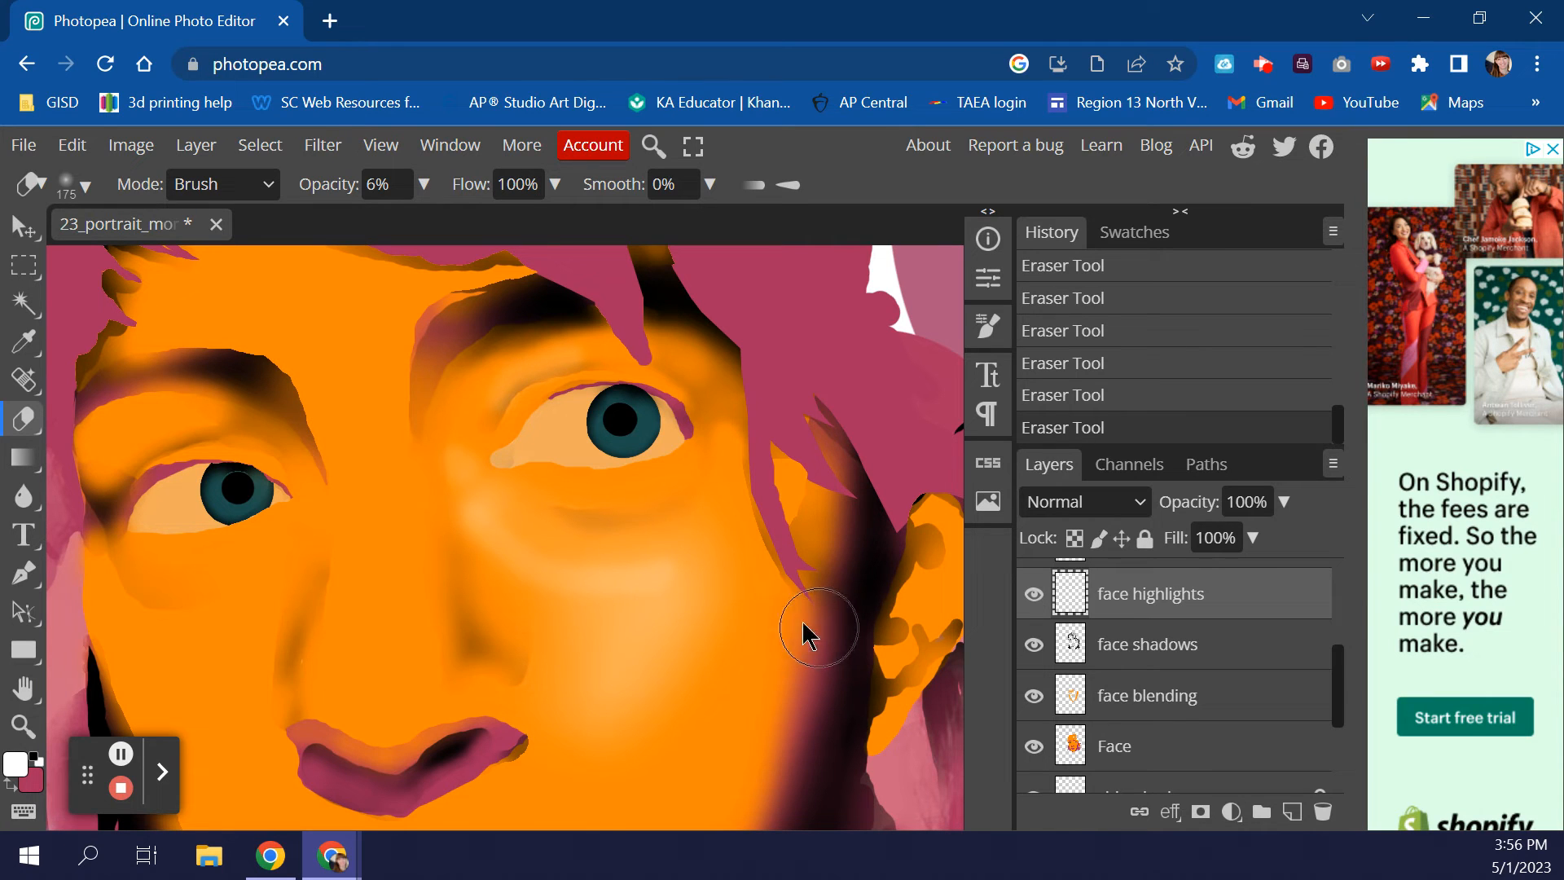
{"action": "left_click_drag", "start_coordinate": [515, 570], "coordinate": [555, 615]}
{"action": "mouse_move", "coordinate": [481, 569]}
{"action": "left_mouse_down"}
{"action": "mouse_move", "coordinate": [552, 589]}
{"action": "mouse_move", "coordinate": [580, 570]}
{"action": "left_mouse_up"}
{"action": "mouse_move", "coordinate": [507, 512]}
{"action": "left_mouse_down"}
{"action": "mouse_move", "coordinate": [566, 554]}
{"action": "mouse_move", "coordinate": [604, 549]}
{"action": "left_mouse_up"}
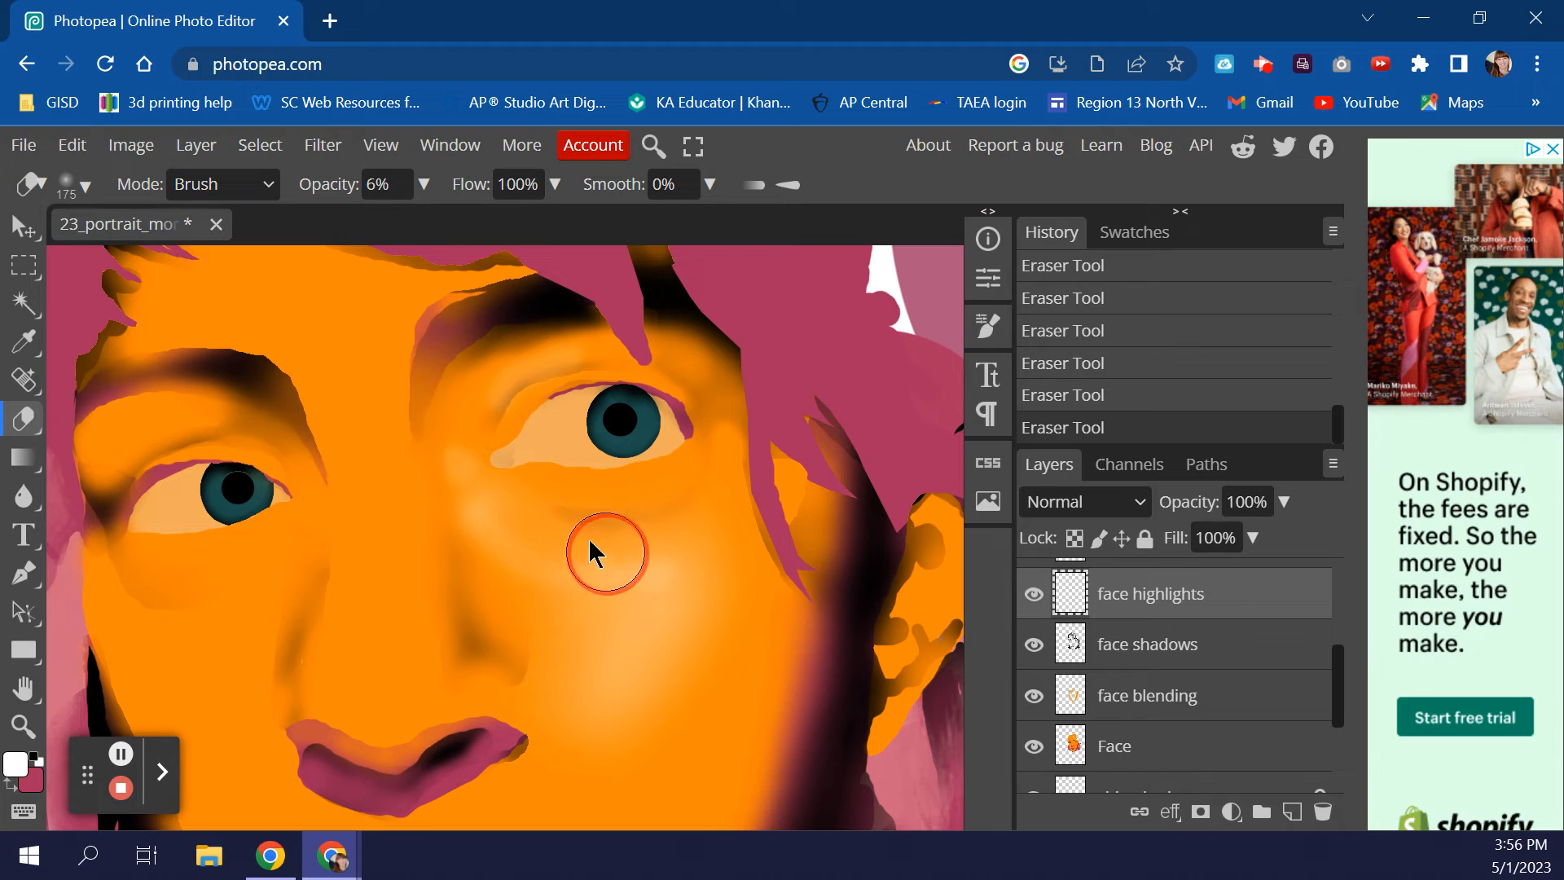
{"action": "mouse_move", "coordinate": [488, 493]}
{"action": "left_mouse_down"}
{"action": "mouse_move", "coordinate": [572, 547]}
{"action": "mouse_move", "coordinate": [534, 520]}
{"action": "mouse_move", "coordinate": [596, 531]}
{"action": "mouse_move", "coordinate": [696, 500]}
{"action": "mouse_move", "coordinate": [642, 622]}
{"action": "left_mouse_up"}
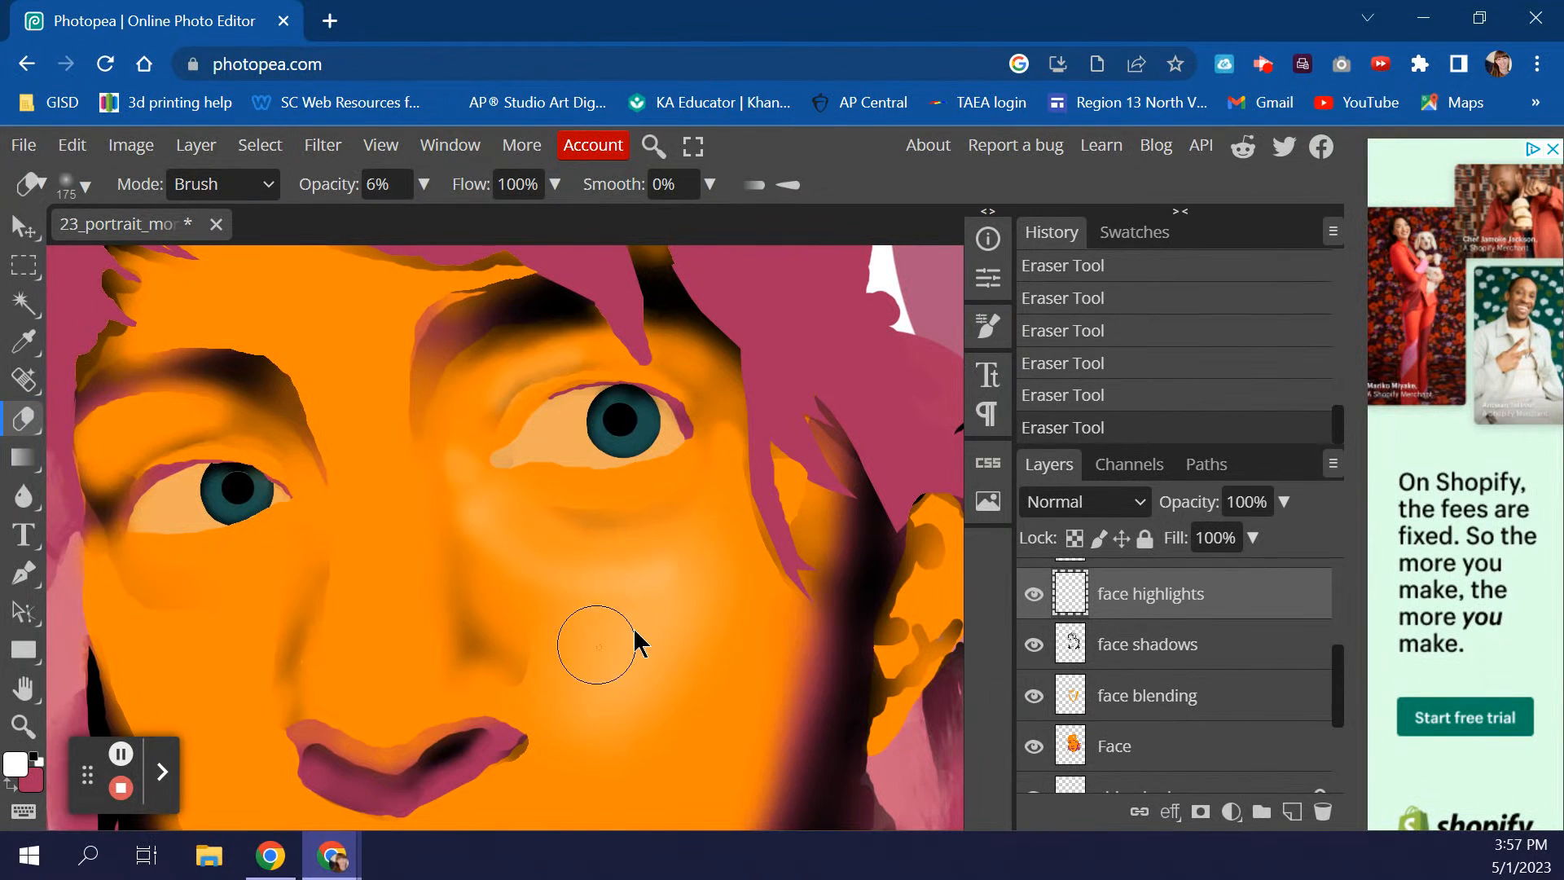
{"action": "left_click_drag", "start_coordinate": [570, 662], "coordinate": [553, 675]}
{"action": "mouse_move", "coordinate": [660, 676]}
{"action": "left_mouse_down"}
{"action": "mouse_move", "coordinate": [703, 633]}
{"action": "mouse_move", "coordinate": [587, 673]}
{"action": "mouse_move", "coordinate": [672, 585]}
{"action": "mouse_move", "coordinate": [639, 611]}
{"action": "mouse_move", "coordinate": [703, 595]}
{"action": "mouse_move", "coordinate": [646, 569]}
{"action": "mouse_move", "coordinate": [623, 583]}
{"action": "mouse_move", "coordinate": [679, 553]}
{"action": "mouse_move", "coordinate": [606, 582]}
{"action": "mouse_move", "coordinate": [670, 536]}
{"action": "mouse_move", "coordinate": [590, 596]}
{"action": "mouse_move", "coordinate": [689, 529]}
{"action": "mouse_move", "coordinate": [616, 589]}
{"action": "mouse_move", "coordinate": [584, 594]}
{"action": "mouse_move", "coordinate": [696, 517]}
{"action": "mouse_move", "coordinate": [596, 613]}
{"action": "mouse_move", "coordinate": [601, 671]}
{"action": "mouse_move", "coordinate": [754, 653]}
{"action": "left_mouse_up"}
{"action": "scroll", "coordinate": [755, 653], "scroll_direction": "down", "scroll_amount": 3}
{"action": "scroll", "coordinate": [748, 619], "scroll_direction": "up", "scroll_amount": 3}
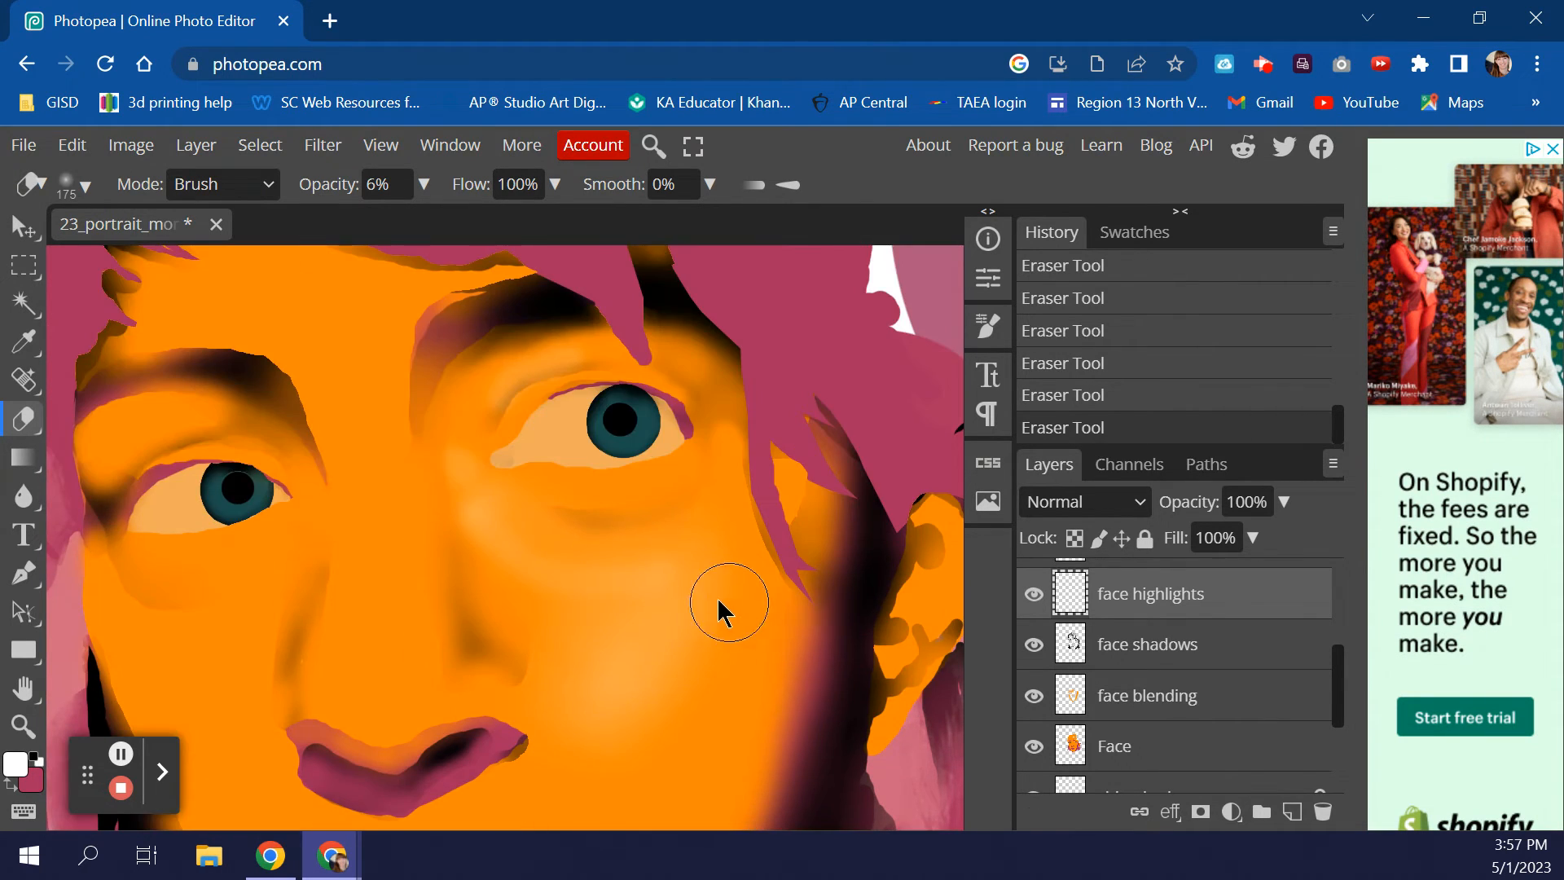
{"action": "key", "text": "bracketleft"}
{"action": "key", "text": "bracketleft"}
{"action": "key", "text": "bracketleft"}
{"action": "key", "text": "bracketleft"}
{"action": "key", "text": "bracketleft"}
{"action": "key", "text": "bracketleft"}
{"action": "left_click_drag", "start_coordinate": [458, 524], "coordinate": [482, 552]}
- Raise the eraser opacity to 29% and swap the foreground and background colours
{"action": "left_click", "coordinate": [425, 188]}
{"action": "left_click_drag", "start_coordinate": [312, 232], "coordinate": [342, 227]}
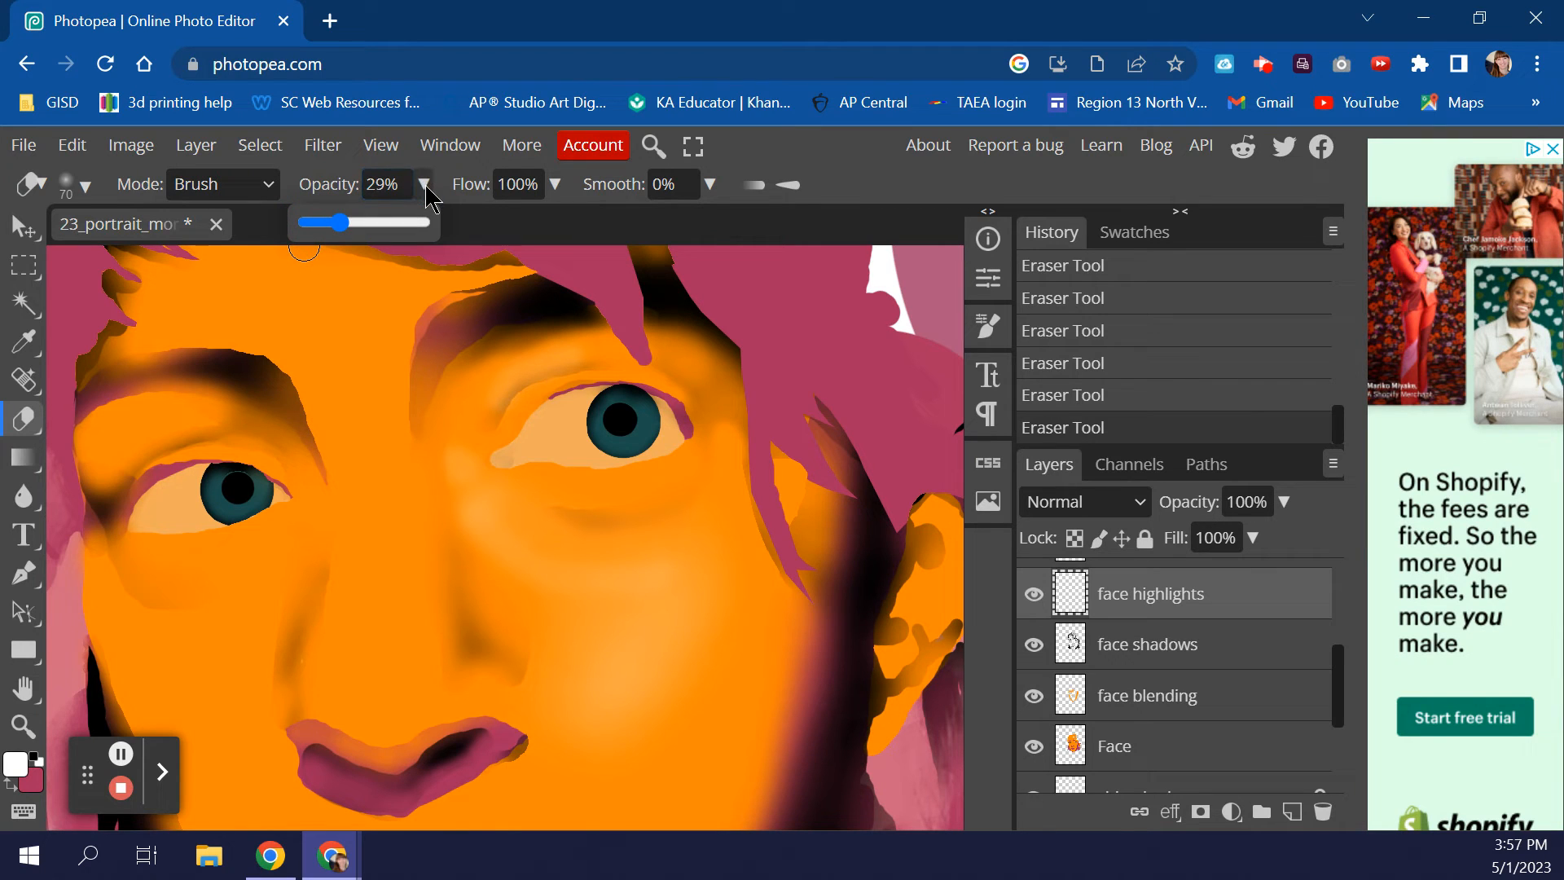
{"action": "left_click", "coordinate": [430, 191]}
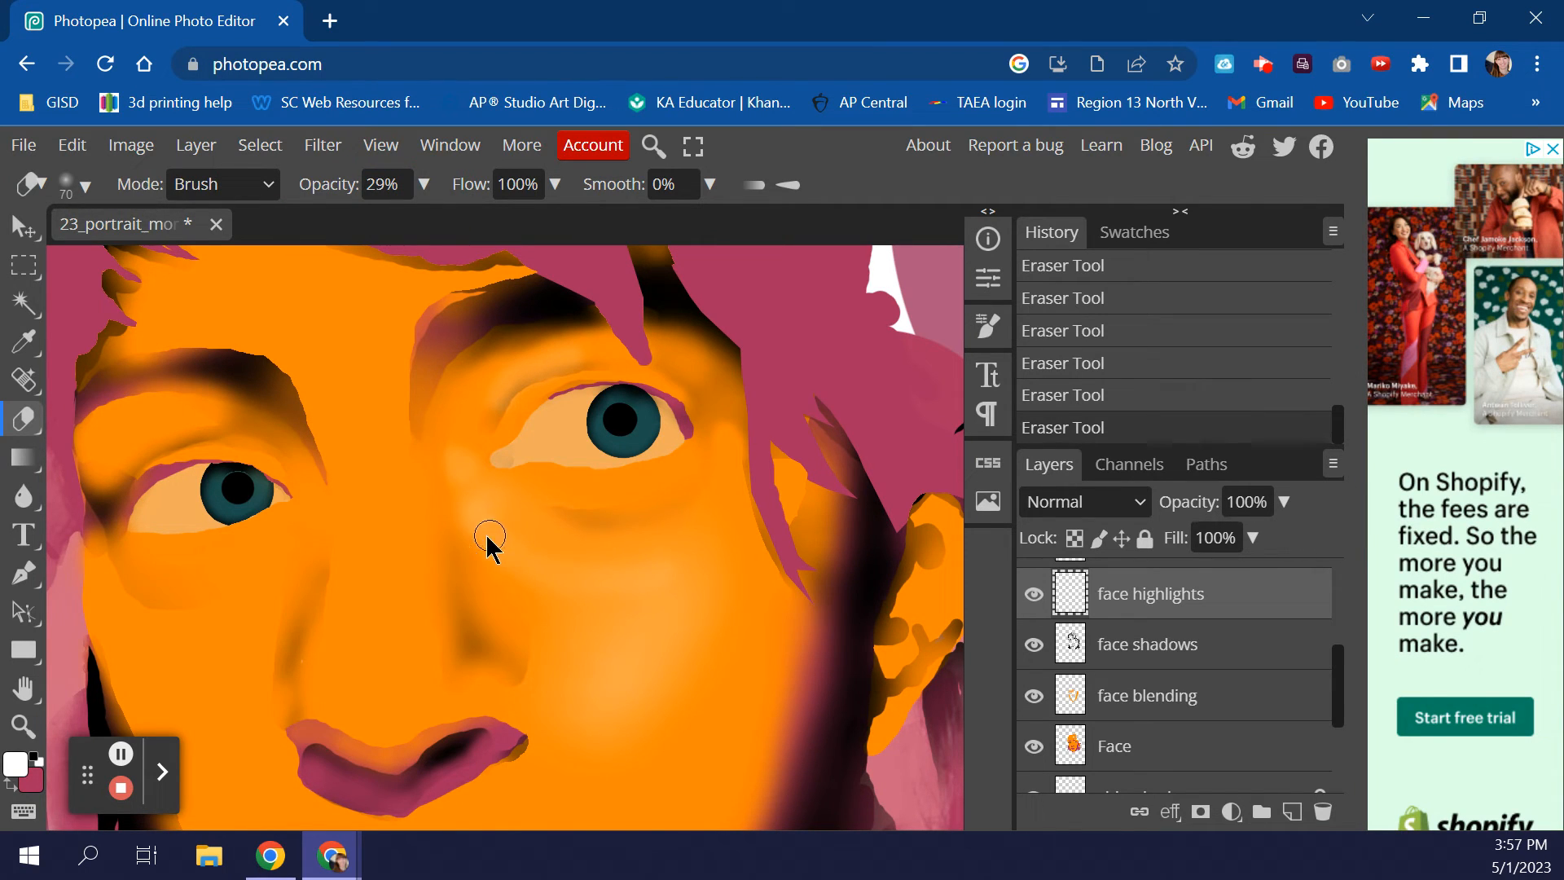
{"action": "key", "text": "x"}
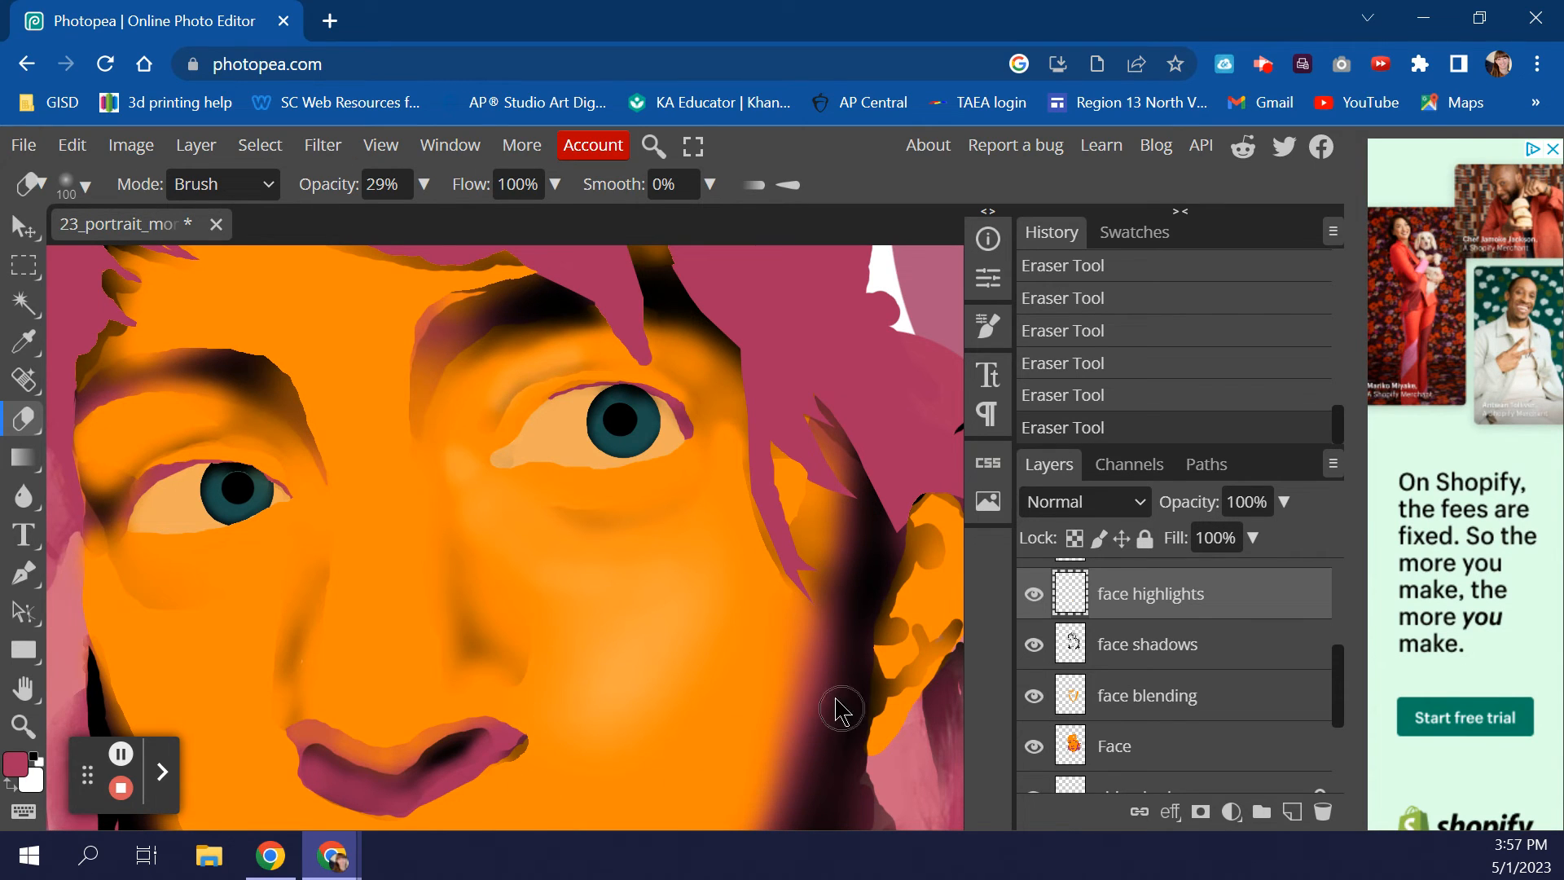
{"action": "scroll", "coordinate": [783, 675], "scroll_direction": "down", "scroll_amount": 3}
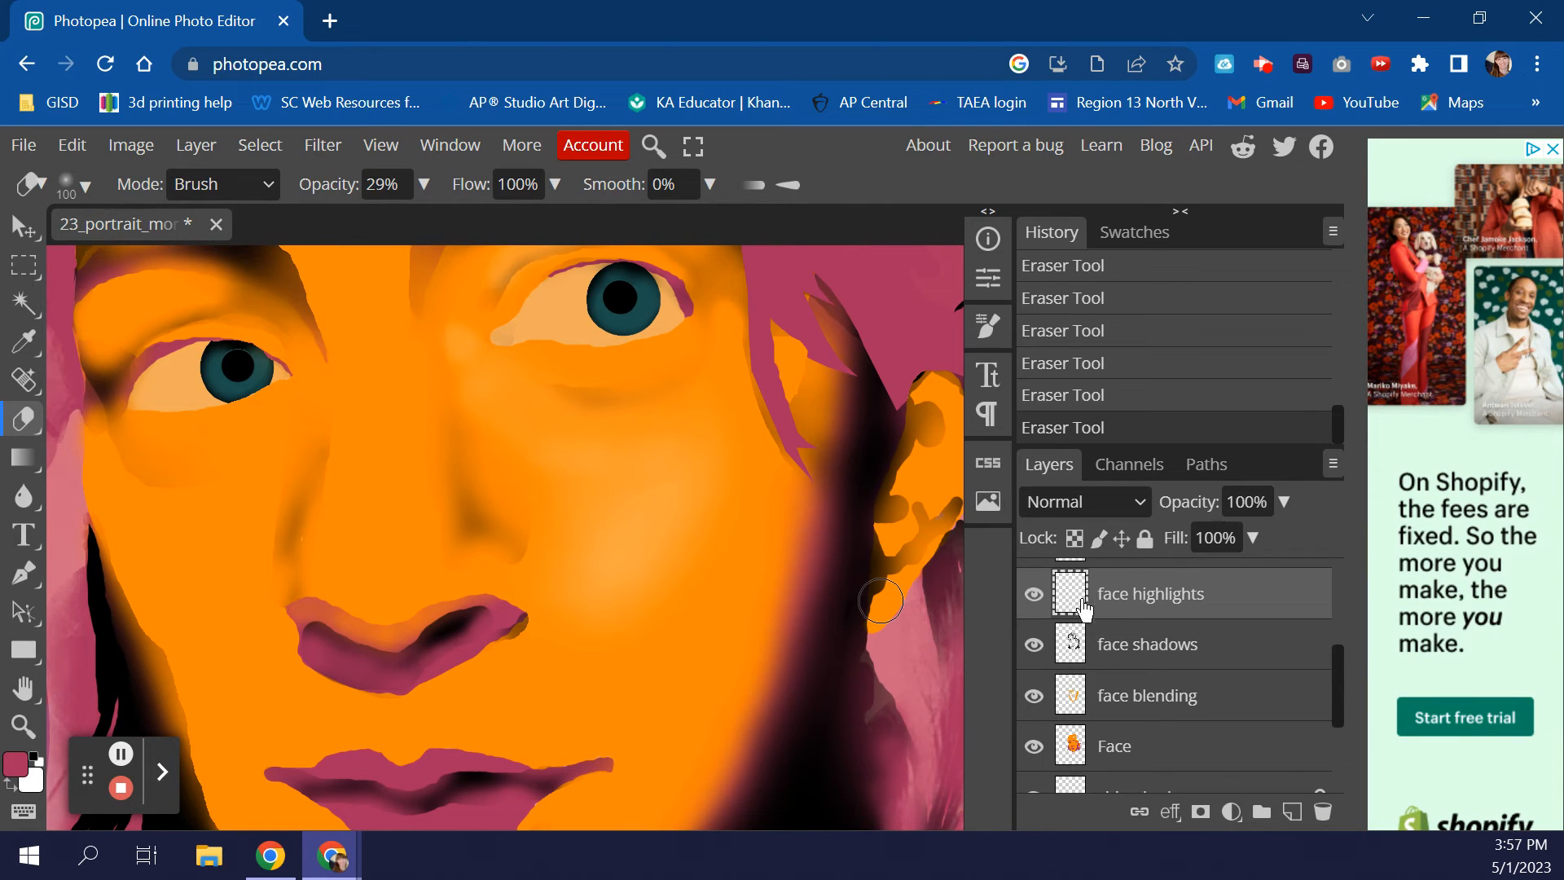
{"action": "scroll", "coordinate": [1090, 602], "scroll_direction": "up", "scroll_amount": 5}
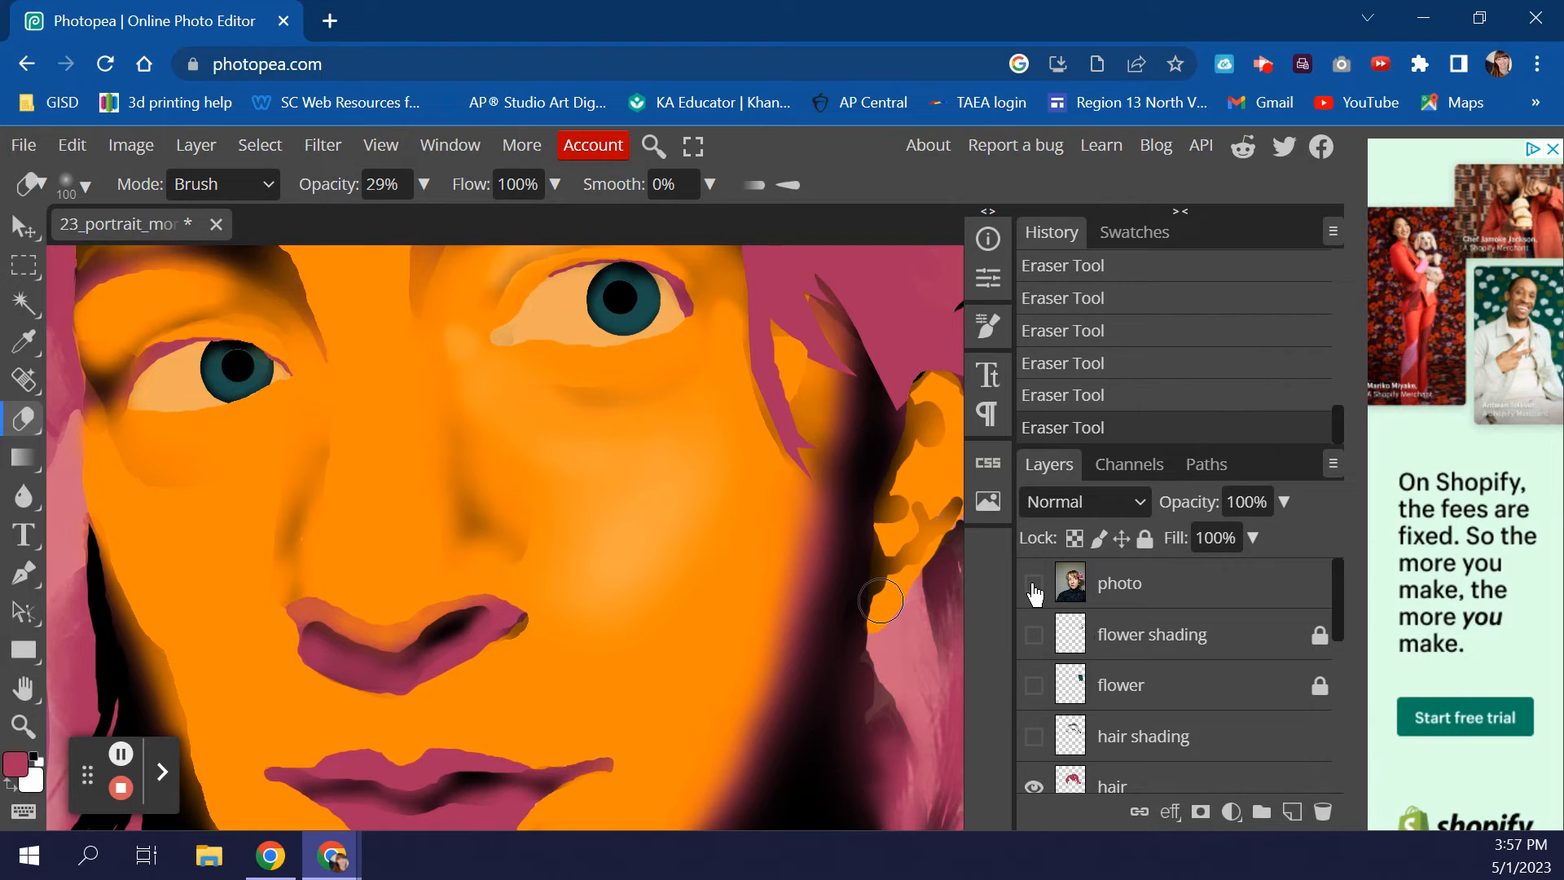
- Show the reference photo and set up a white 200 px Brush at 6% opacity
{"action": "left_click", "coordinate": [1033, 584]}
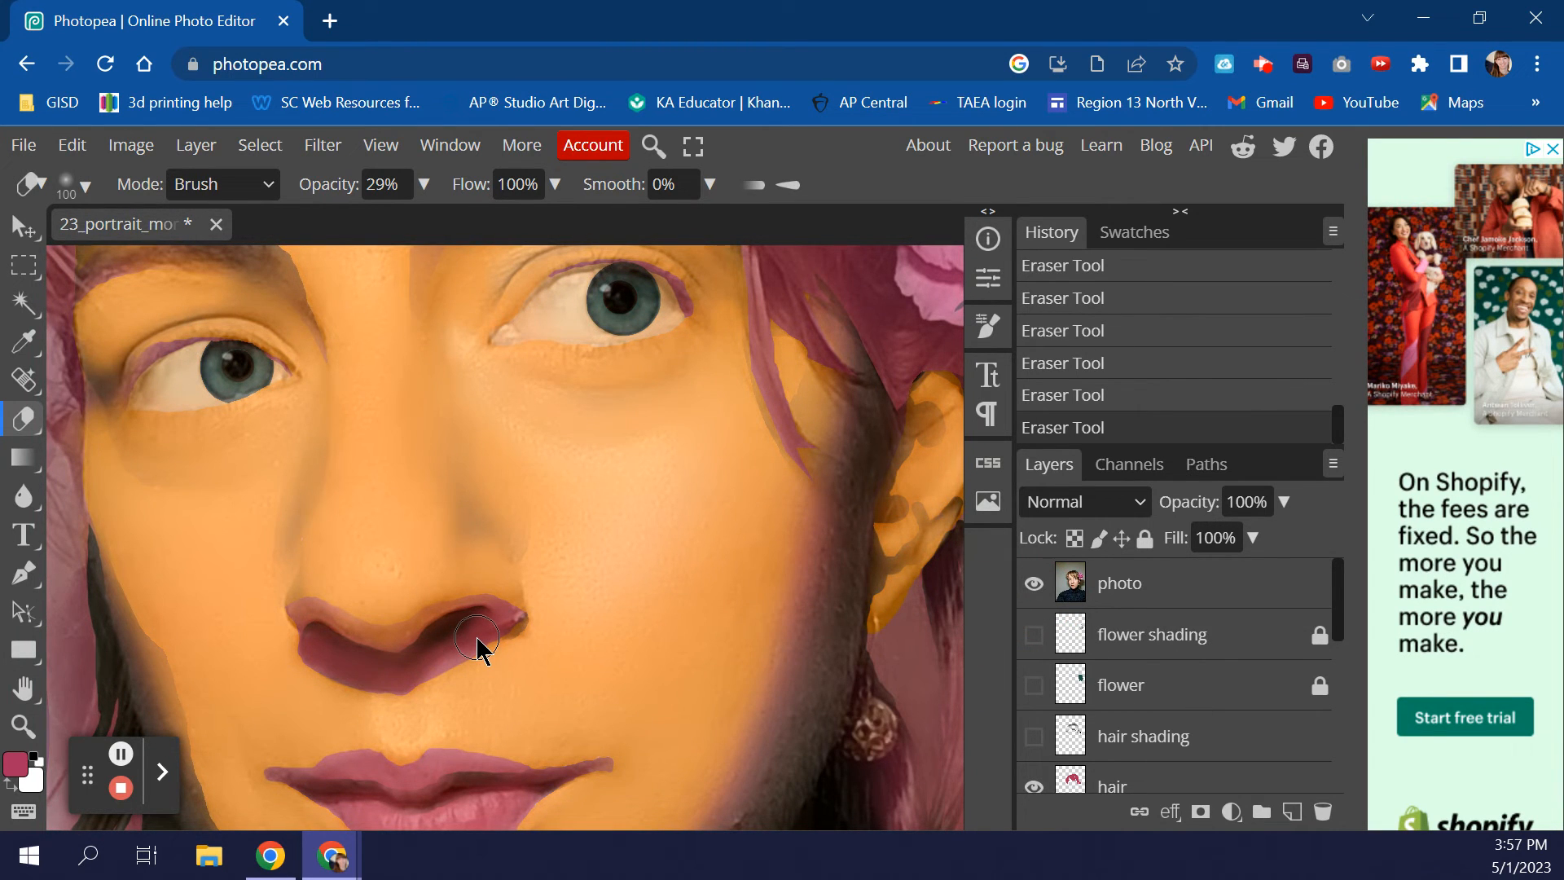
{"action": "key", "text": "b"}
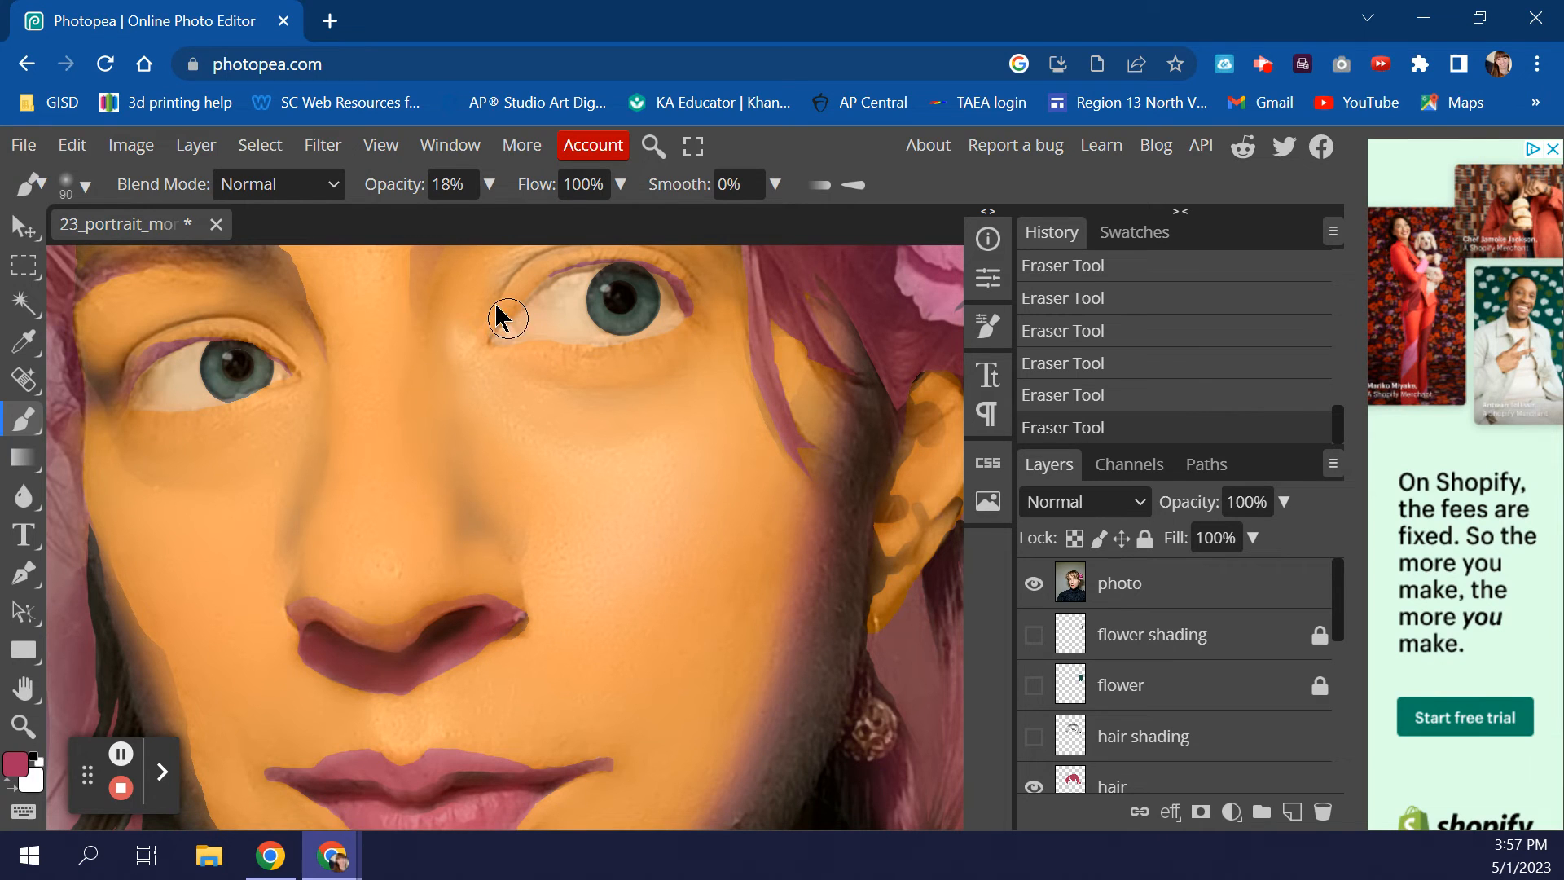
{"action": "left_click", "coordinate": [11, 787]}
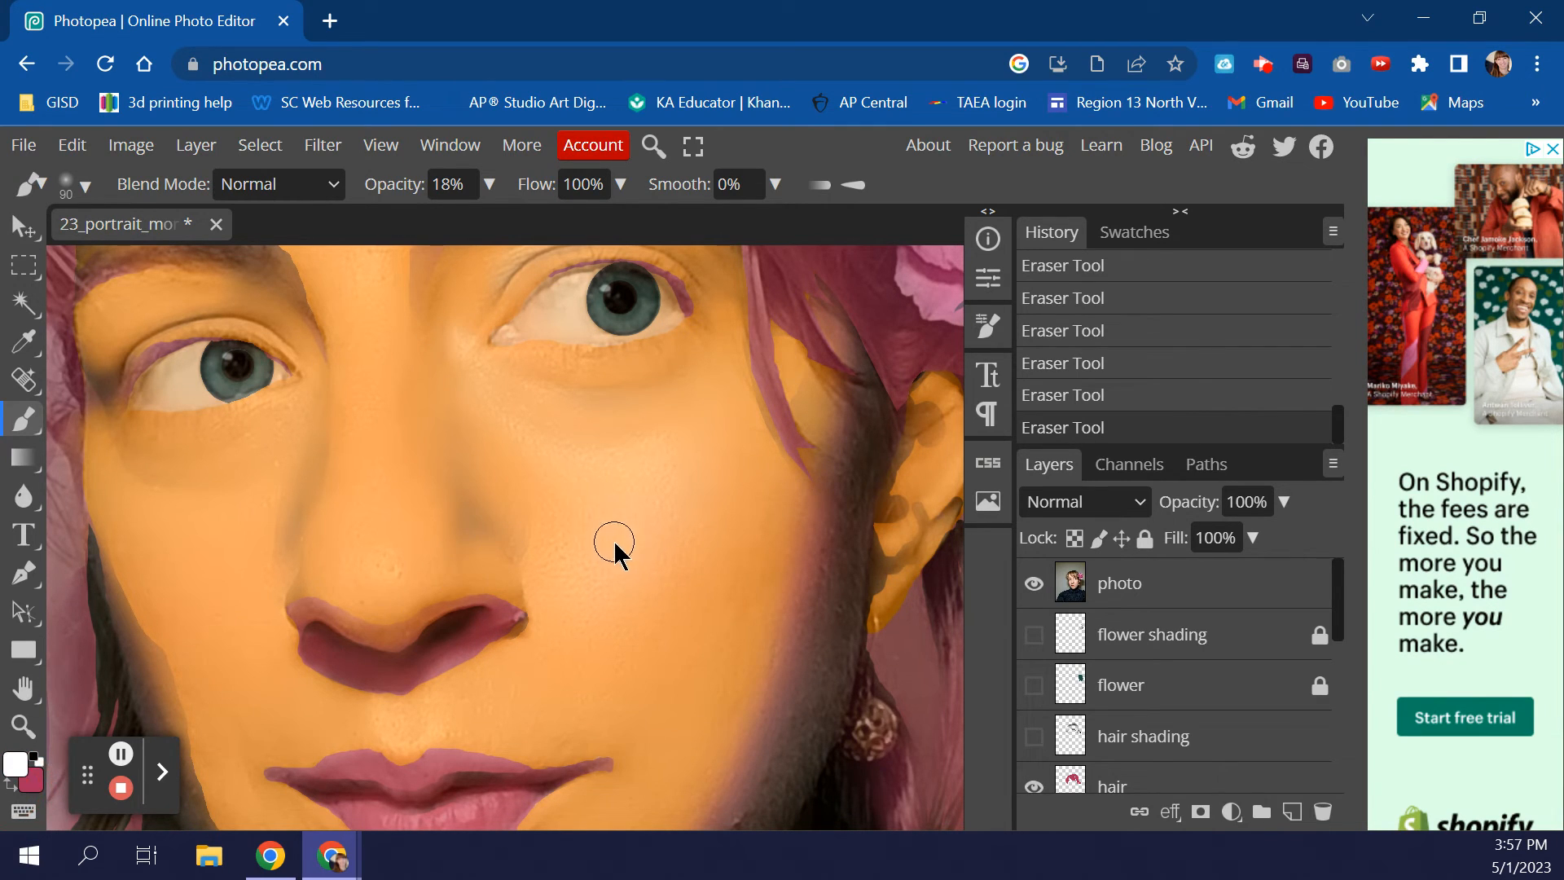
{"action": "key", "text": "bracketright"}
{"action": "key", "text": "bracketright"}
{"action": "key", "text": "bracketright"}
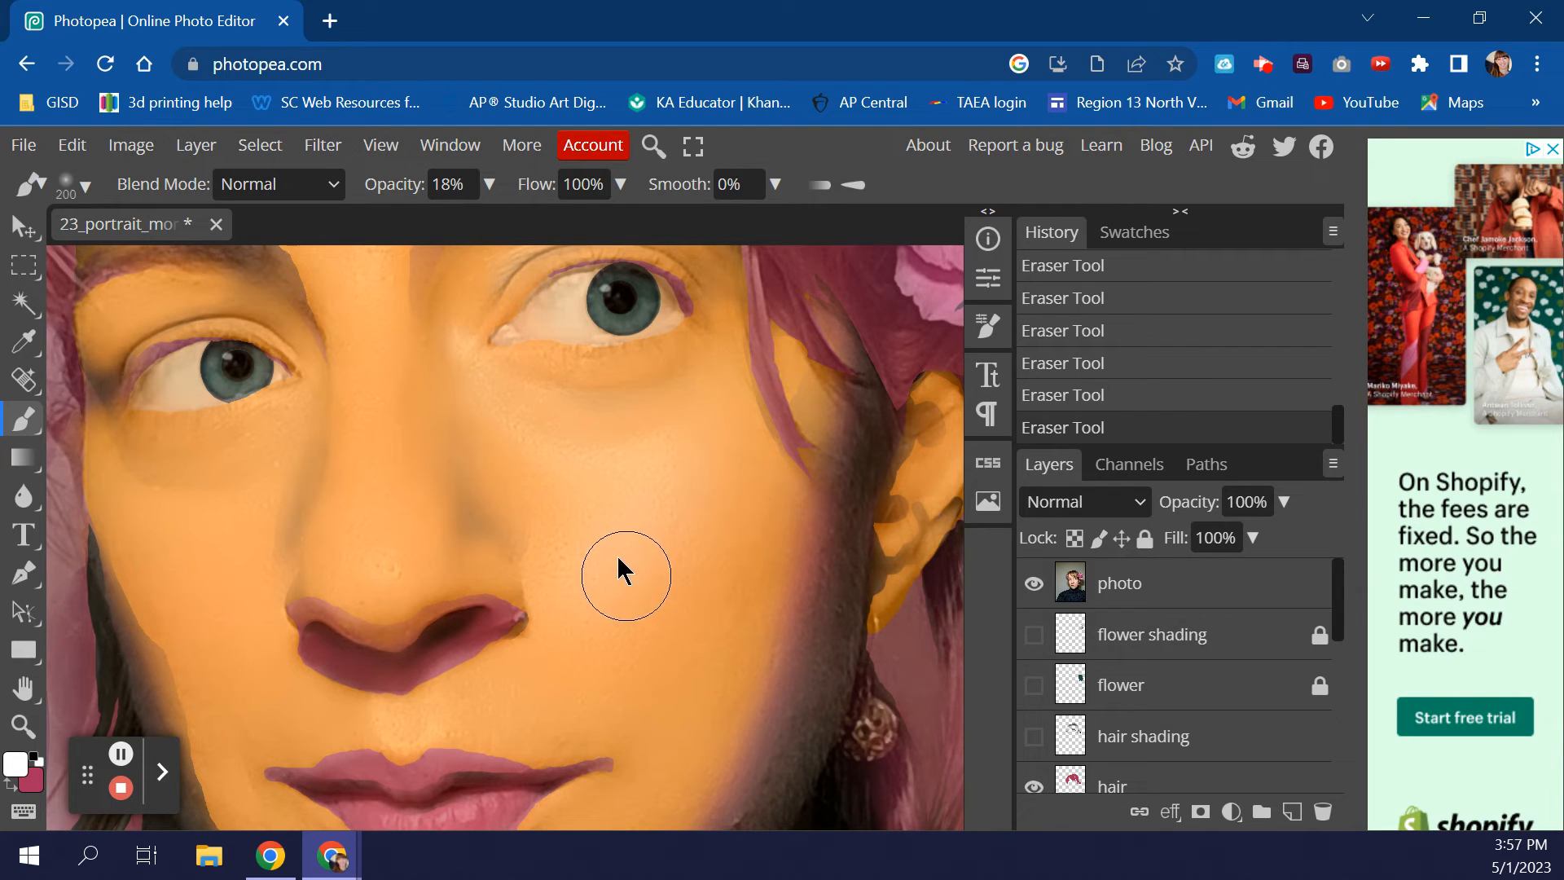
{"action": "left_click", "coordinate": [490, 185]}
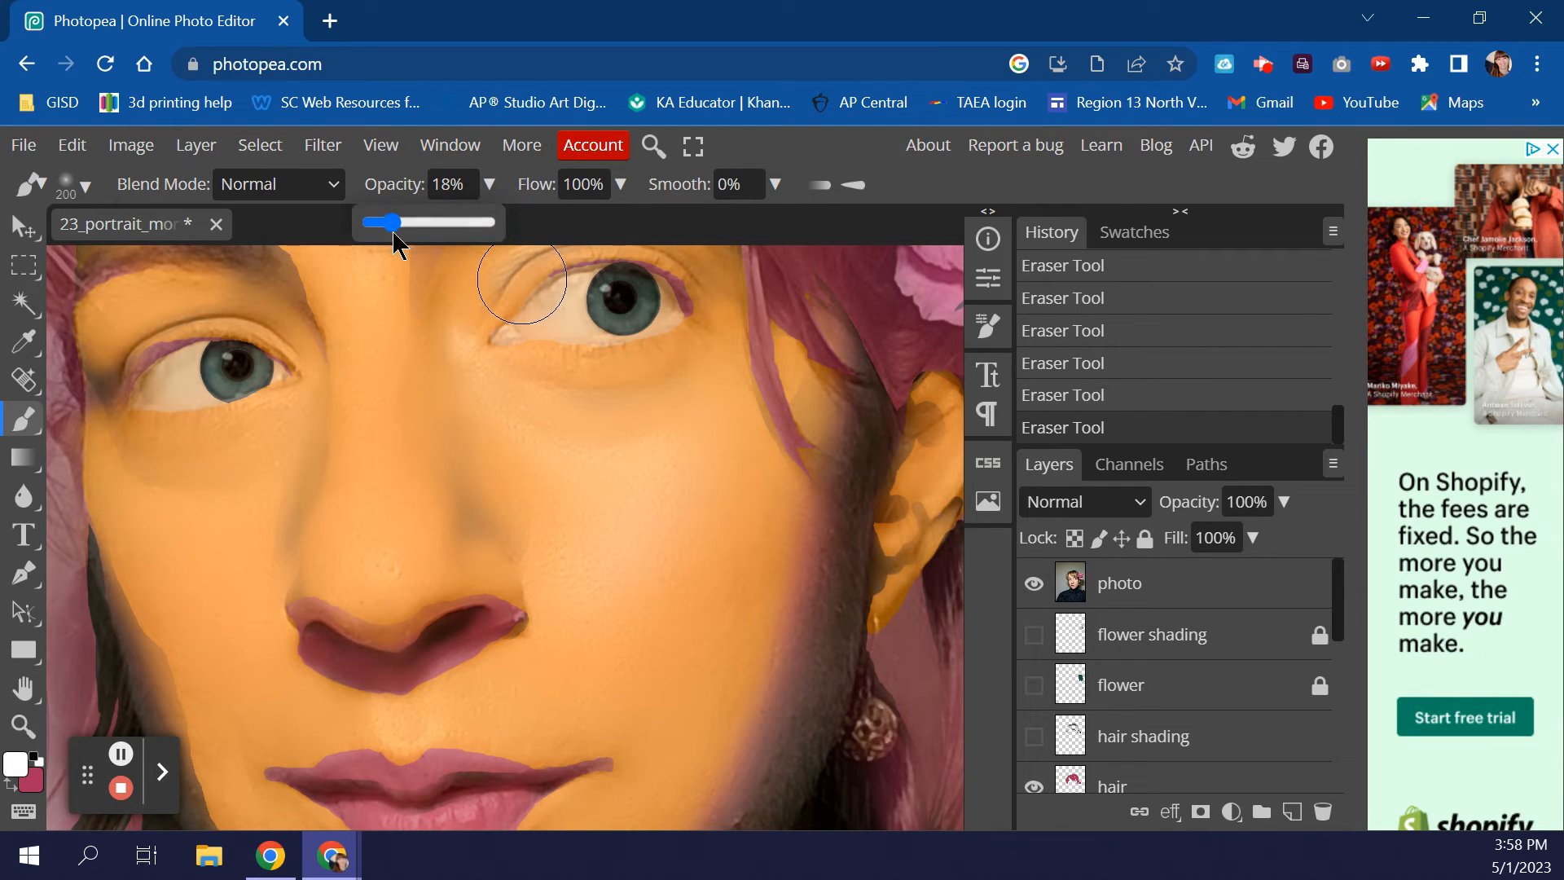
{"action": "left_click", "coordinate": [493, 193]}
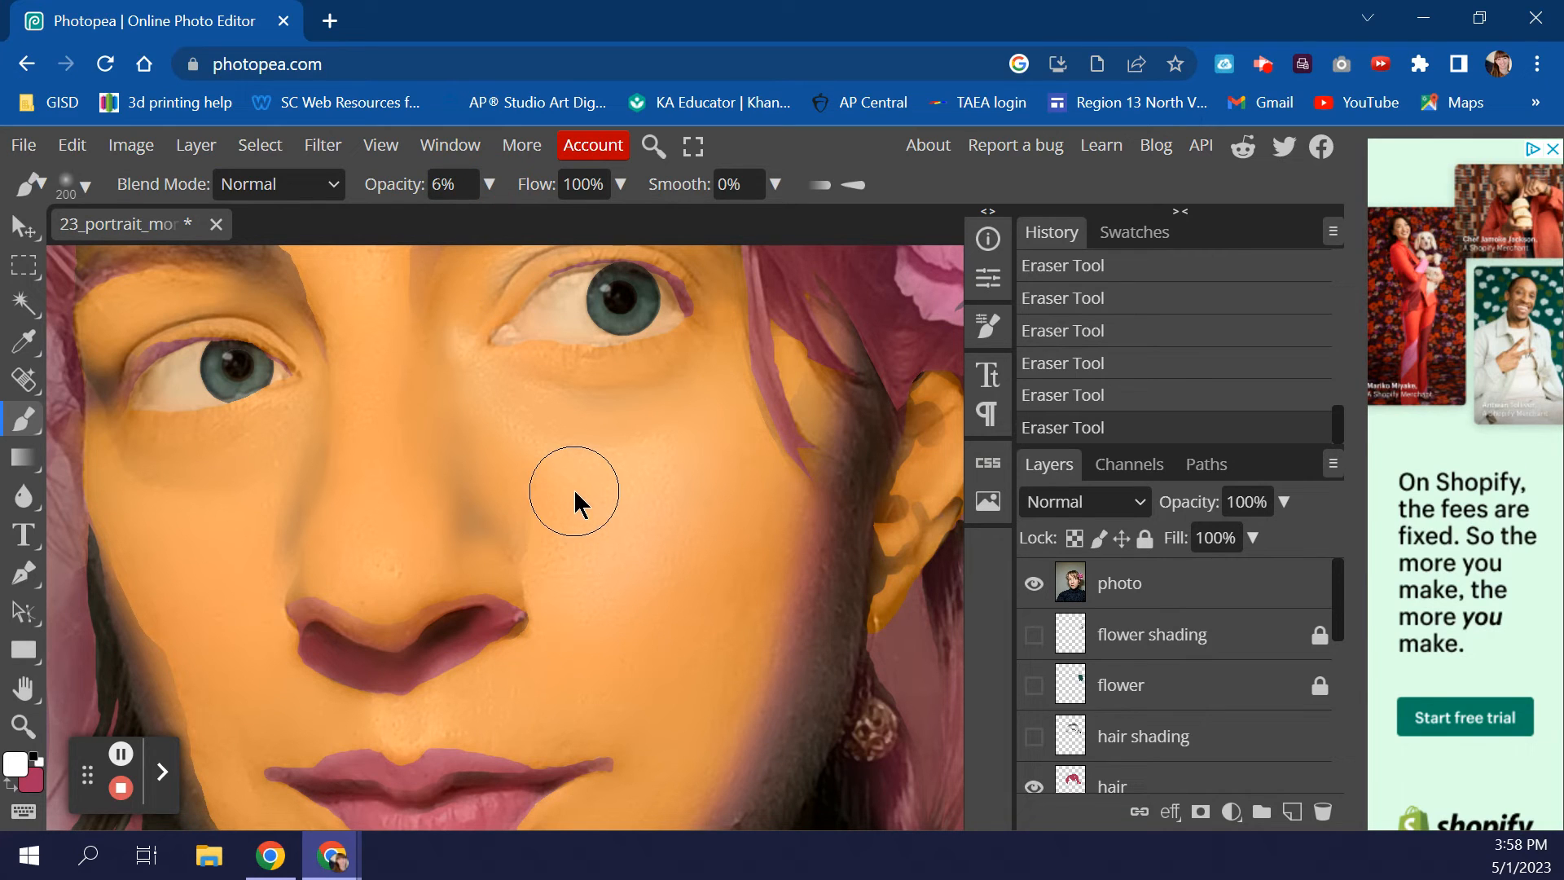
- Paint faint white highlight strokes across the cheek beside the nose
{"action": "mouse_move", "coordinate": [583, 530]}
{"action": "left_mouse_down"}
{"action": "mouse_move", "coordinate": [578, 606]}
{"action": "mouse_move", "coordinate": [637, 500]}
{"action": "mouse_move", "coordinate": [572, 499]}
{"action": "left_mouse_up"}
{"action": "left_click_drag", "start_coordinate": [558, 611], "coordinate": [563, 604]}
{"action": "mouse_move", "coordinate": [611, 499]}
{"action": "left_mouse_down"}
{"action": "mouse_move", "coordinate": [615, 576]}
{"action": "mouse_move", "coordinate": [652, 689]}
{"action": "left_mouse_up"}
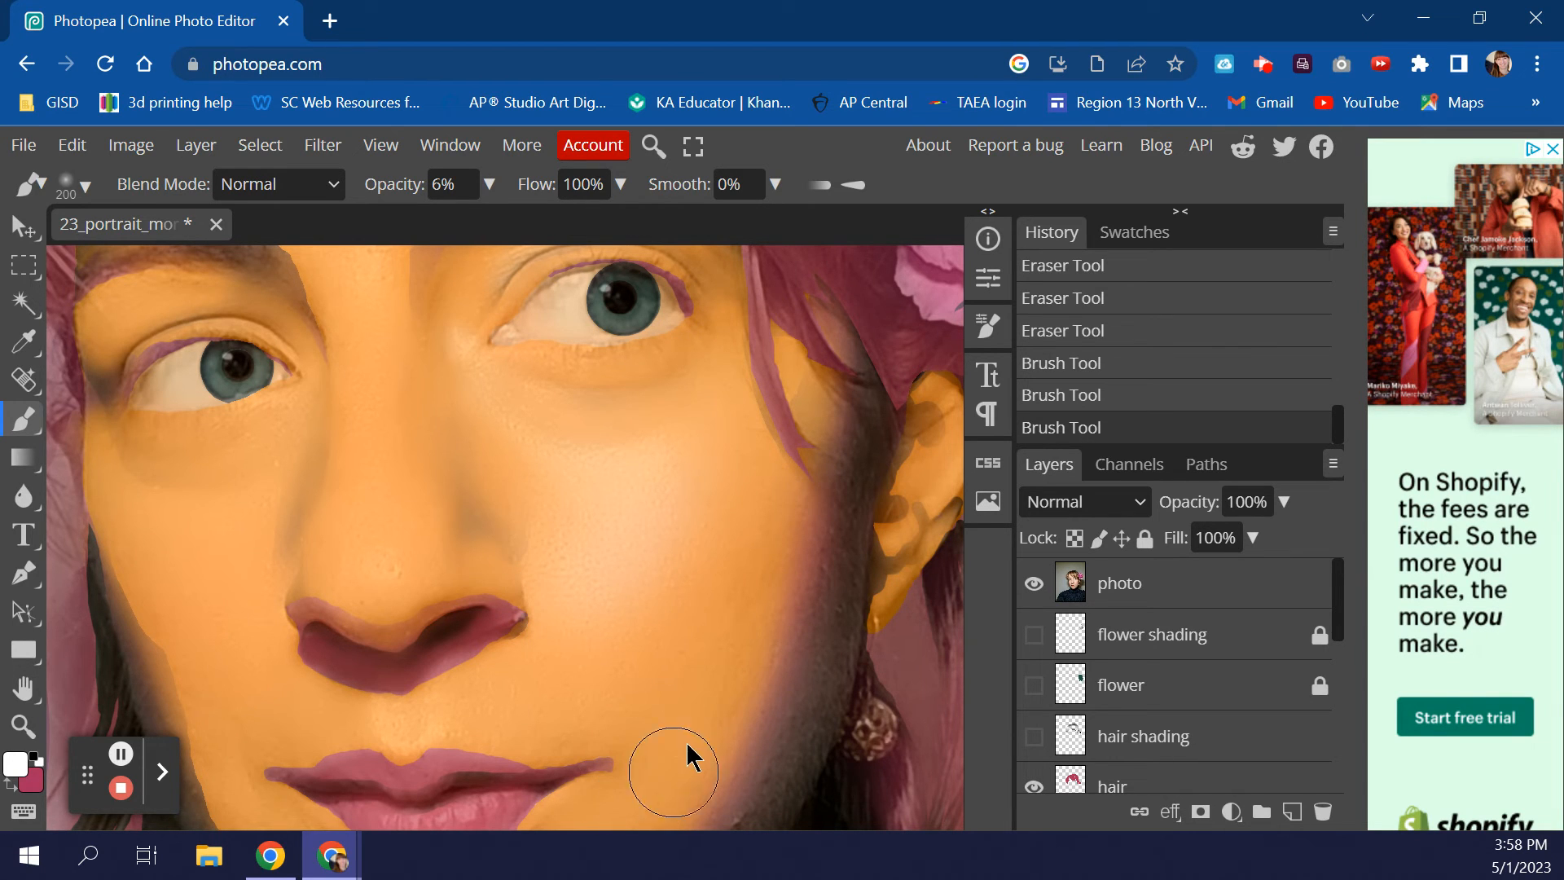
{"action": "scroll", "coordinate": [677, 692], "scroll_direction": "down", "scroll_amount": 3}
{"action": "mouse_move", "coordinate": [695, 601]}
{"action": "left_mouse_down"}
{"action": "mouse_move", "coordinate": [651, 695]}
{"action": "mouse_move", "coordinate": [682, 663]}
{"action": "mouse_move", "coordinate": [704, 586]}
{"action": "mouse_move", "coordinate": [654, 589]}
{"action": "mouse_move", "coordinate": [678, 641]}
{"action": "mouse_move", "coordinate": [671, 683]}
{"action": "mouse_move", "coordinate": [704, 619]}
{"action": "mouse_move", "coordinate": [673, 695]}
{"action": "left_mouse_up"}
{"action": "scroll", "coordinate": [684, 688], "scroll_direction": "up", "scroll_amount": 3}
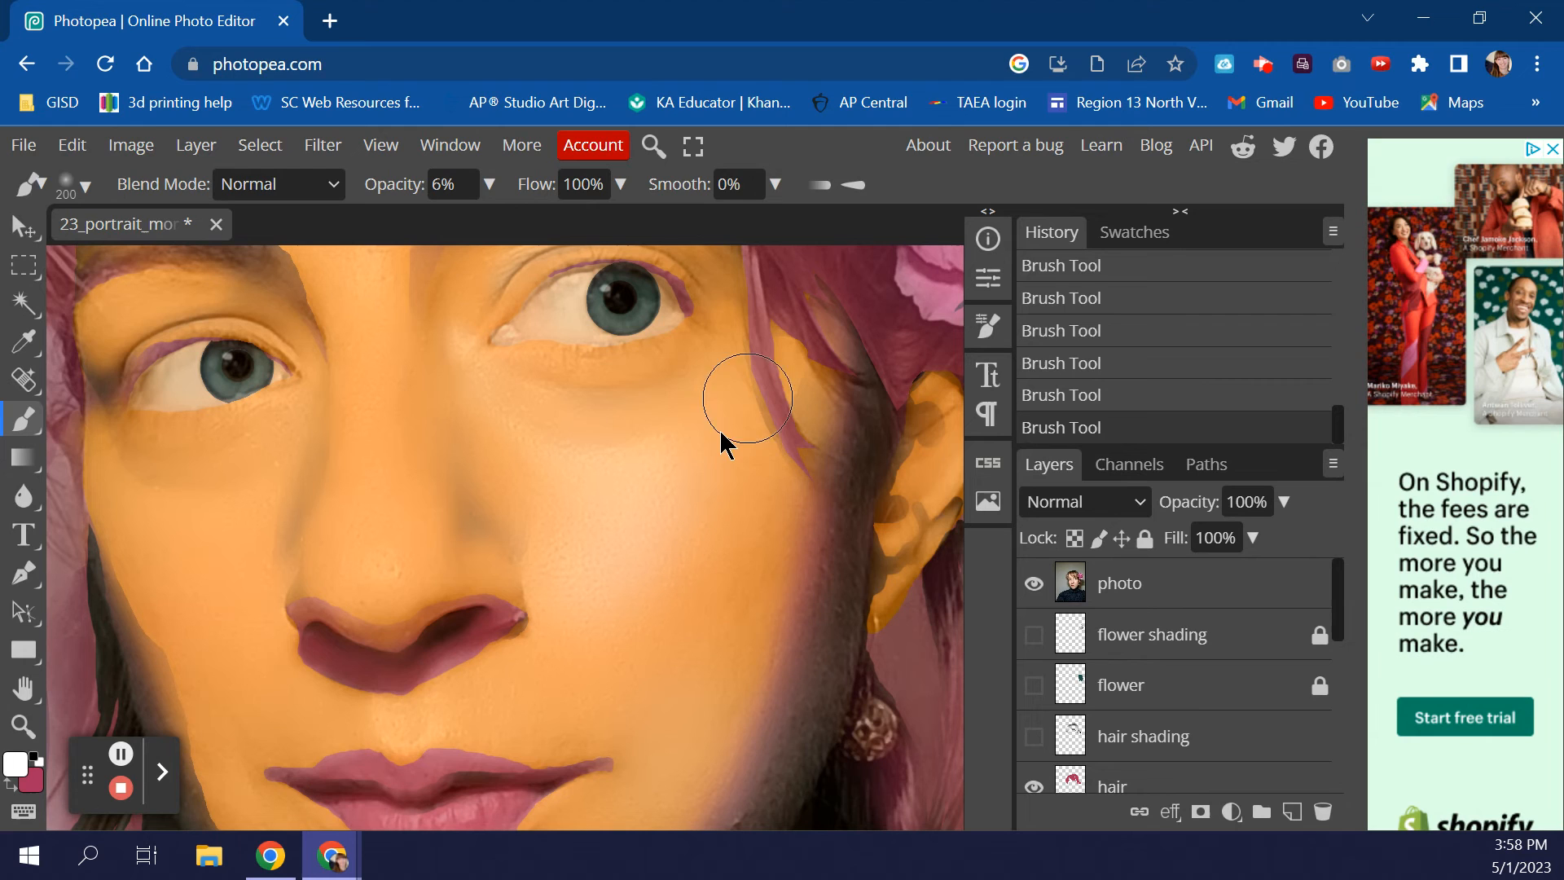
{"action": "mouse_move", "coordinate": [733, 431]}
{"action": "left_mouse_down"}
{"action": "mouse_move", "coordinate": [637, 491]}
{"action": "mouse_move", "coordinate": [707, 446]}
{"action": "left_mouse_up"}
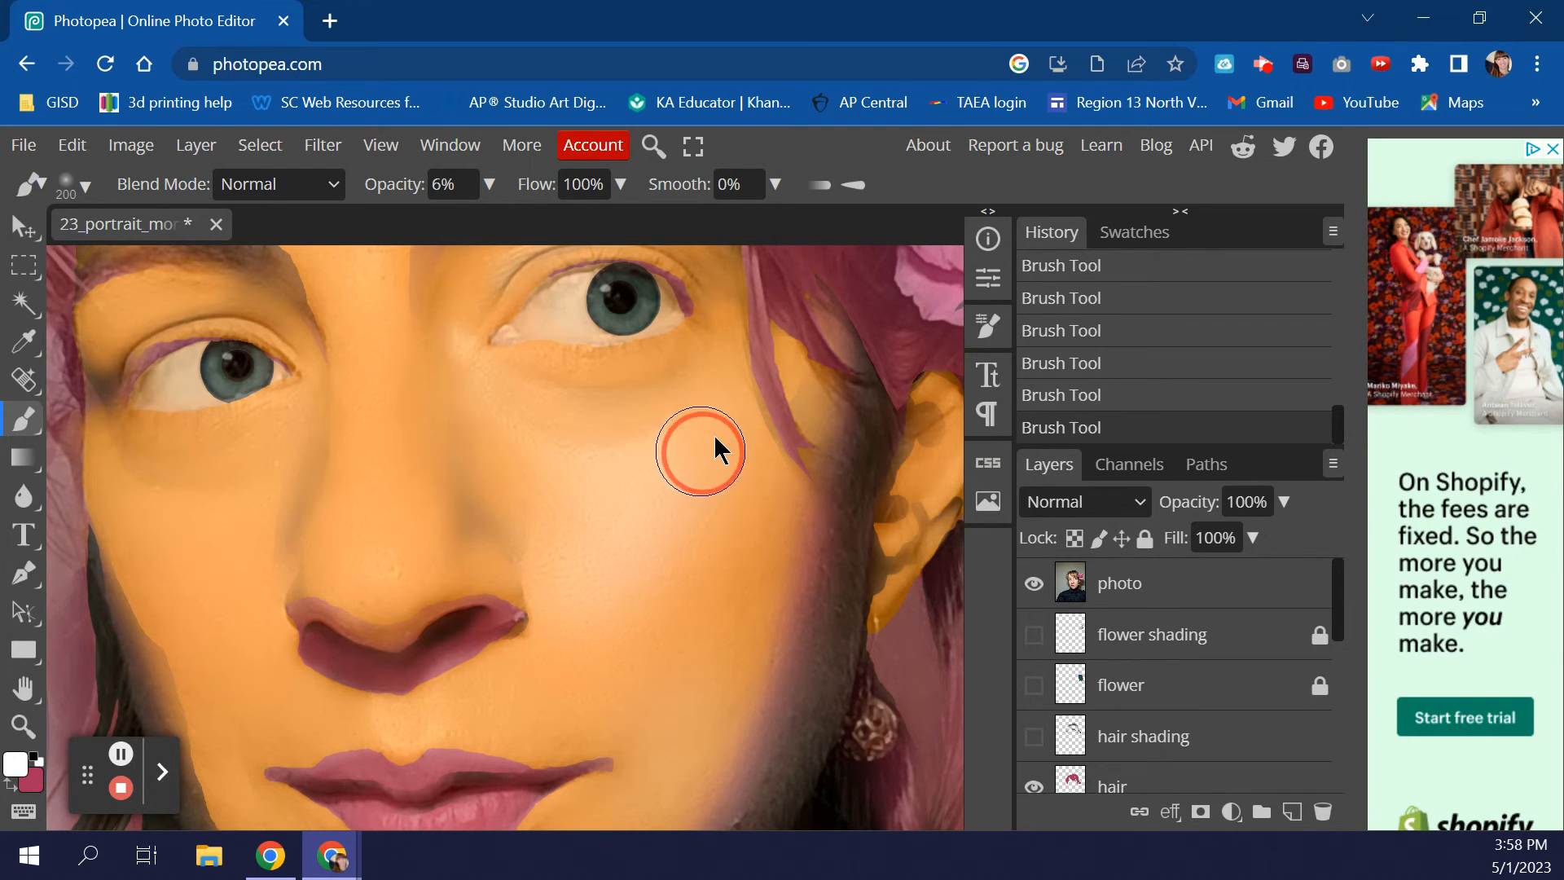
{"action": "mouse_move", "coordinate": [624, 538]}
{"action": "left_mouse_down"}
{"action": "mouse_move", "coordinate": [675, 489]}
{"action": "mouse_move", "coordinate": [579, 549]}
{"action": "mouse_move", "coordinate": [631, 490]}
{"action": "left_mouse_up"}
{"action": "mouse_move", "coordinate": [569, 573]}
{"action": "left_mouse_down"}
{"action": "mouse_move", "coordinate": [549, 499]}
{"action": "mouse_move", "coordinate": [574, 525]}
{"action": "mouse_move", "coordinate": [588, 619]}
{"action": "mouse_move", "coordinate": [771, 710]}
{"action": "left_mouse_up"}
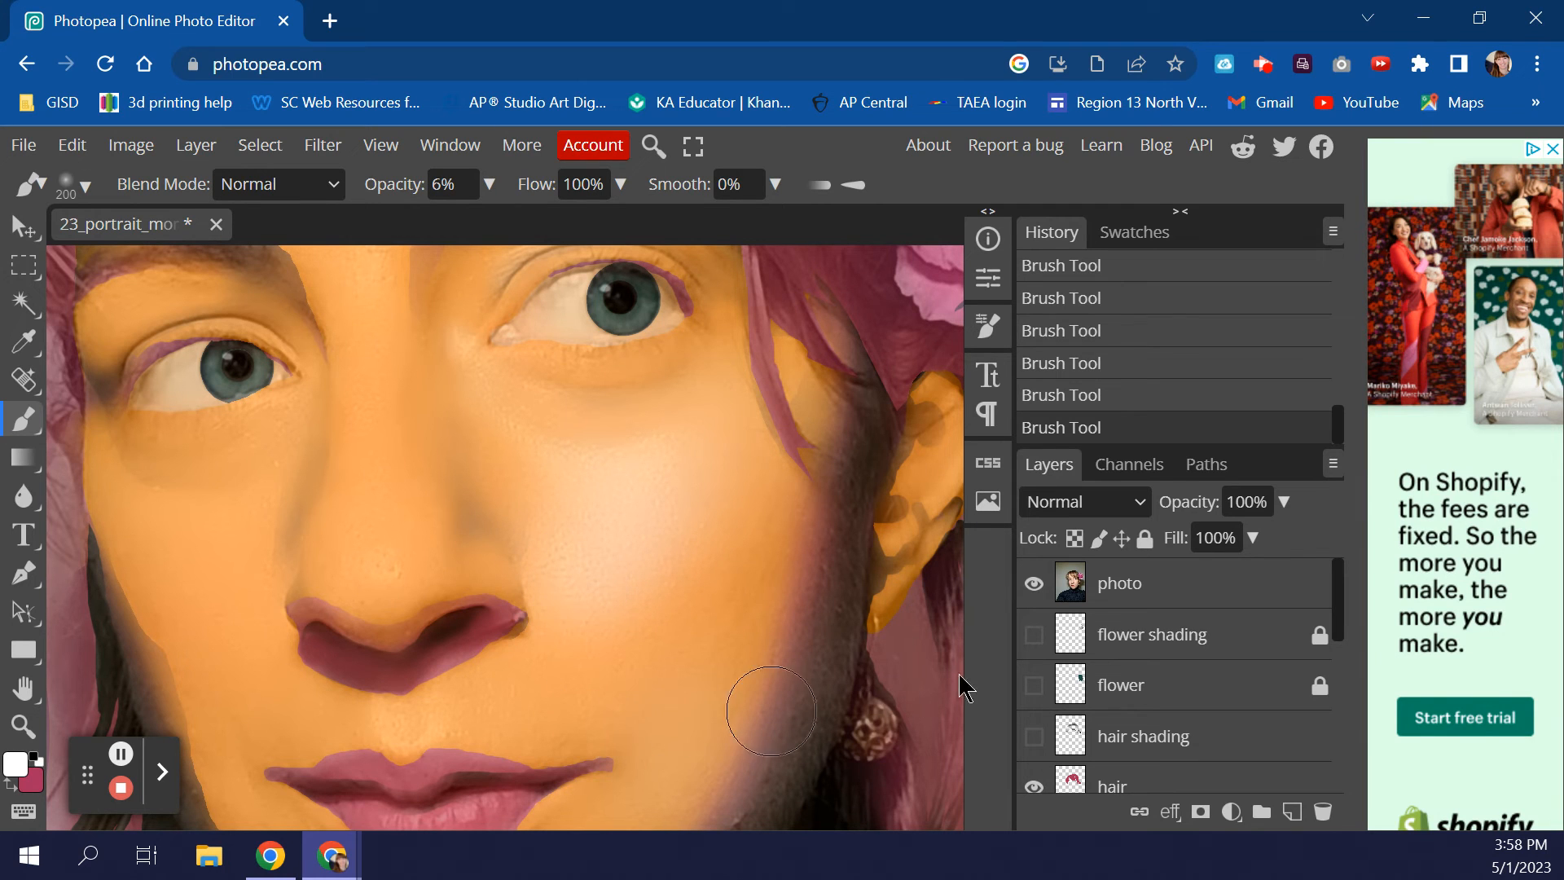
- Toggle the reference photo layer to compare the painting, then shrink the brush
{"action": "left_click", "coordinate": [1034, 584]}
{"action": "left_click", "coordinate": [1036, 584]}
{"action": "left_click", "coordinate": [1036, 584]}
{"action": "left_click", "coordinate": [1036, 584]}
{"action": "scroll", "coordinate": [497, 562], "scroll_direction": "up", "scroll_amount": 2}
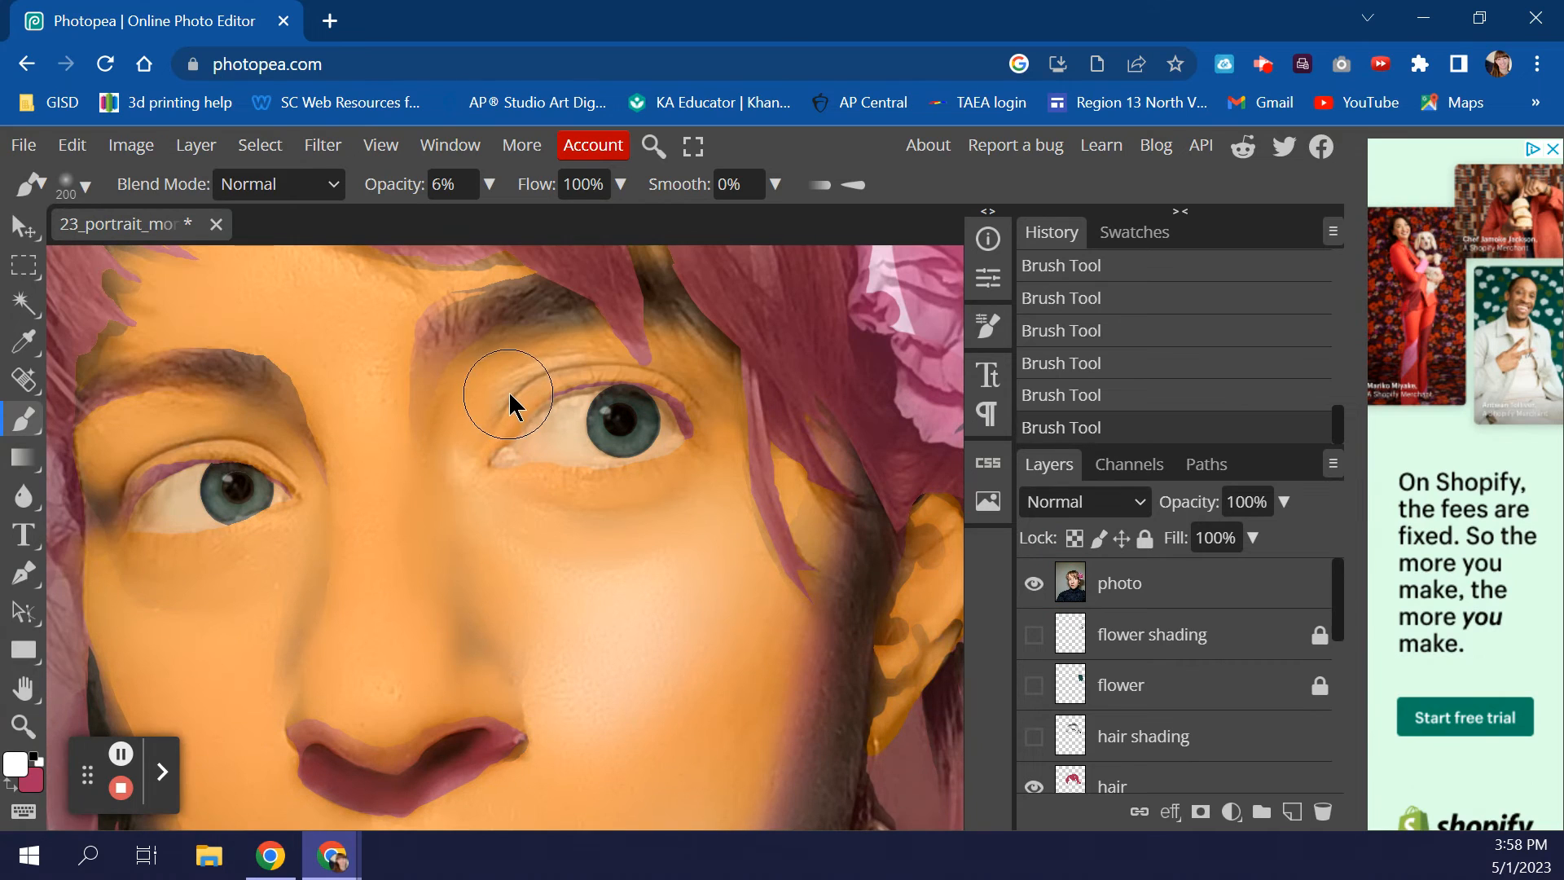
{"action": "key", "text": "bracketleft"}
{"action": "key", "text": "bracketleft"}
{"action": "key", "text": "bracketleft"}
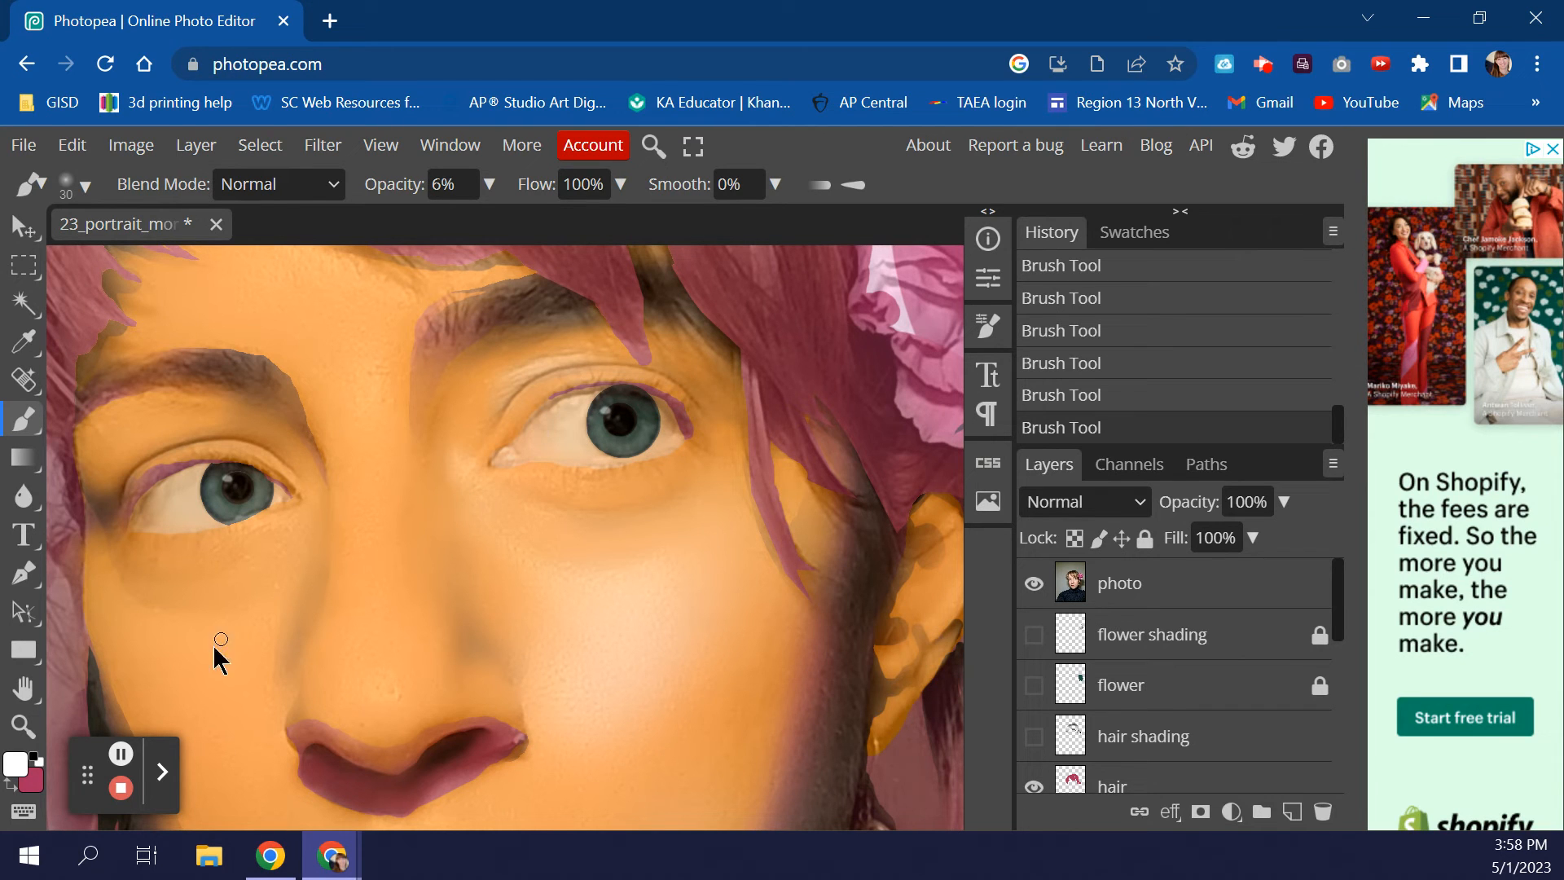
- Zoom in on the right eye and return to the Brush with white paint
{"action": "key", "text": "x"}
{"action": "key", "text": "z"}
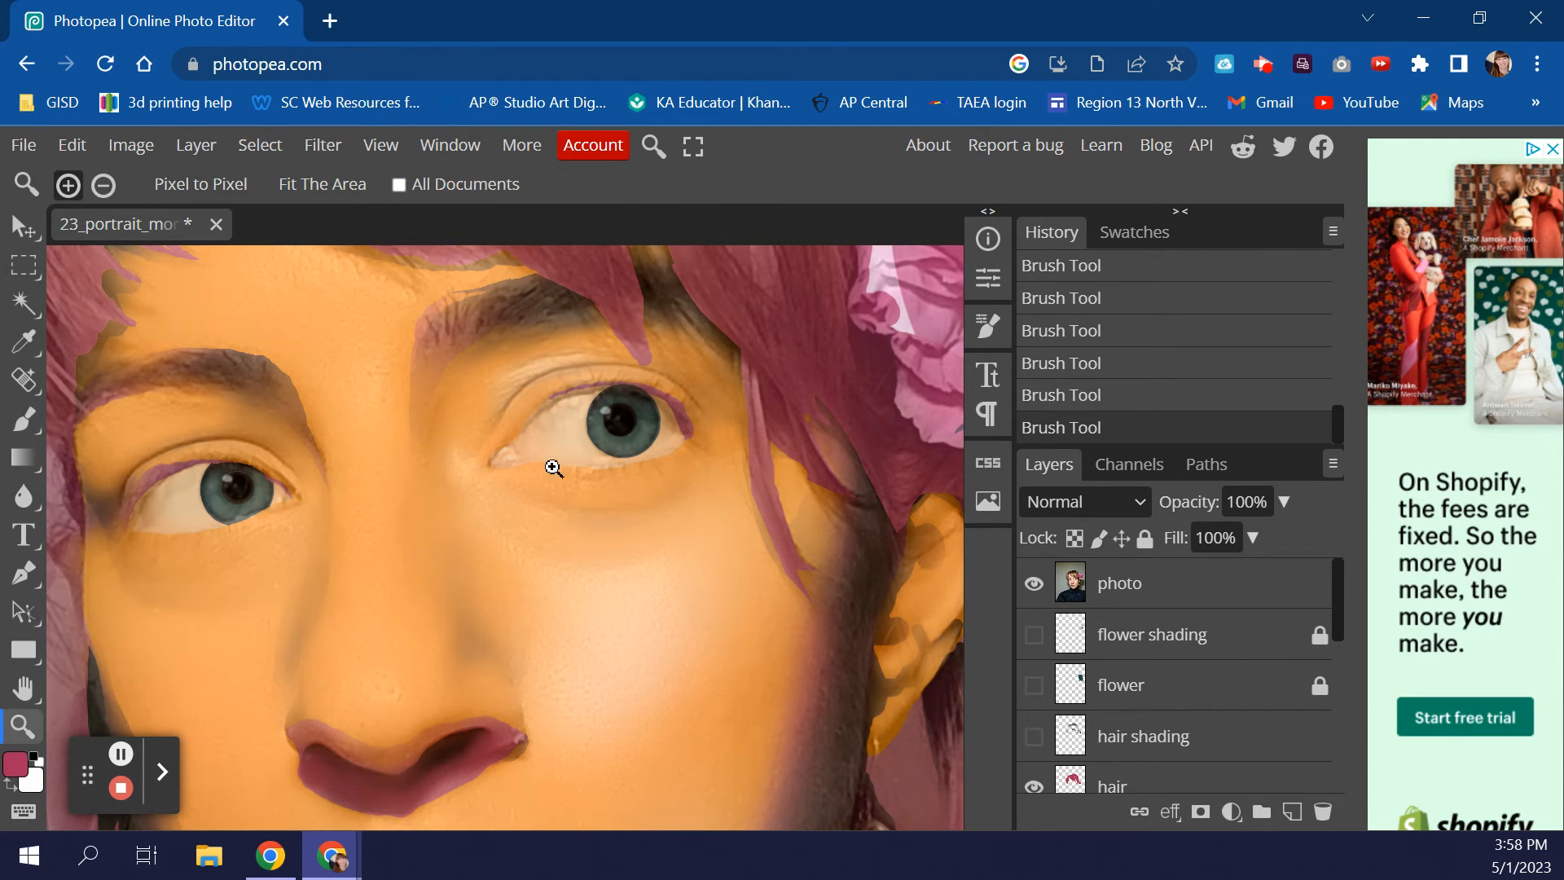
{"action": "left_click", "coordinate": [580, 438]}
{"action": "left_click", "coordinate": [577, 436]}
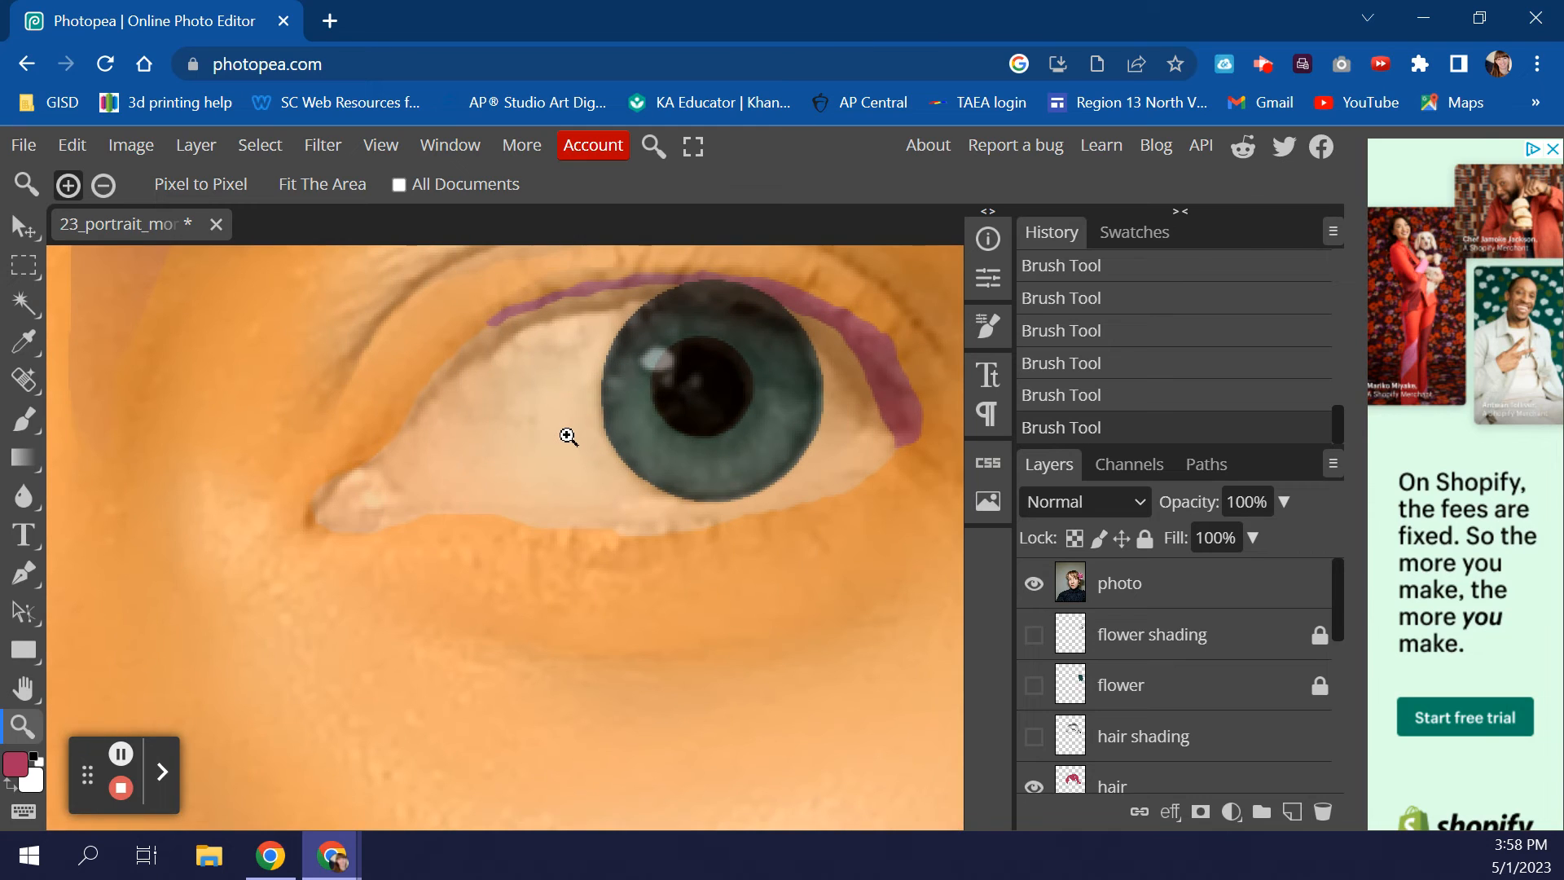
{"action": "key", "text": "x"}
{"action": "key", "text": "b"}
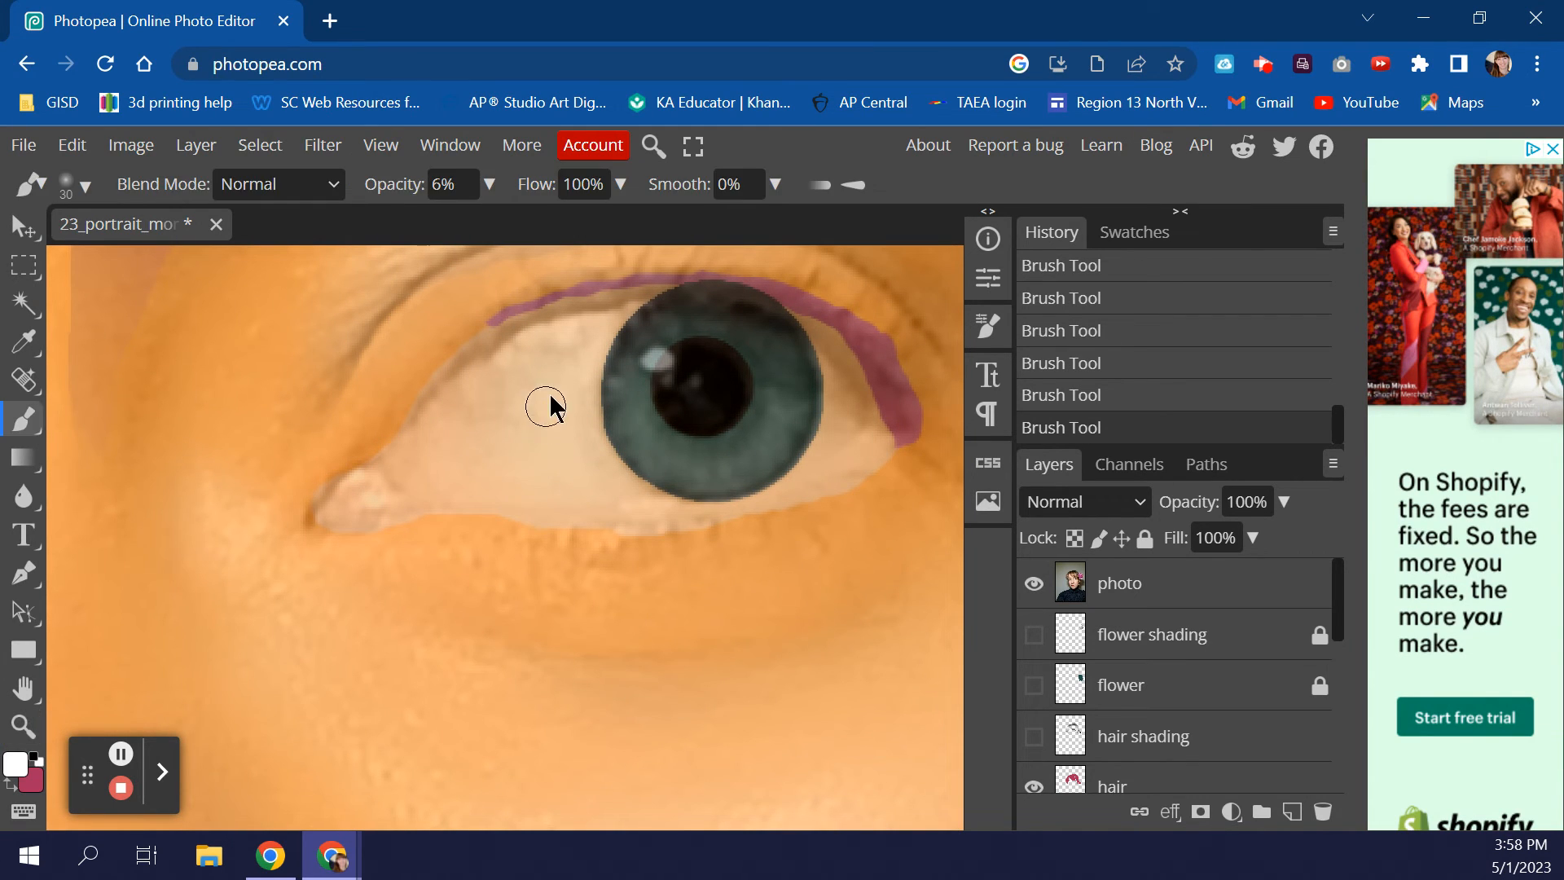
- Brighten the white of the eye with faint strokes, comparing against the reference photo
{"action": "mouse_move", "coordinate": [578, 336]}
{"action": "left_mouse_down"}
{"action": "mouse_move", "coordinate": [575, 408]}
{"action": "mouse_move", "coordinate": [574, 345]}
{"action": "mouse_move", "coordinate": [532, 364]}
{"action": "mouse_move", "coordinate": [530, 407]}
{"action": "left_mouse_up"}
{"action": "mouse_move", "coordinate": [582, 341]}
{"action": "left_mouse_down"}
{"action": "mouse_move", "coordinate": [556, 389]}
{"action": "mouse_move", "coordinate": [588, 346]}
{"action": "left_mouse_up"}
{"action": "mouse_move", "coordinate": [592, 338]}
{"action": "left_mouse_down"}
{"action": "mouse_move", "coordinate": [519, 357]}
{"action": "mouse_move", "coordinate": [571, 360]}
{"action": "mouse_move", "coordinate": [567, 406]}
{"action": "mouse_move", "coordinate": [595, 467]}
{"action": "mouse_move", "coordinate": [553, 367]}
{"action": "mouse_move", "coordinate": [554, 415]}
{"action": "mouse_move", "coordinate": [550, 359]}
{"action": "mouse_move", "coordinate": [505, 393]}
{"action": "mouse_move", "coordinate": [531, 434]}
{"action": "left_mouse_up"}
{"action": "mouse_move", "coordinate": [573, 360]}
{"action": "left_mouse_down"}
{"action": "mouse_move", "coordinate": [592, 440]}
{"action": "mouse_move", "coordinate": [551, 383]}
{"action": "mouse_move", "coordinate": [604, 488]}
{"action": "mouse_move", "coordinate": [541, 378]}
{"action": "mouse_move", "coordinate": [547, 424]}
{"action": "mouse_move", "coordinate": [535, 374]}
{"action": "mouse_move", "coordinate": [510, 412]}
{"action": "mouse_move", "coordinate": [569, 430]}
{"action": "left_mouse_up"}
{"action": "mouse_move", "coordinate": [558, 346]}
{"action": "left_mouse_down"}
{"action": "mouse_move", "coordinate": [506, 423]}
{"action": "mouse_move", "coordinate": [524, 452]}
{"action": "mouse_move", "coordinate": [592, 400]}
{"action": "mouse_move", "coordinate": [656, 491]}
{"action": "left_mouse_up"}
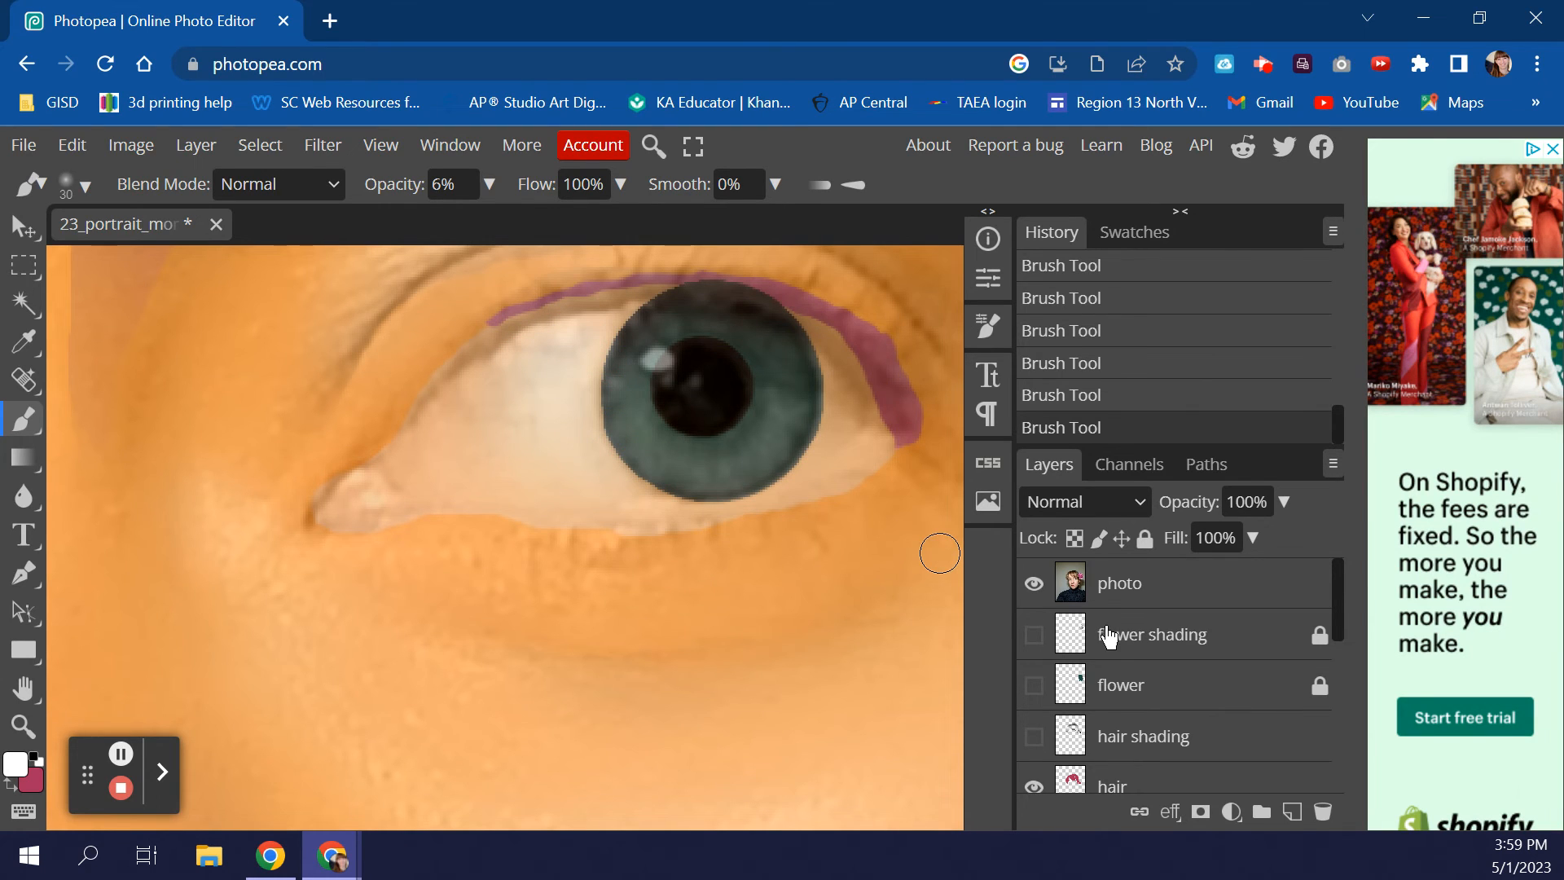
{"action": "left_click", "coordinate": [1033, 583]}
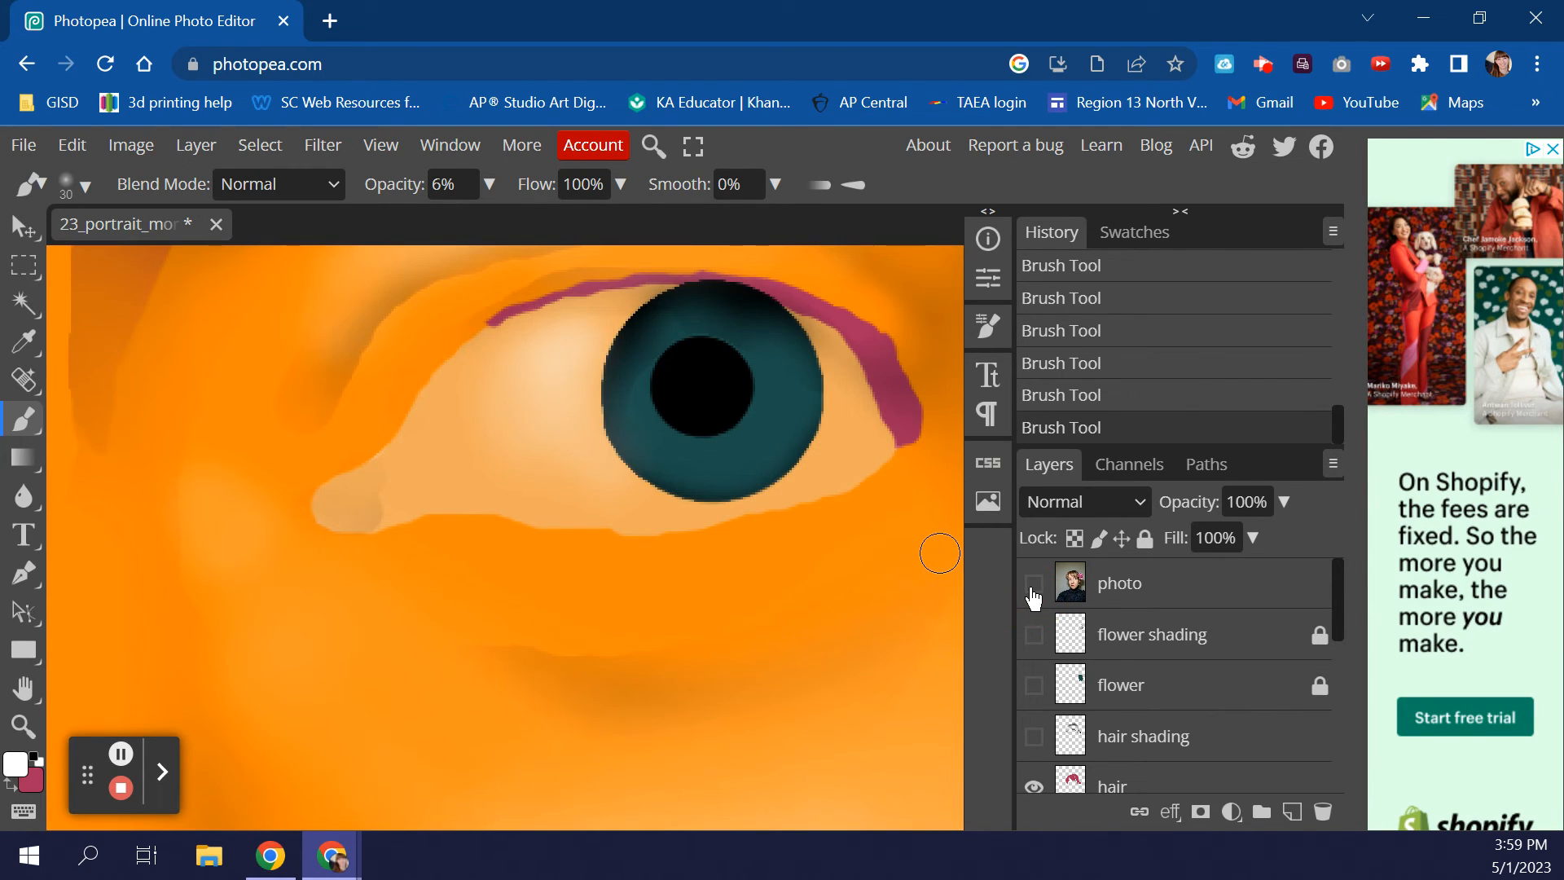
{"action": "left_click", "coordinate": [1034, 584]}
{"action": "left_click", "coordinate": [1033, 584]}
{"action": "left_click", "coordinate": [1034, 584]}
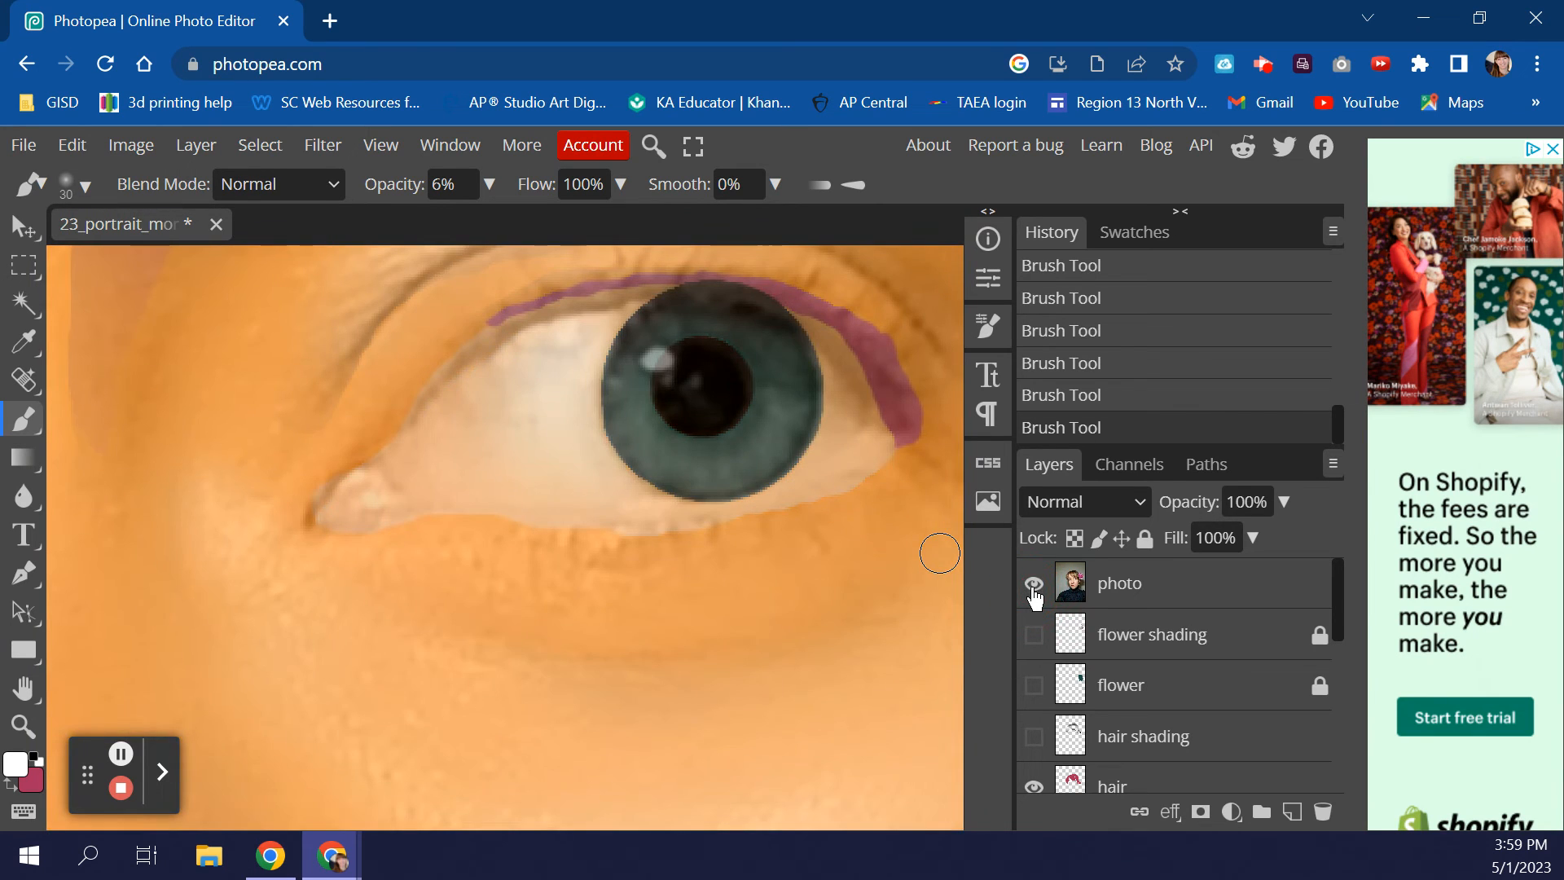
- Lighten the eye's inner corner and the lower and right edges of the iris
{"action": "left_click_drag", "start_coordinate": [541, 446], "coordinate": [528, 393]}
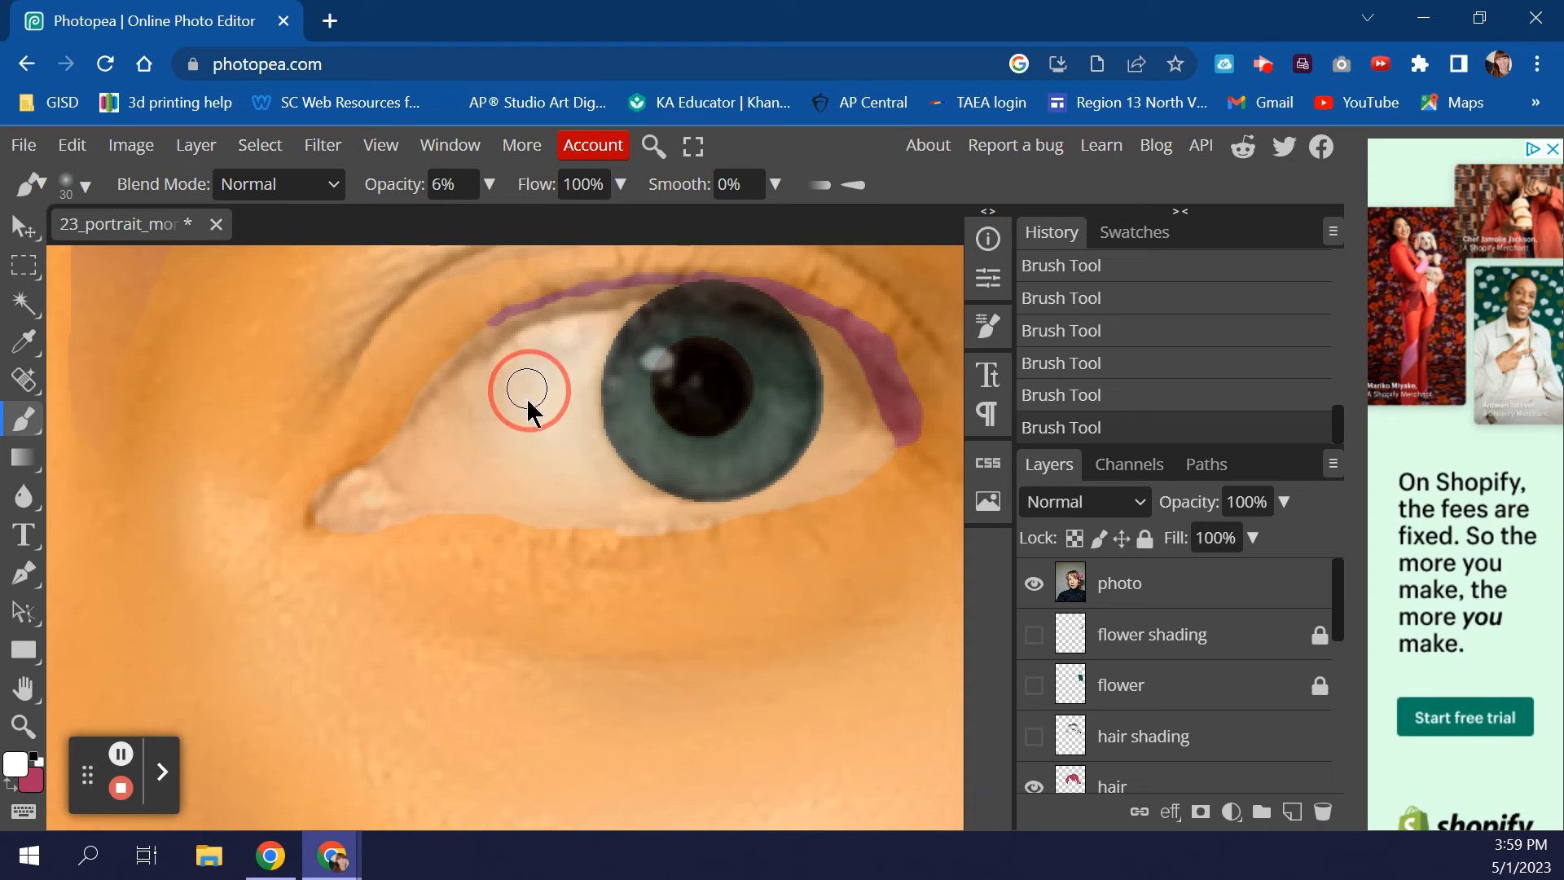
{"action": "mouse_move", "coordinate": [544, 455]}
{"action": "left_mouse_down"}
{"action": "mouse_move", "coordinate": [504, 381]}
{"action": "mouse_move", "coordinate": [497, 426]}
{"action": "mouse_move", "coordinate": [526, 461]}
{"action": "left_mouse_up"}
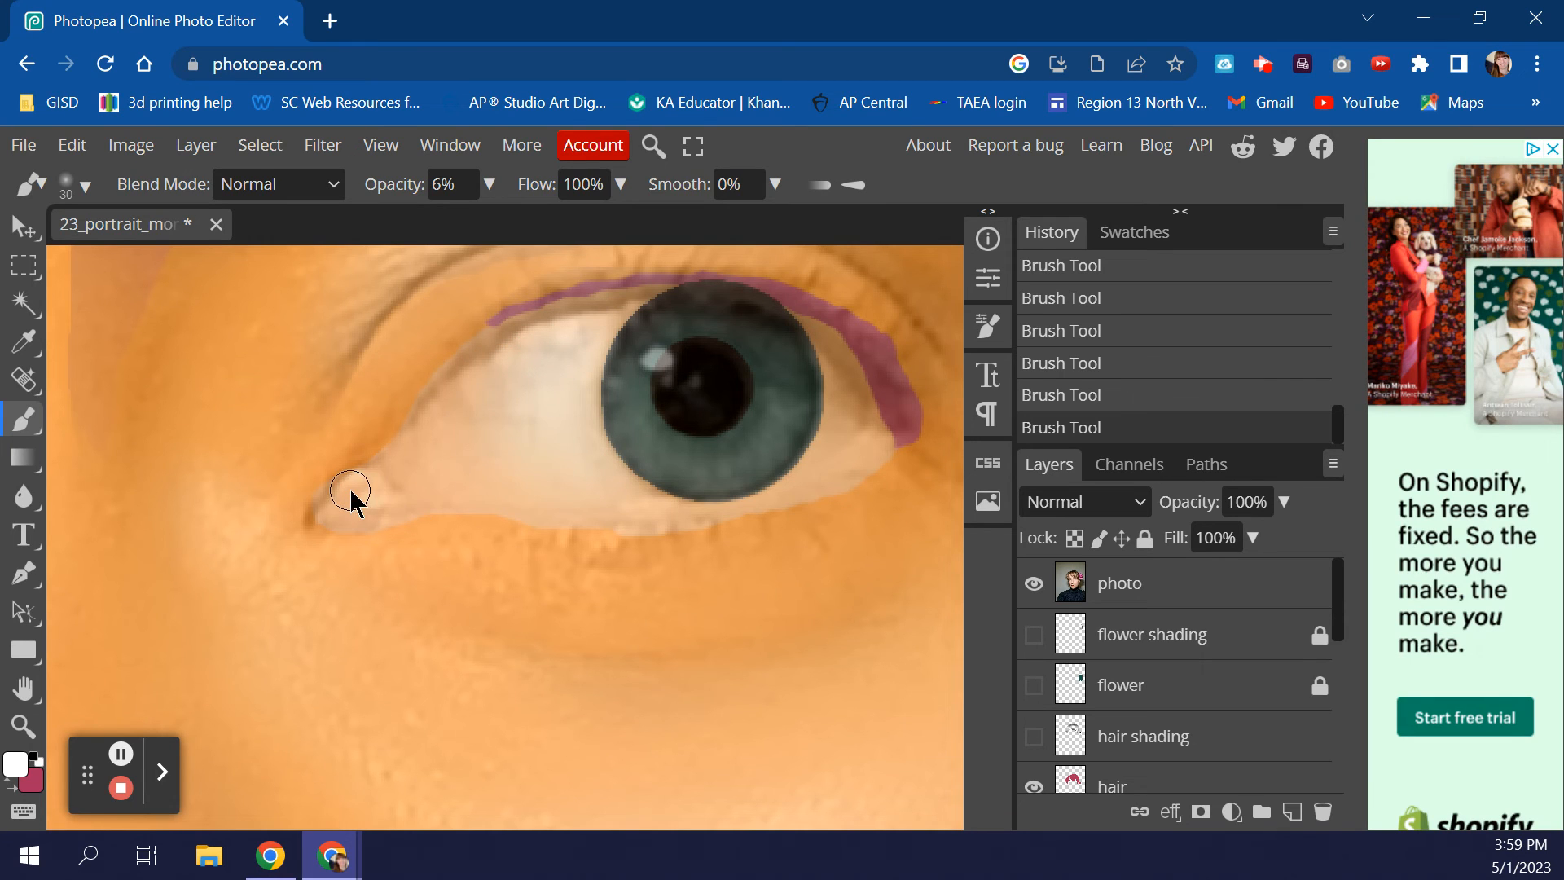
{"action": "left_click_drag", "start_coordinate": [370, 501], "coordinate": [377, 494]}
{"action": "left_click_drag", "start_coordinate": [781, 384], "coordinate": [764, 457]}
{"action": "mouse_move", "coordinate": [652, 450]}
{"action": "left_mouse_down"}
{"action": "mouse_move", "coordinate": [682, 470]}
{"action": "mouse_move", "coordinate": [752, 461]}
{"action": "left_mouse_up"}
{"action": "mouse_move", "coordinate": [776, 345]}
{"action": "left_mouse_down"}
{"action": "mouse_move", "coordinate": [789, 398]}
{"action": "mouse_move", "coordinate": [767, 444]}
{"action": "mouse_move", "coordinate": [782, 412]}
{"action": "mouse_move", "coordinate": [770, 396]}
{"action": "mouse_move", "coordinate": [782, 415]}
{"action": "mouse_move", "coordinate": [755, 432]}
{"action": "mouse_move", "coordinate": [782, 454]}
{"action": "mouse_move", "coordinate": [763, 435]}
{"action": "mouse_move", "coordinate": [729, 476]}
{"action": "mouse_move", "coordinate": [705, 463]}
{"action": "left_mouse_up"}
- With a smaller brush, lighten the lower iris and compare with the reference photo
{"action": "key", "text": "["}
{"action": "key", "text": "bracketleft"}
{"action": "mouse_move", "coordinate": [706, 483]}
{"action": "left_mouse_down"}
{"action": "mouse_move", "coordinate": [684, 449]}
{"action": "mouse_move", "coordinate": [670, 470]}
{"action": "mouse_move", "coordinate": [668, 437]}
{"action": "mouse_move", "coordinate": [641, 470]}
{"action": "mouse_move", "coordinate": [621, 422]}
{"action": "left_mouse_up"}
{"action": "left_click", "coordinate": [625, 448]}
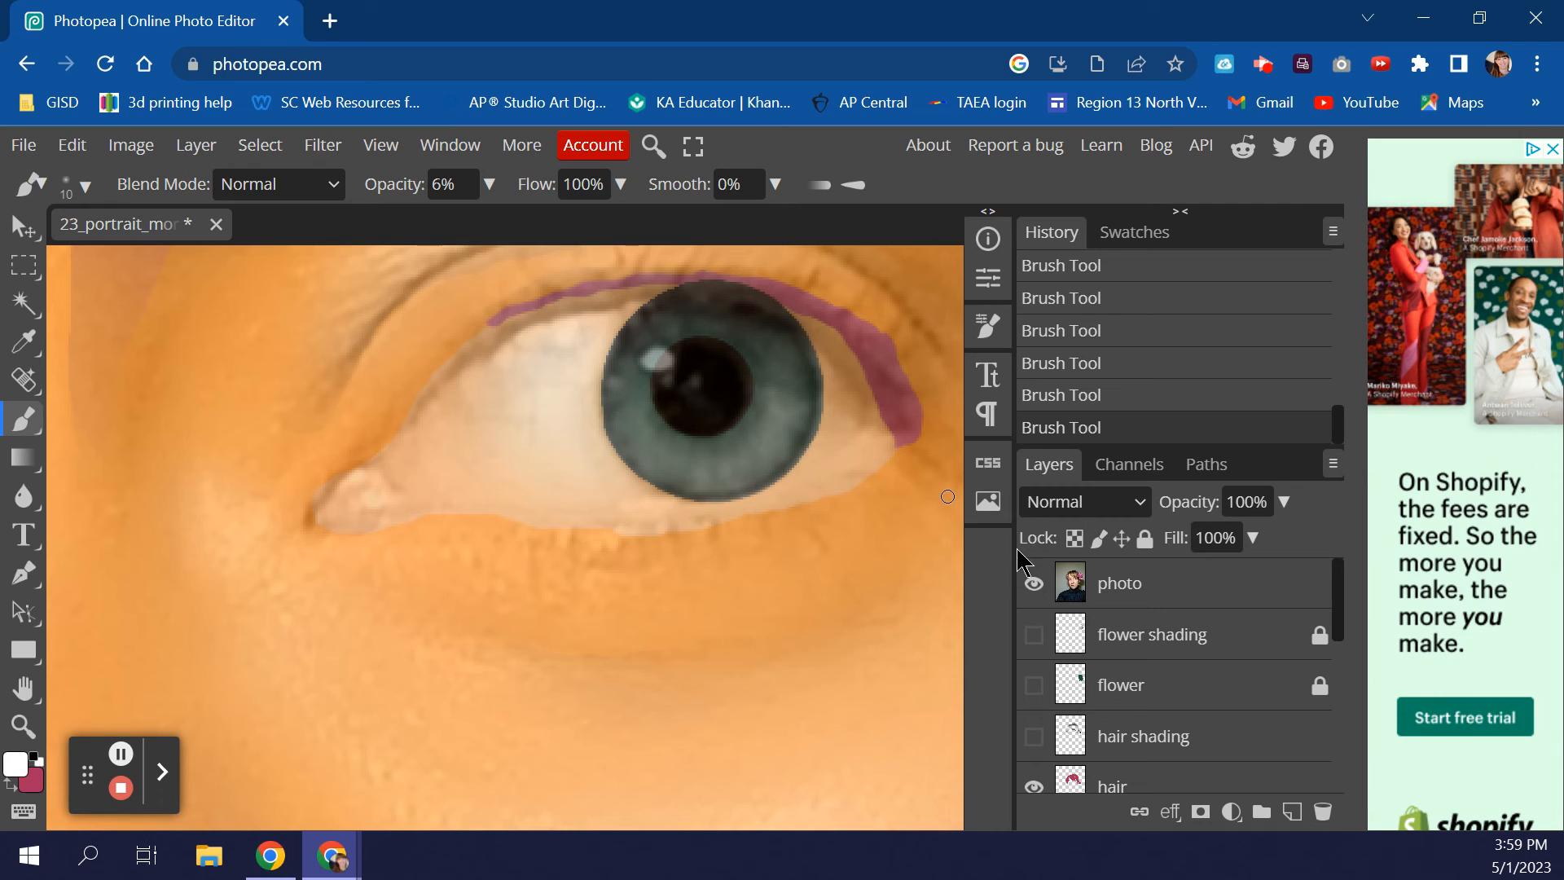
{"action": "left_click", "coordinate": [1034, 583]}
{"action": "left_click", "coordinate": [1034, 583]}
{"action": "left_click", "coordinate": [1034, 584]}
{"action": "left_click", "coordinate": [1034, 584]}
- Lighten the iris once more and recheck it against the reference photo
{"action": "mouse_move", "coordinate": [769, 401]}
{"action": "left_mouse_down"}
{"action": "mouse_move", "coordinate": [801, 413]}
{"action": "mouse_move", "coordinate": [783, 444]}
{"action": "mouse_move", "coordinate": [756, 432]}
{"action": "mouse_move", "coordinate": [775, 467]}
{"action": "mouse_move", "coordinate": [743, 464]}
{"action": "mouse_move", "coordinate": [750, 478]}
{"action": "mouse_move", "coordinate": [715, 460]}
{"action": "mouse_move", "coordinate": [716, 479]}
{"action": "mouse_move", "coordinate": [691, 453]}
{"action": "left_mouse_up"}
{"action": "left_click", "coordinate": [1035, 583]}
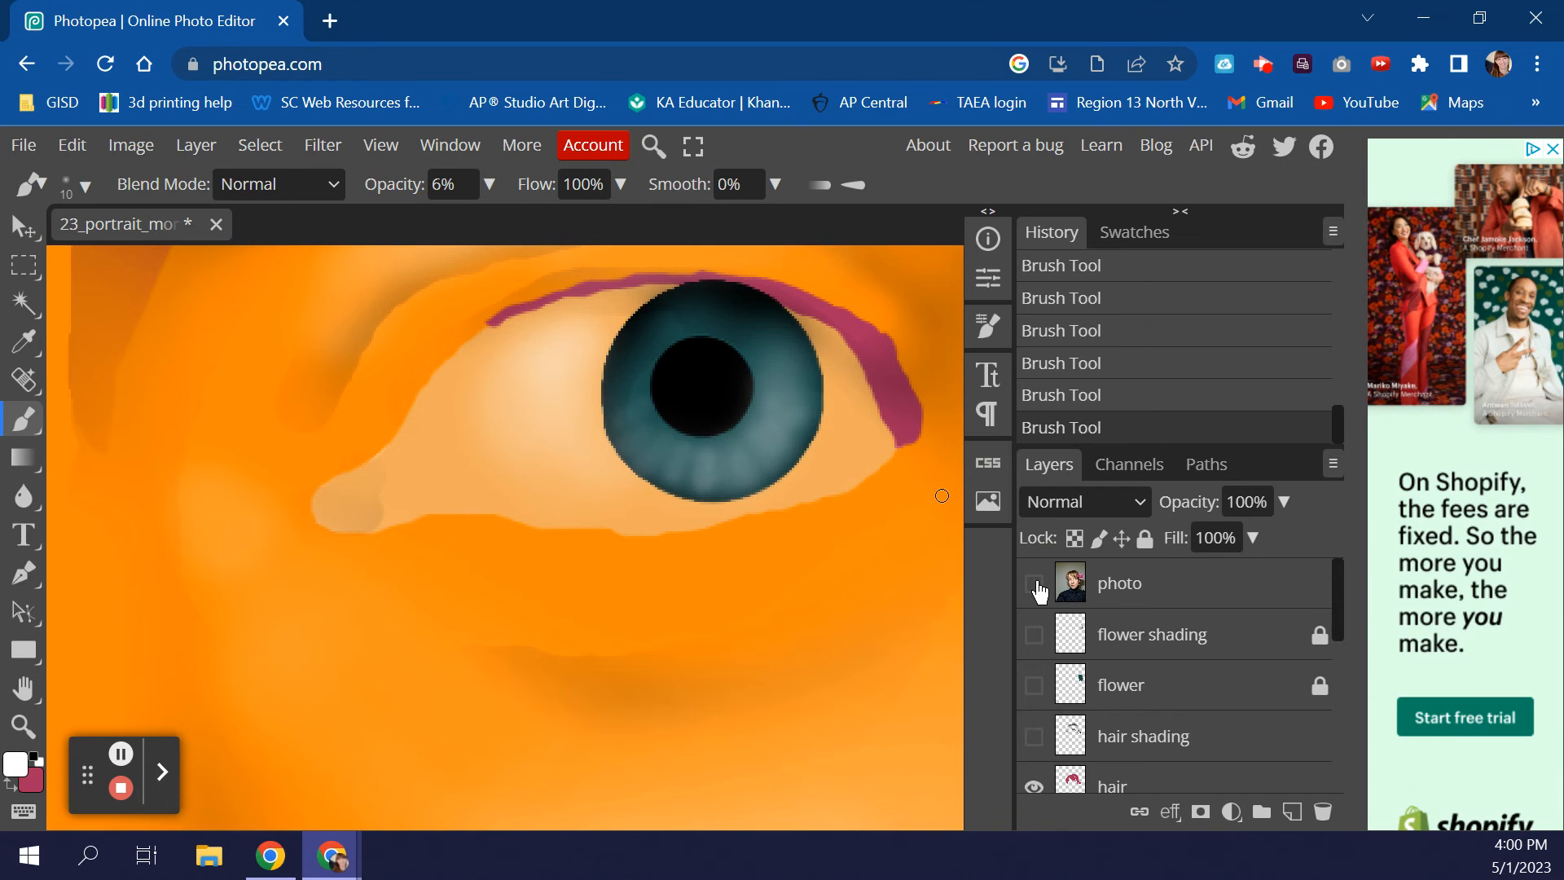
{"action": "left_click", "coordinate": [1035, 583]}
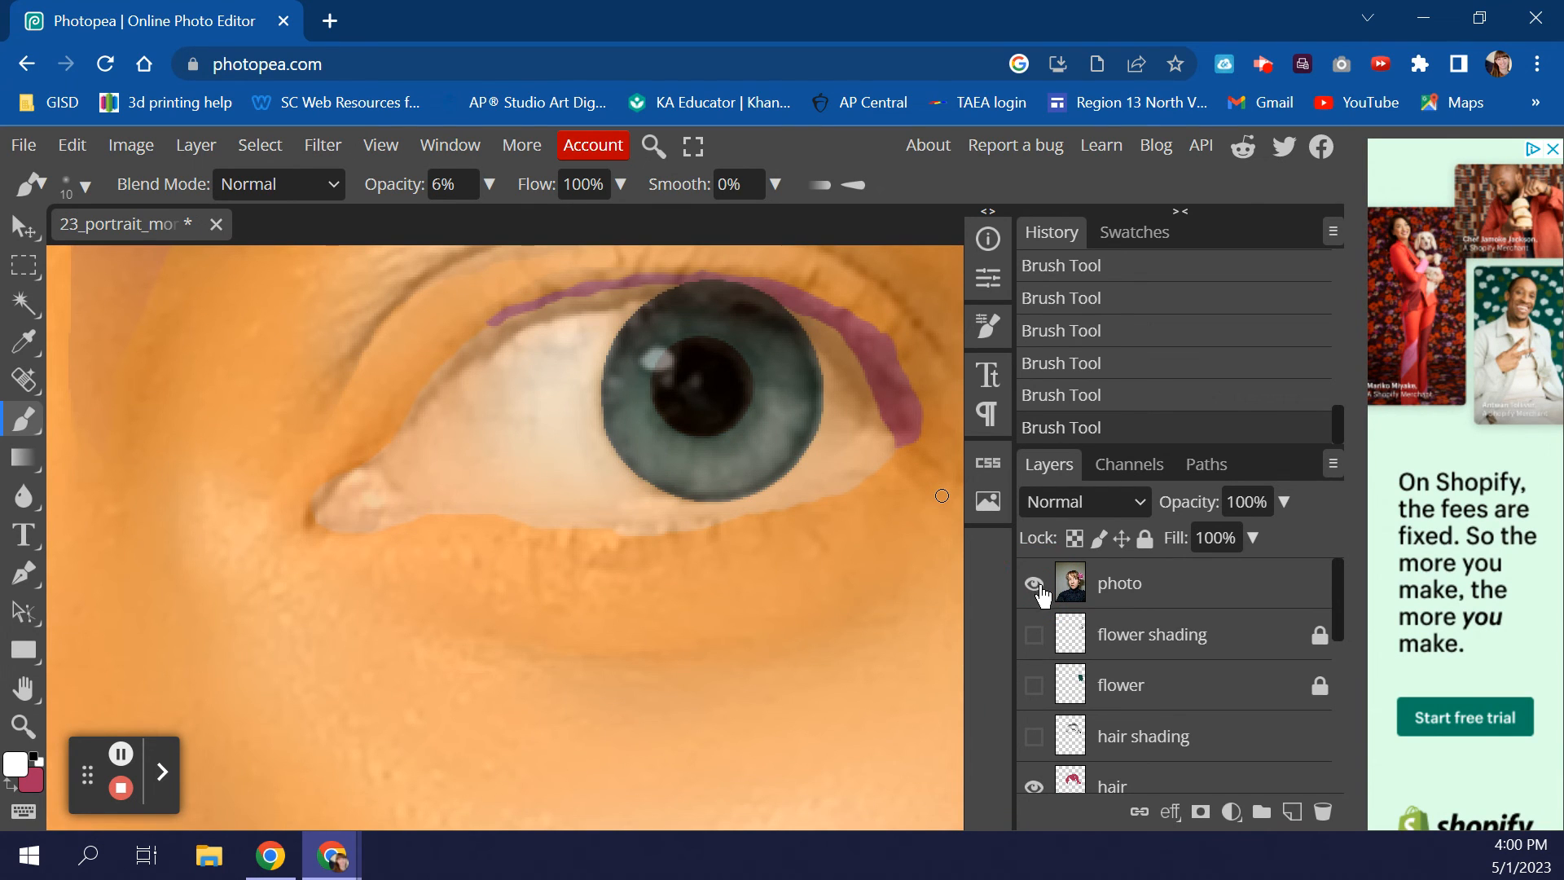
{"action": "scroll", "coordinate": [1104, 659], "scroll_direction": "down", "scroll_amount": 3}
{"action": "scroll", "coordinate": [1105, 658], "scroll_direction": "up", "scroll_amount": 3}
- Paint a solid white catchlight on the upper-left iris at 100% brush opacity
{"action": "left_click", "coordinate": [497, 184]}
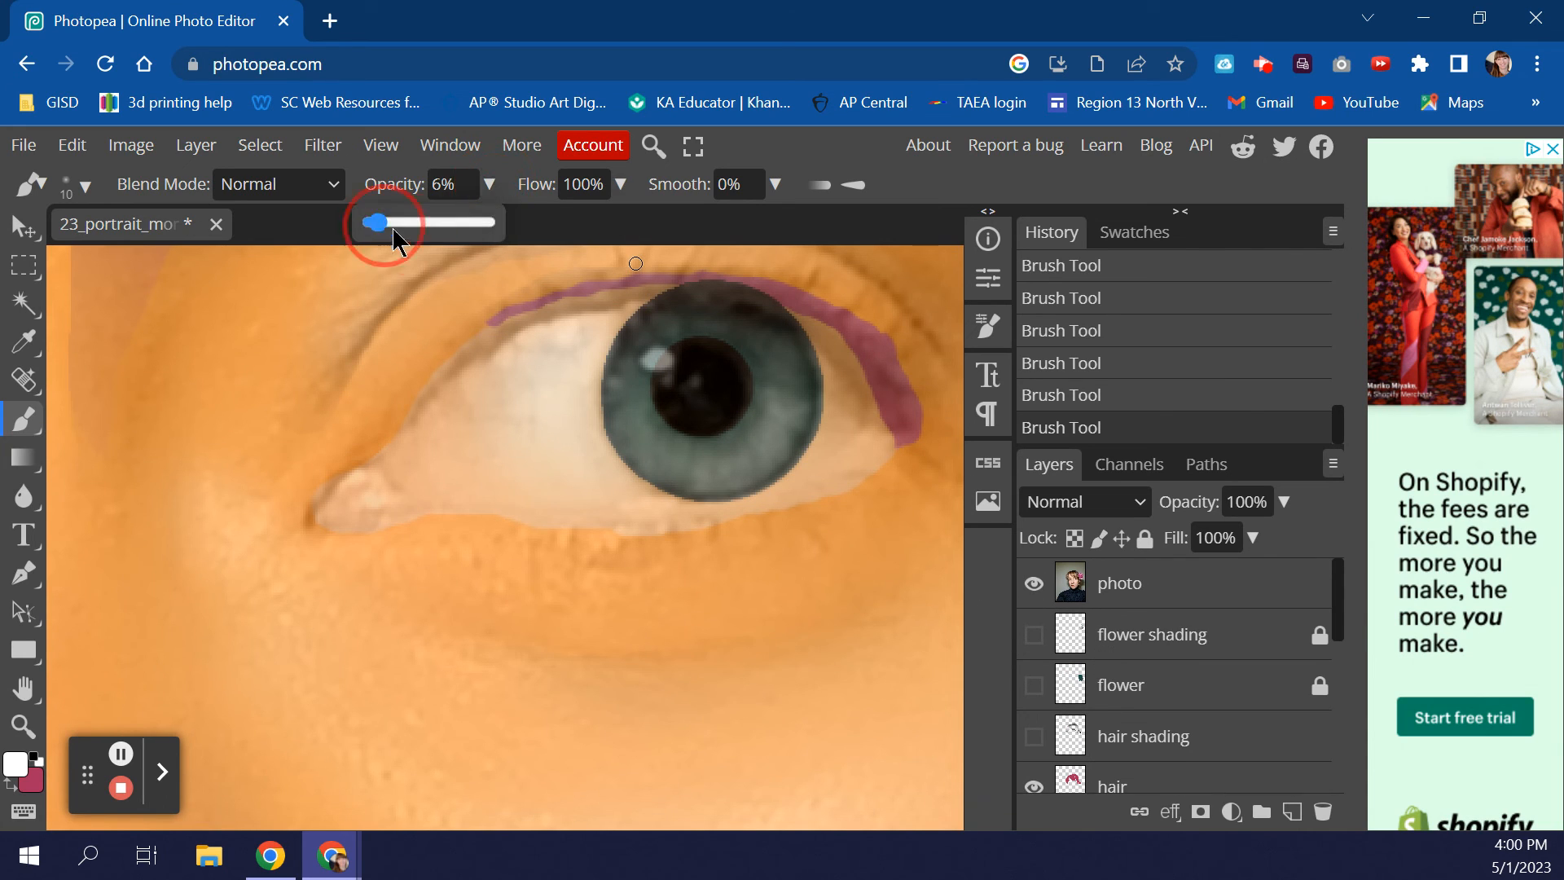
{"action": "left_click_drag", "start_coordinate": [451, 233], "coordinate": [530, 246]}
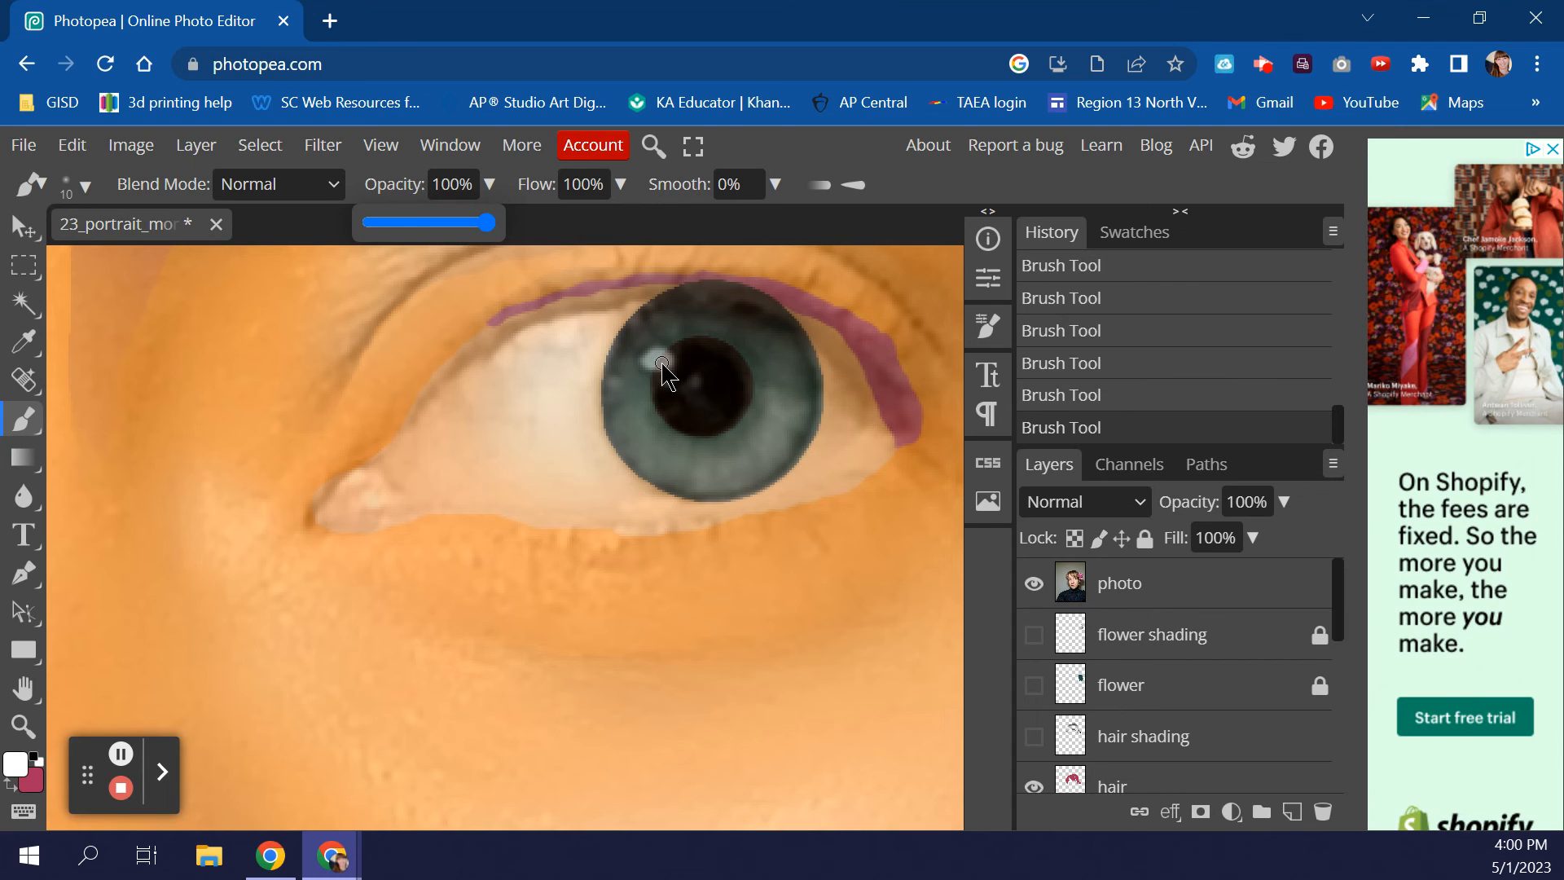
{"action": "mouse_move", "coordinate": [658, 367]}
{"action": "left_mouse_down"}
{"action": "mouse_move", "coordinate": [657, 353]}
{"action": "mouse_move", "coordinate": [668, 368]}
{"action": "left_mouse_up"}
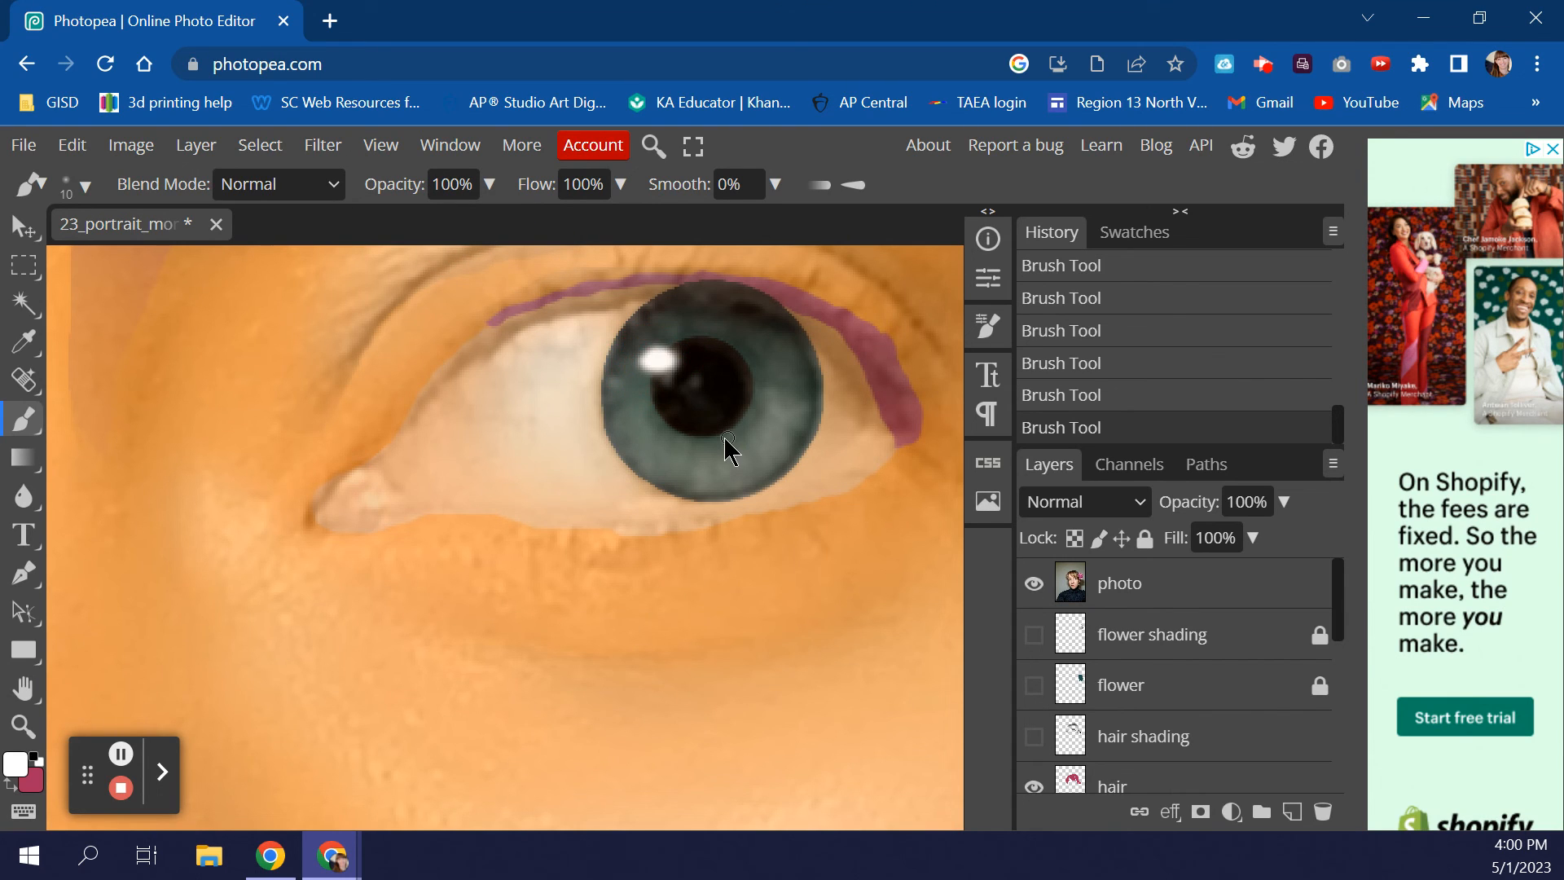
- Toggle the reference photo layer to compare, leaving it hidden
{"action": "left_click", "coordinate": [1034, 584]}
{"action": "double_click", "coordinate": [1043, 585]}
{"action": "left_click", "coordinate": [1043, 586]}
{"action": "left_click", "coordinate": [1044, 589]}
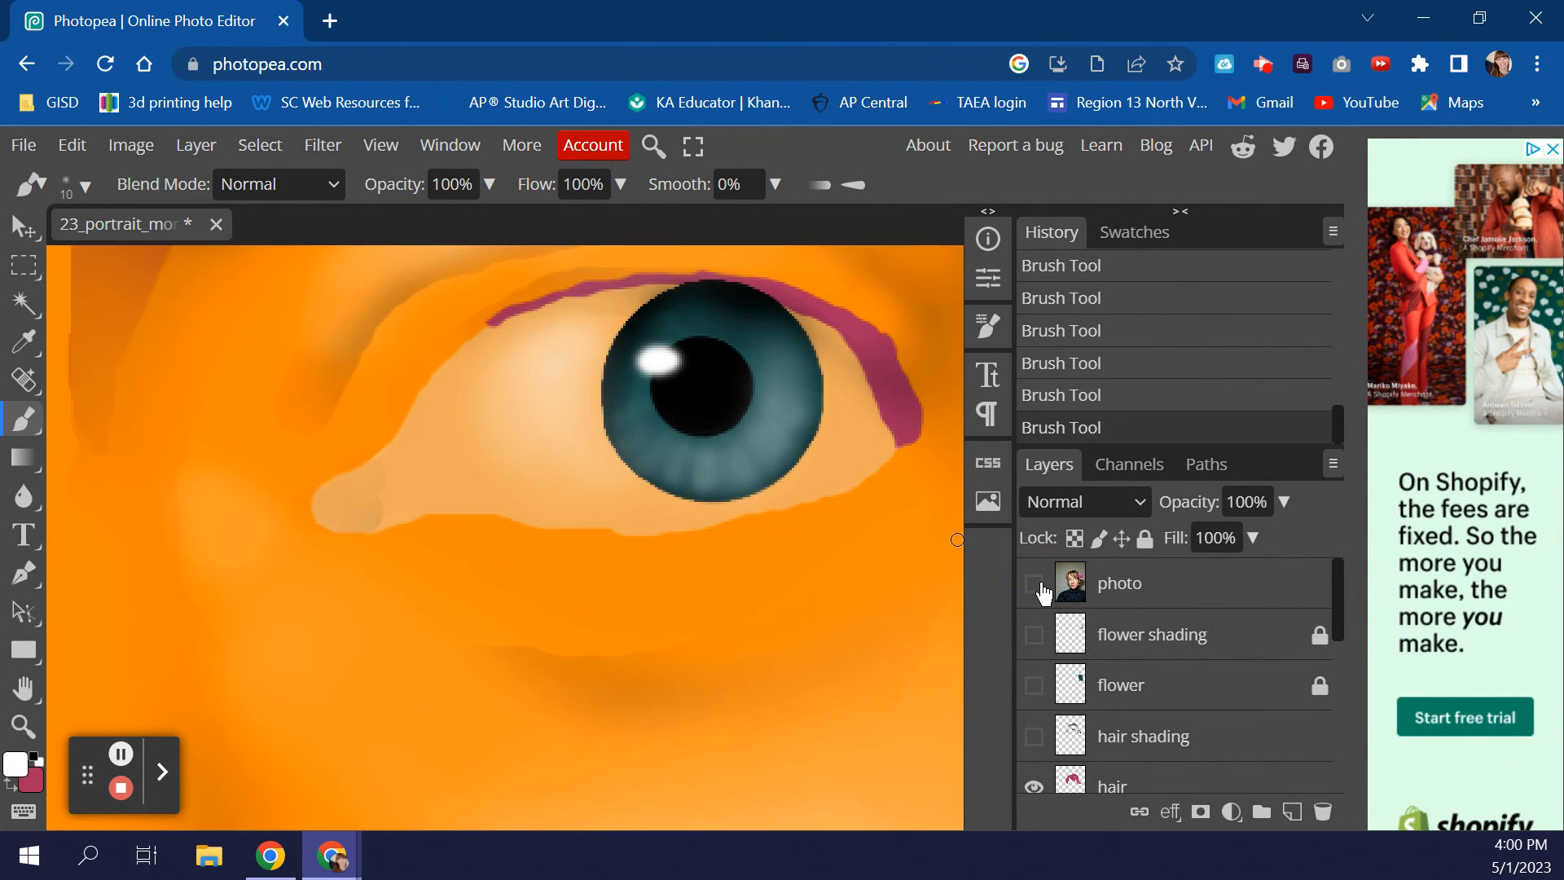
{"action": "left_click", "coordinate": [1043, 585]}
{"action": "left_click", "coordinate": [1043, 585]}
{"action": "left_click", "coordinate": [1043, 585]}
{"action": "left_click", "coordinate": [1043, 585]}
{"action": "double_click", "coordinate": [1034, 586]}
{"action": "left_click", "coordinate": [22, 724]}
{"action": "left_click", "coordinate": [532, 586], "text": "alt"}
{"action": "left_click", "coordinate": [395, 621], "text": "alt"}
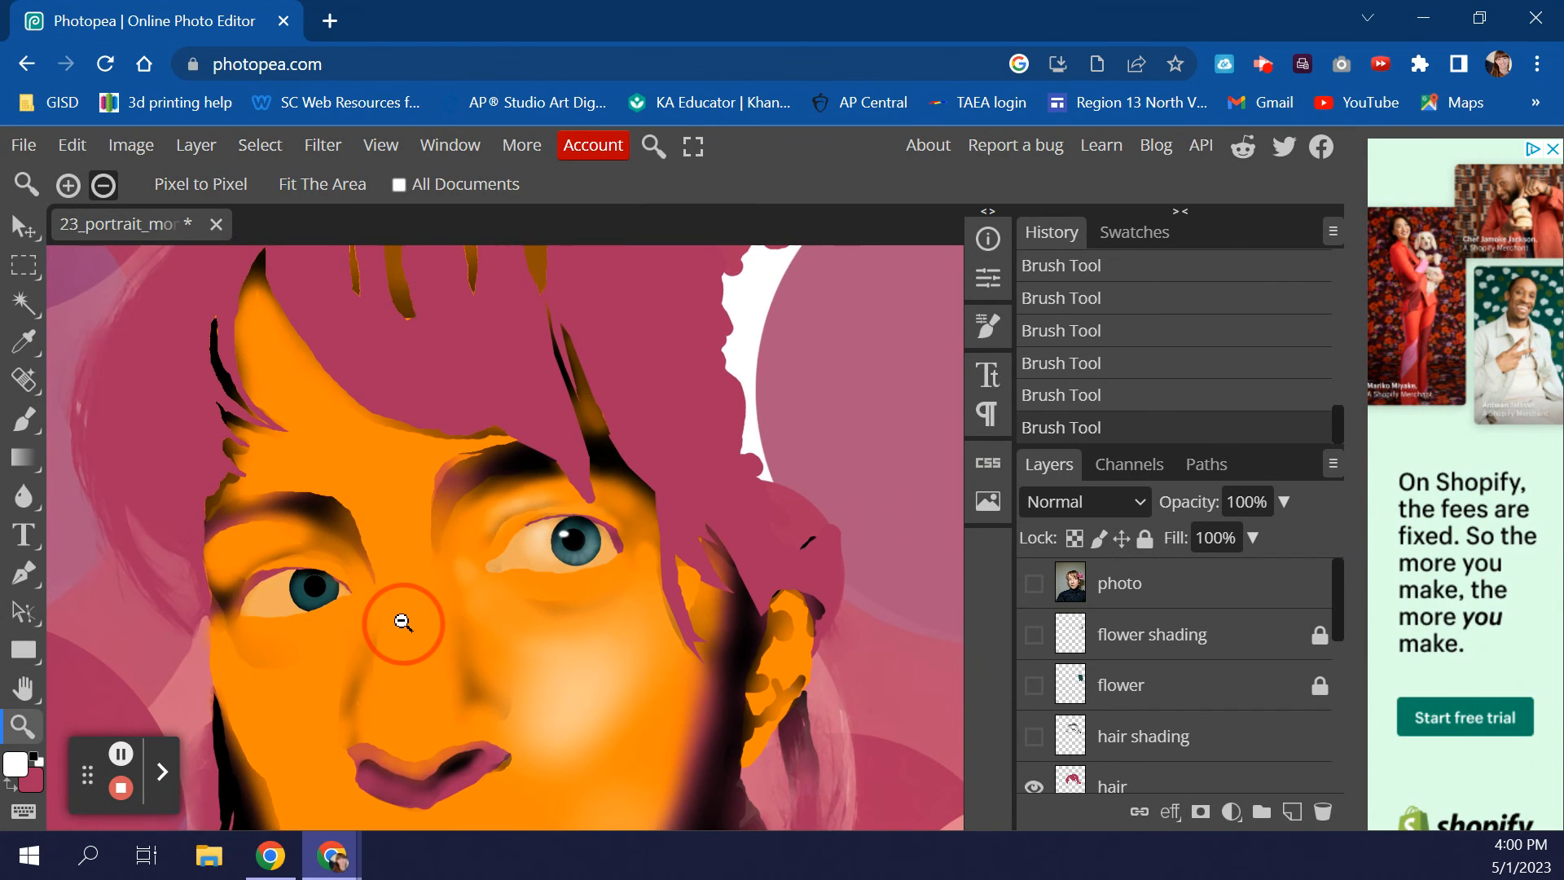
{"action": "left_click", "coordinate": [405, 619], "text": "alt"}
{"action": "left_click", "coordinate": [407, 613]}
{"action": "scroll", "coordinate": [408, 612], "scroll_direction": "up", "scroll_amount": 2}
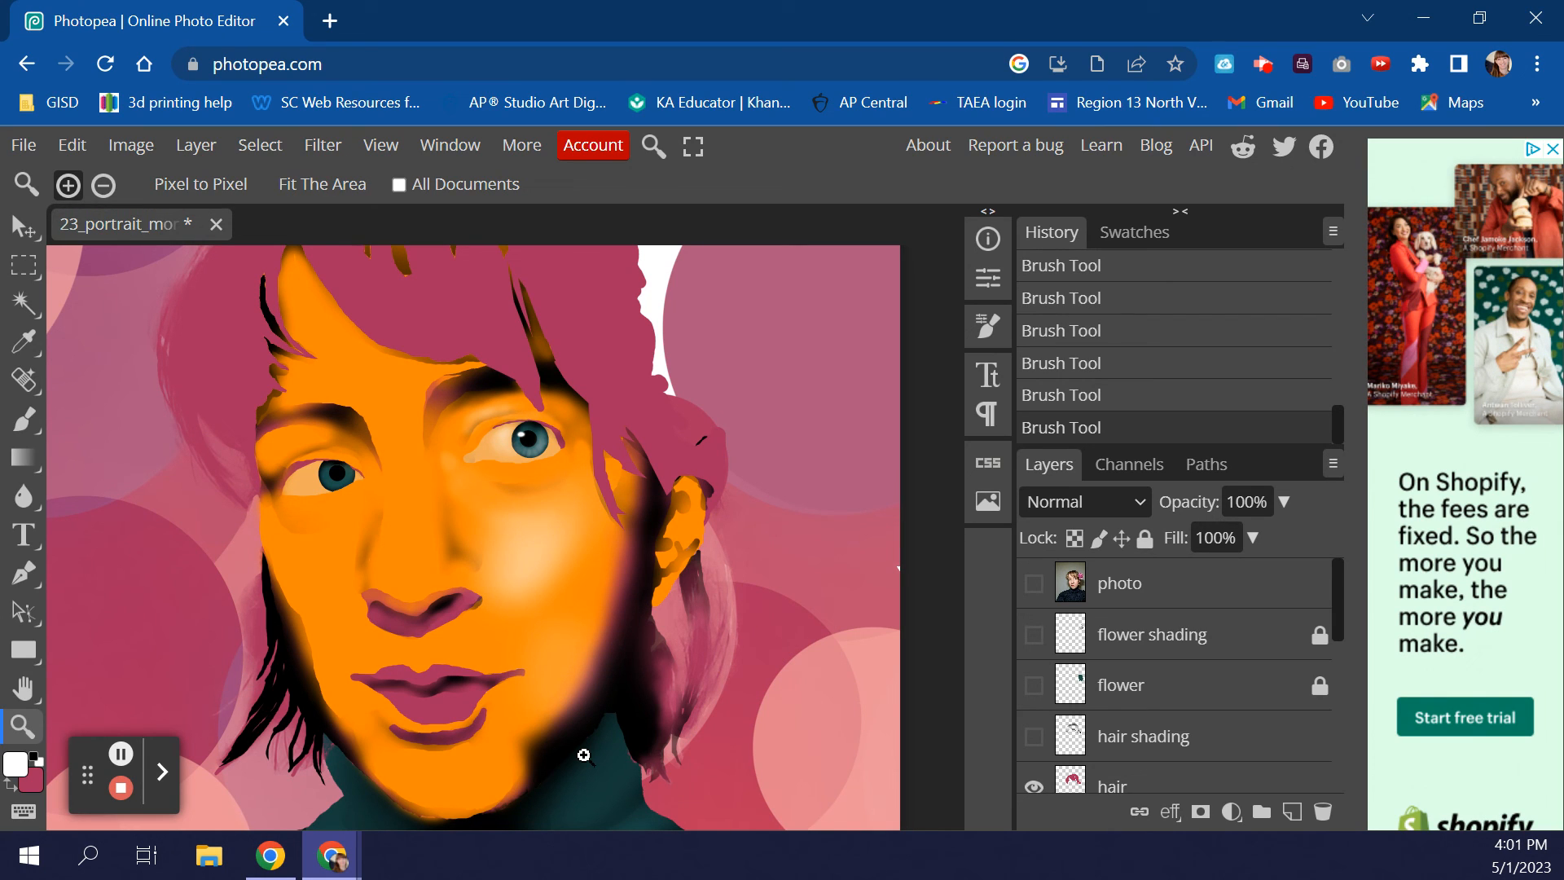
{"action": "left_click", "coordinate": [580, 619]}
{"action": "left_click", "coordinate": [593, 645]}
{"action": "left_click", "coordinate": [599, 654]}
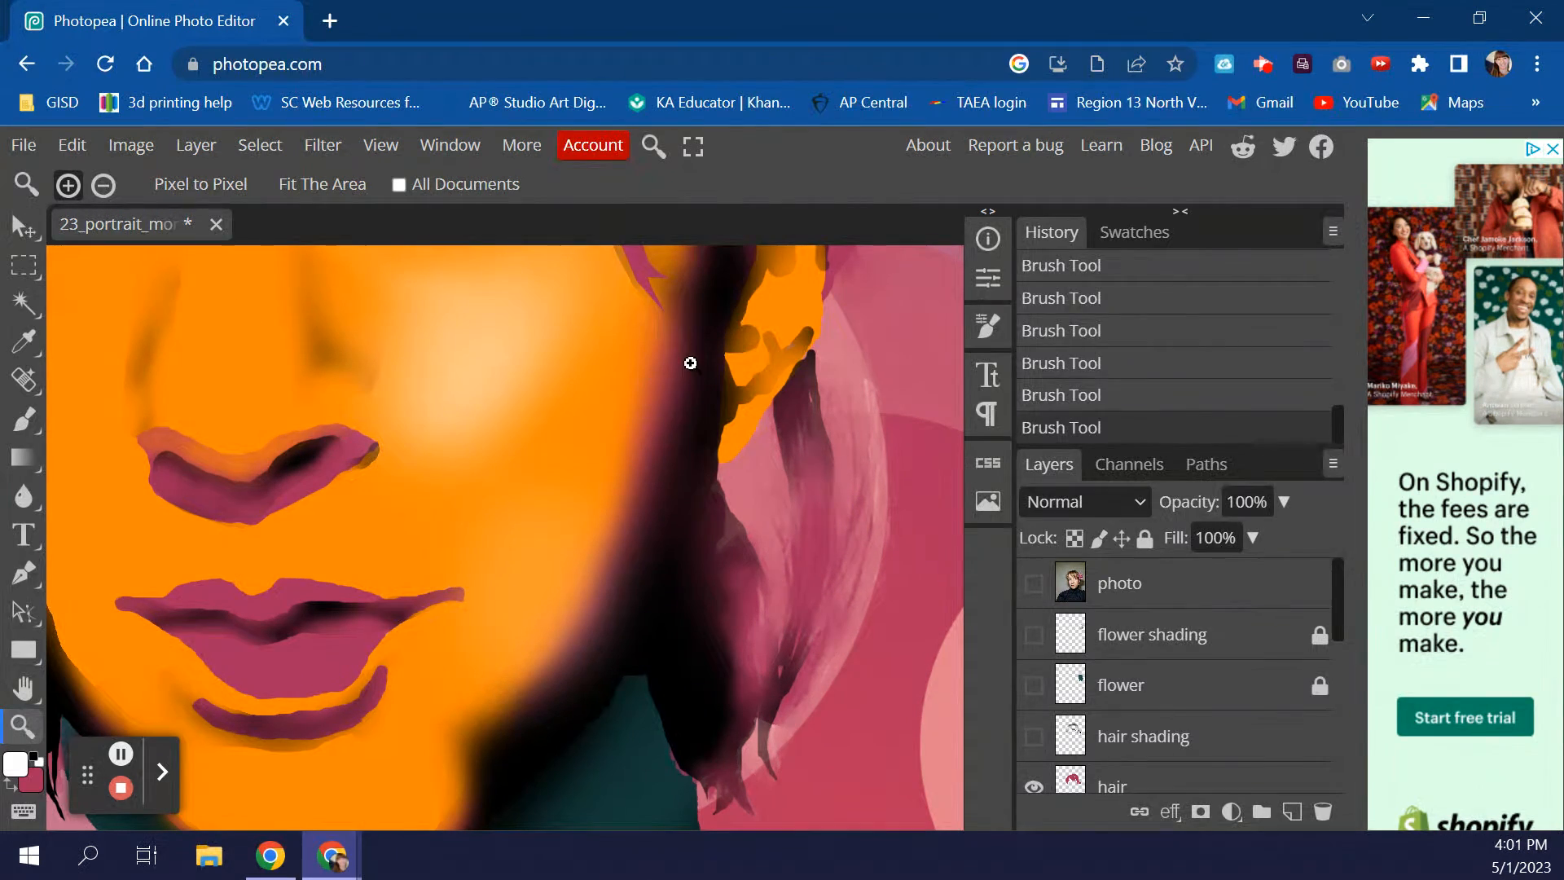
{"action": "scroll", "coordinate": [375, 762], "scroll_direction": "down", "scroll_amount": 5}
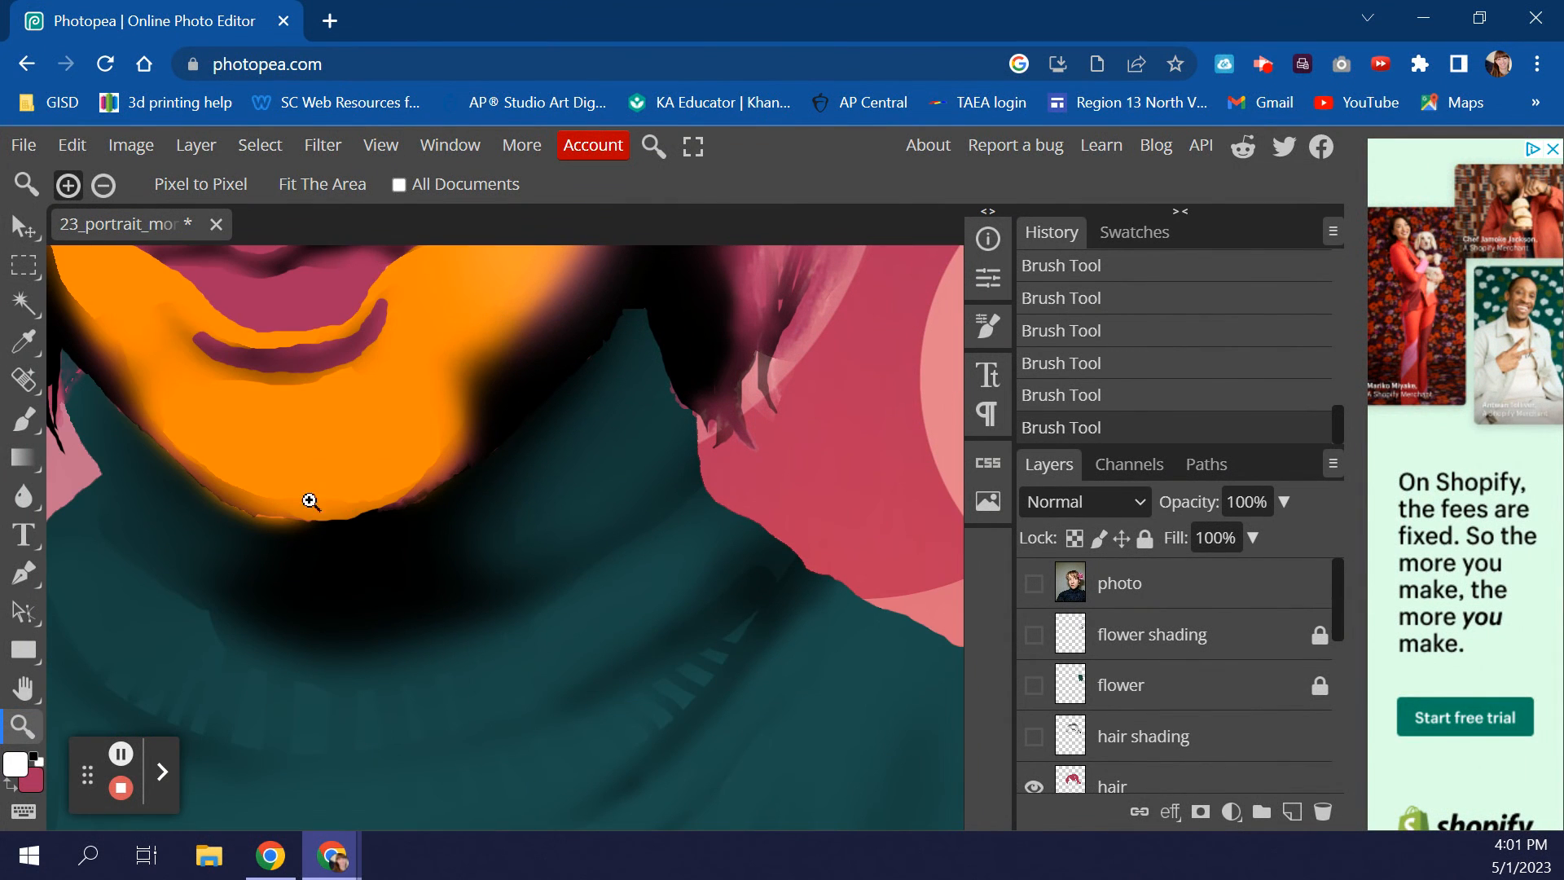
{"action": "scroll", "coordinate": [81, 513], "scroll_direction": "up", "scroll_amount": 5}
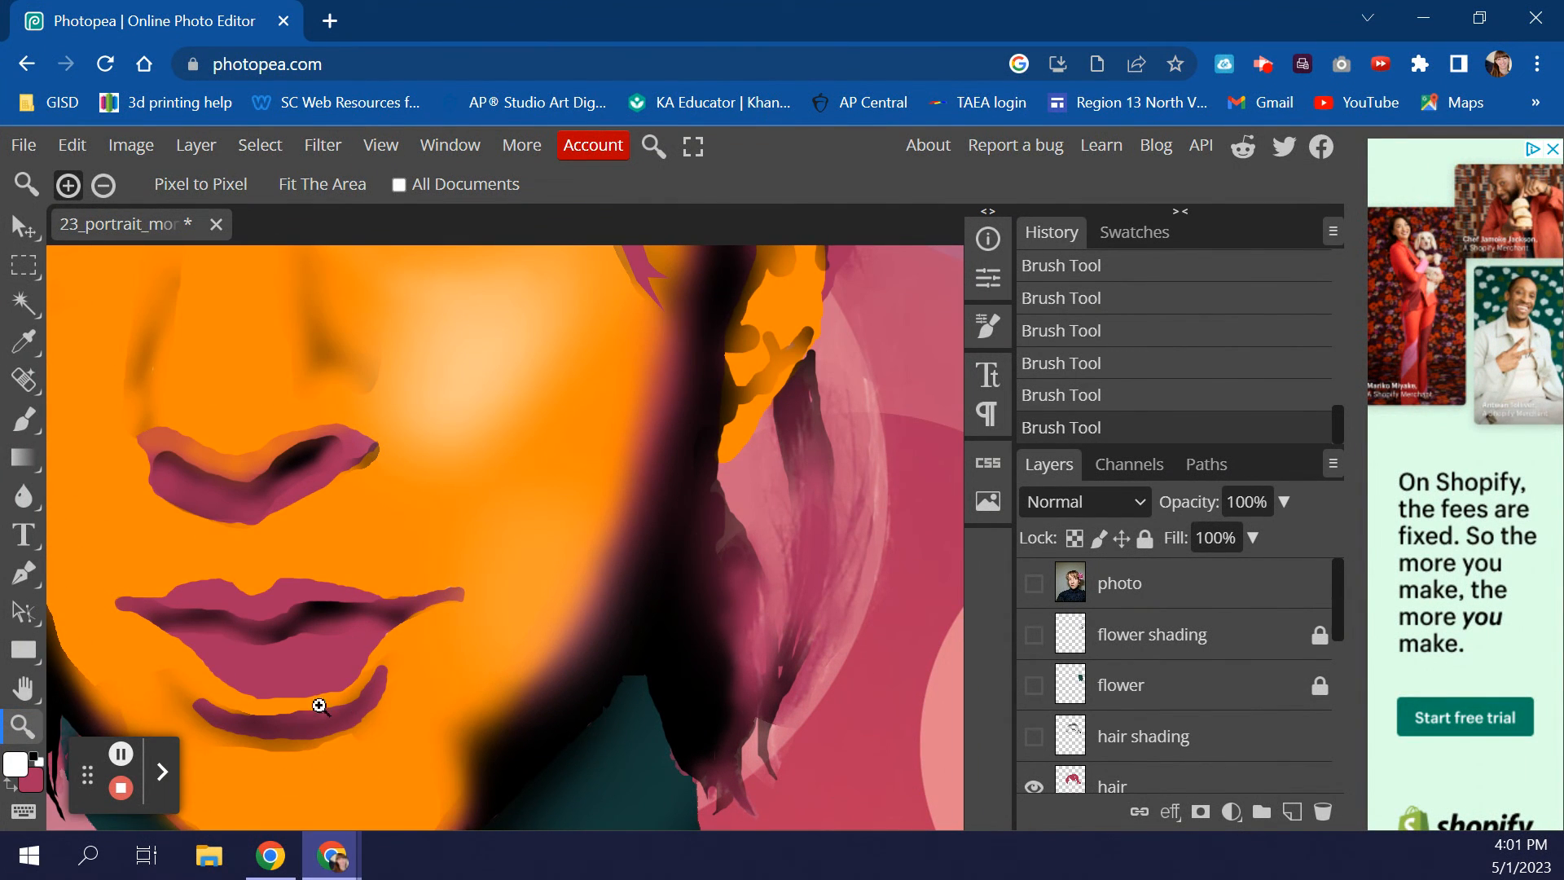
{"action": "scroll", "coordinate": [338, 698], "scroll_direction": "left", "scroll_amount": 5}
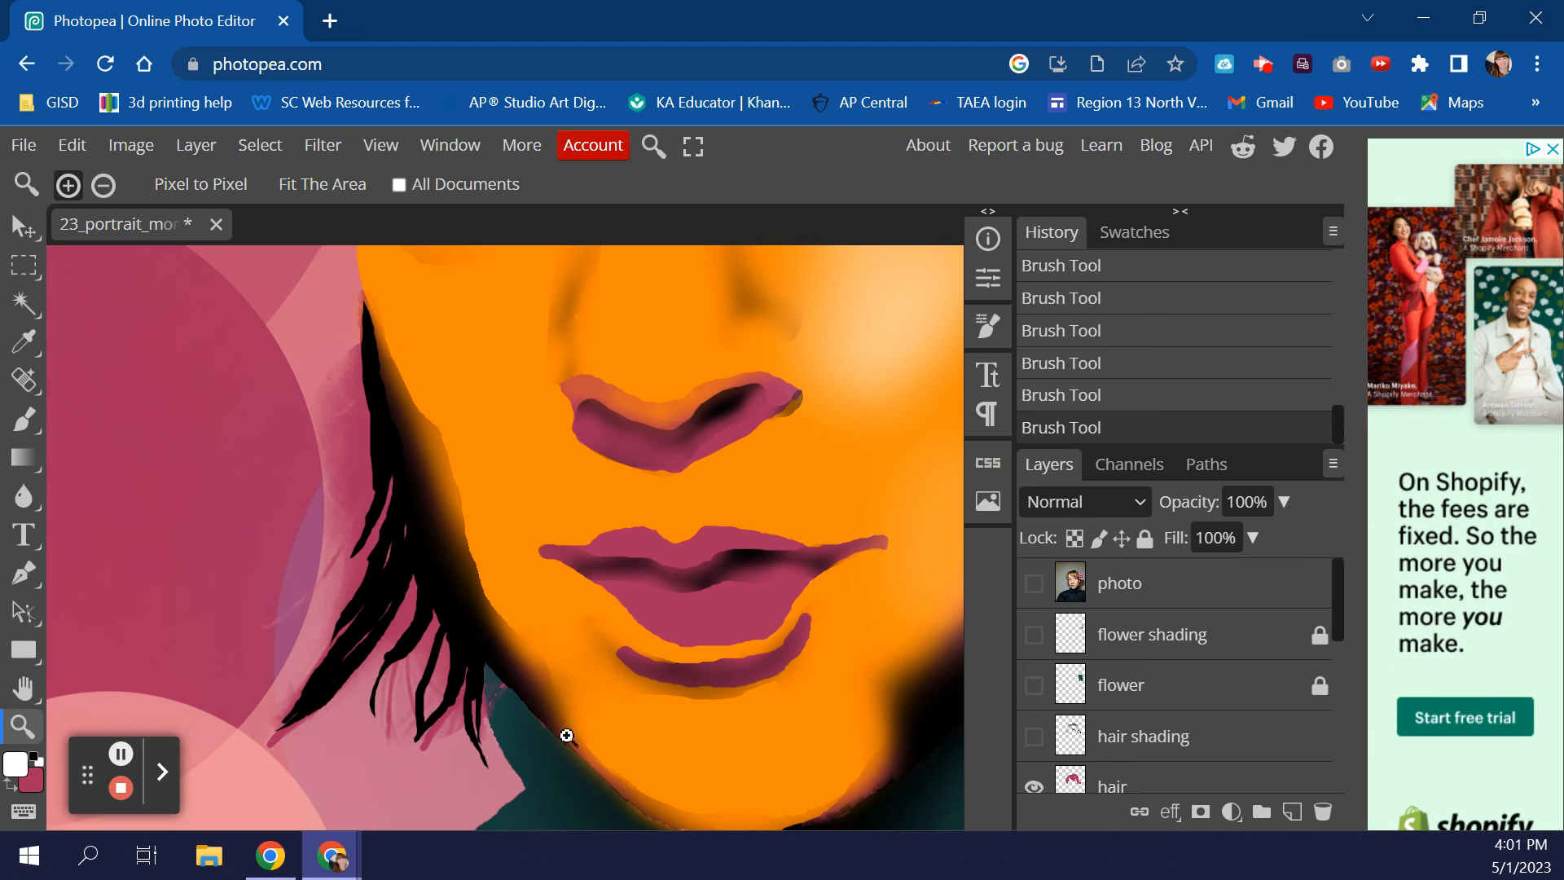
{"action": "scroll", "coordinate": [774, 488], "scroll_direction": "up", "scroll_amount": 10}
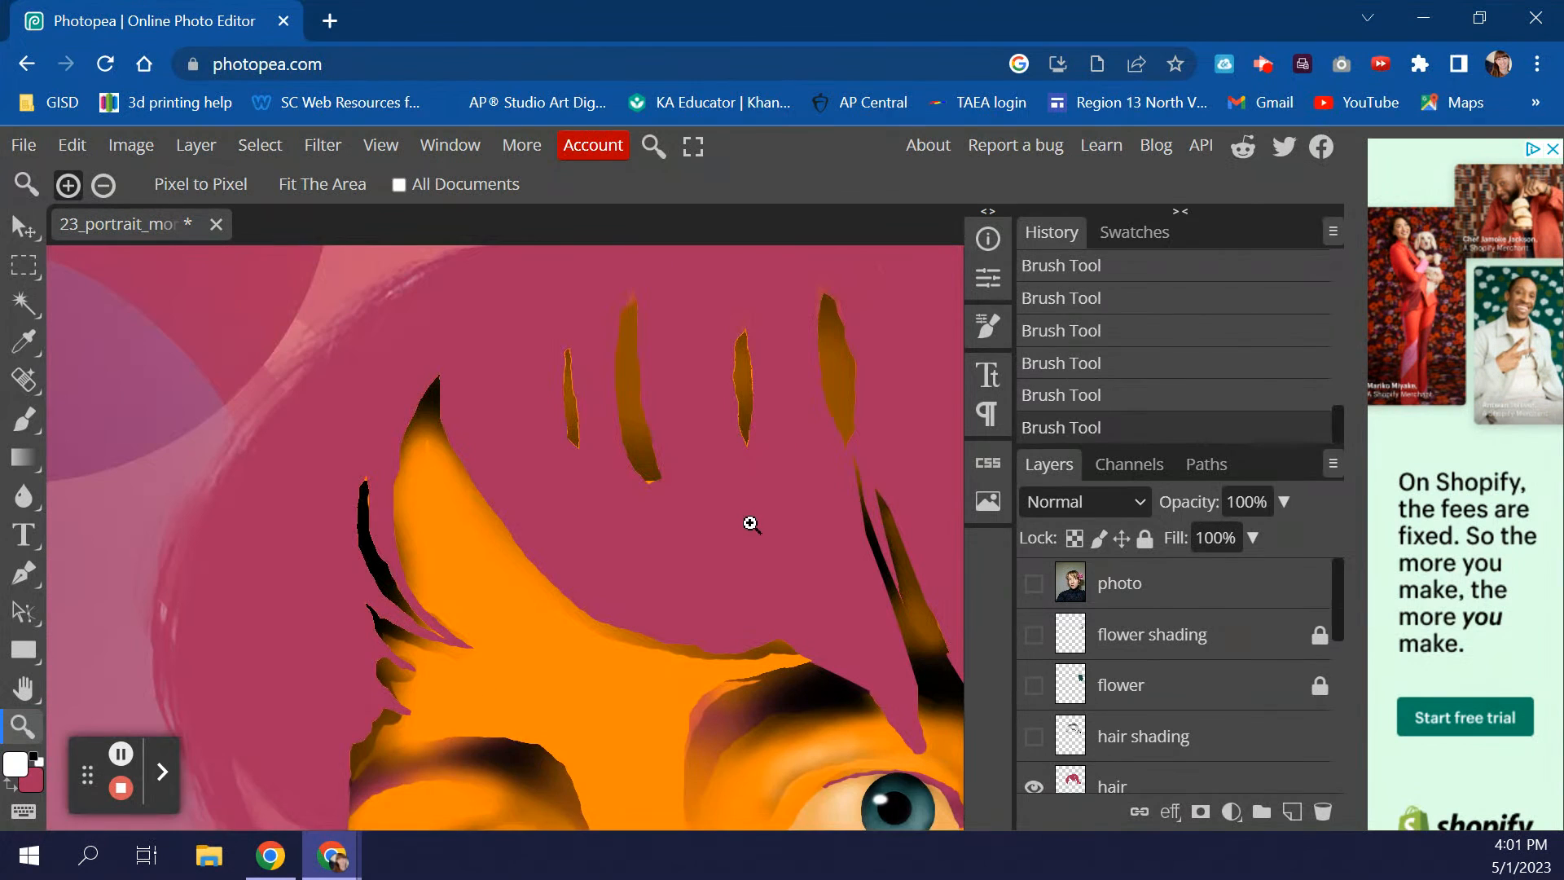
{"action": "scroll", "coordinate": [750, 529], "scroll_direction": "down", "scroll_amount": 5}
{"action": "left_click_drag", "start_coordinate": [855, 601], "coordinate": [580, 471]}
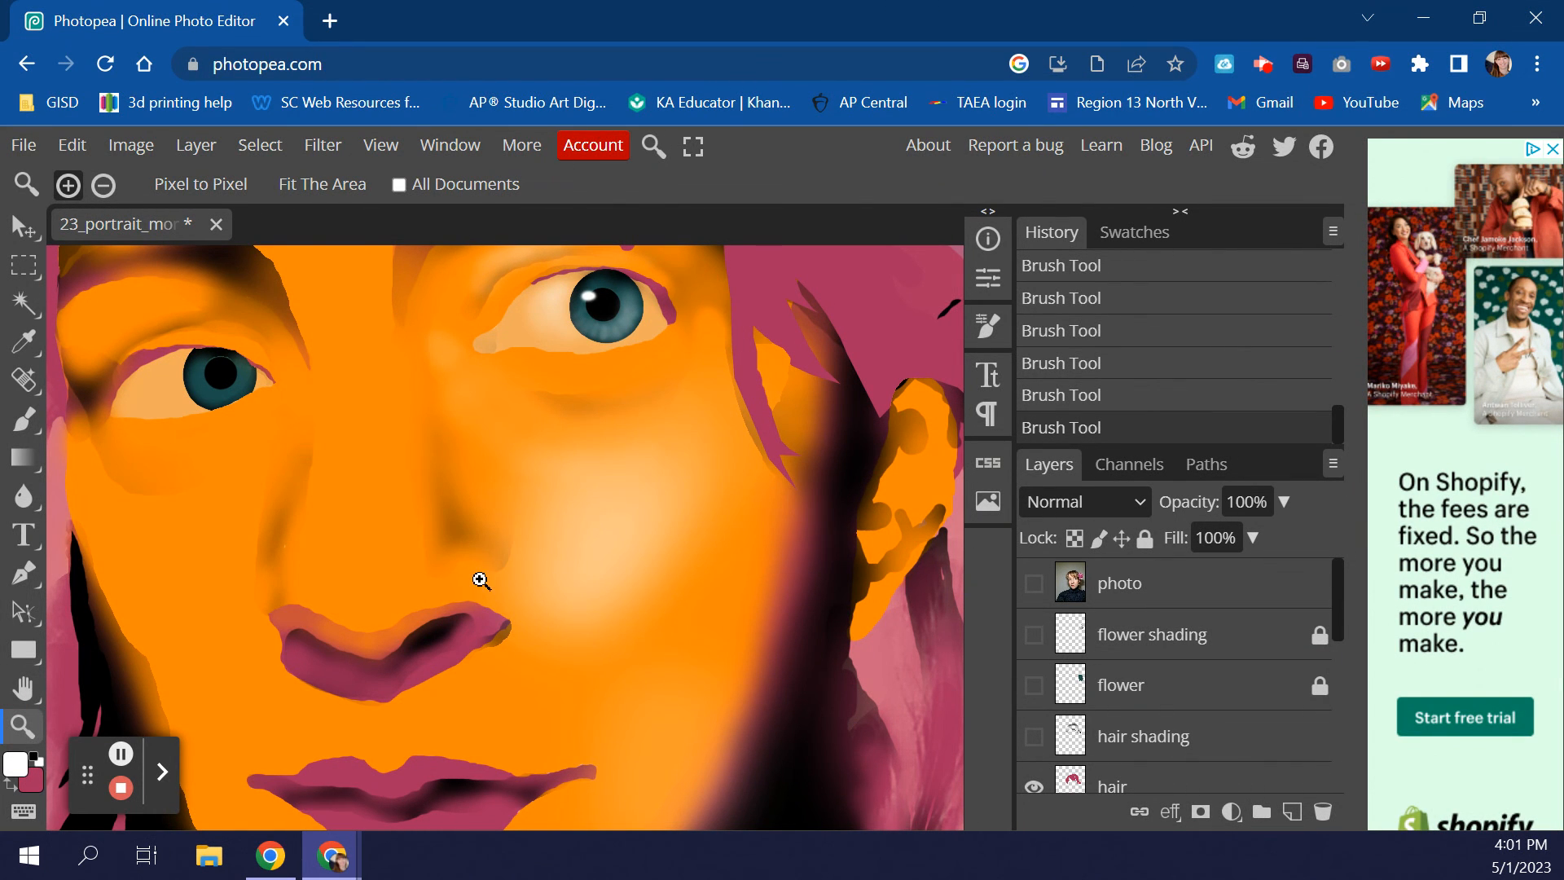
{"action": "scroll", "coordinate": [481, 580], "scroll_direction": "up", "scroll_amount": 2}
{"action": "scroll", "coordinate": [486, 600], "scroll_direction": "down", "scroll_amount": 4}
{"action": "scroll", "coordinate": [490, 619], "scroll_direction": "up", "scroll_amount": 4}
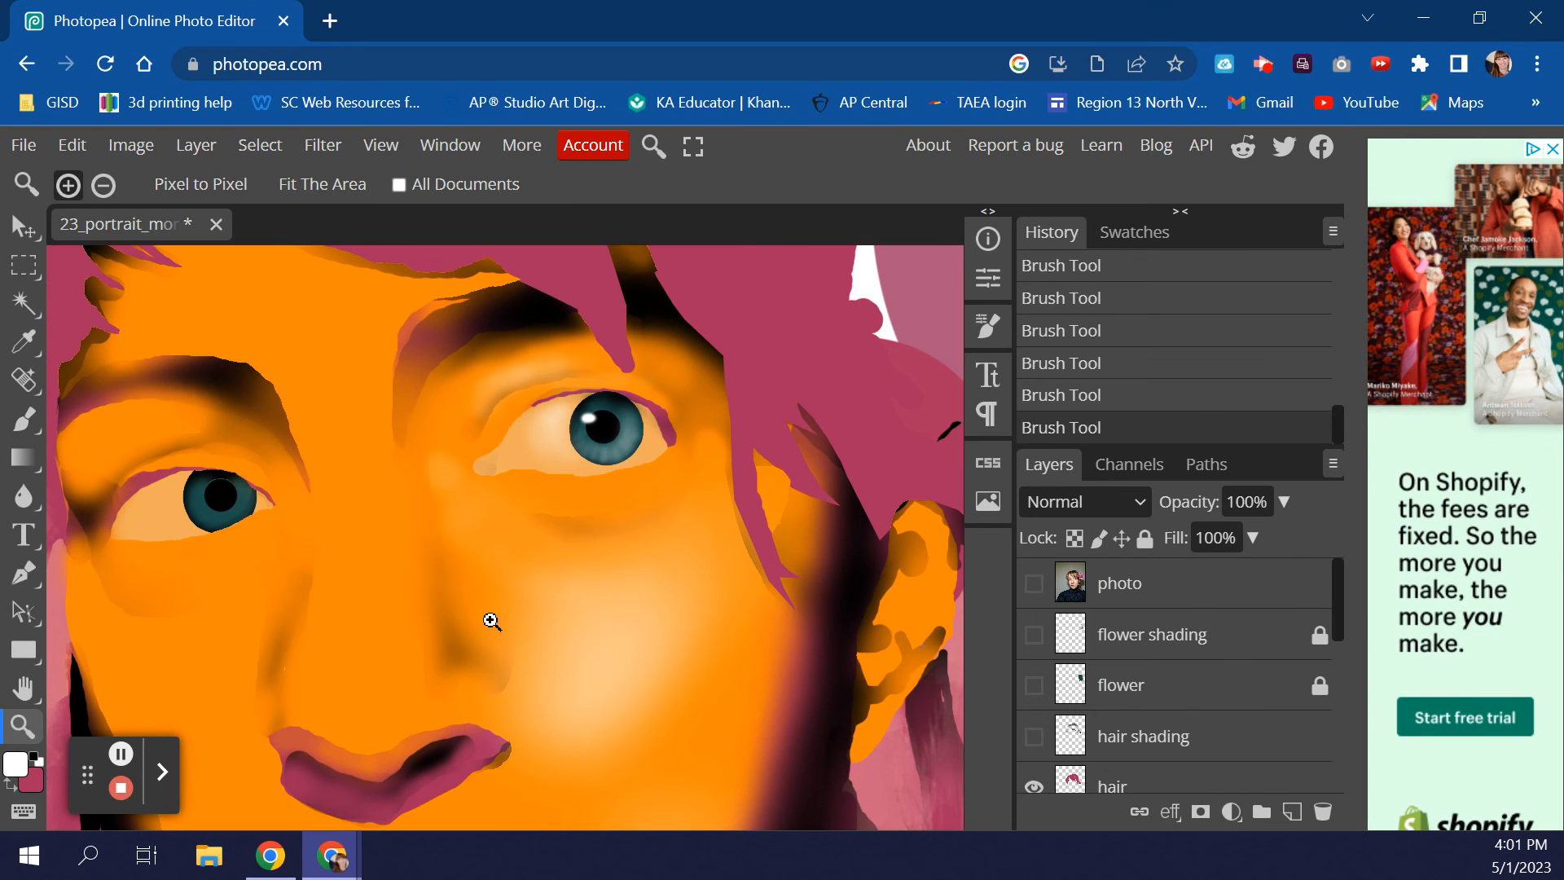